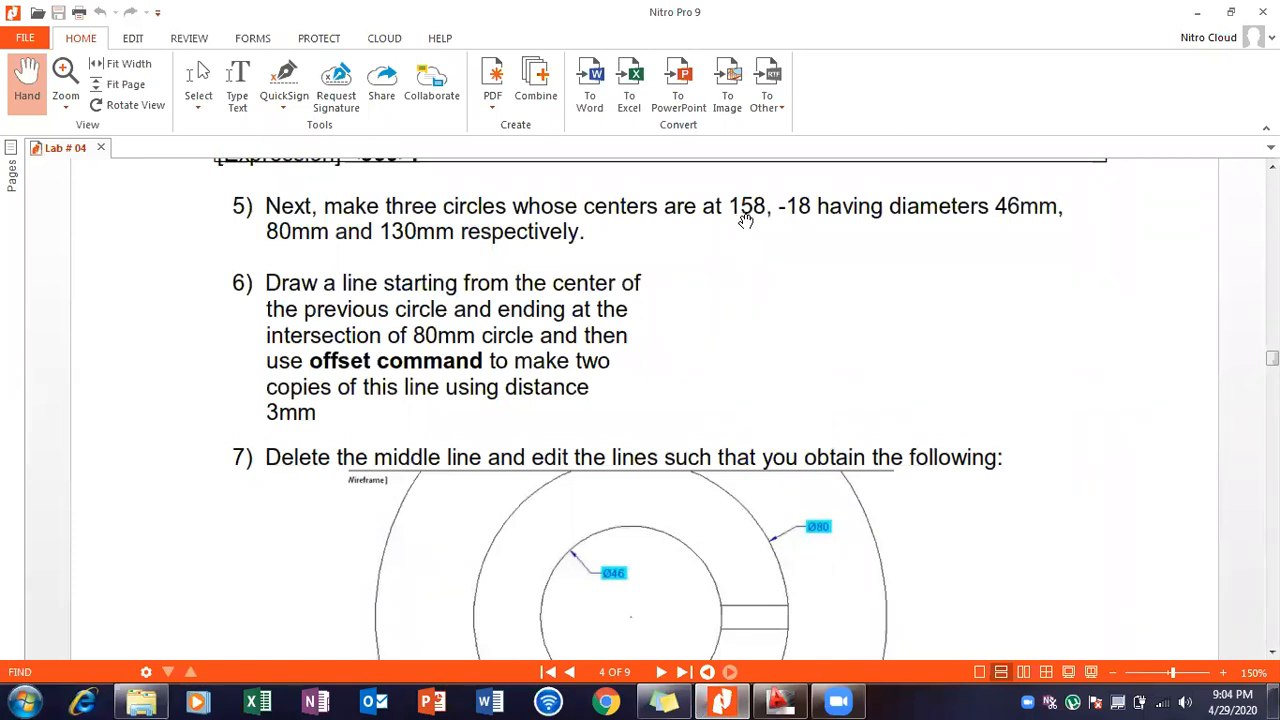
Switch to AutoCAD and draw a circle centred at 158,-18 with a diameter of 80 mm, checking the values in the Lab # 04 document.
left_click(729, 700)
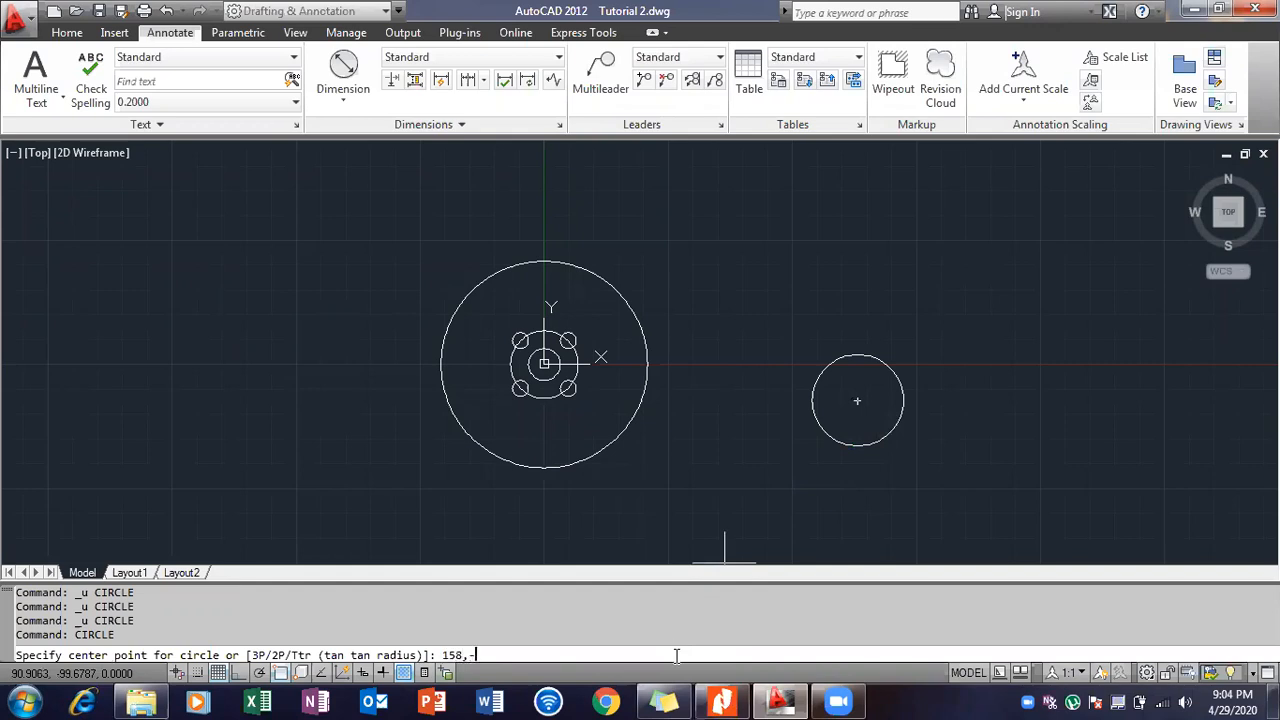
key("Return")
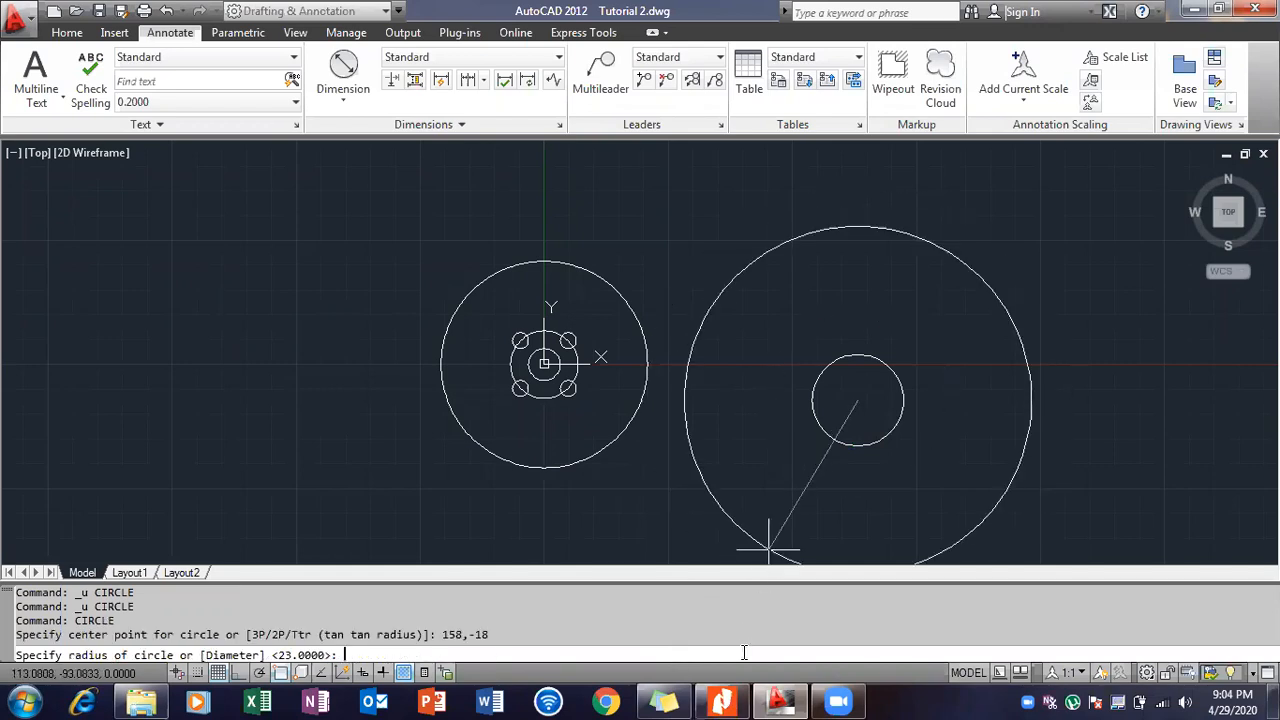
left_click(721, 701)
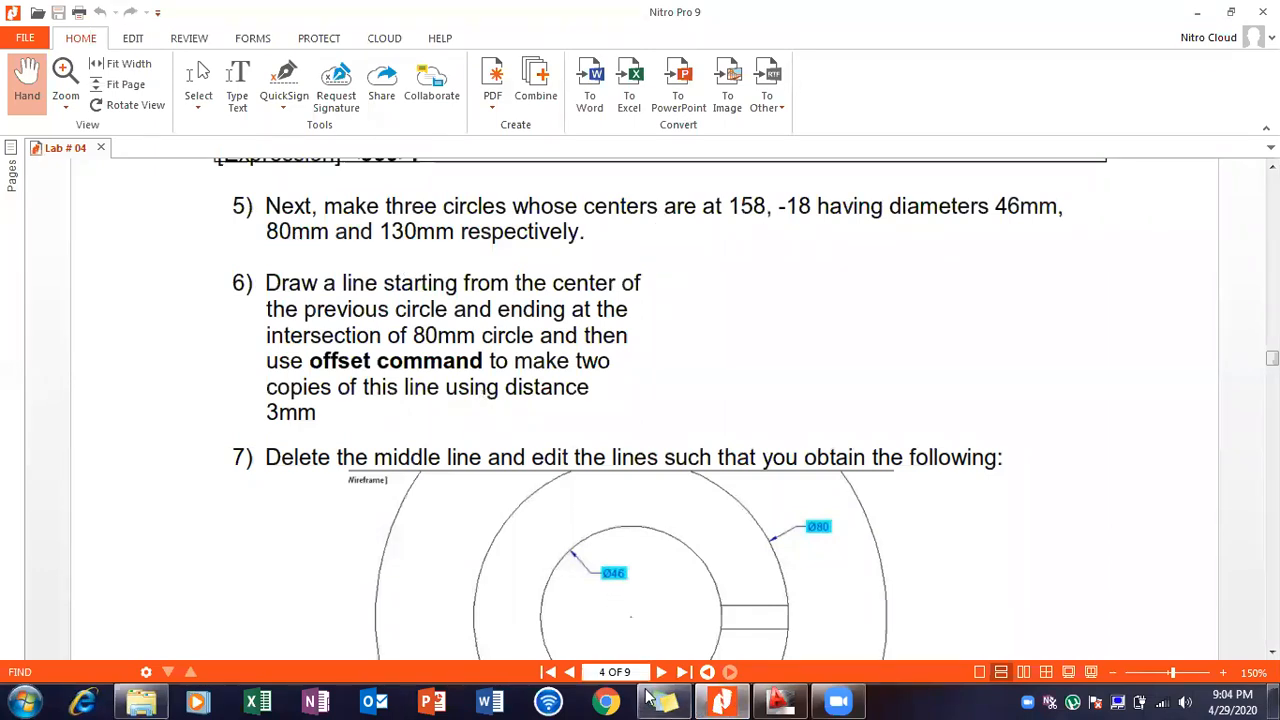
mouse_move(724, 702)
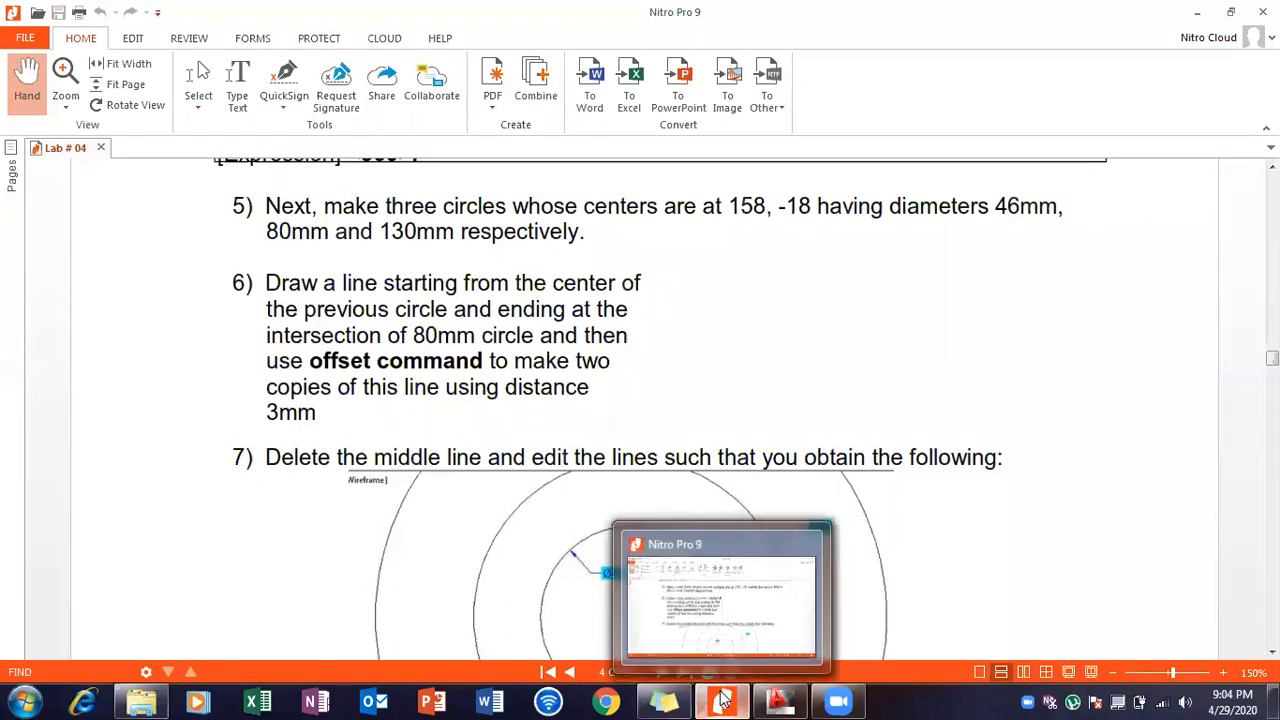
left_click(724, 702)
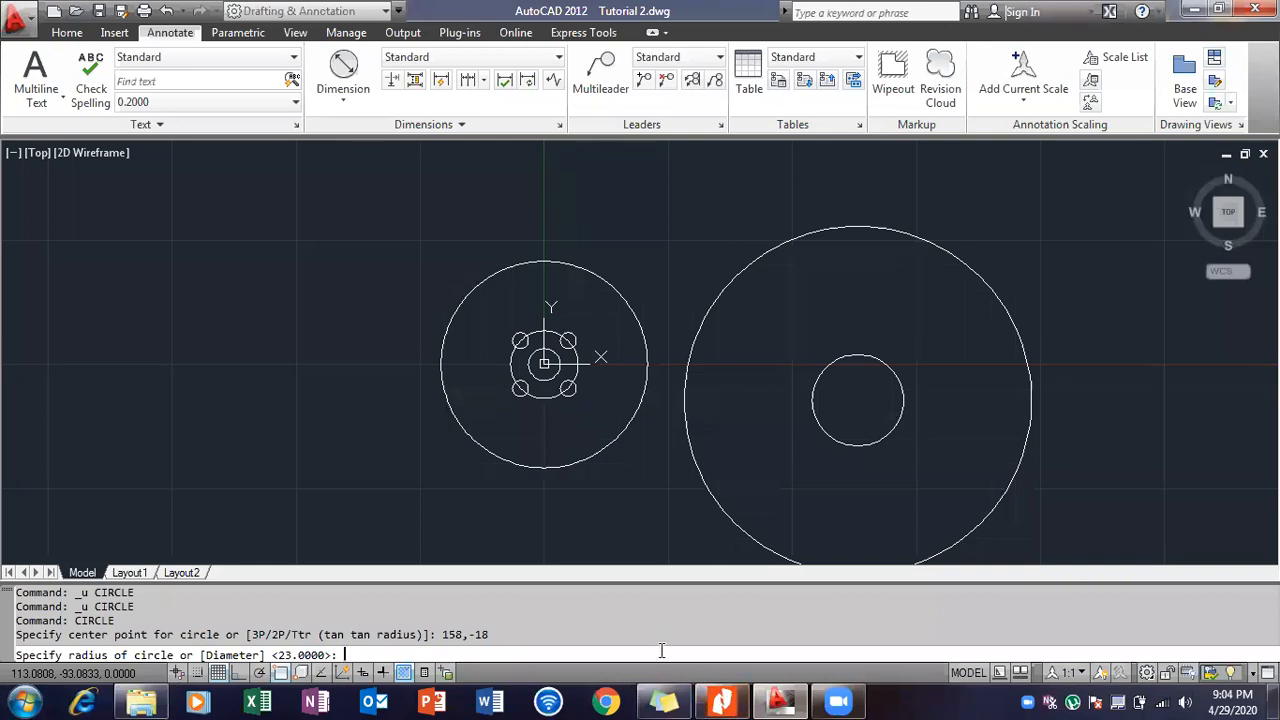
type("dia")
key("Return")
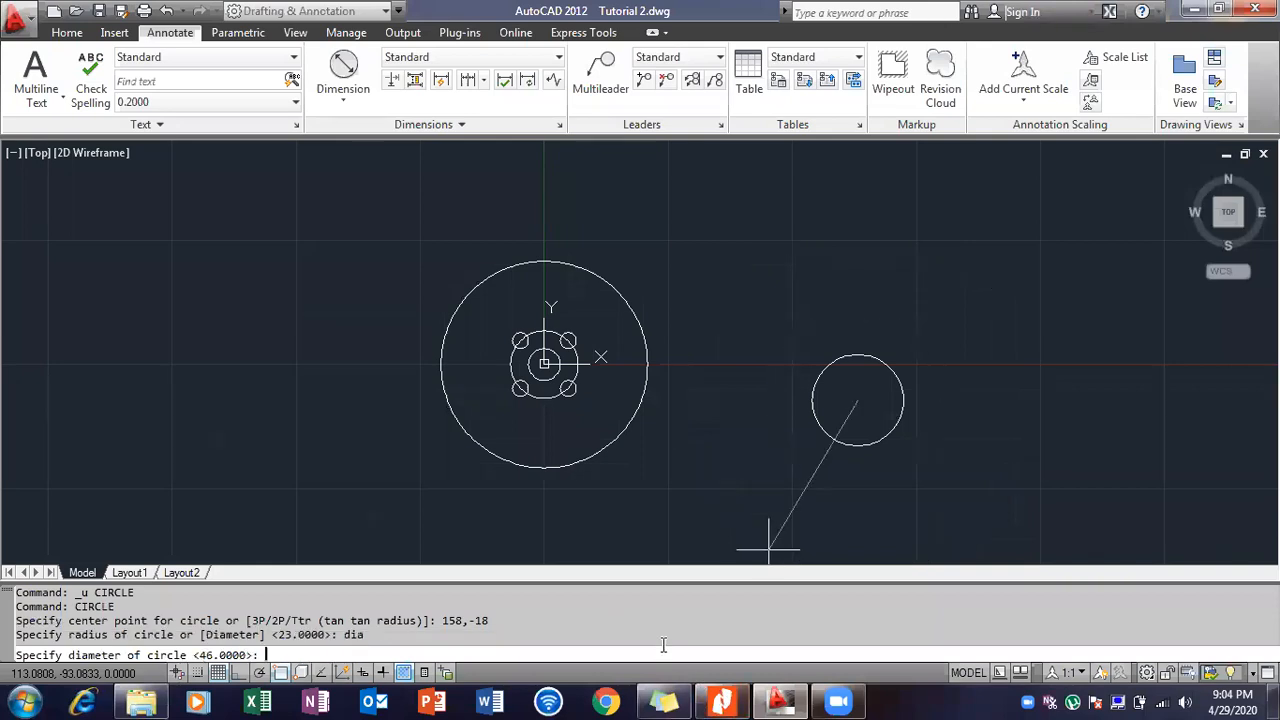
left_click(721, 700)
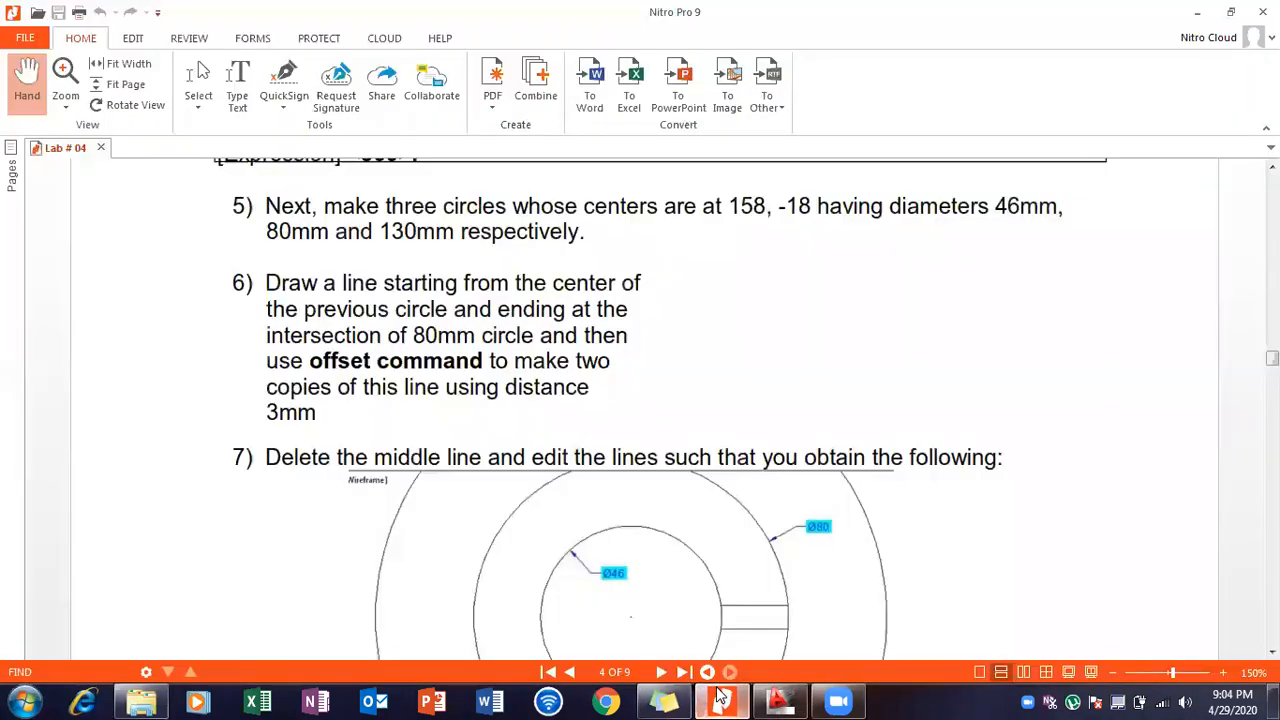
left_click(721, 700)
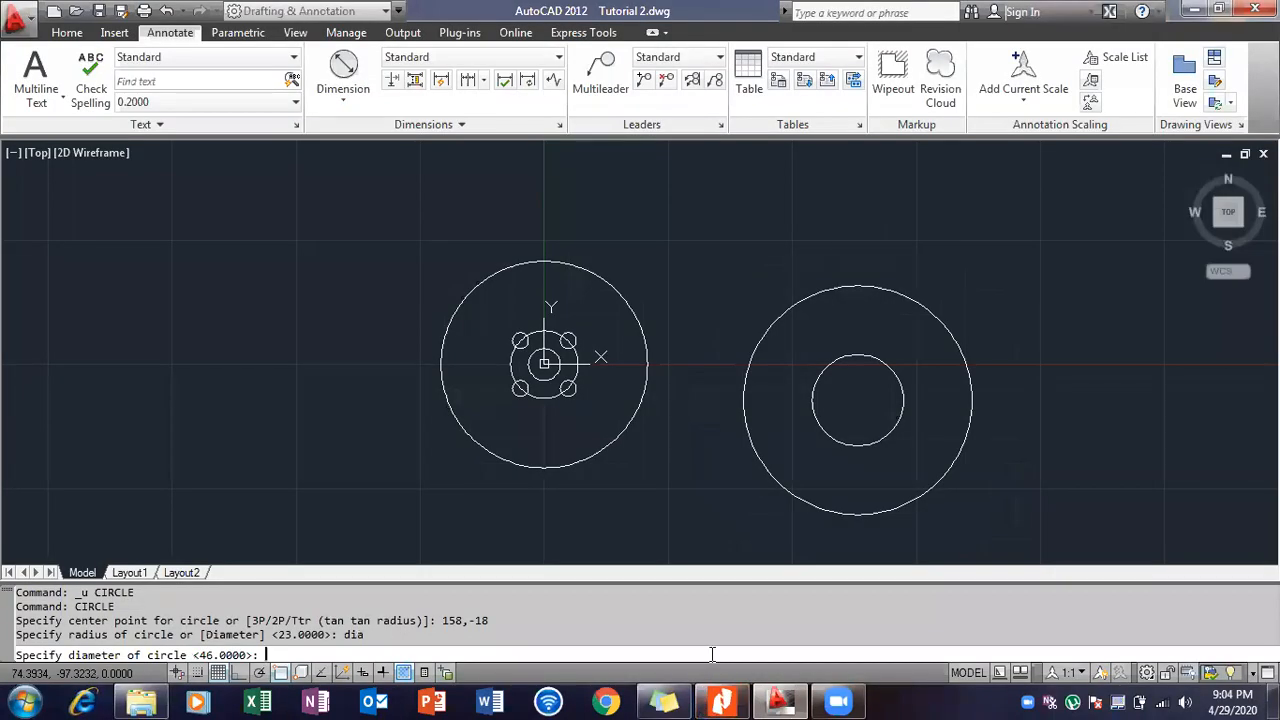
type("80")
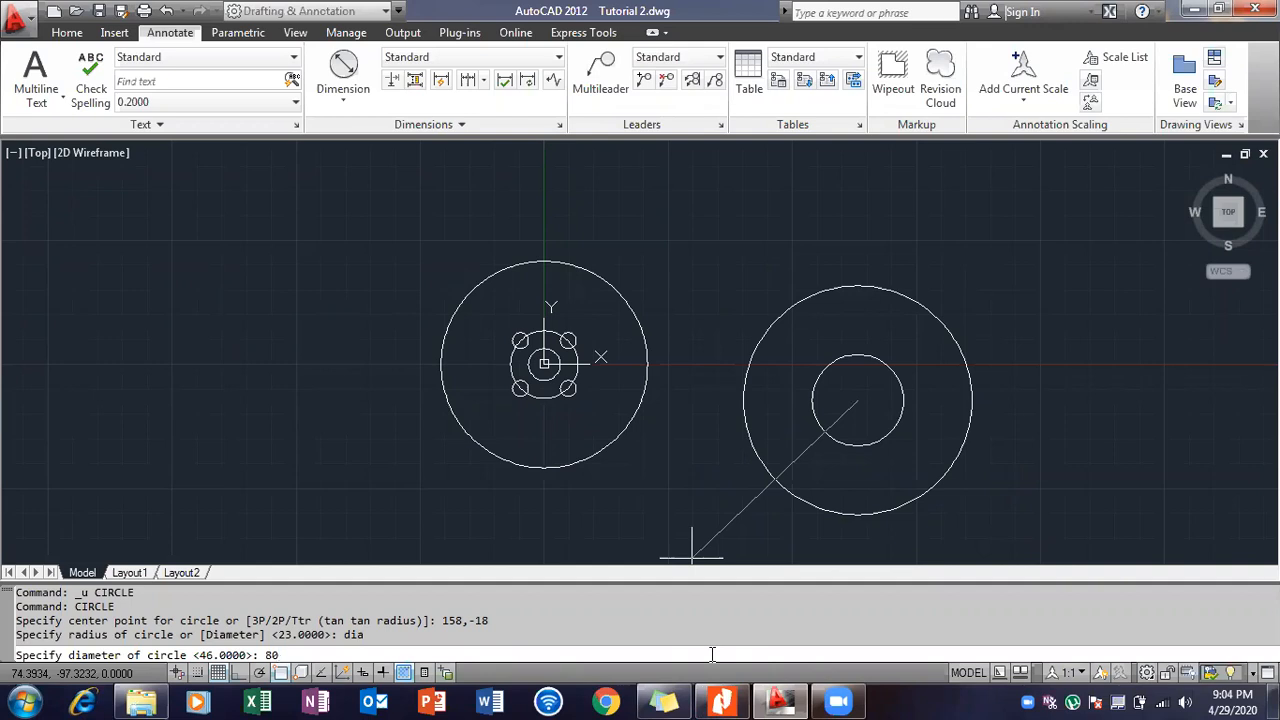
key("Return")
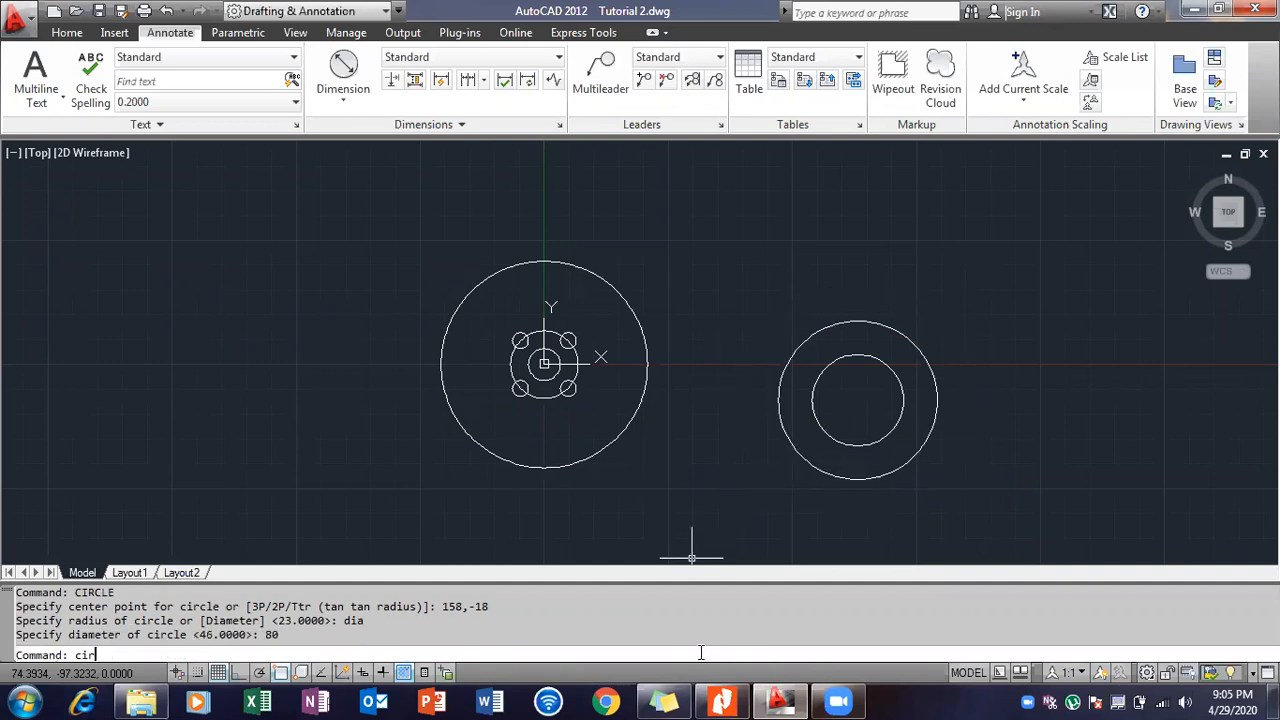
Draw a third circle from the shared centre of the two concentric circles, entering a radius of 130.
key("Return")
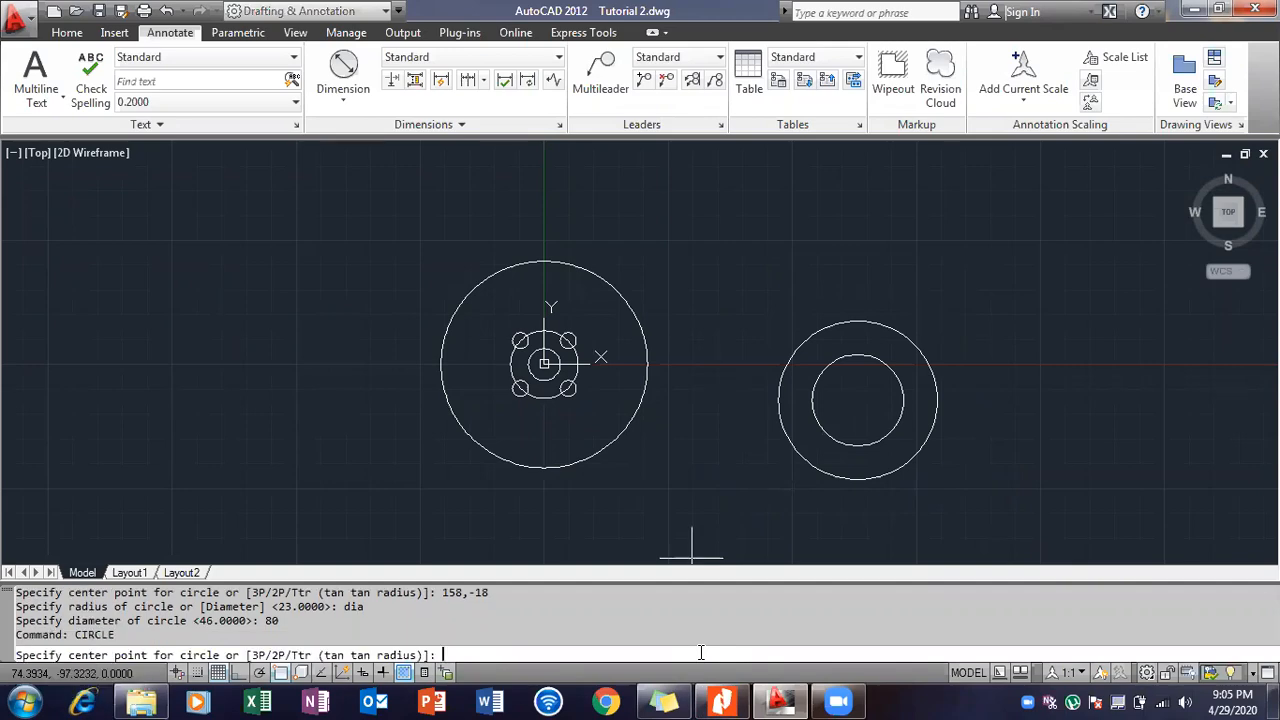
key("alt+Tab")
key("alt+Tab")
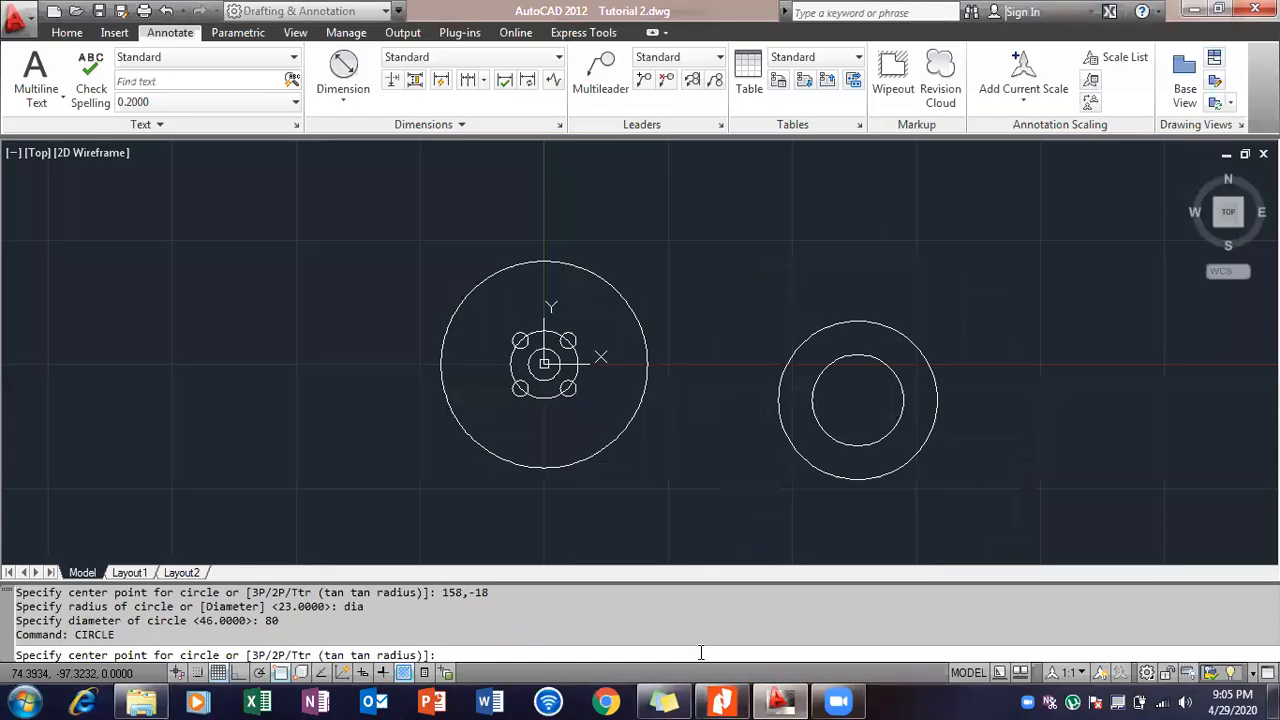
left_click(857, 401)
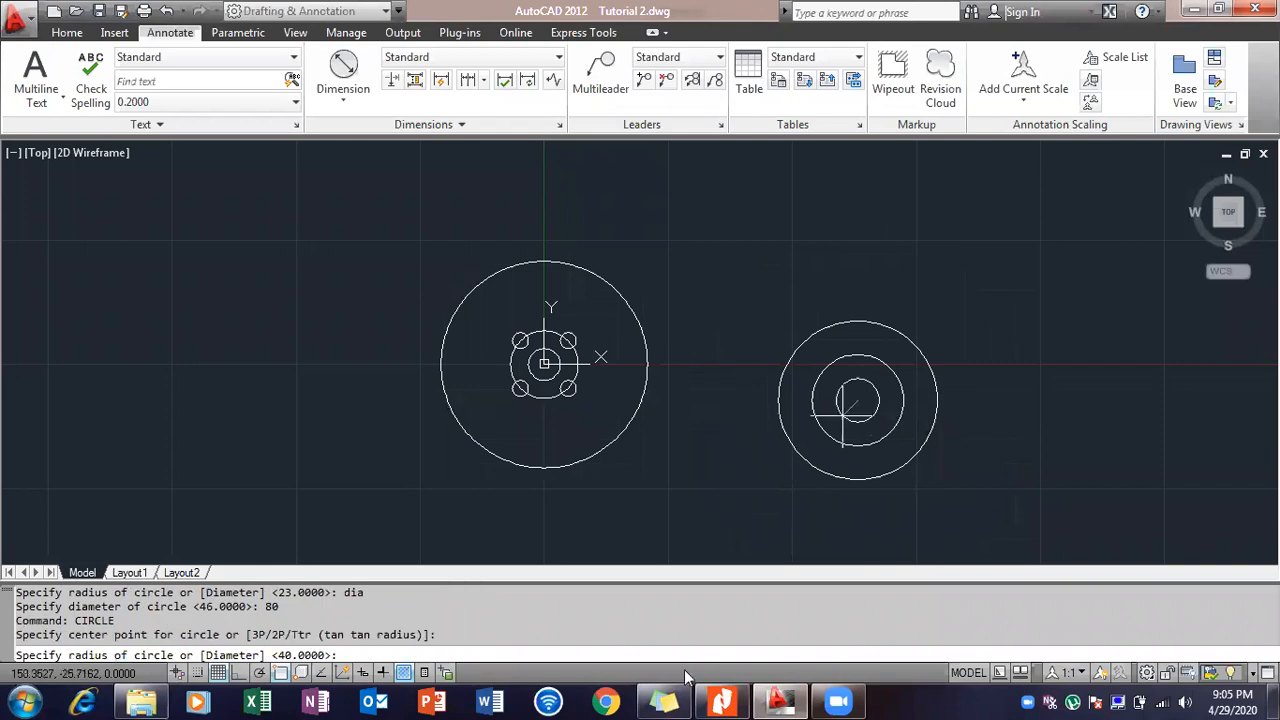
left_click(724, 700)
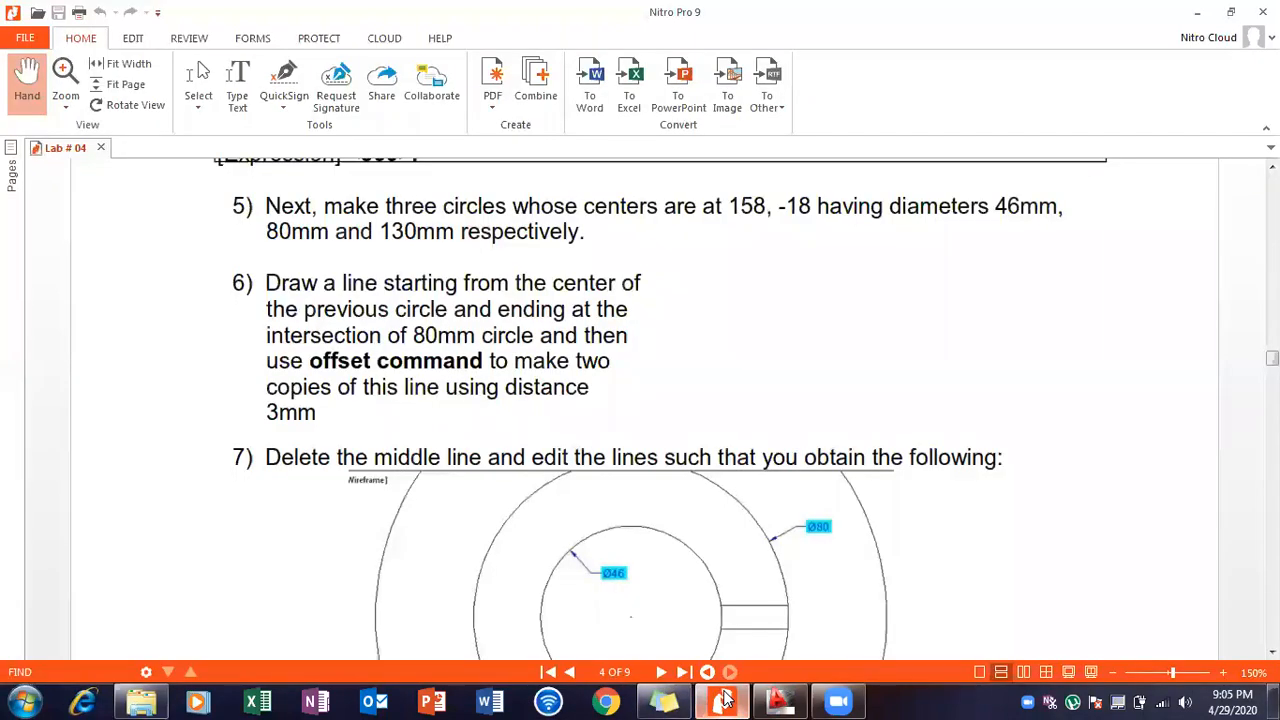
left_click(724, 700)
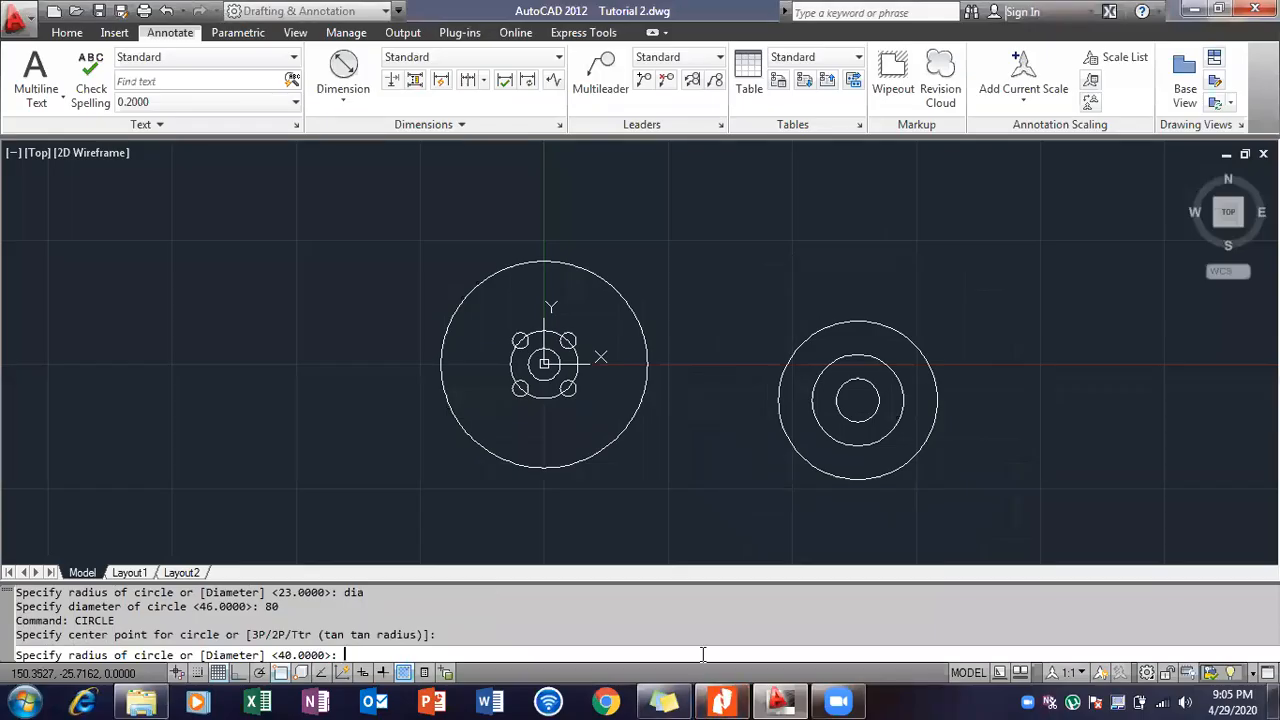
type("130")
key("Return")
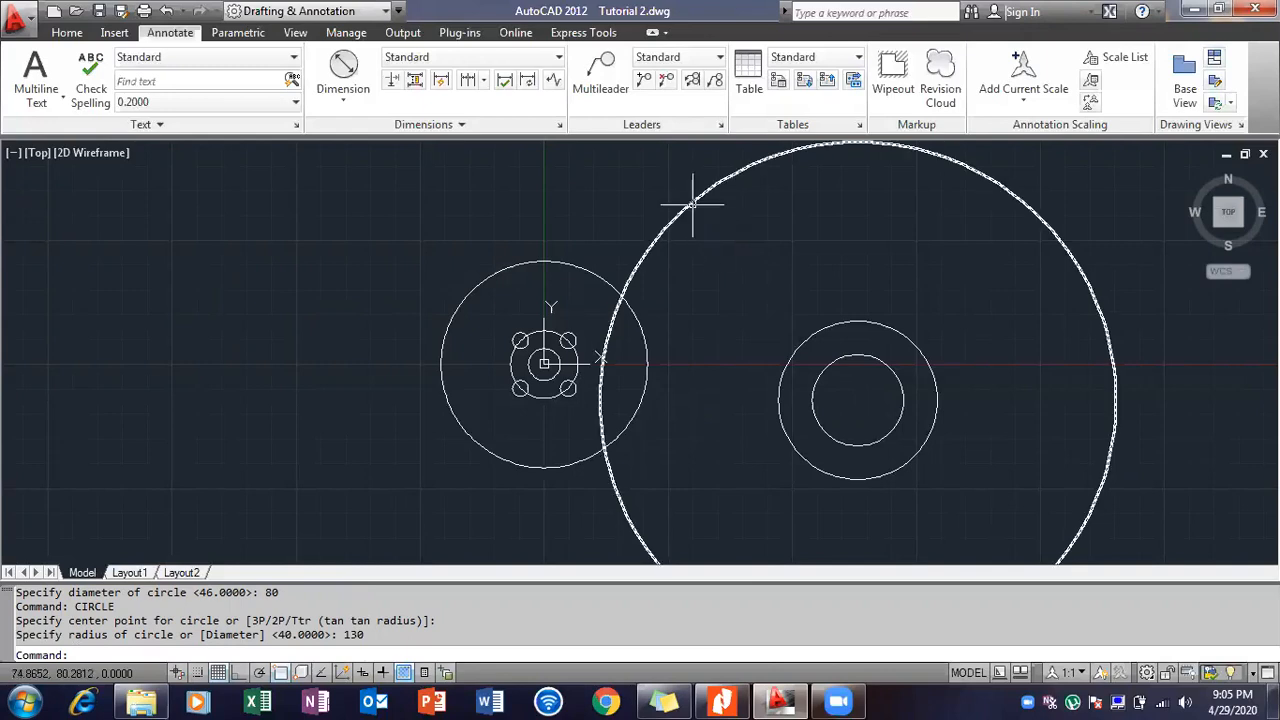
Set the diameter of the outermost concentric circle to 130 mm in its properties.
mouse_move(691, 205)
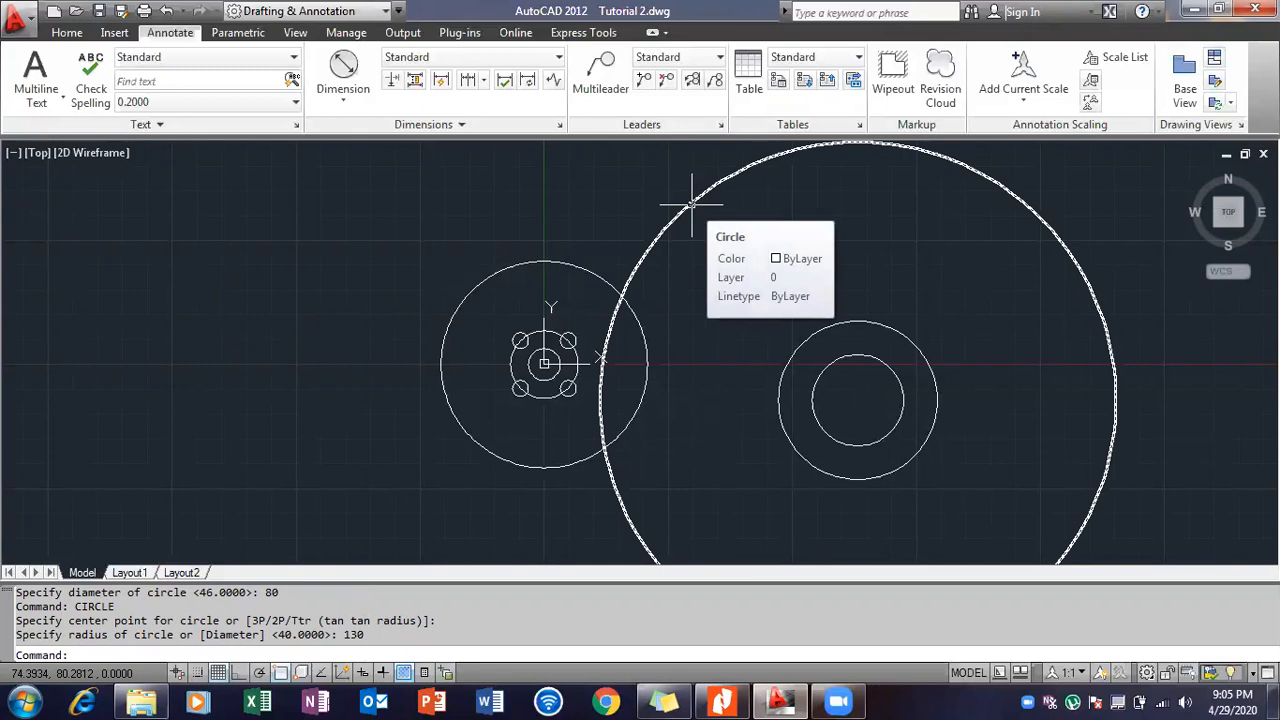
double_click(691, 205)
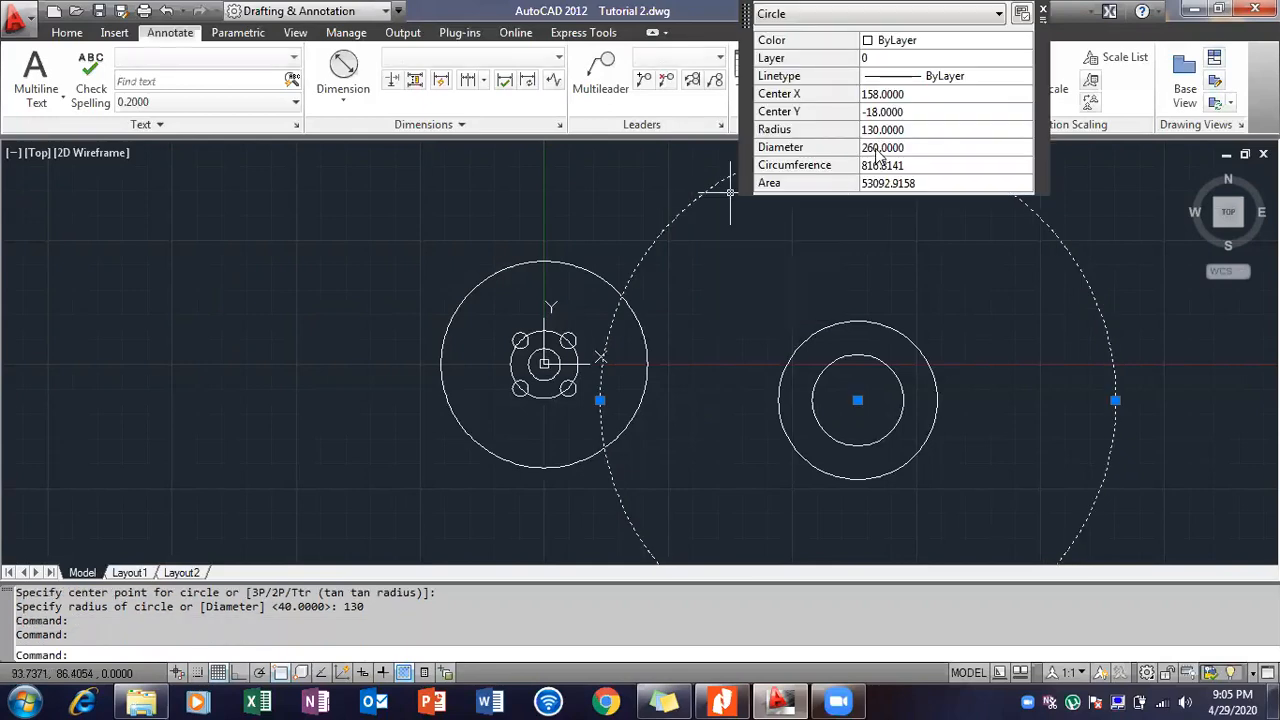
left_click(876, 150)
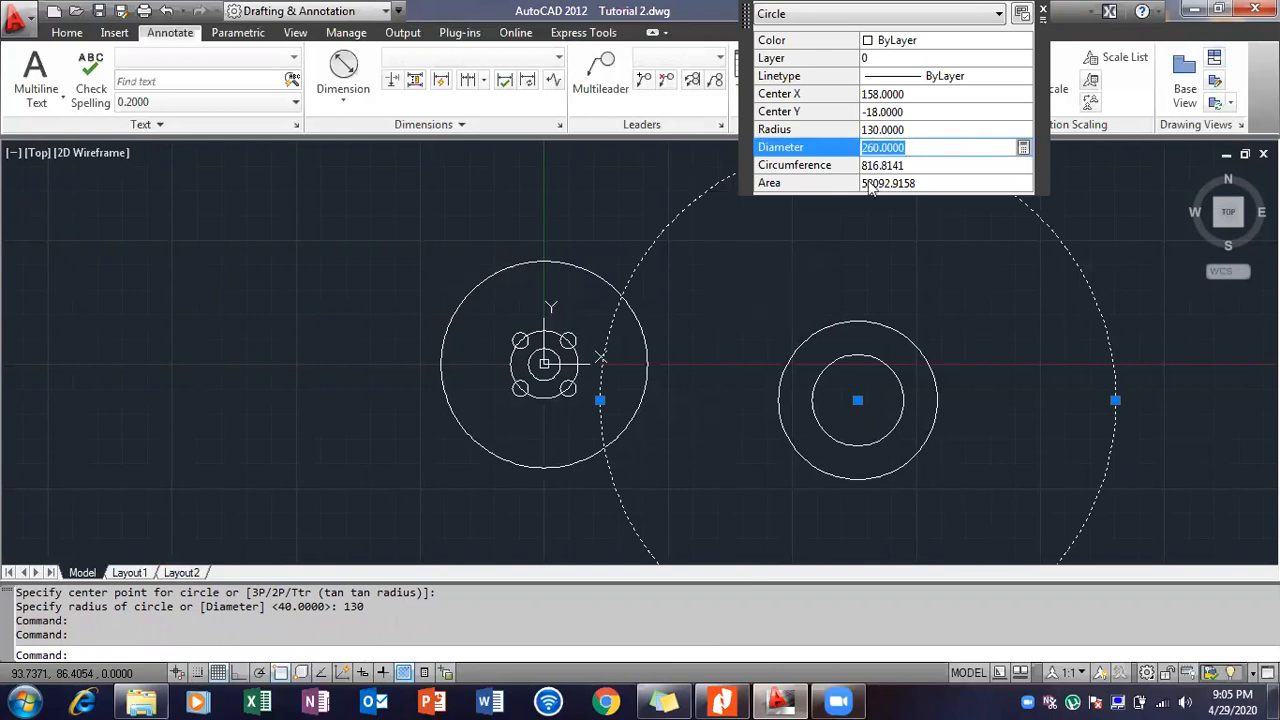
left_click(718, 700)
left_click(718, 700)
left_click(877, 148)
type("130")
left_click(876, 162)
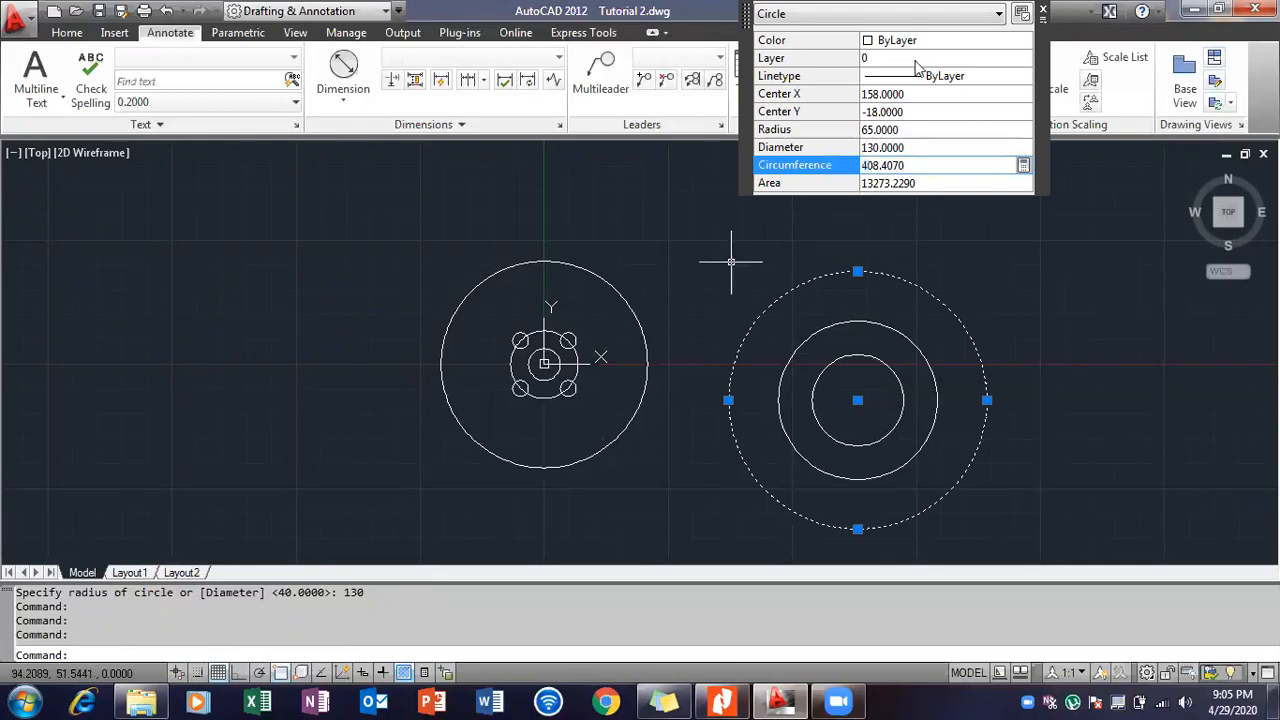
left_click(1043, 12)
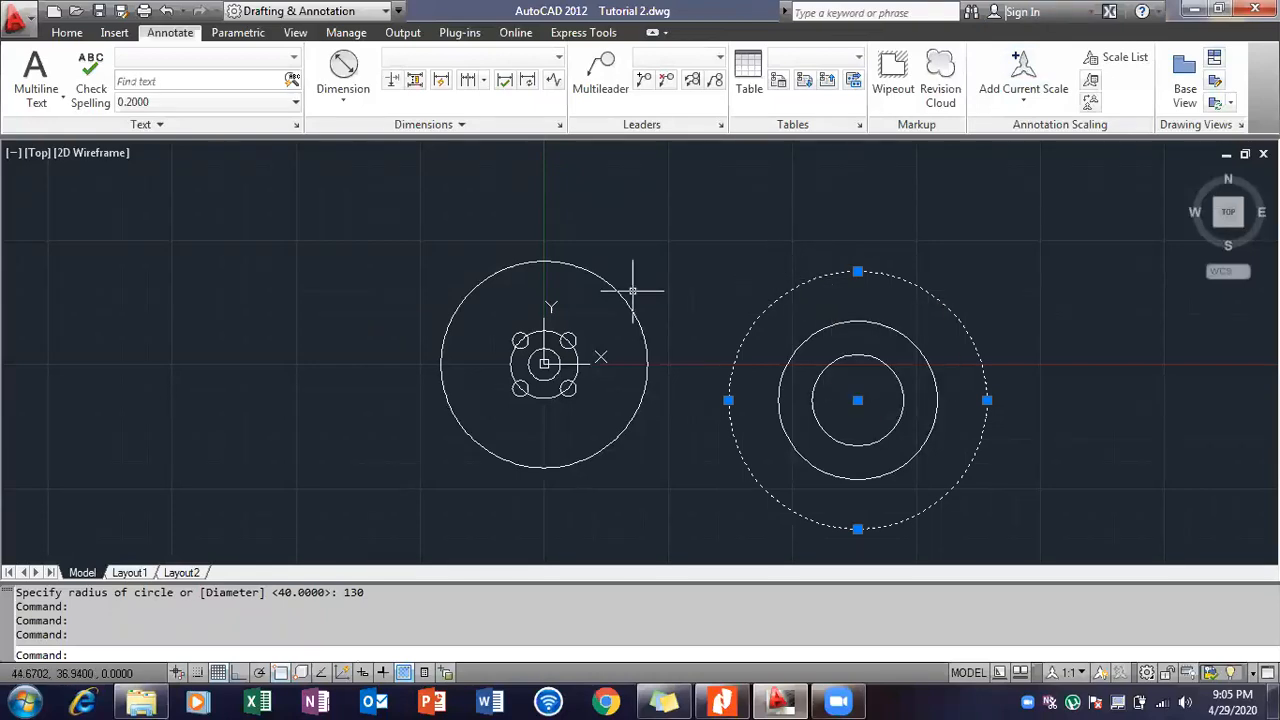
Consult instruction 6 in the Lab # 04 document and draw a horizontal line in AutoCAD from the concentric circles' centre rightward to the 80 mm circle.
left_click(726, 700)
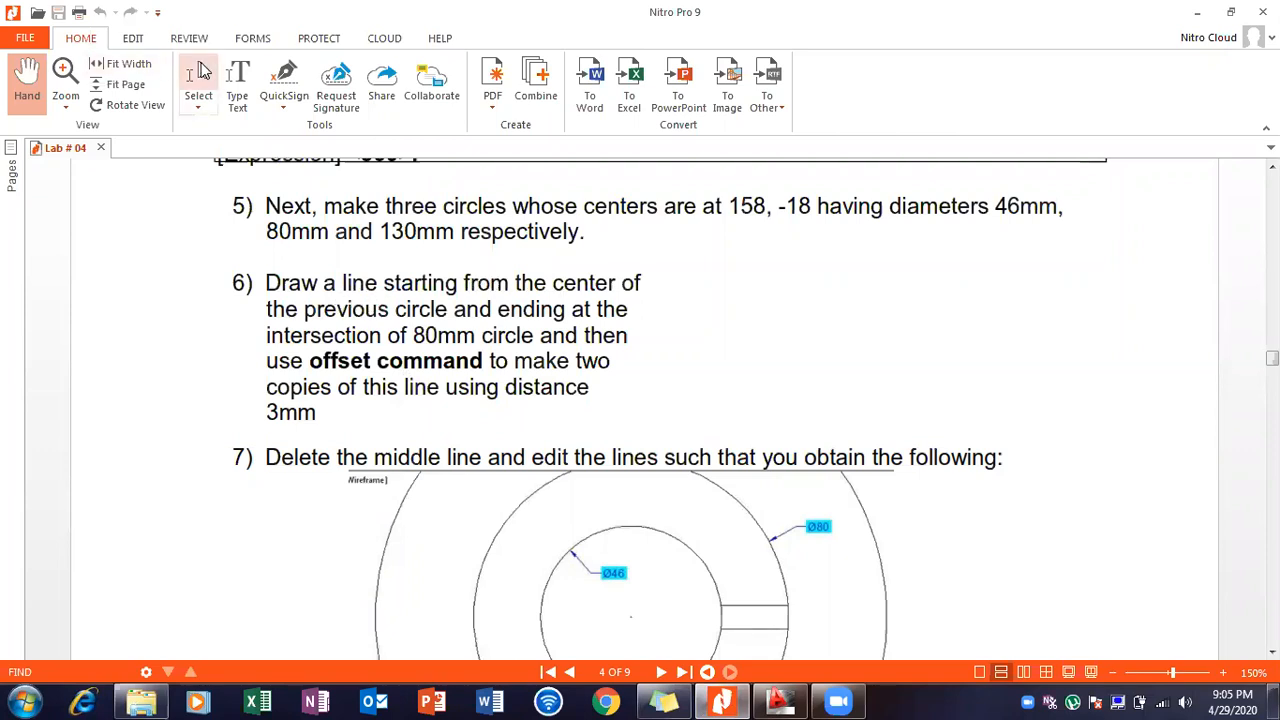
mouse_move(266, 283)
left_mouse_down()
mouse_move(448, 310)
mouse_move(477, 336)
mouse_move(623, 334)
mouse_move(679, 354)
left_mouse_up()
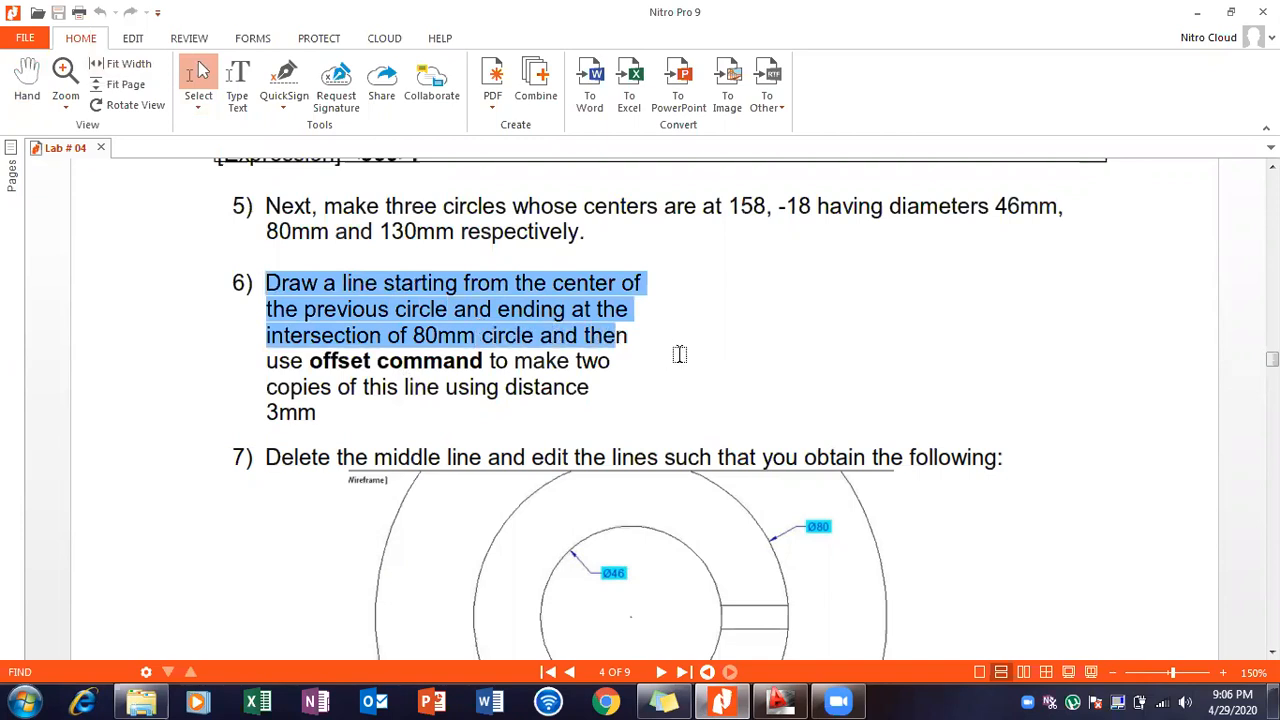
scroll(679, 354, "down", 3)
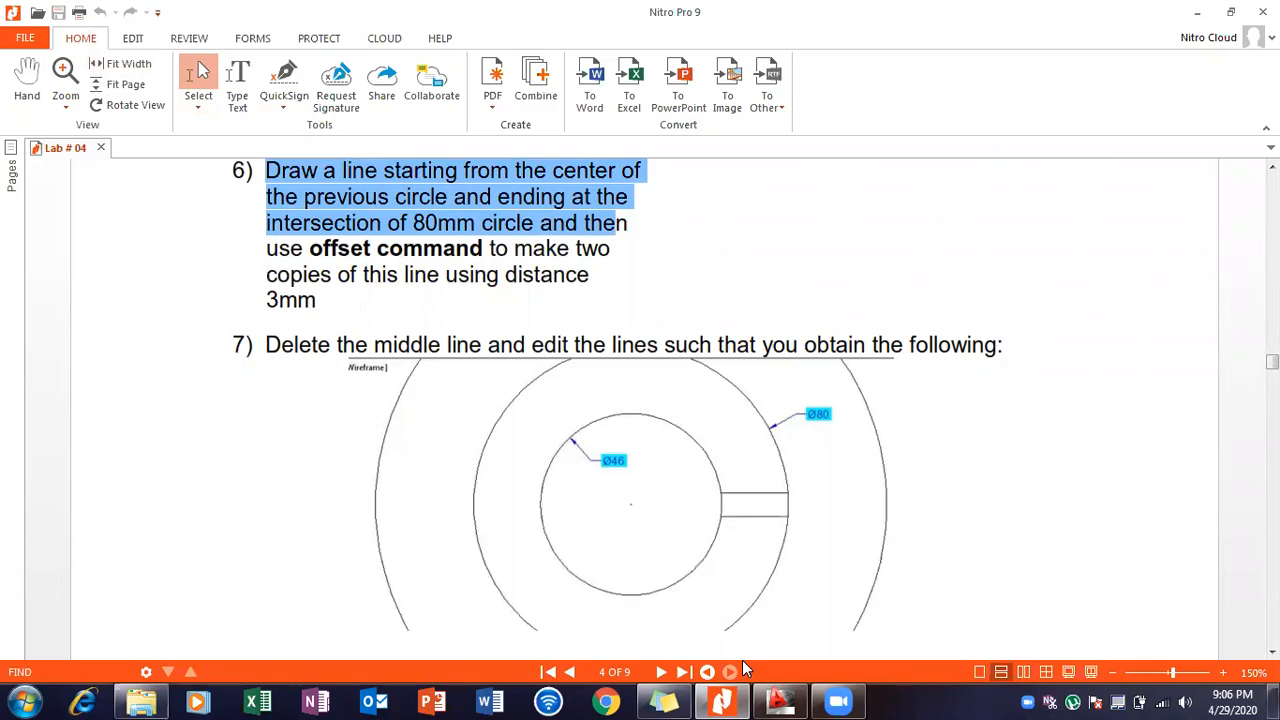
left_click(779, 702)
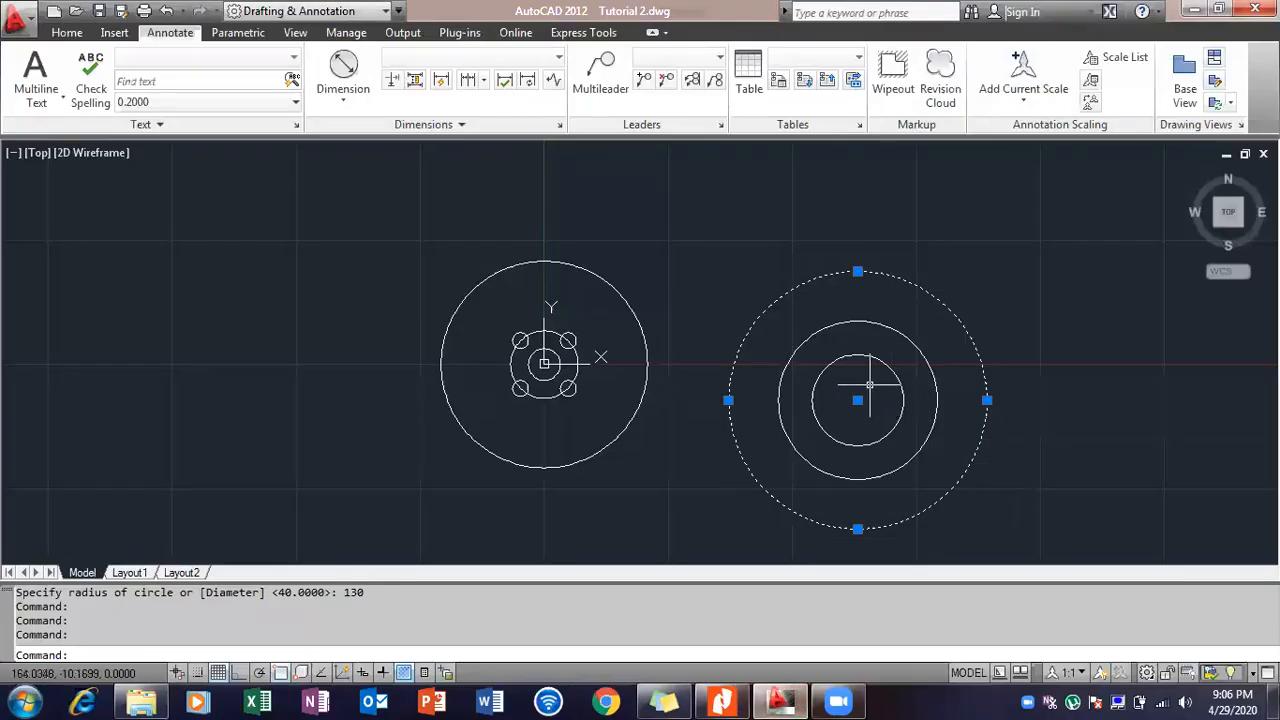
left_click(867, 386)
key("Escape")
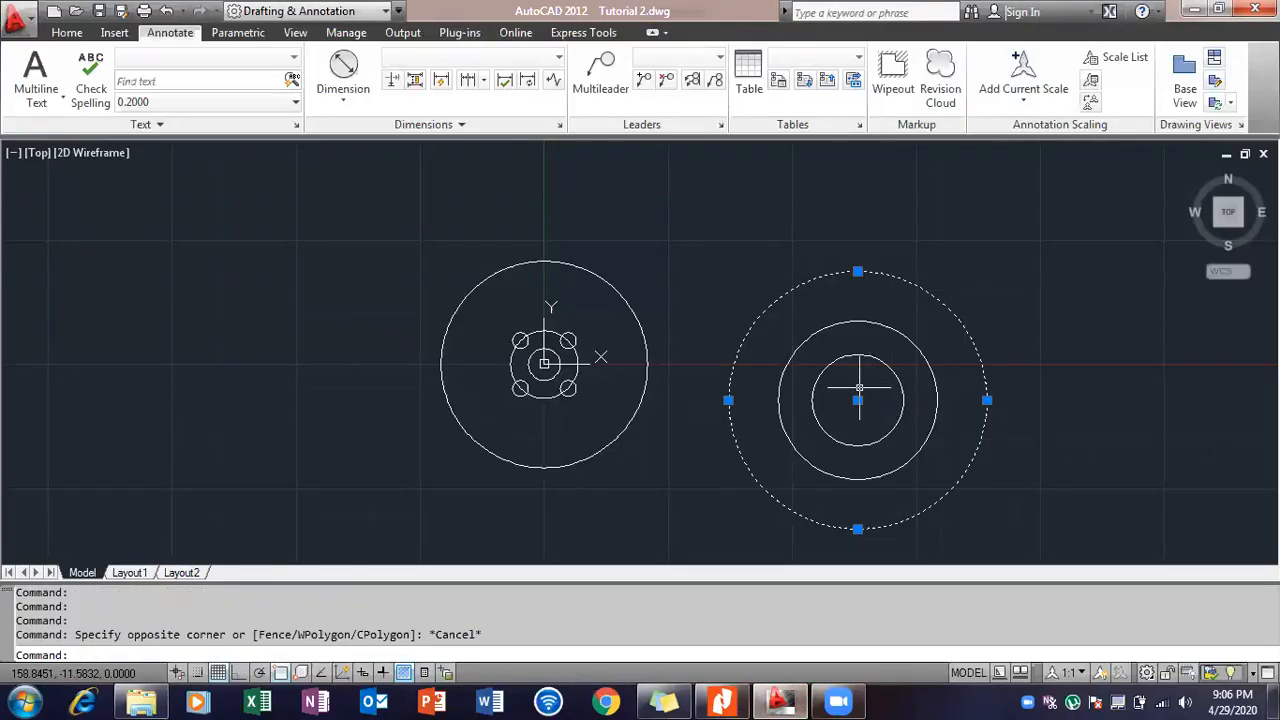
key("Escape")
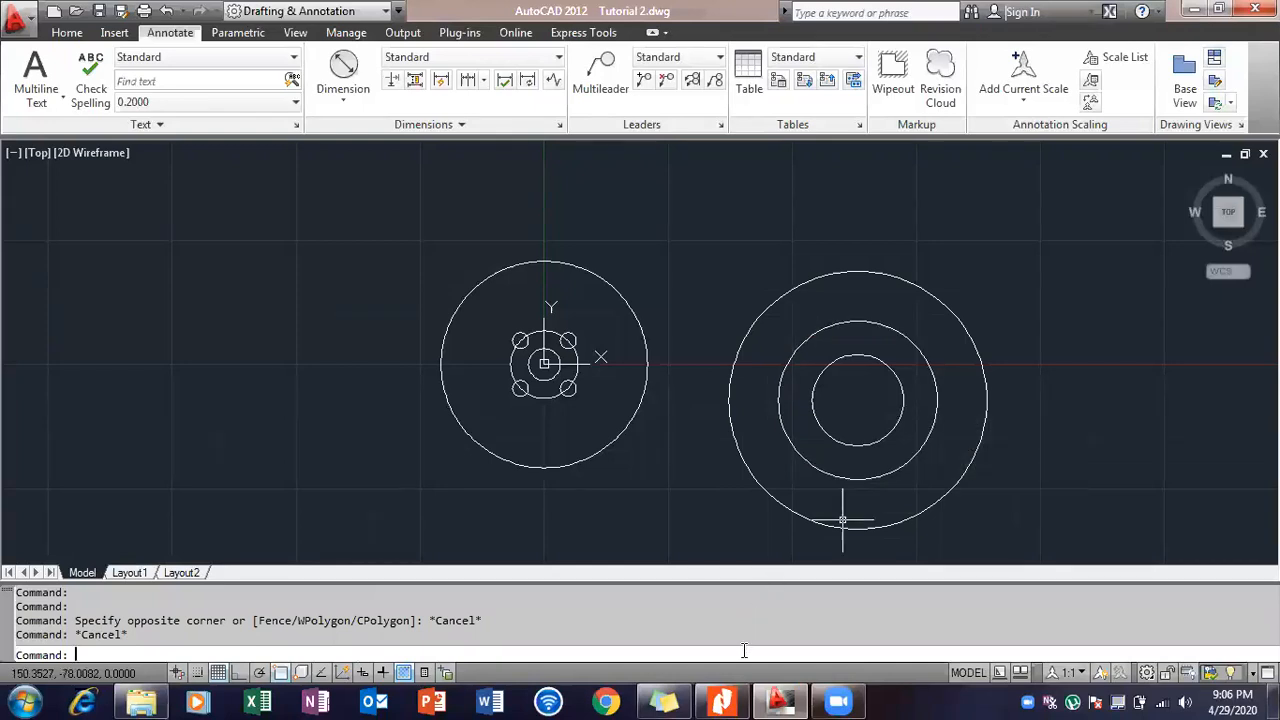
key("Return")
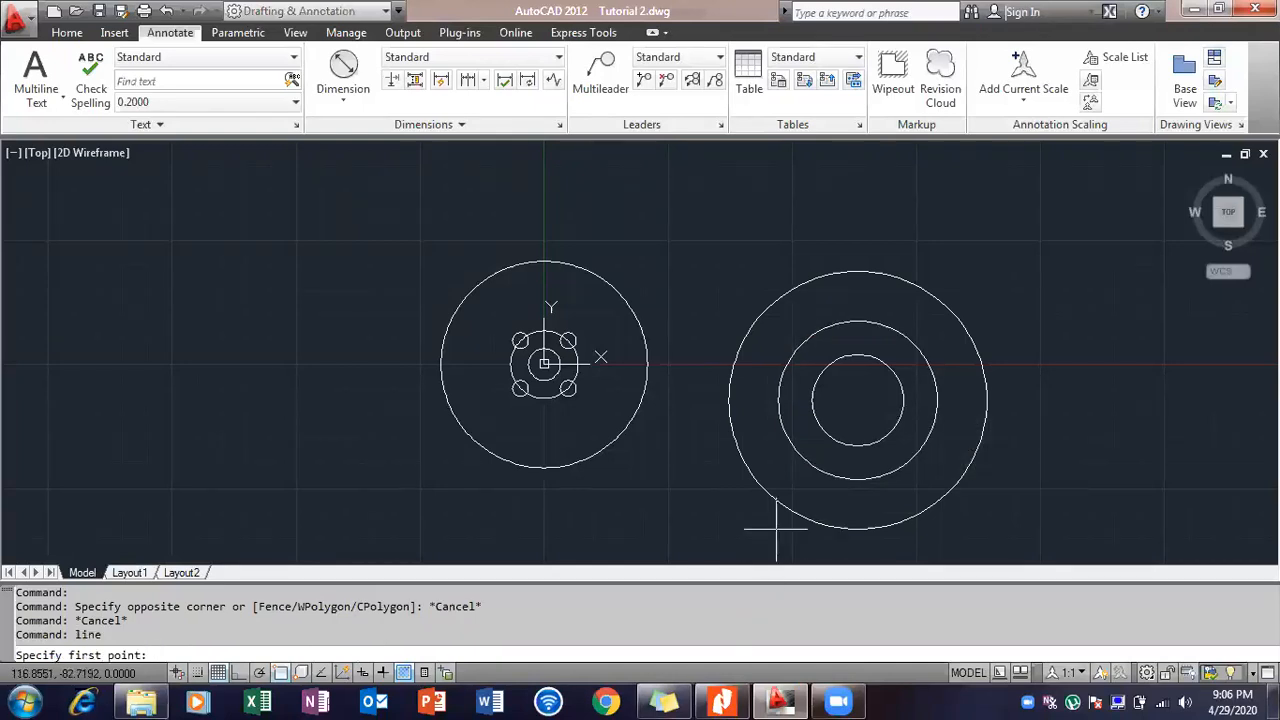
left_click(857, 400)
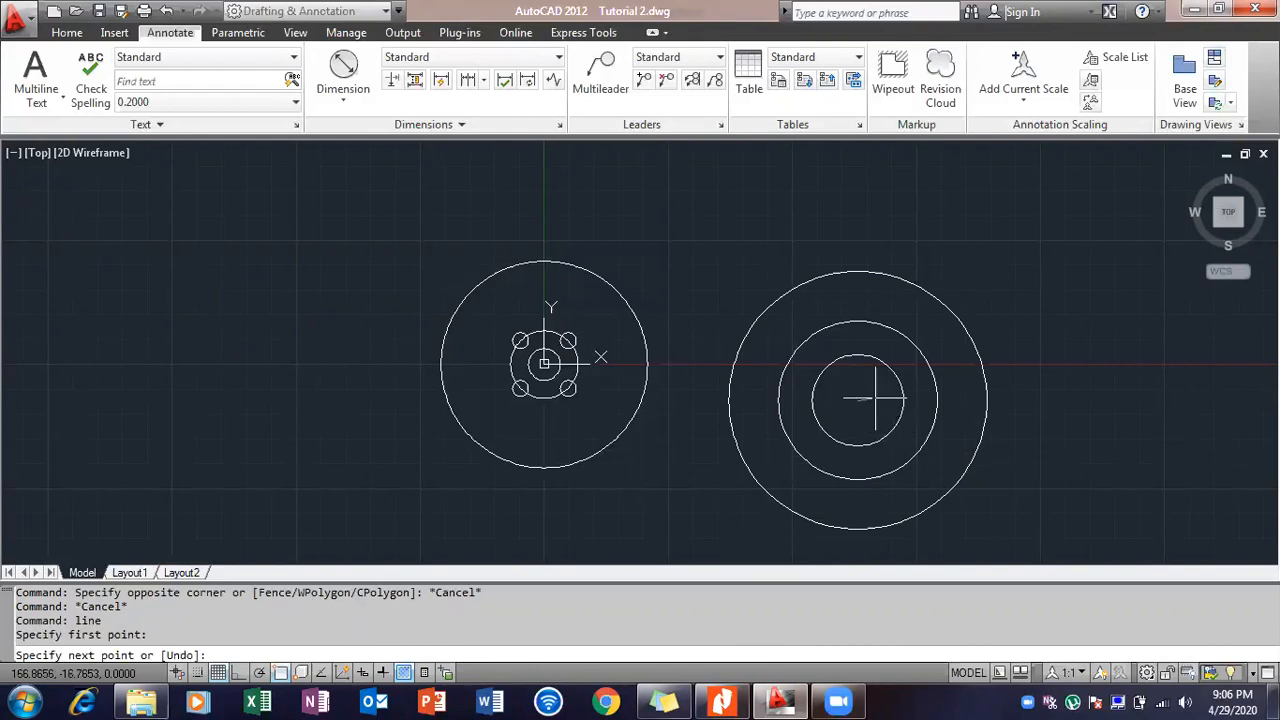
left_click(937, 400)
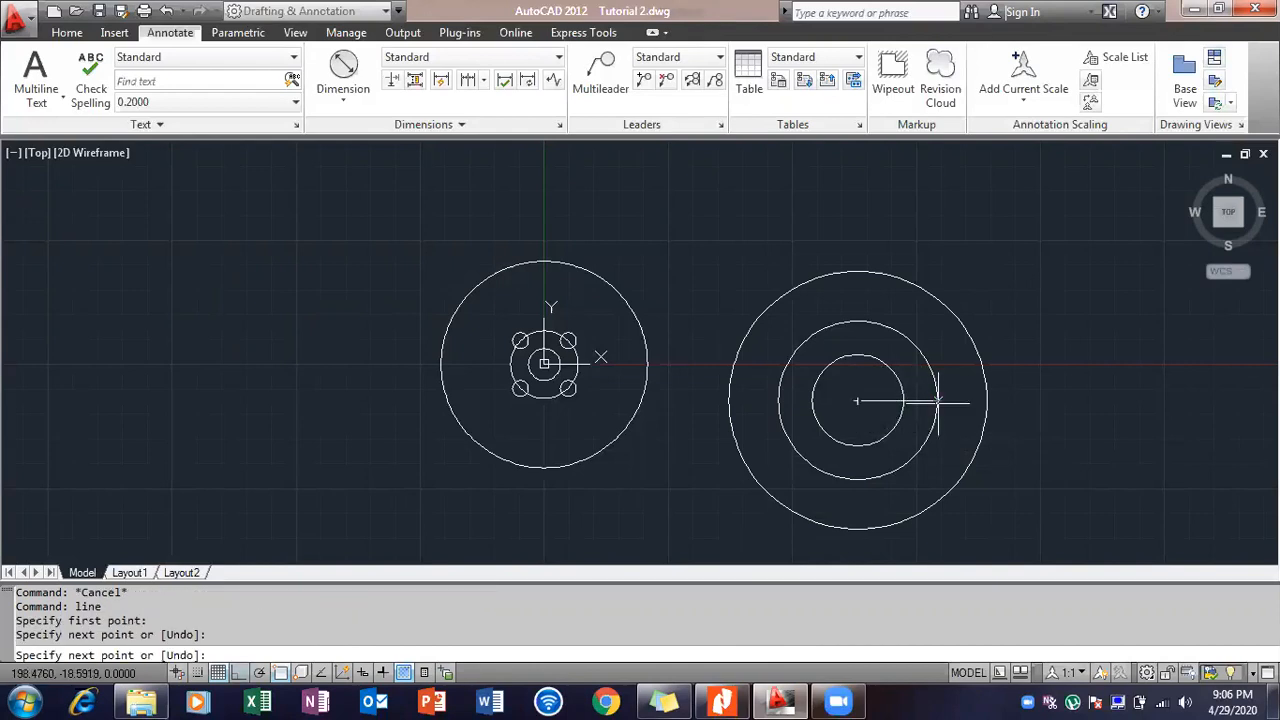
key("Escape")
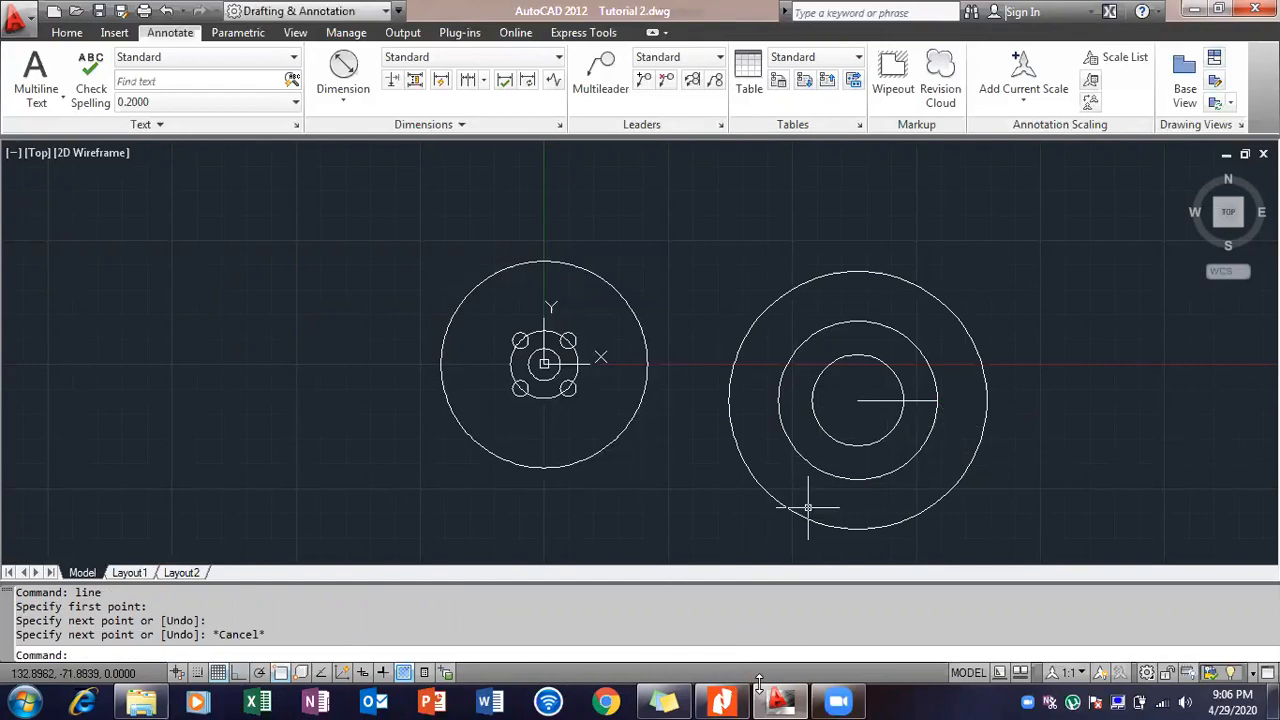
Read the offset requirement of instruction 6 in the Lab # 04 document, then return to AutoCAD.
left_click(728, 700)
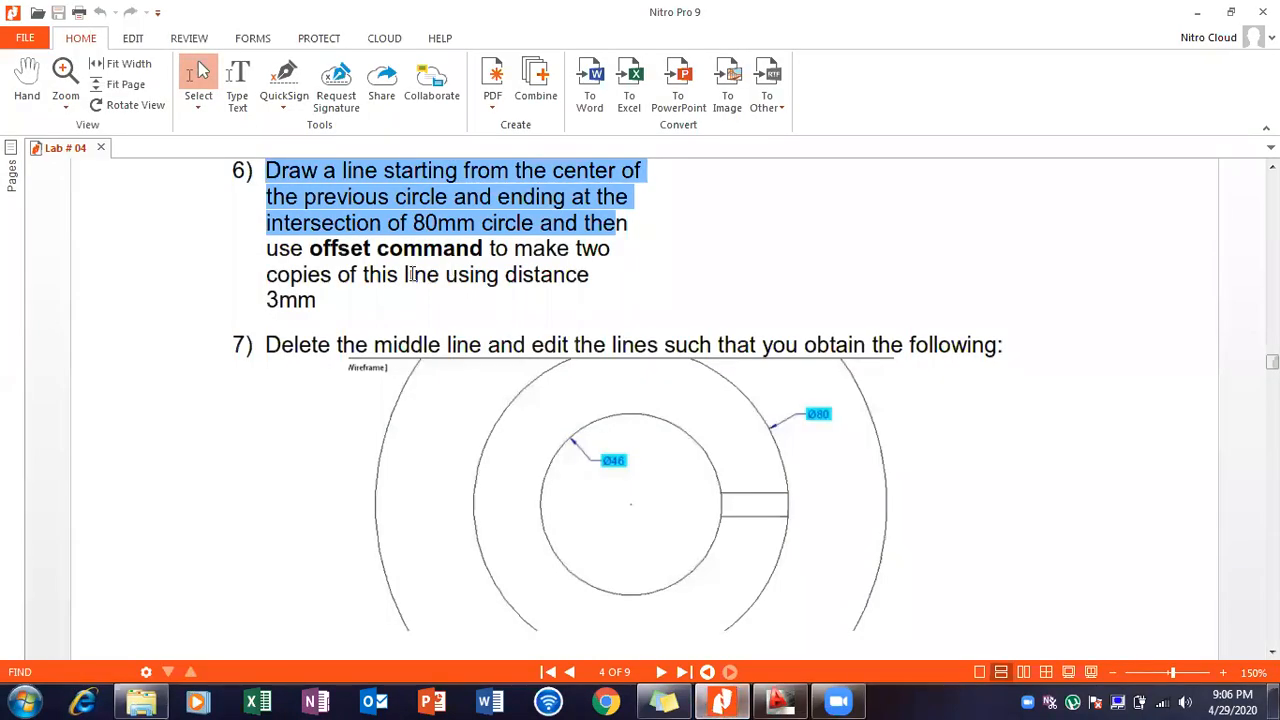
left_click(412, 273)
left_click_drag(311, 248, 470, 250)
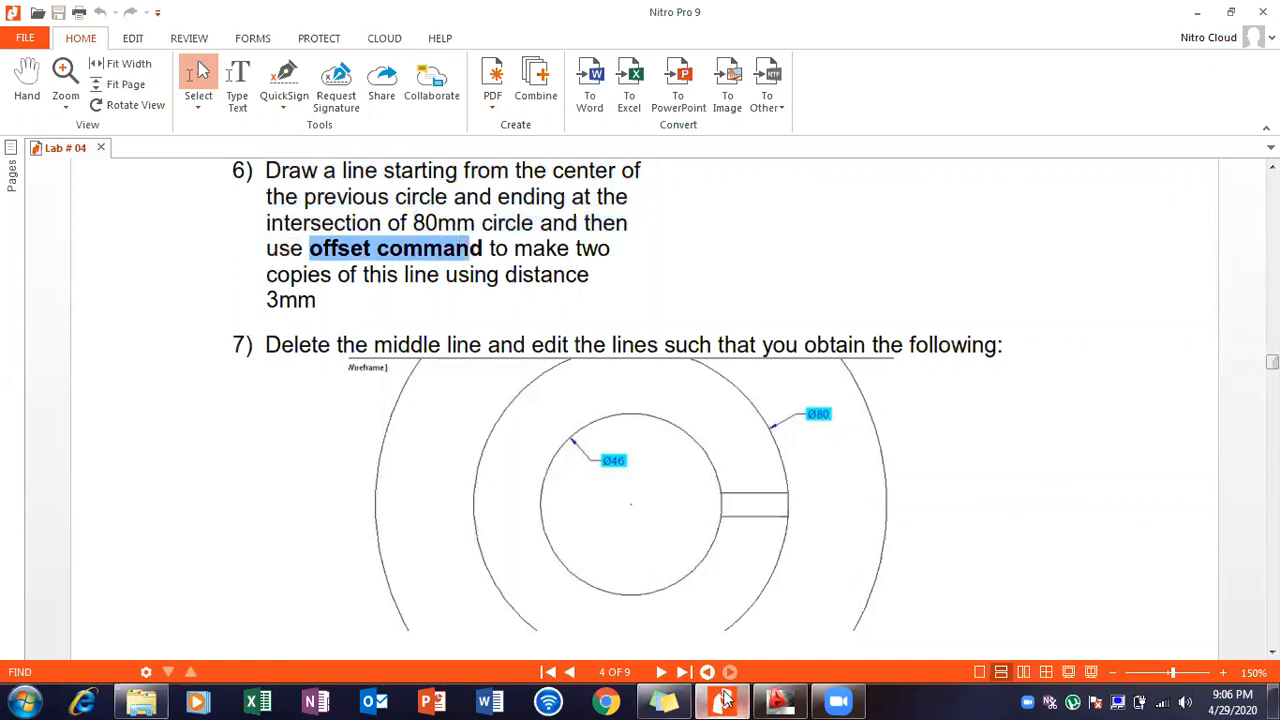
left_click(726, 700)
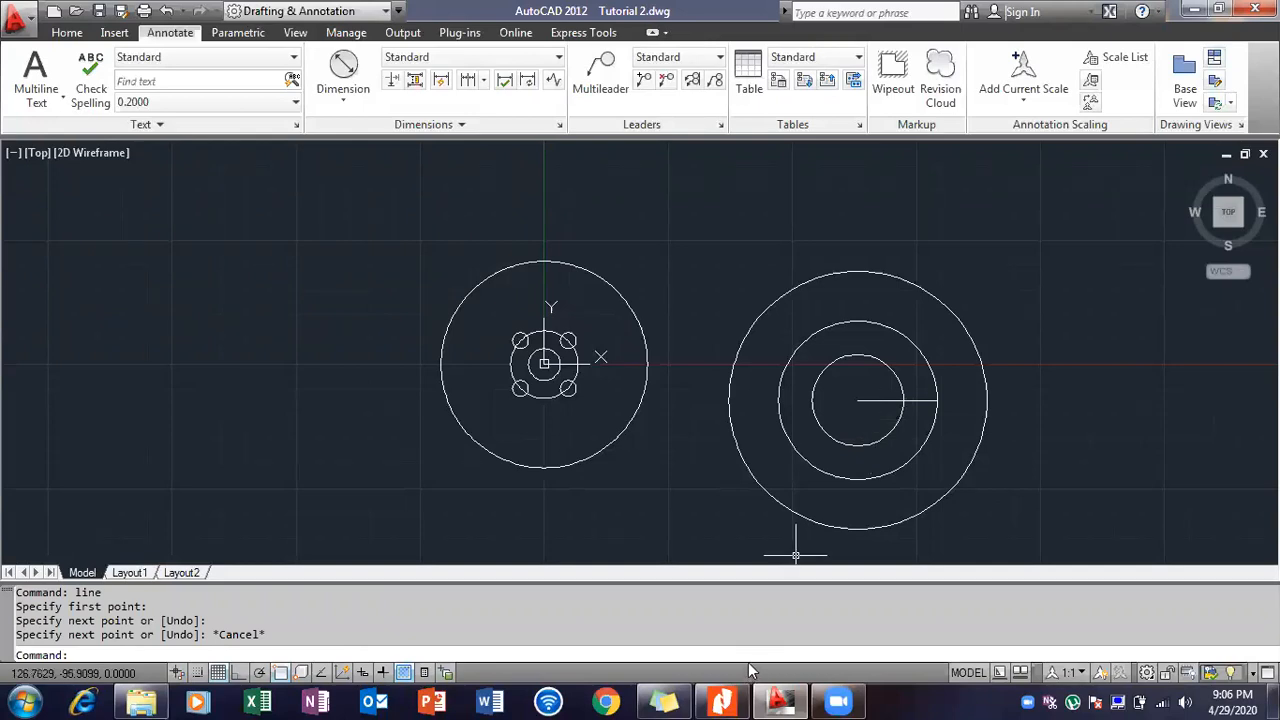
Offset the horizontal line upward by 3 mm using the Multiple option of the Offset command.
type("fse")
key("Return")
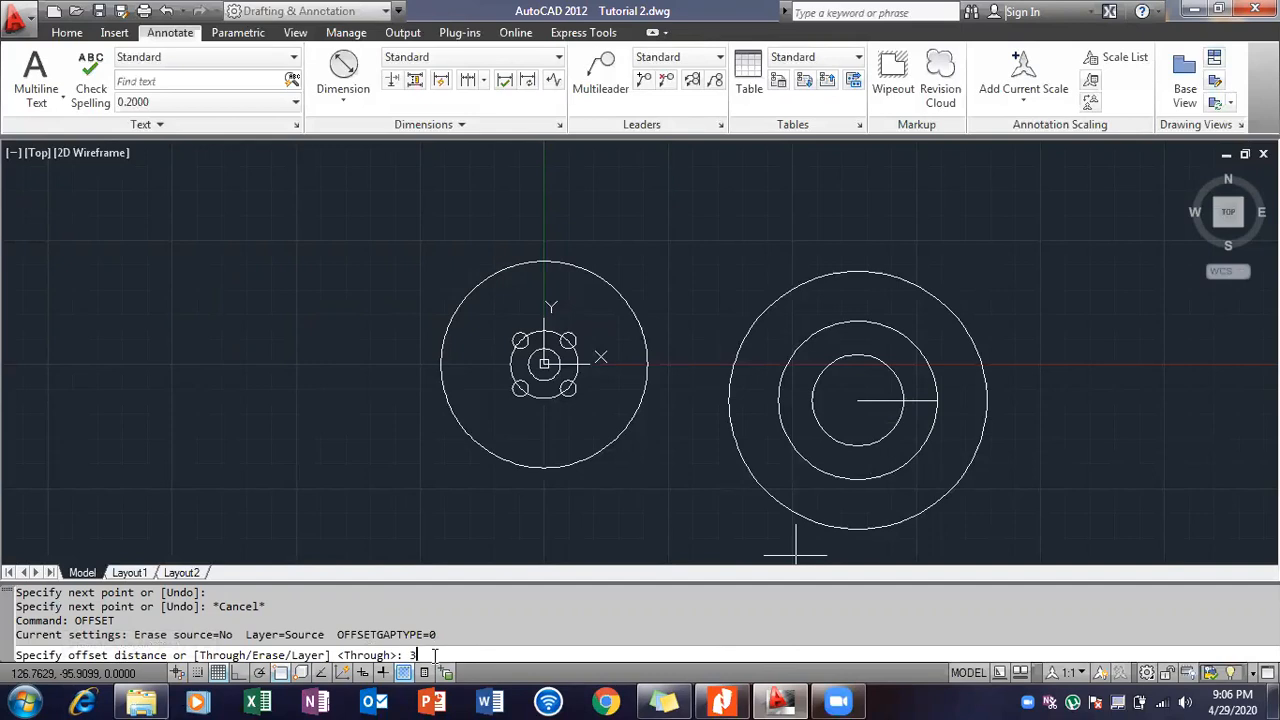
key("Return")
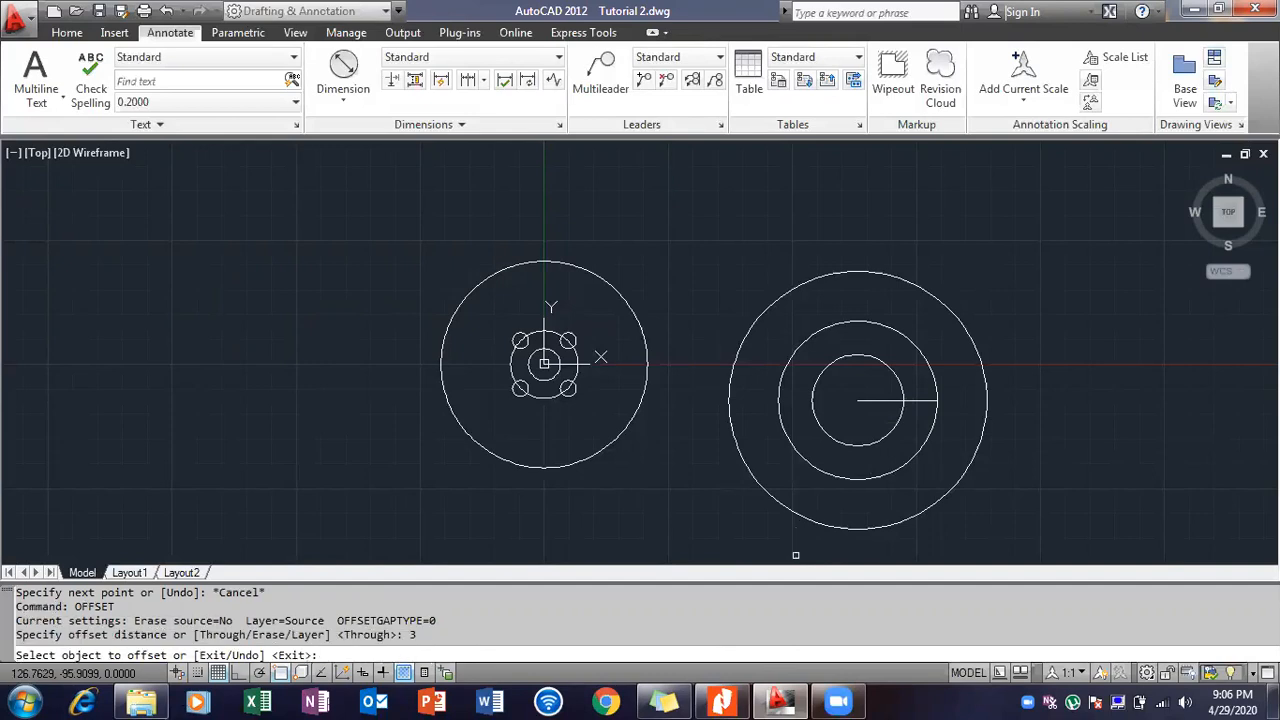
left_click(868, 401)
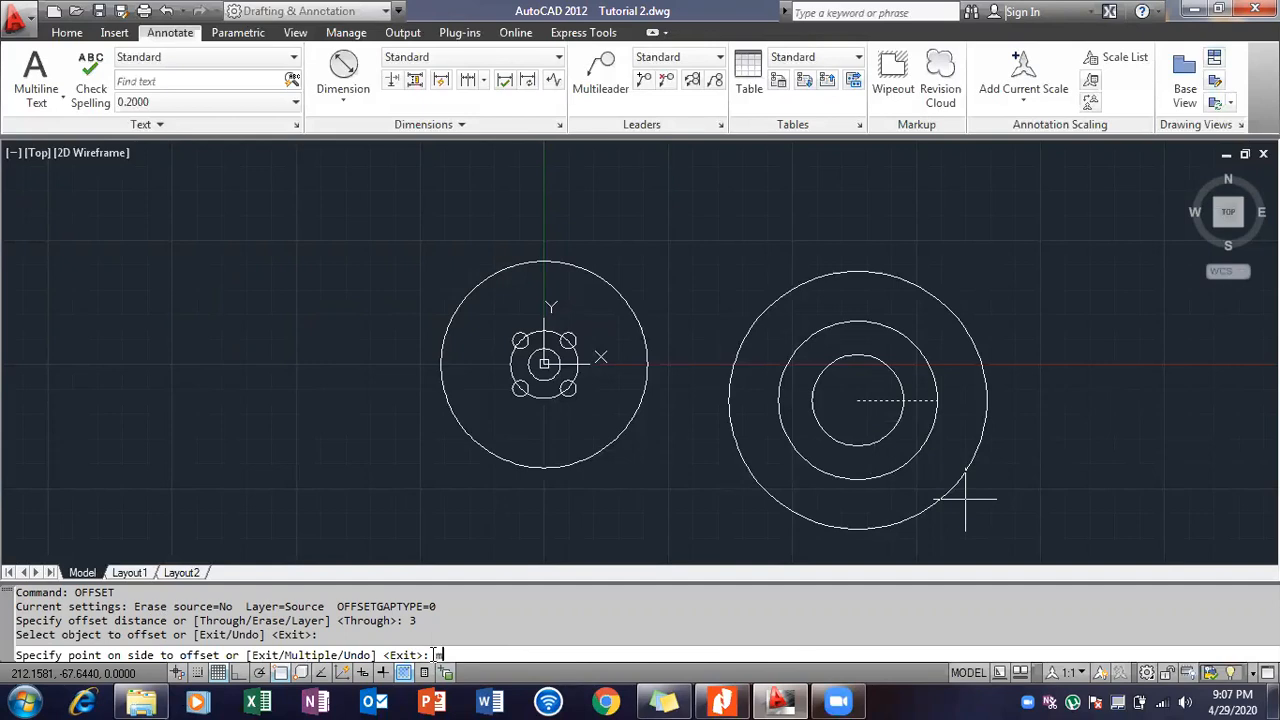
key("BackSpace")
key("BackSpace")
key("BackSpace")
type("M")
key("Return")
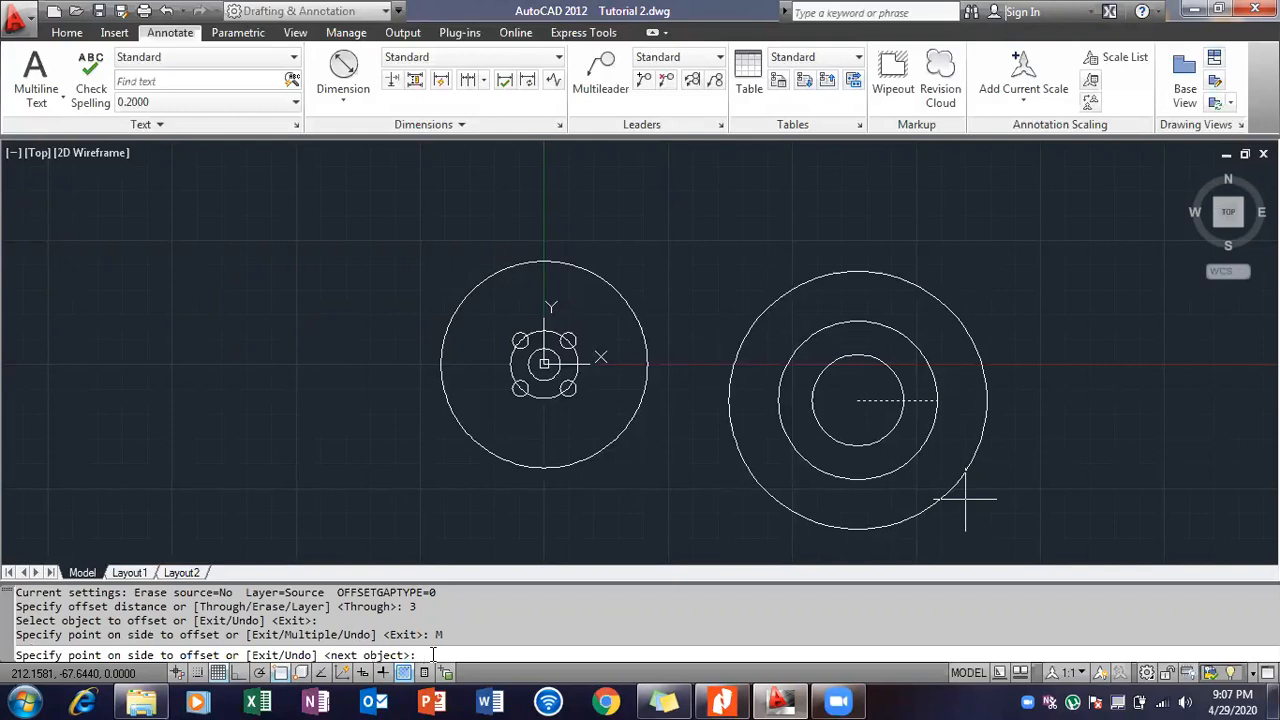
left_click(876, 389)
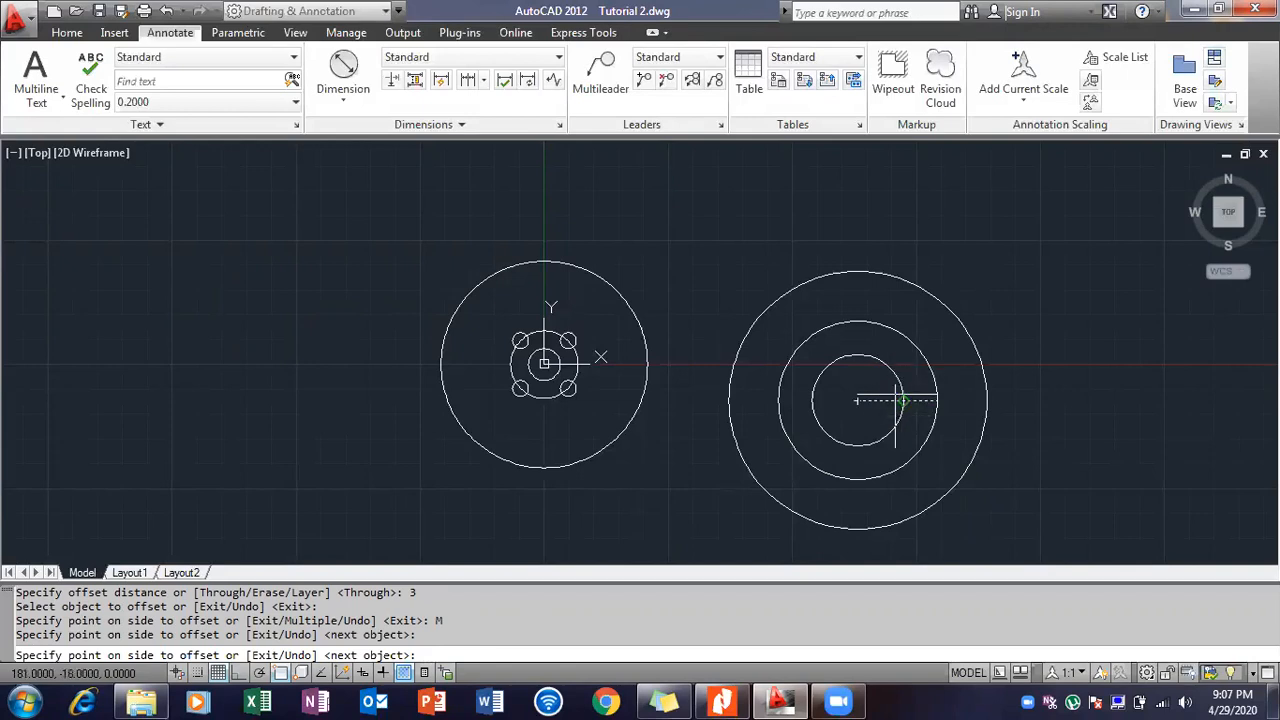
Check the target figure in the Lab # 04 document and place the second 3 mm offset copy below the line in AutoCAD.
left_click(720, 700)
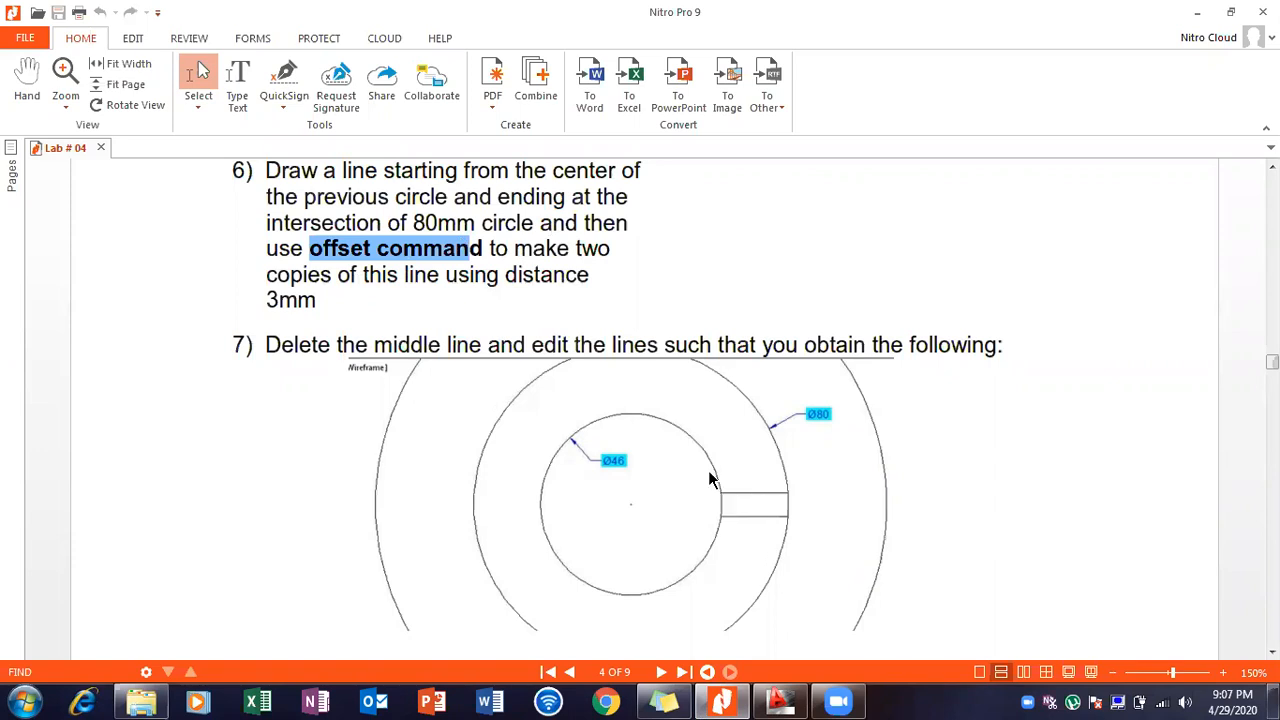
left_click(779, 701)
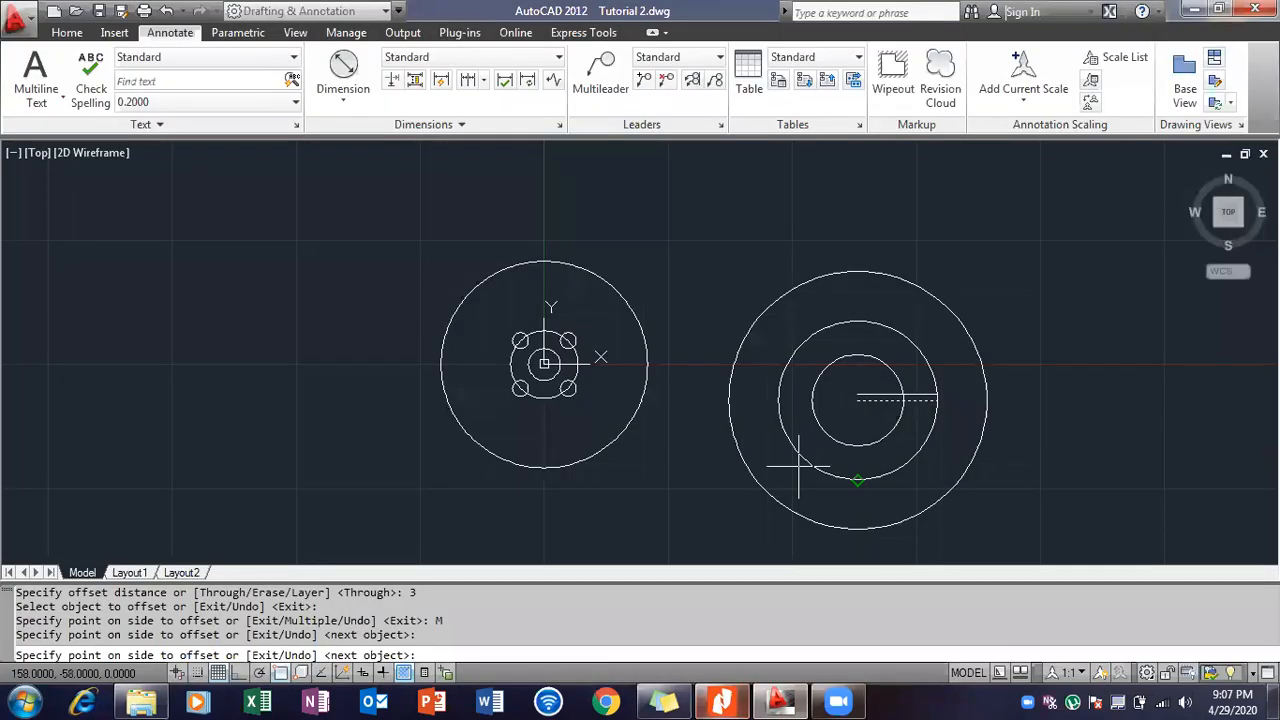
left_click(880, 405)
key("Escape")
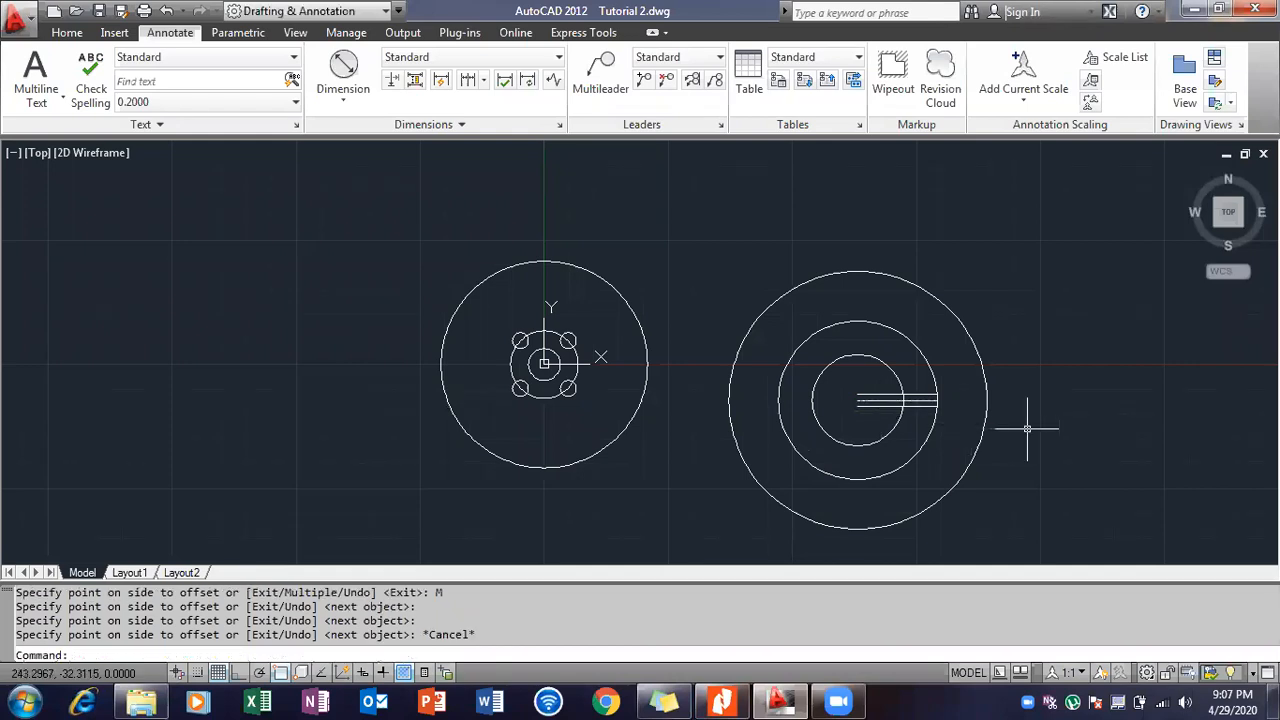
key("Escape")
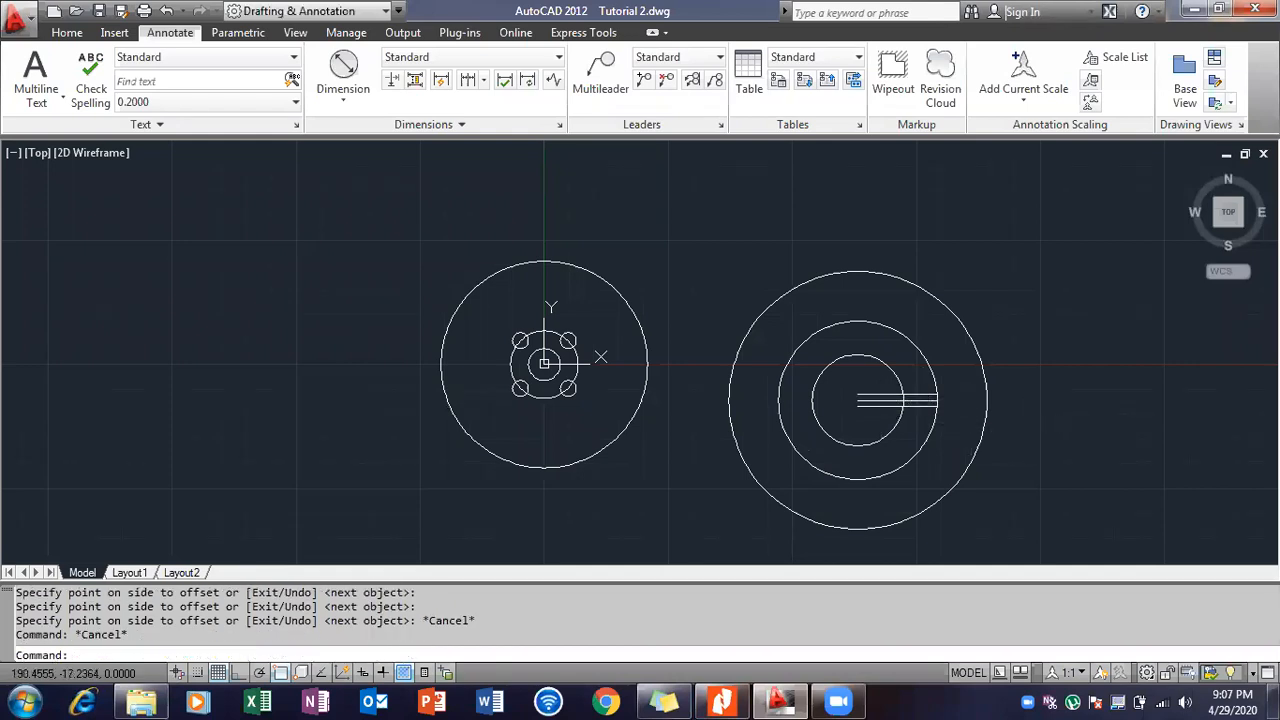
Delete the middle line and trim away the parts of the two offset lines inside the 46 mm circle.
left_click(922, 400)
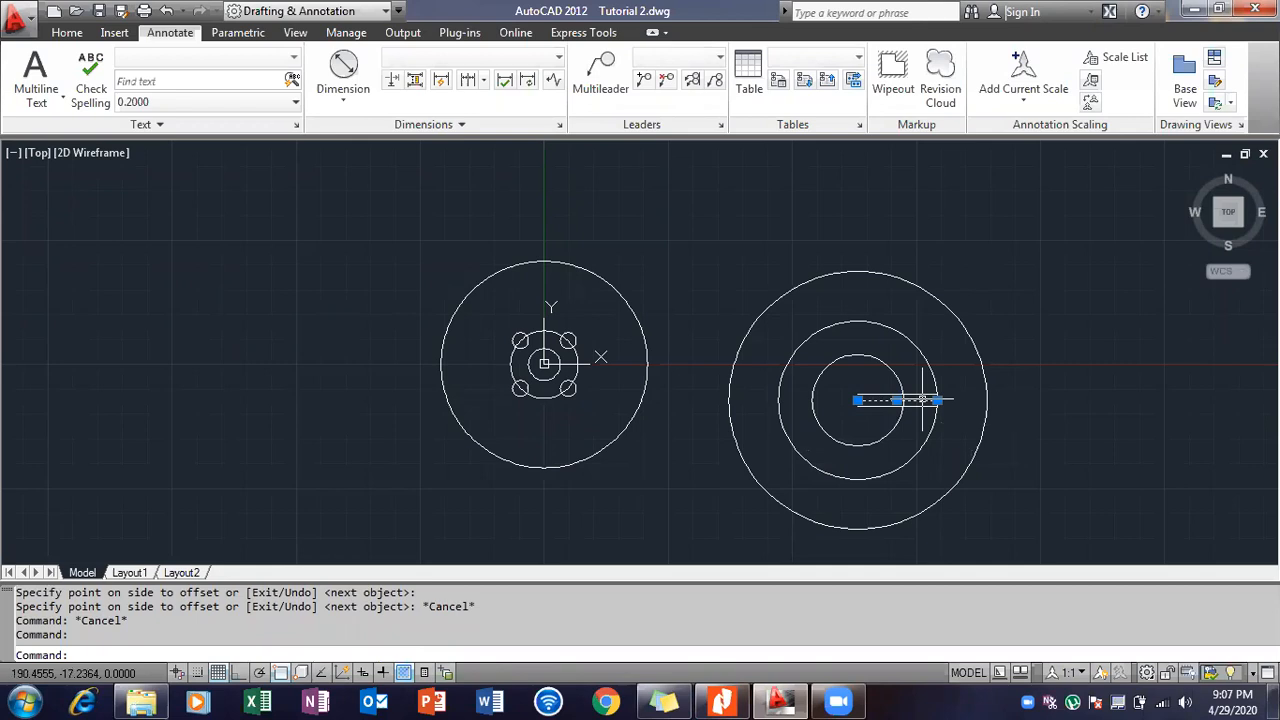
key("Delete")
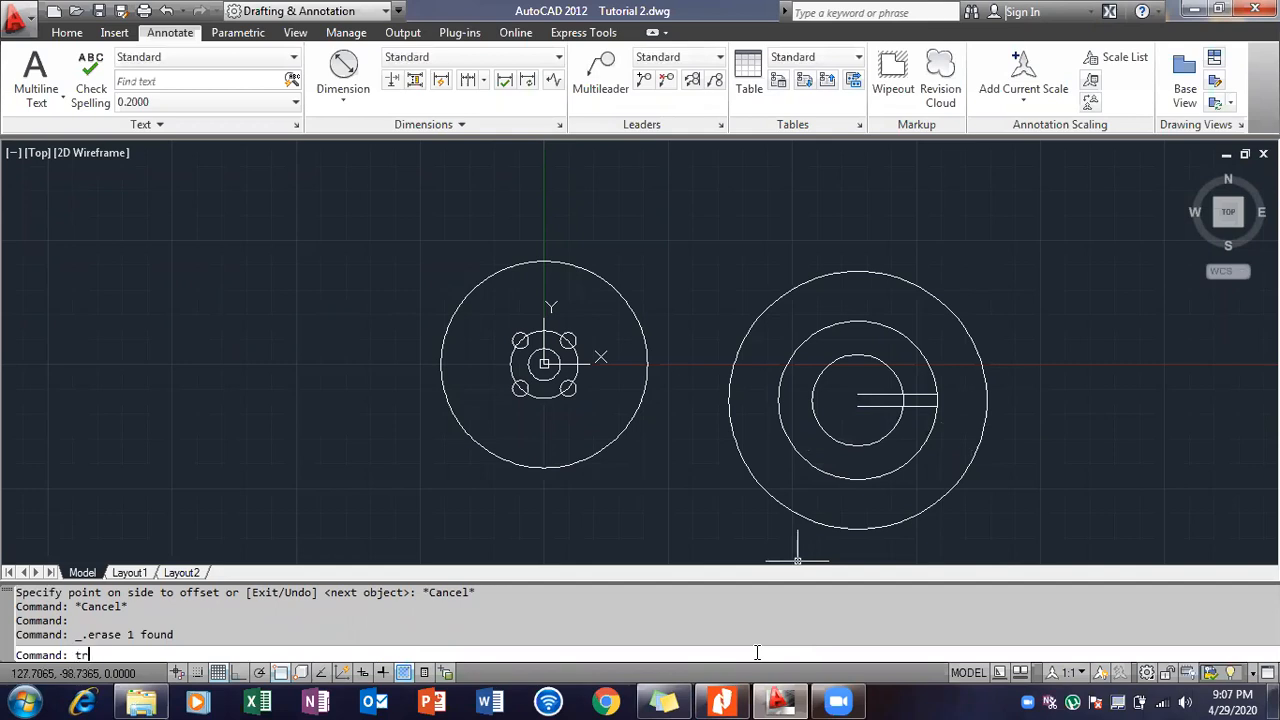
key("Return")
key("Return")
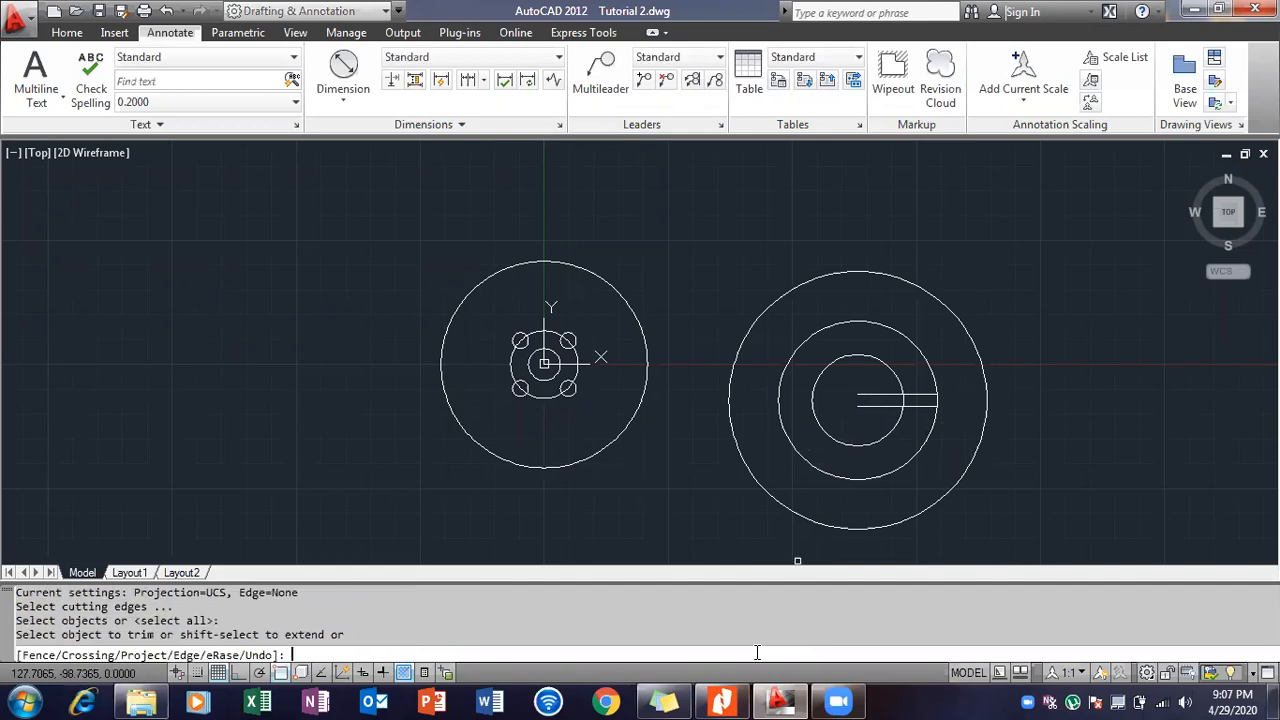
left_click(887, 395)
left_click(885, 406)
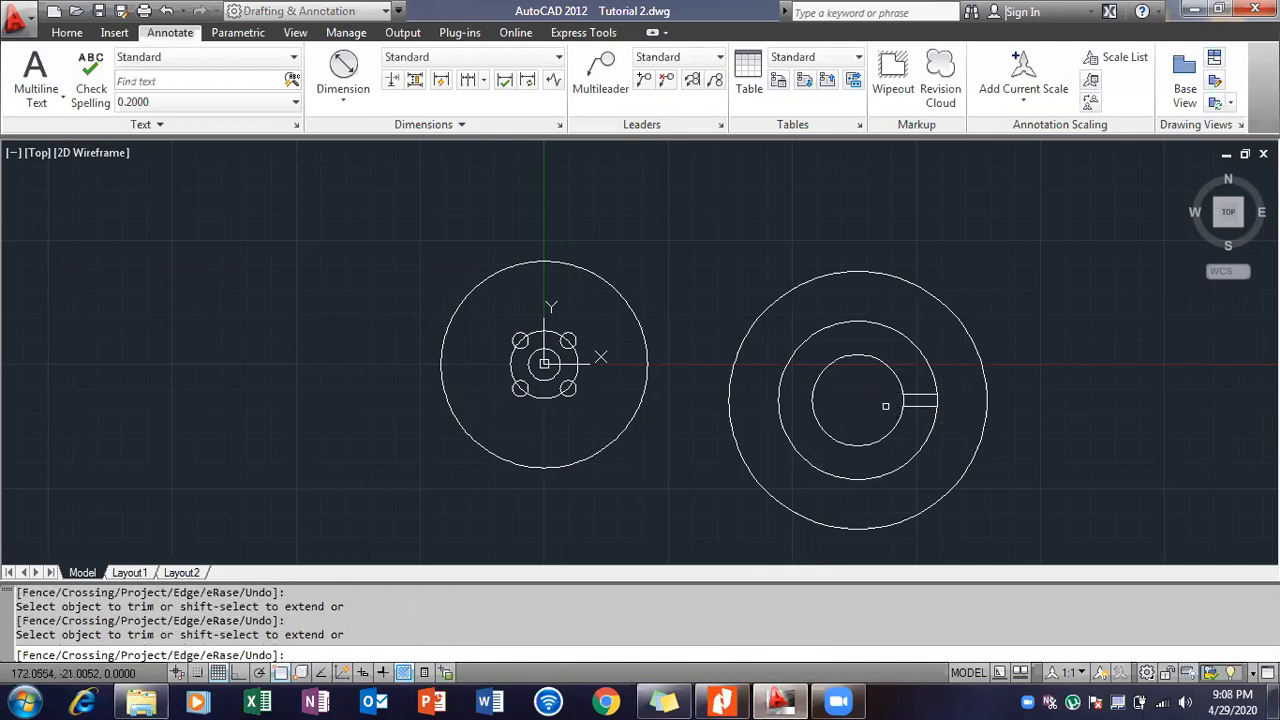
Look up the polar array settings in instruction 8 of the Lab # 04 document, then return to AutoCAD and end the trim.
left_click(721, 701)
left_click(920, 400)
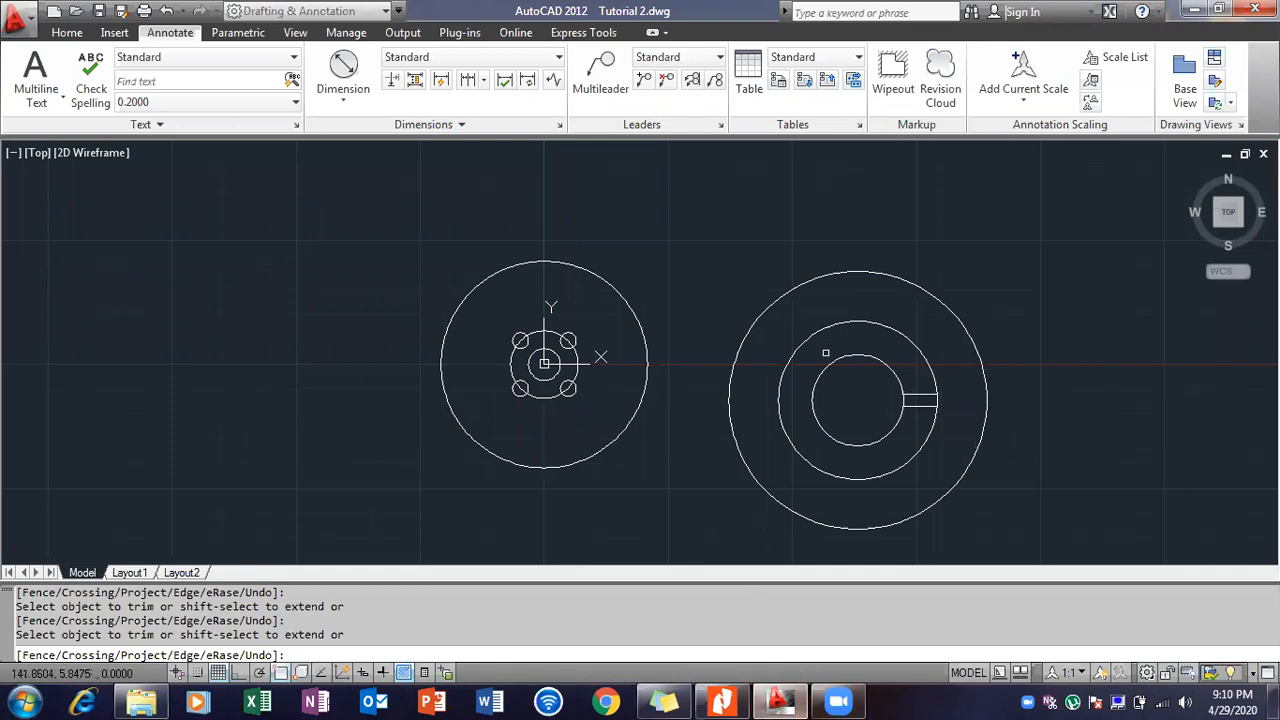
left_click(724, 700)
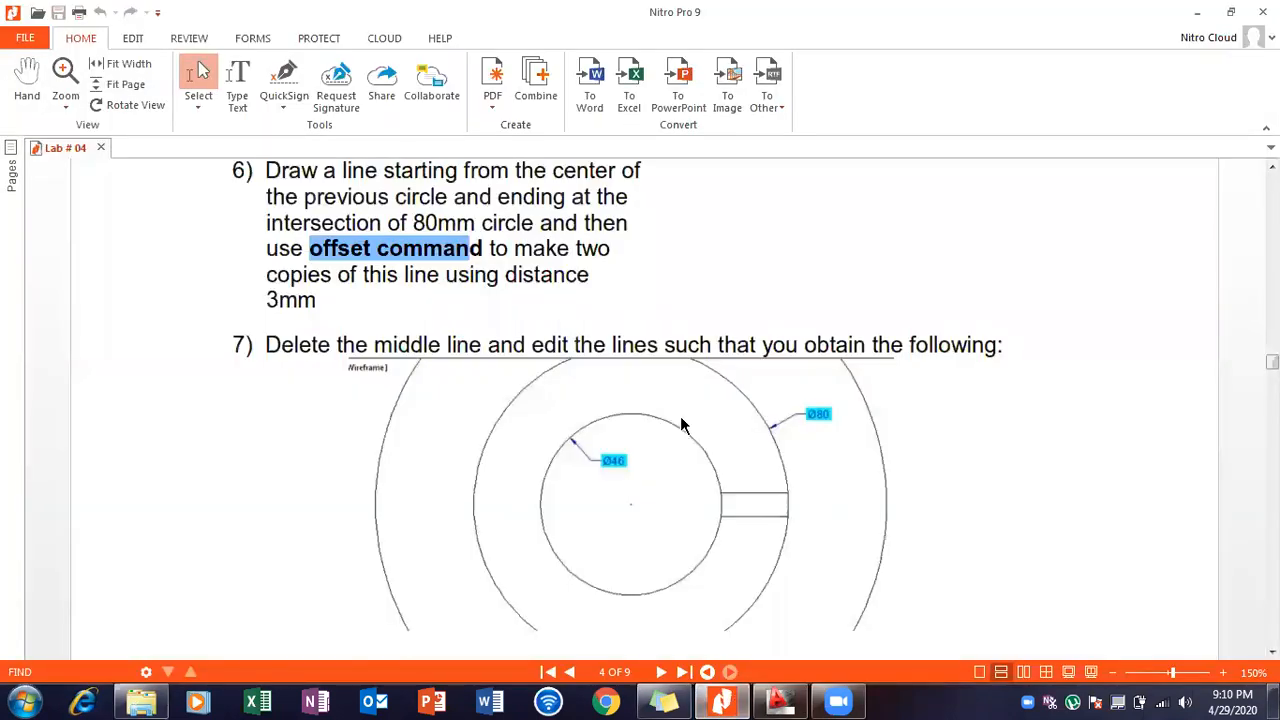
scroll(680, 426, "down", 8)
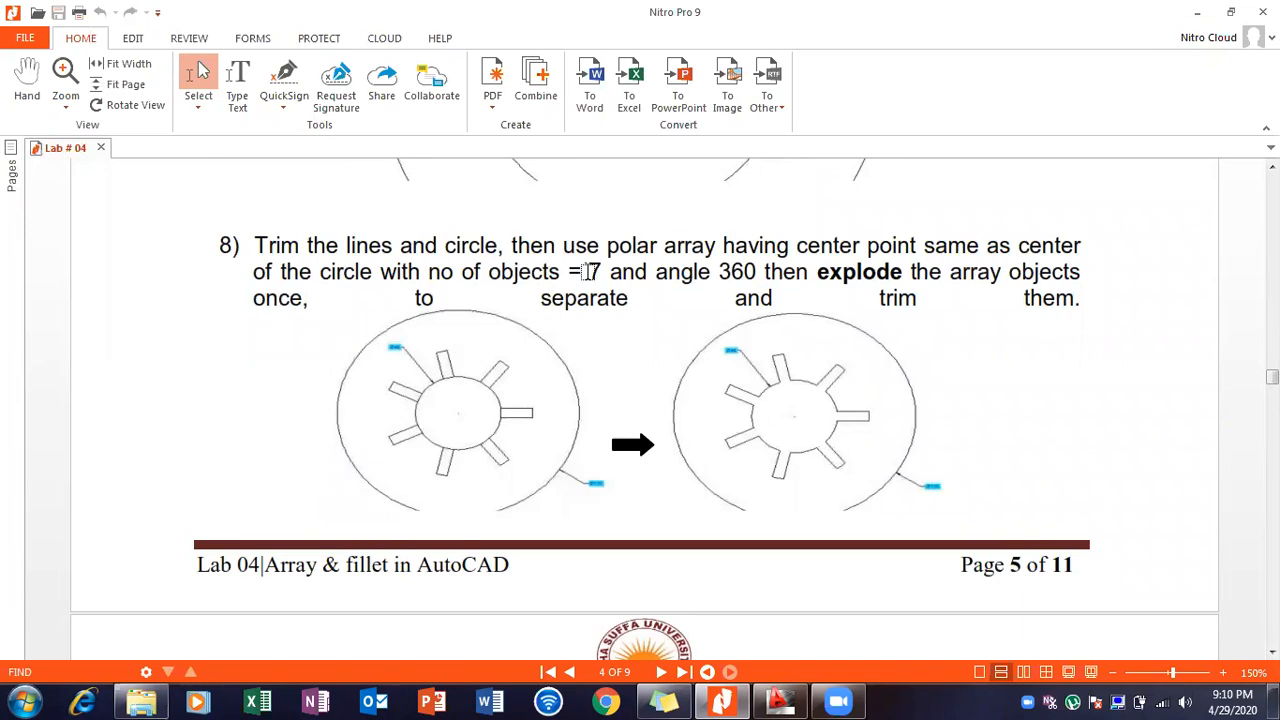
left_click_drag(588, 272, 607, 273)
left_click(775, 701)
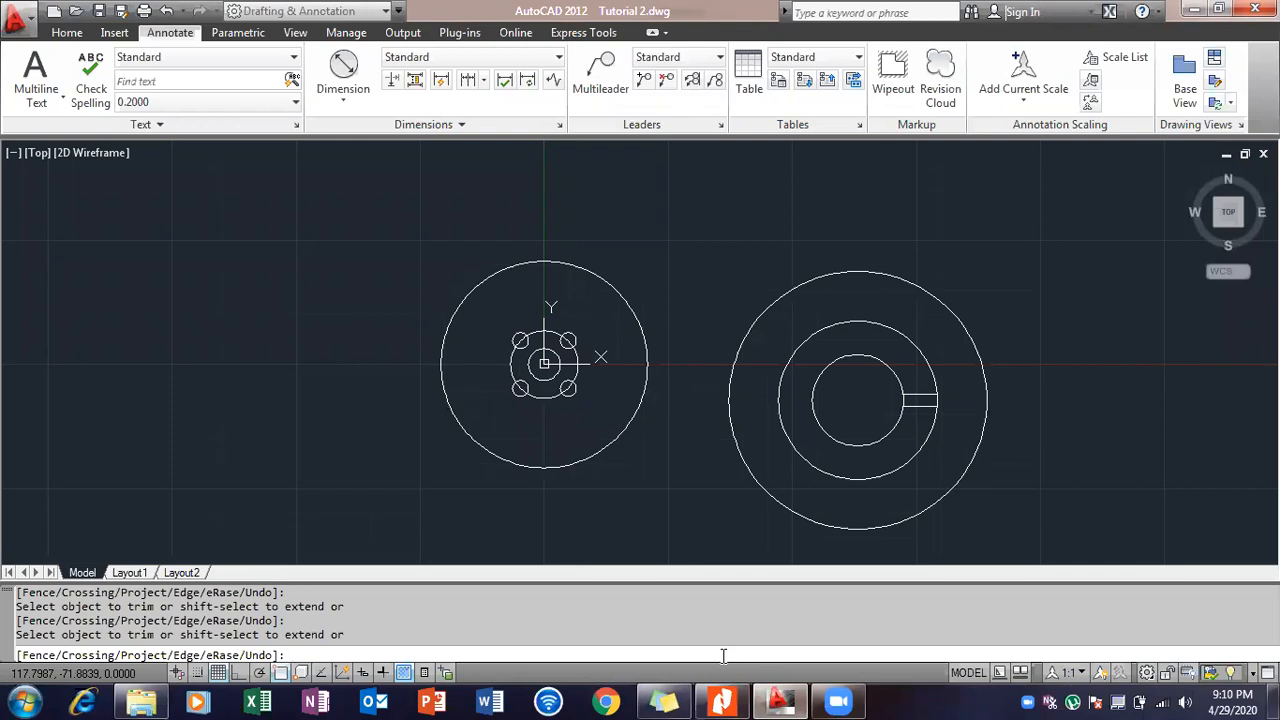
key("Escape")
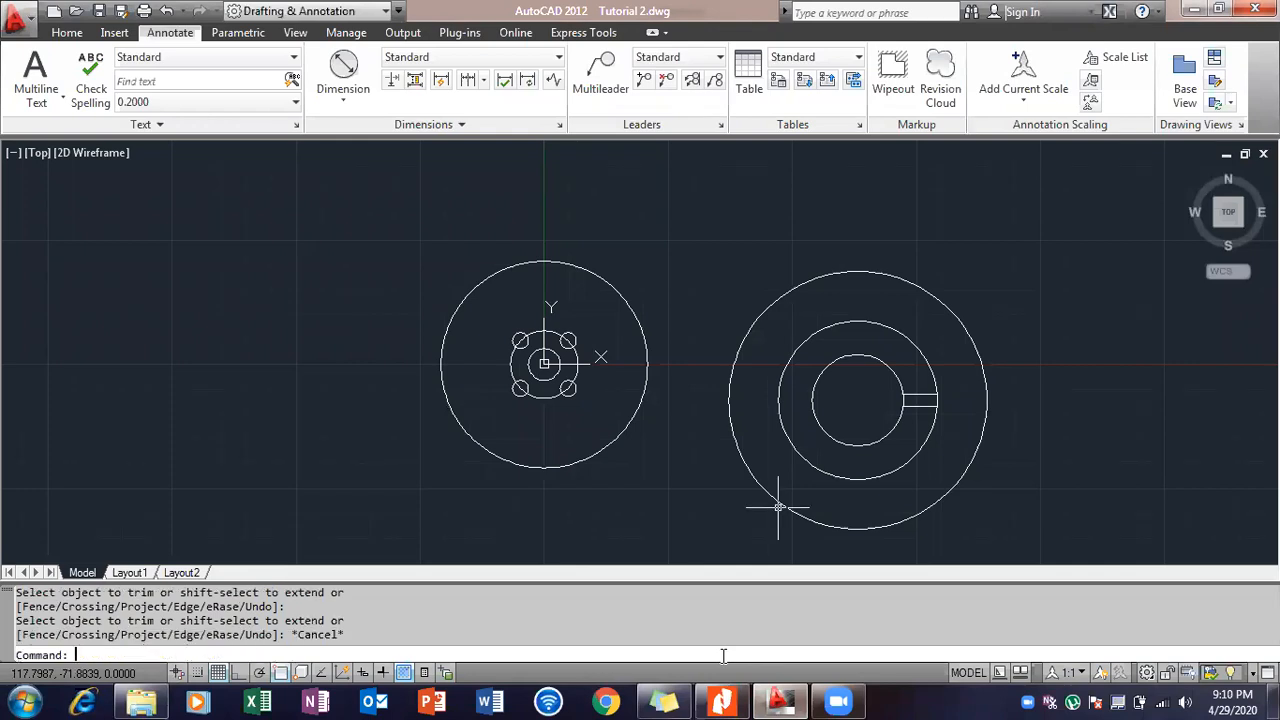
Create a polar array of the two short lines around the concentric circles' centre with 7 items filling 360 degrees.
key("Return")
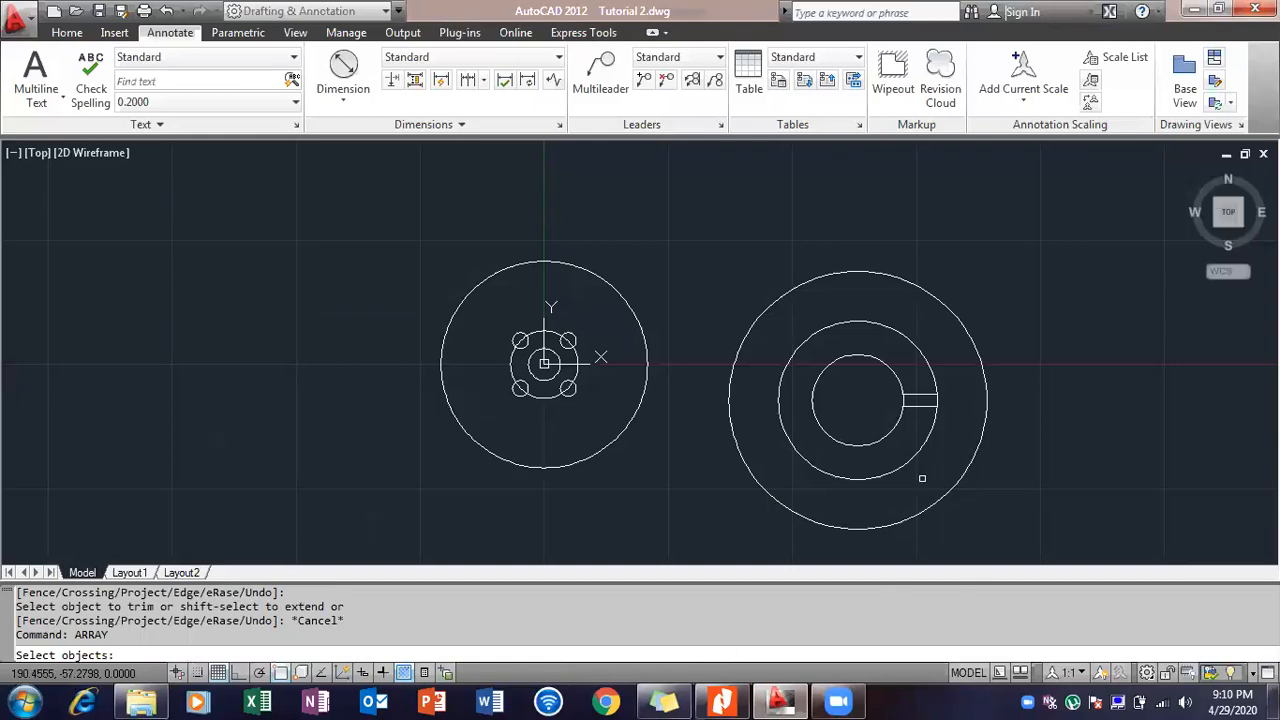
left_click(913, 408)
left_click(920, 394)
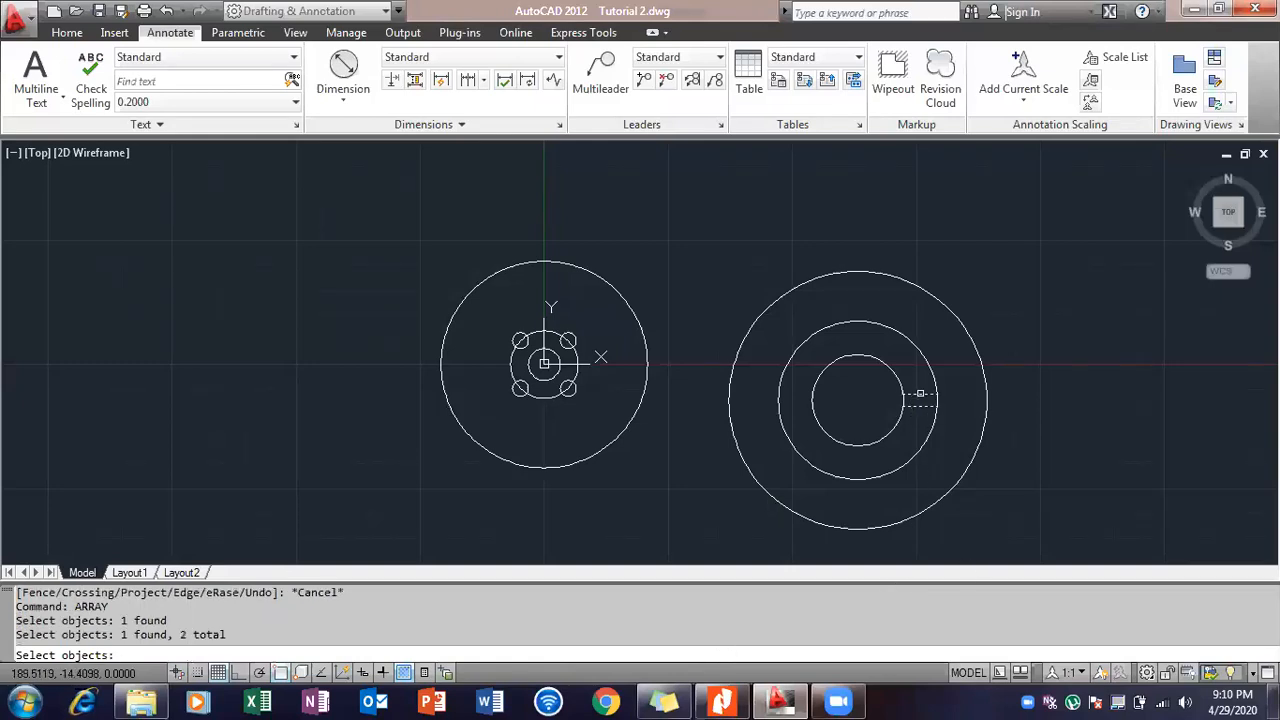
key("Return")
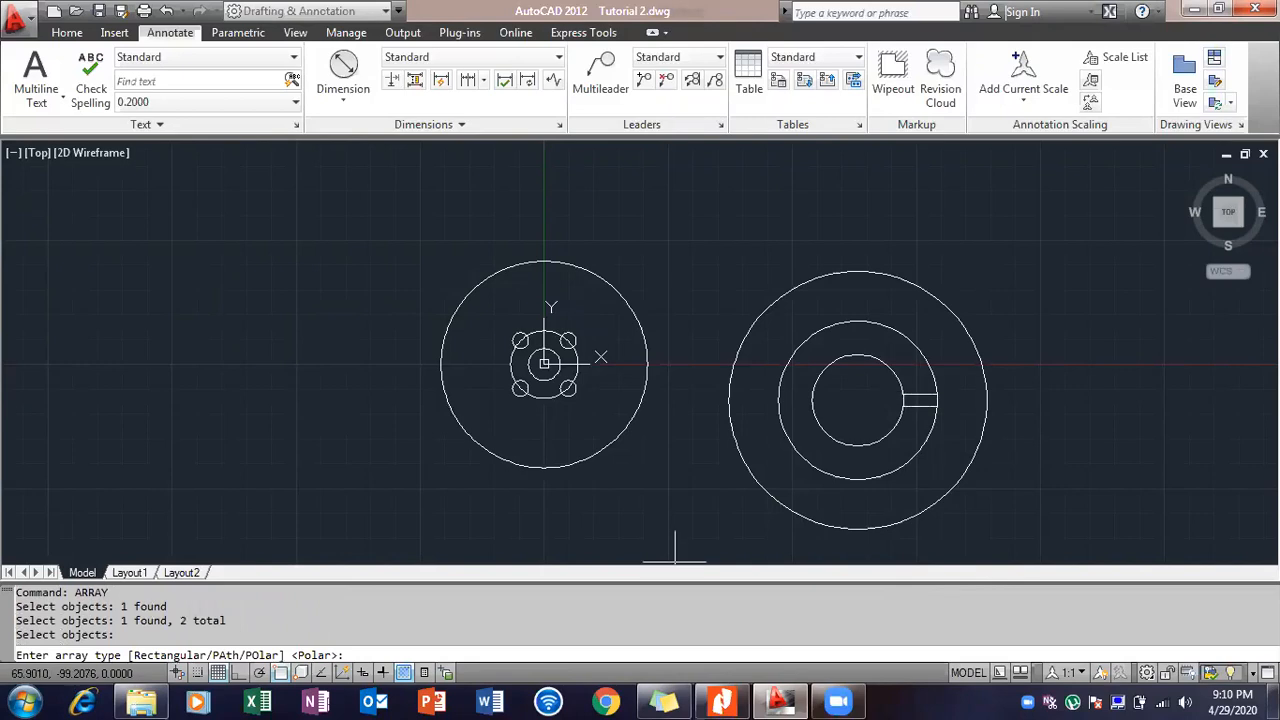
type("polar")
key("Return")
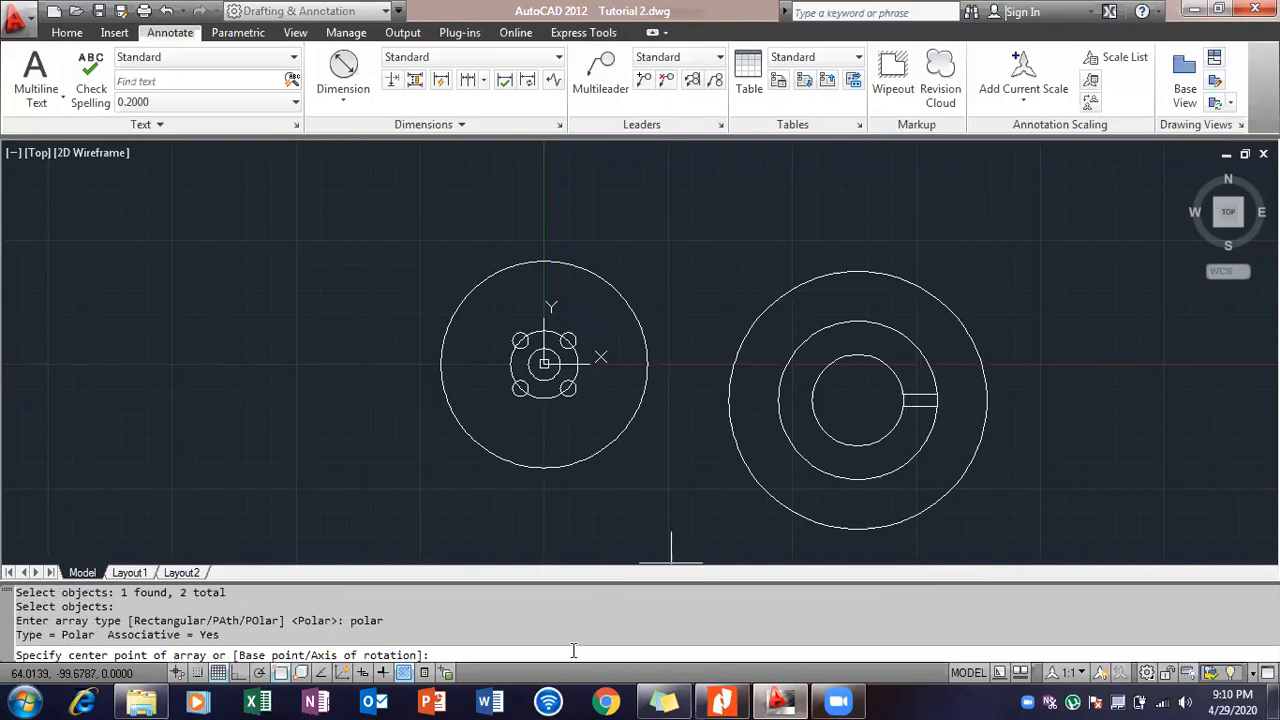
left_click(857, 400)
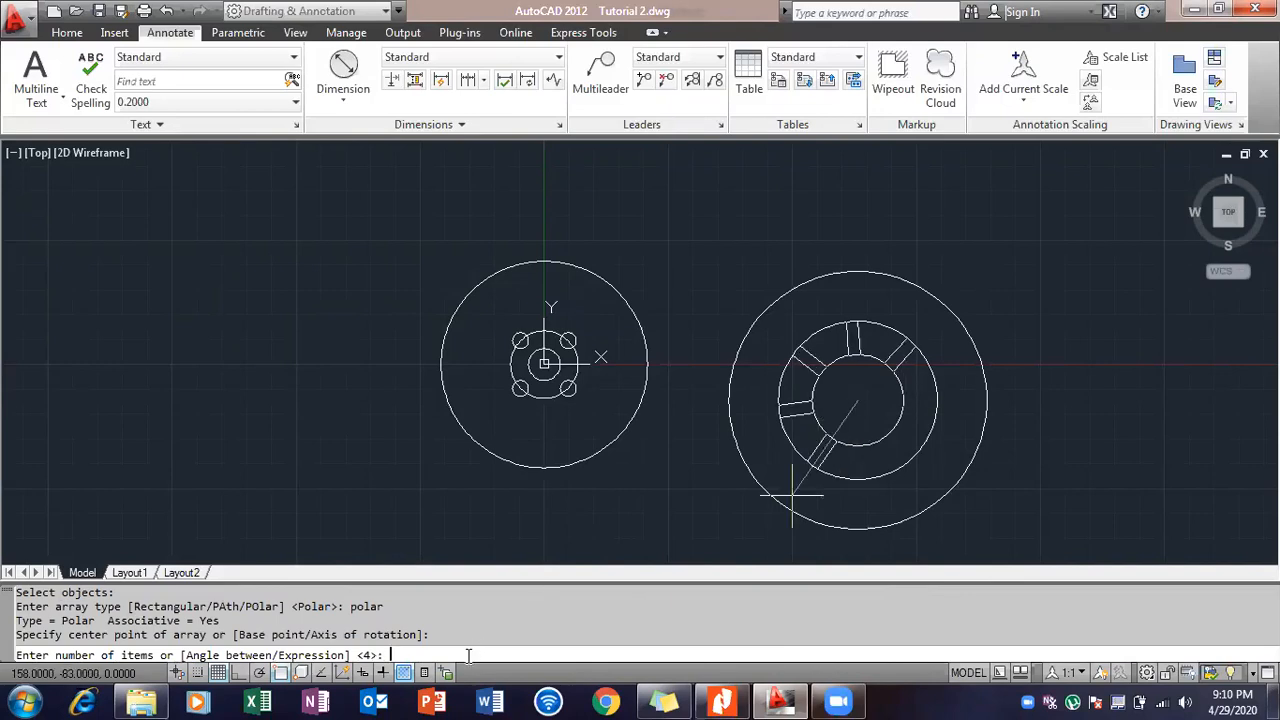
type("7")
key("Return")
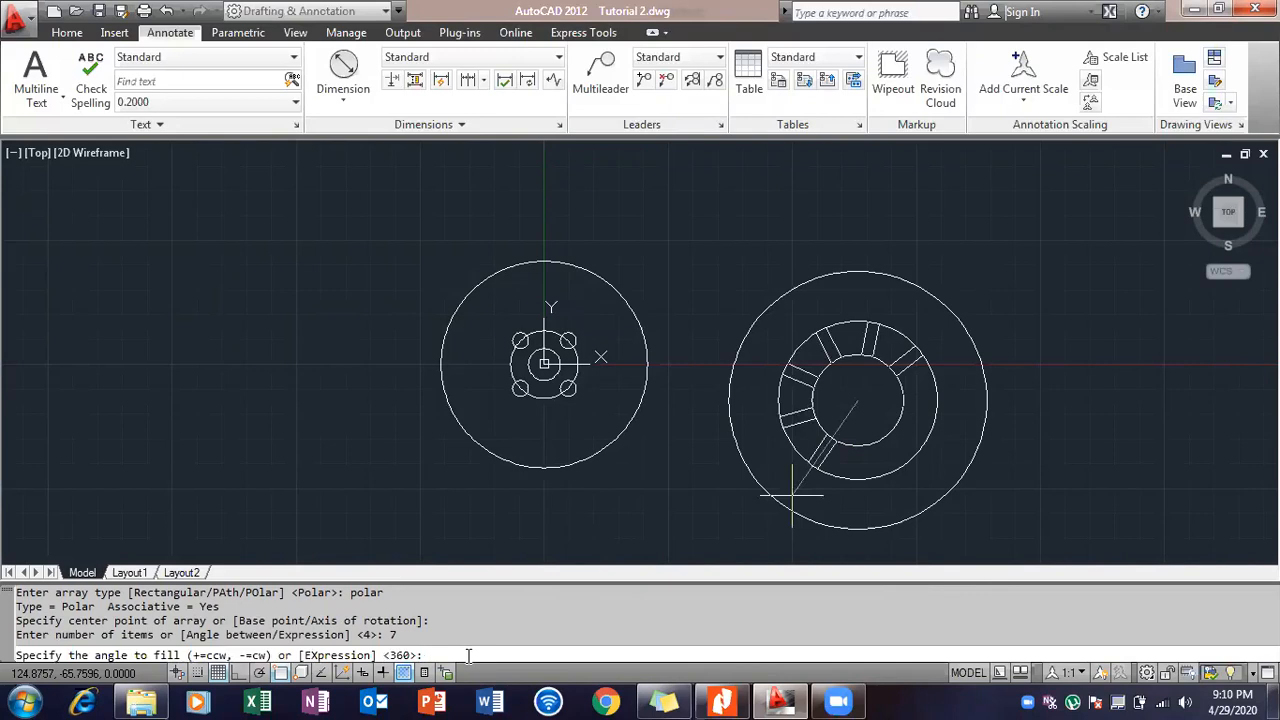
key("Return")
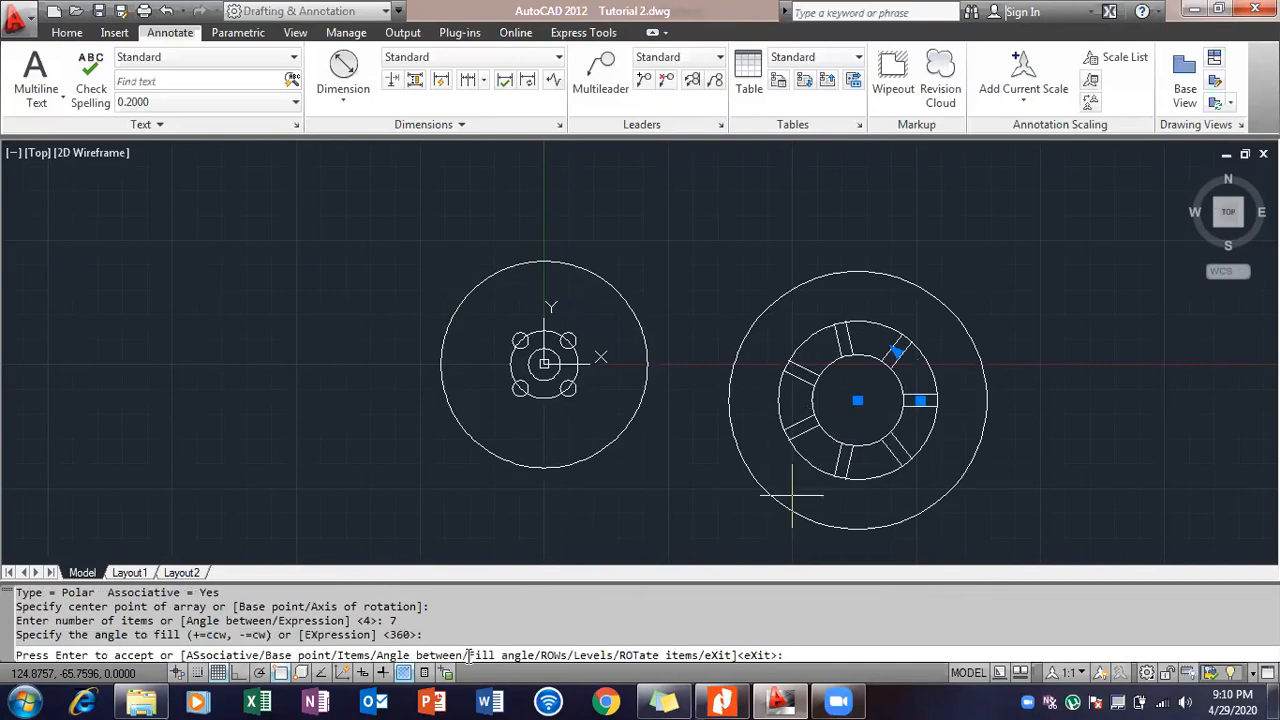
key("Escape")
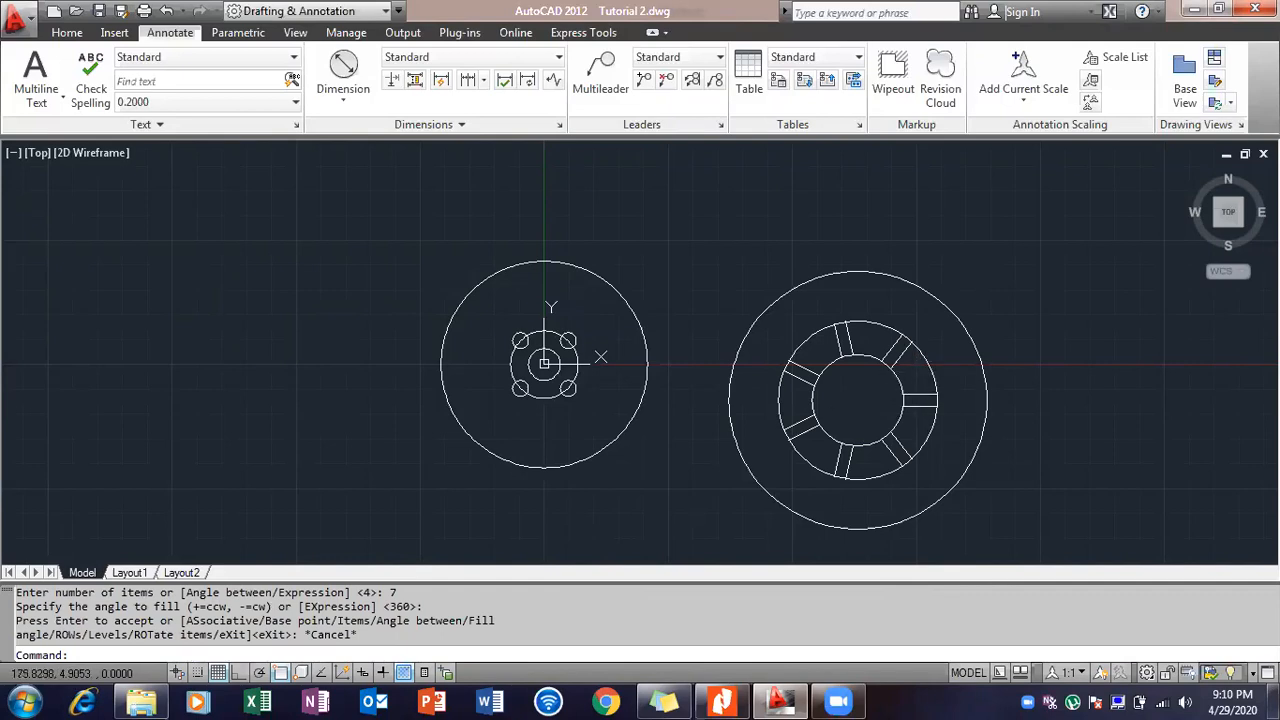
Compare the drawing with the figures of instruction 8 in the Lab # 04 document and undo the polar array in AutoCAD.
left_click(725, 700)
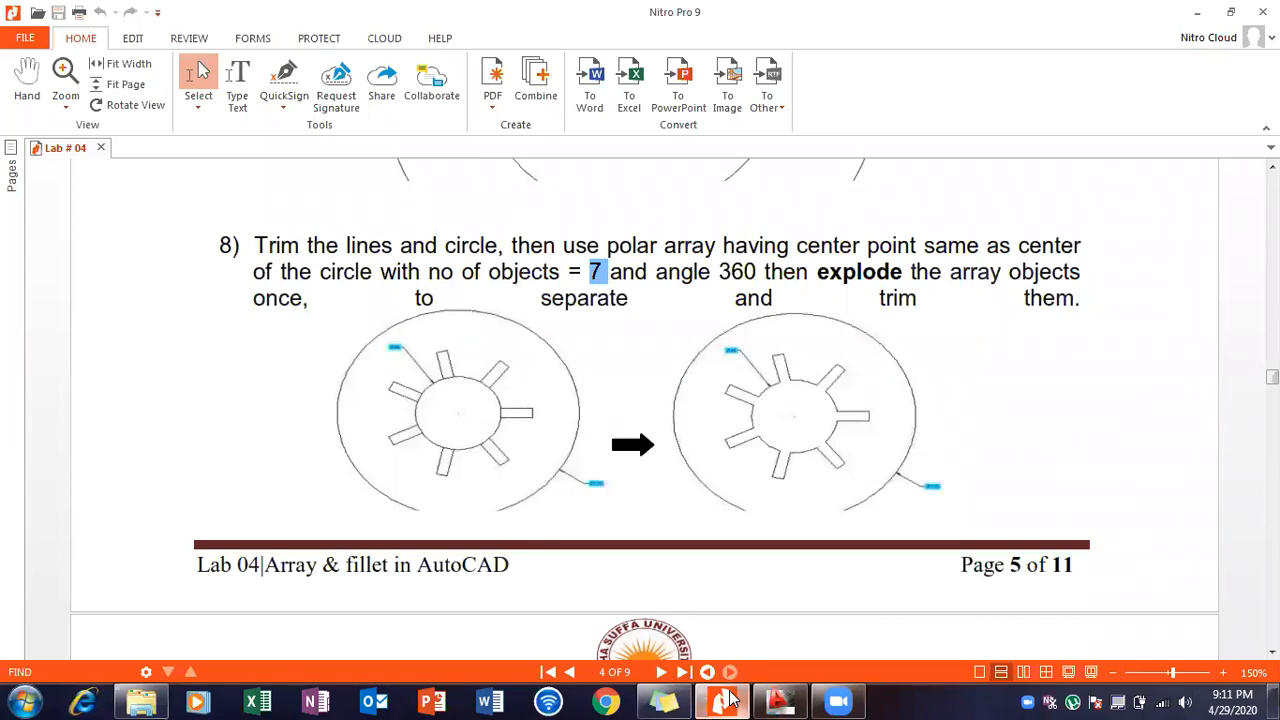
left_click(728, 700)
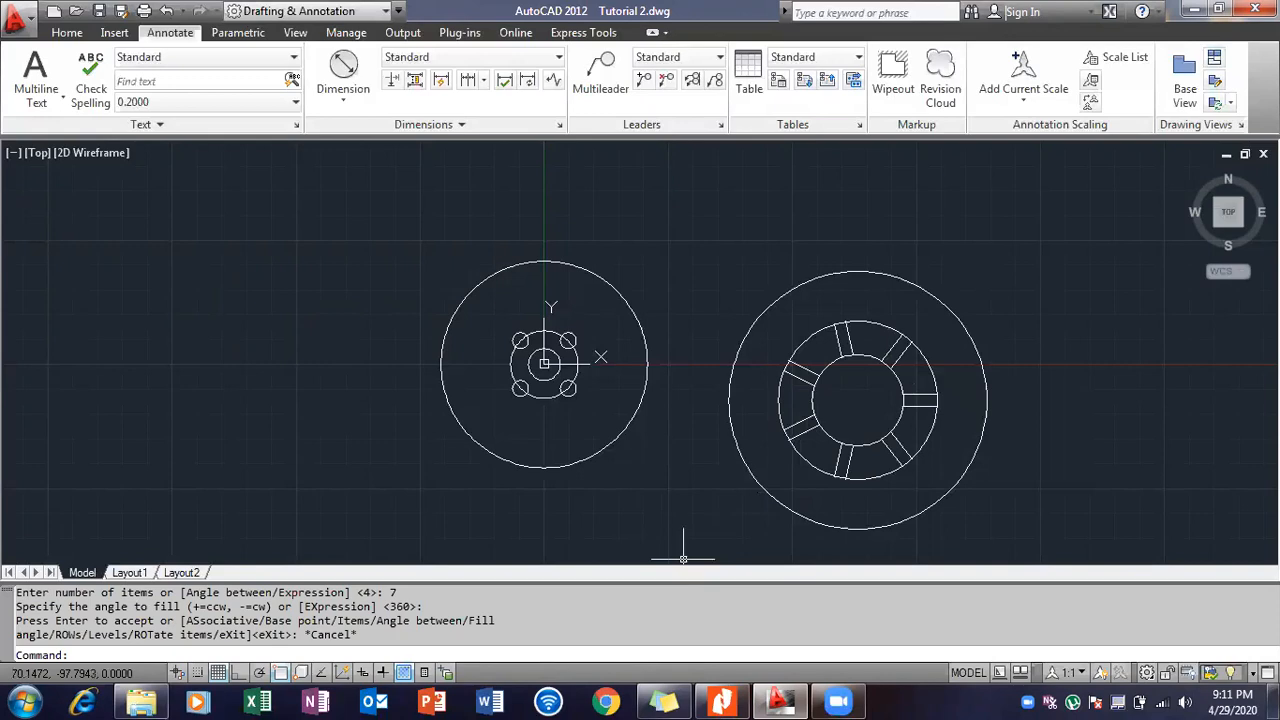
key("ctrl+z")
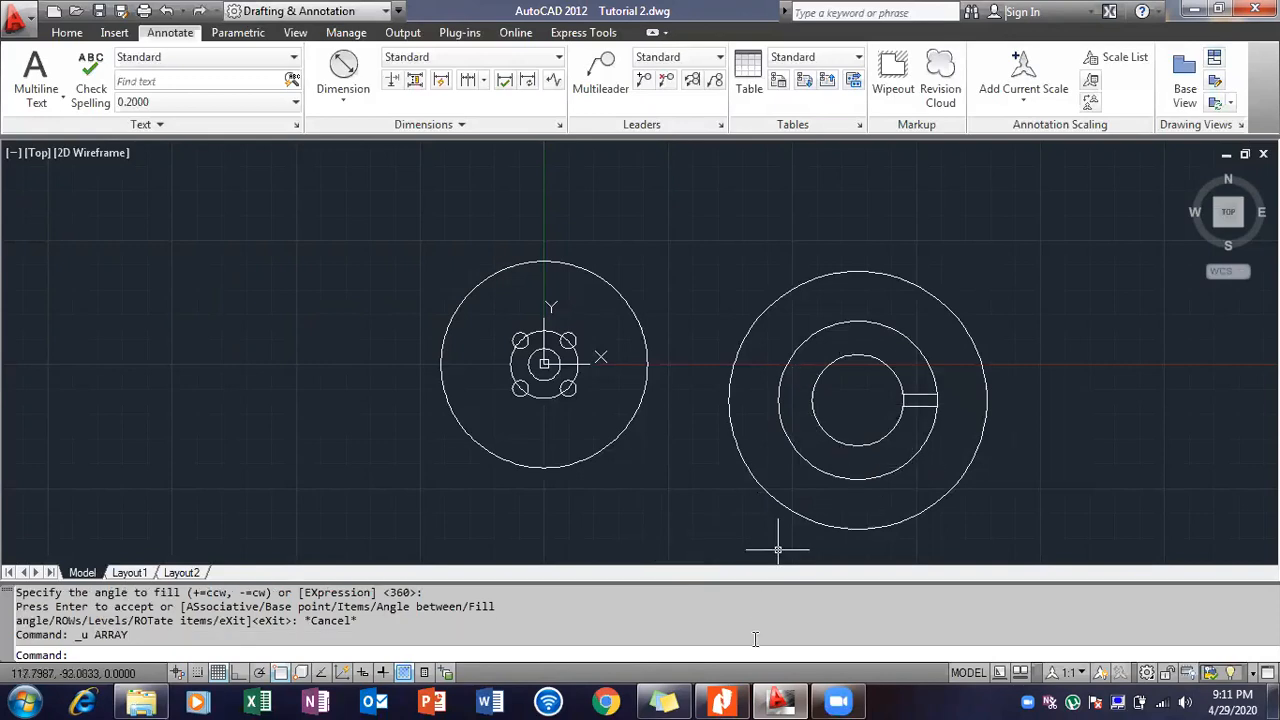
Trim the 80 mm circle so only the short arc joining the outer ends of the two lines remains.
type("trim")
key("Return")
key("Return")
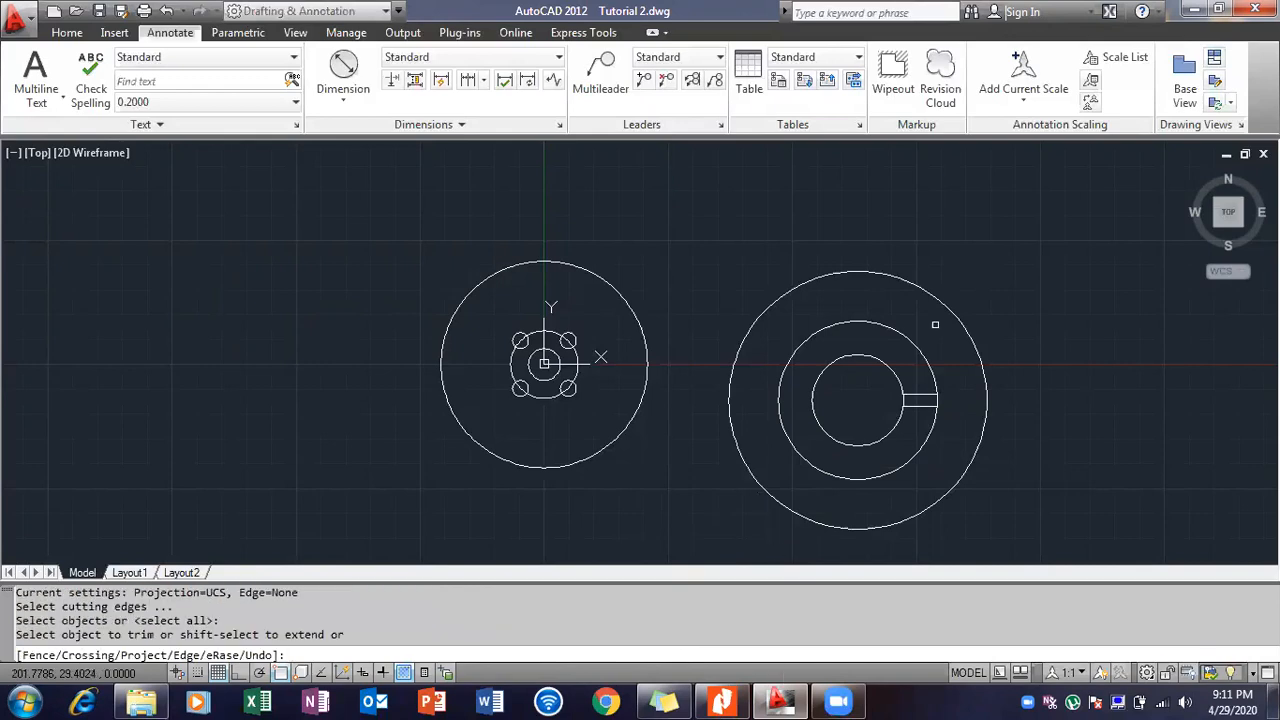
left_click(906, 338)
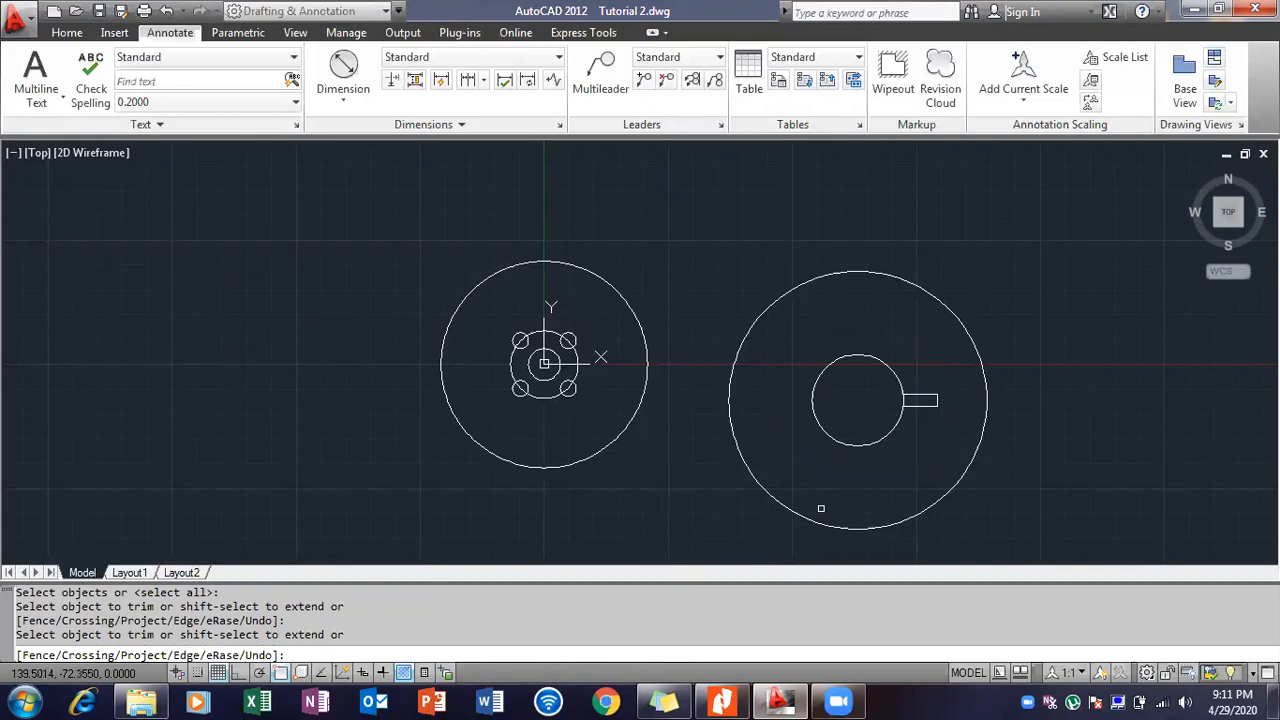
key("Escape")
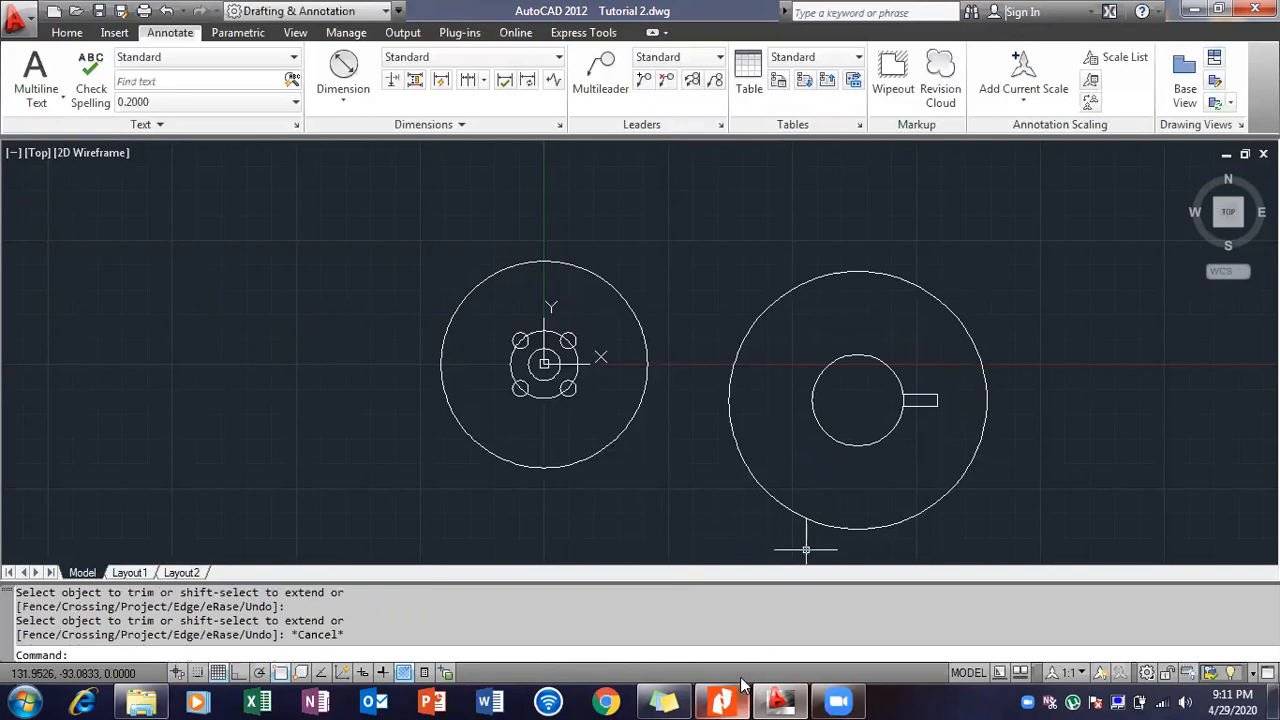
Create a polar array of the slot's two lines and end arc around the concentric circles' centre, with 7 items filling 360 degrees.
type("arra")
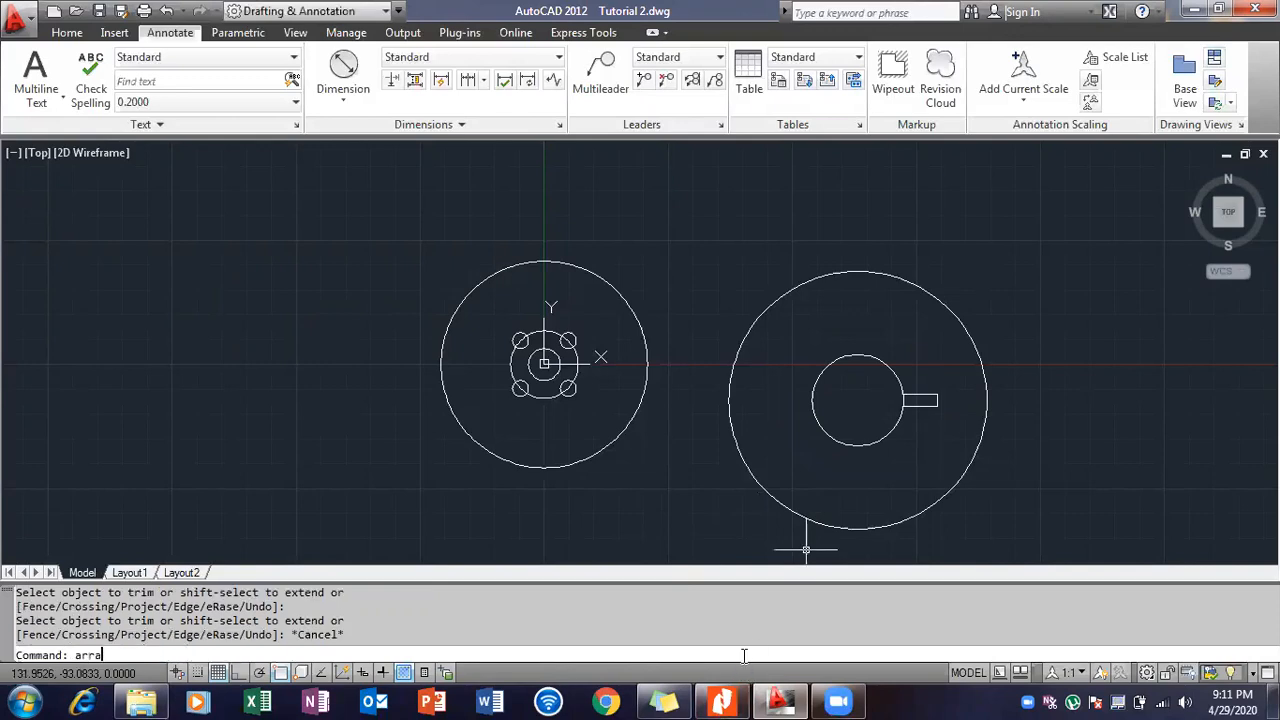
type("y")
key("Return")
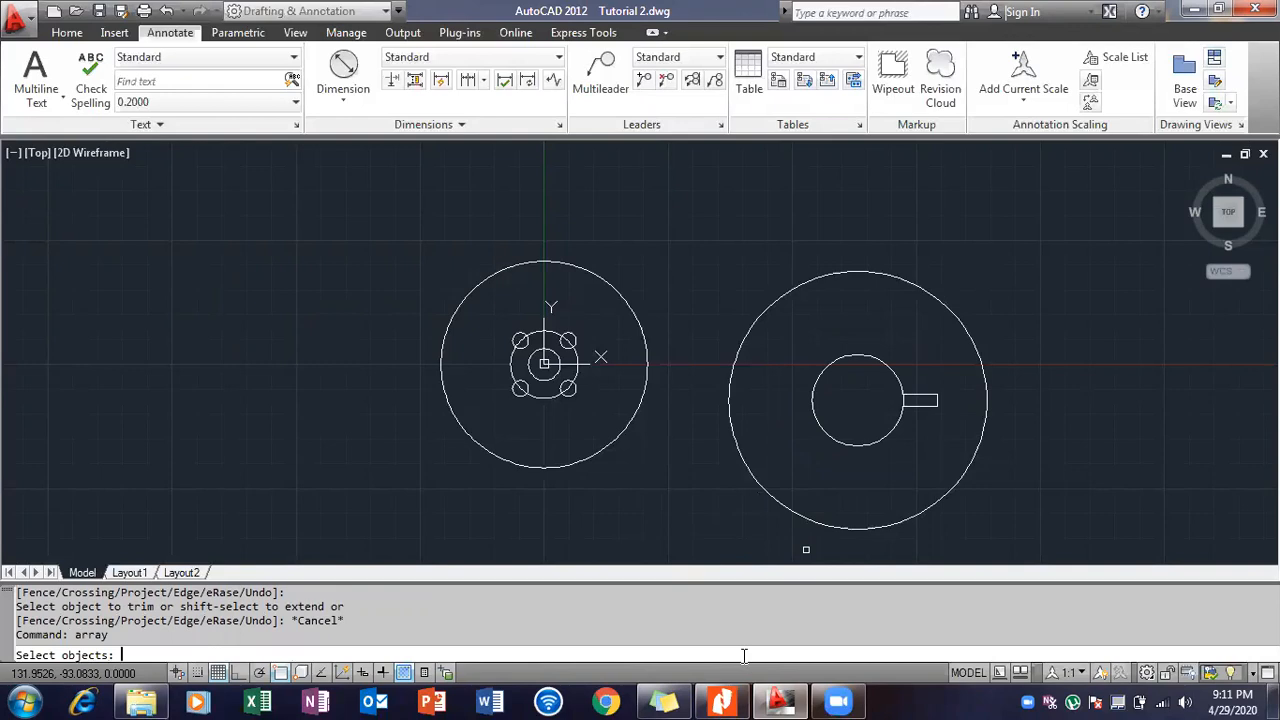
left_click(920, 400)
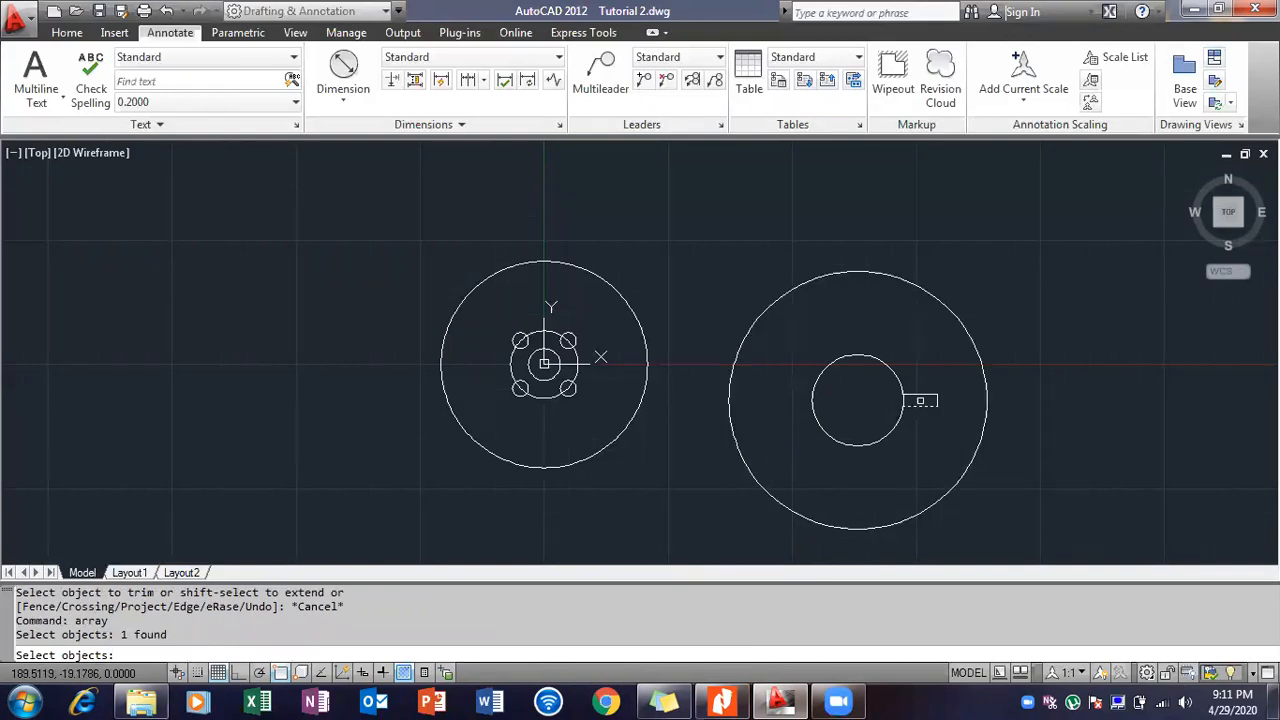
left_click(920, 398)
left_click(939, 399)
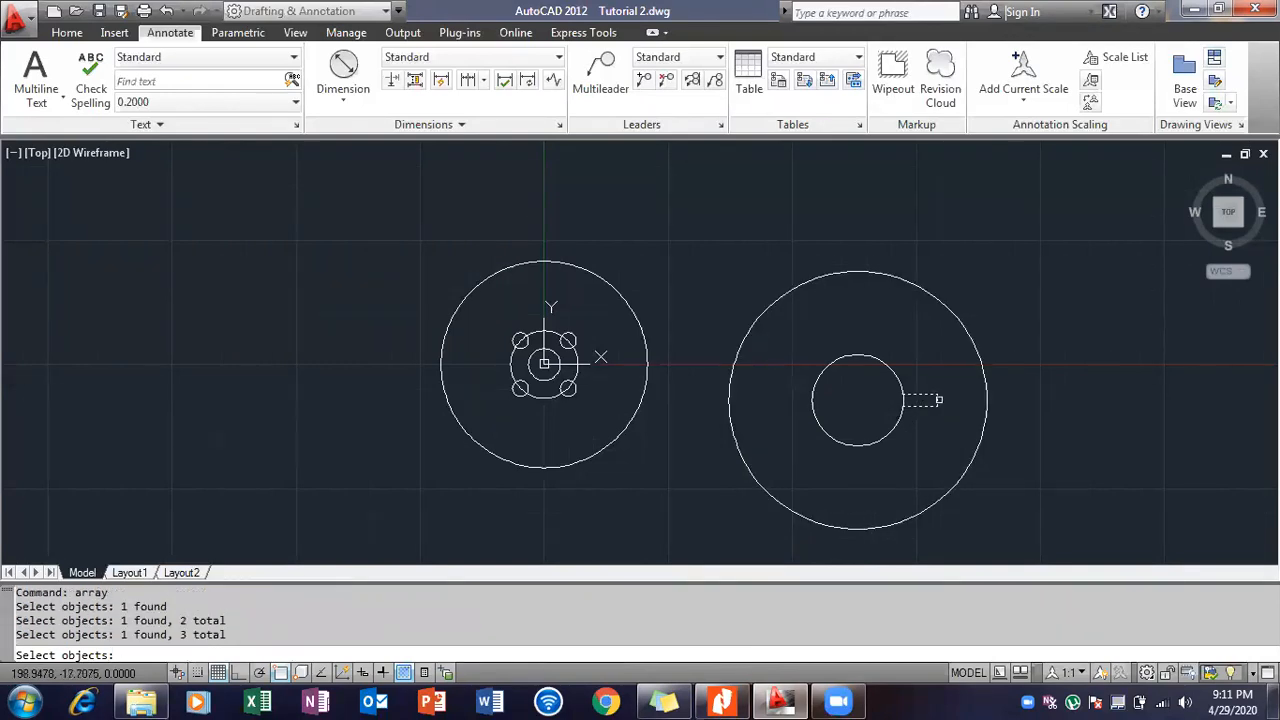
key("Return")
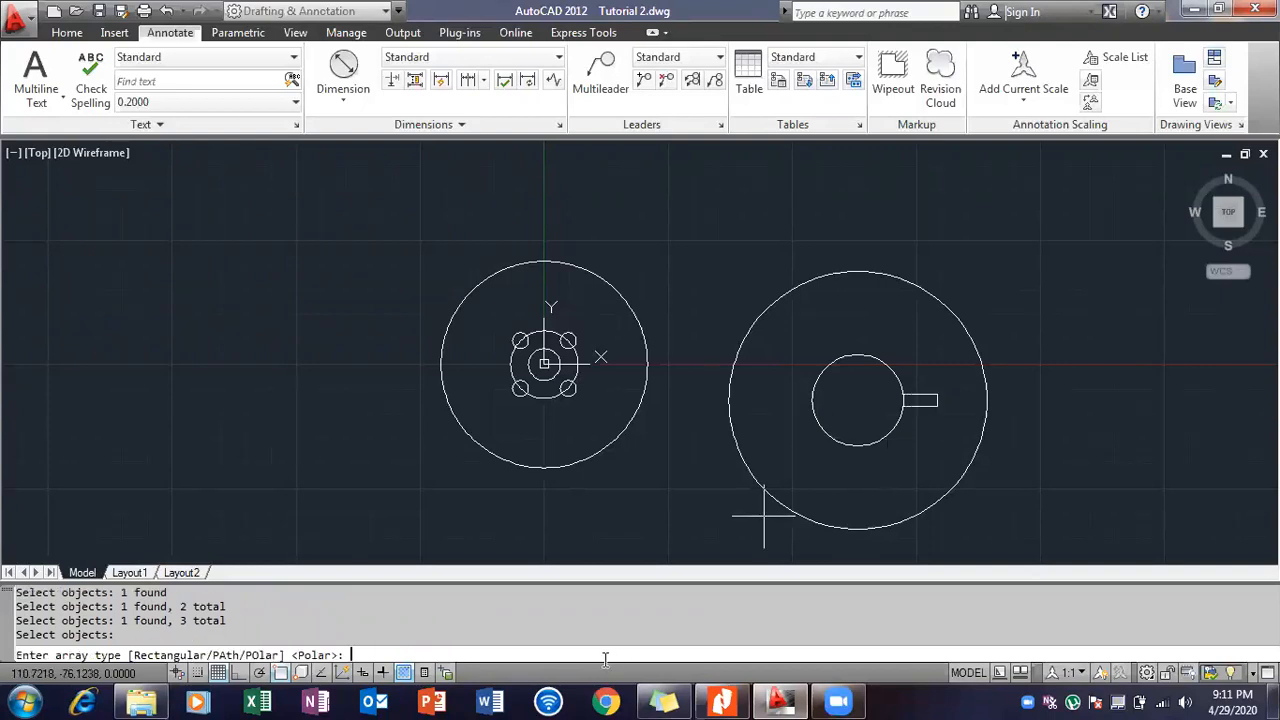
type("polar")
key("Return")
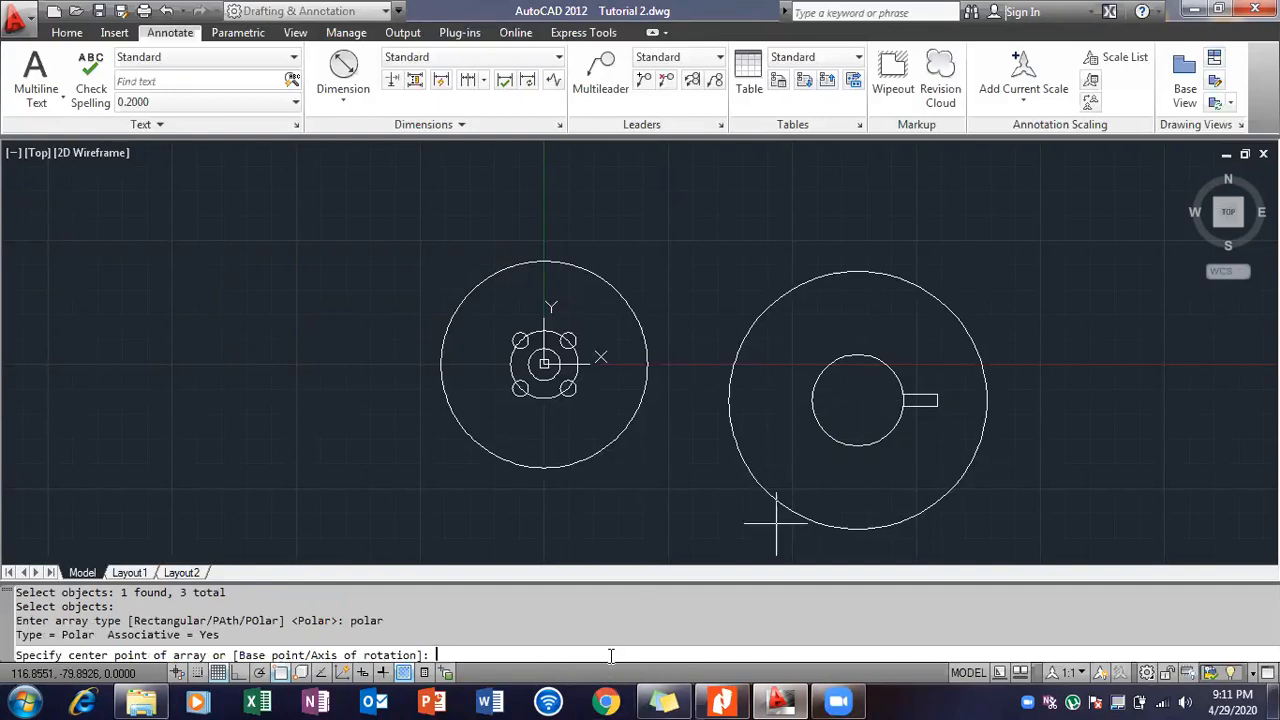
left_click(857, 400)
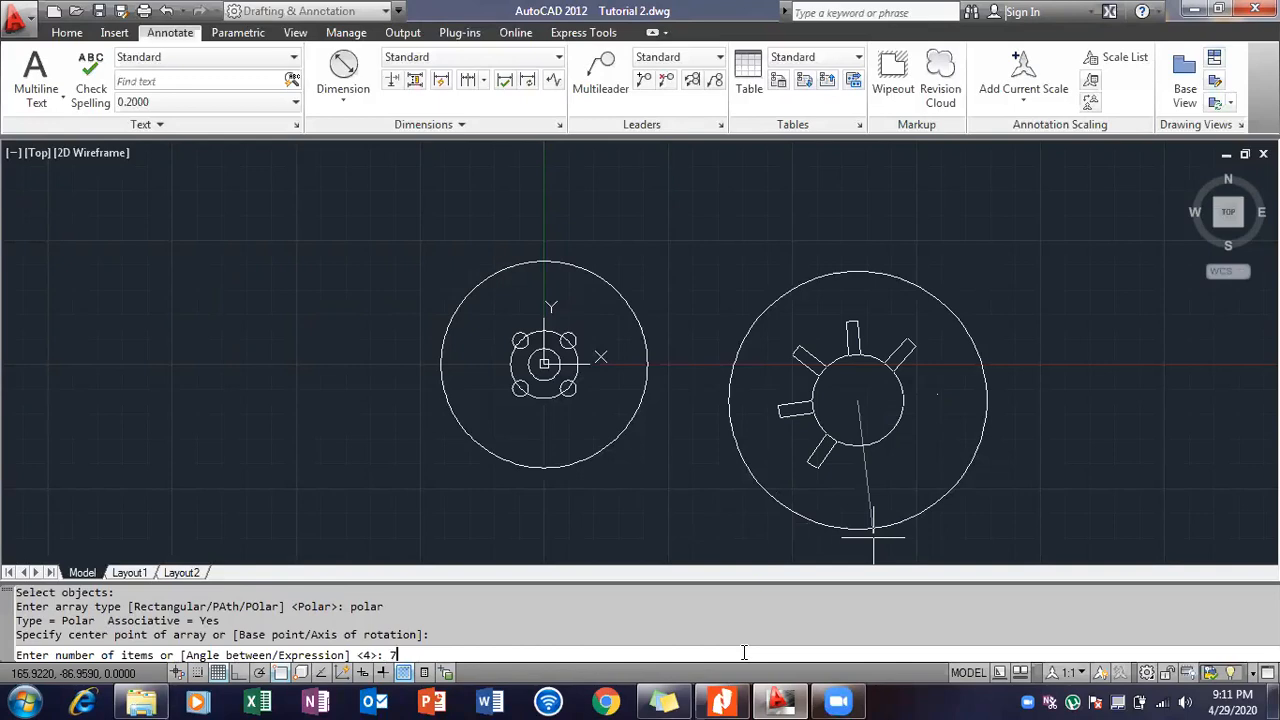
type("7")
key("Return")
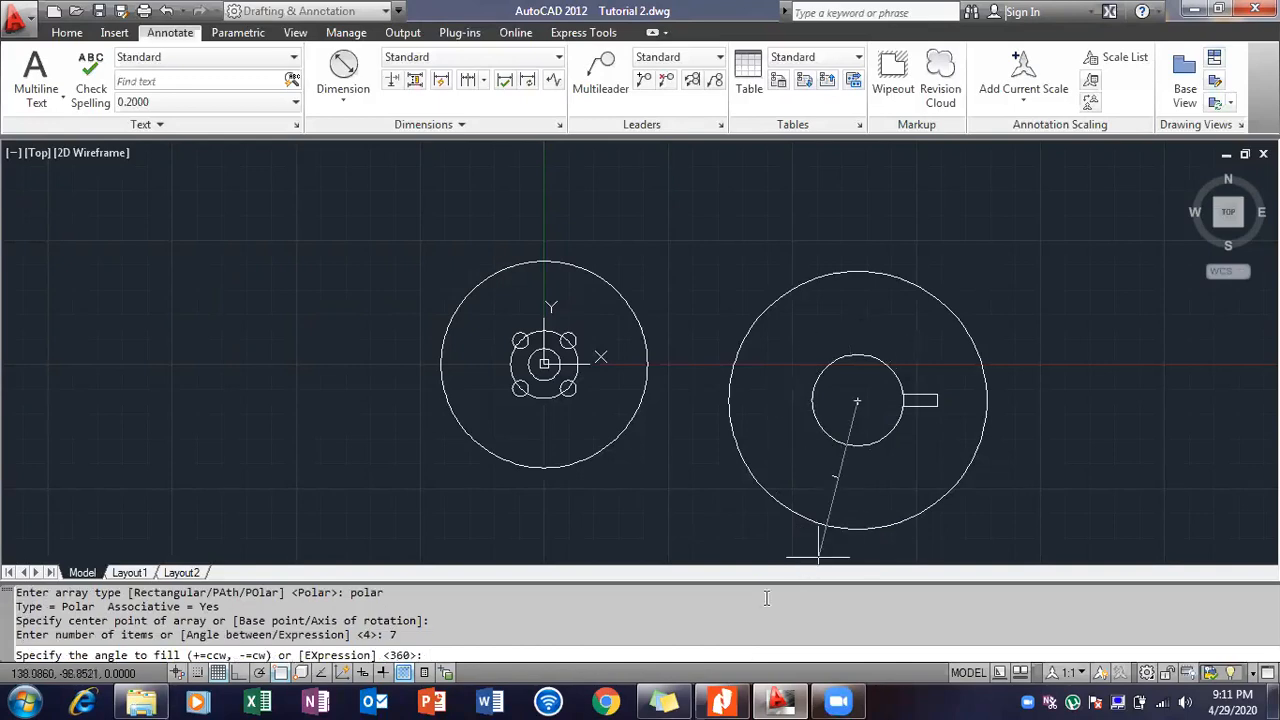
key("Return")
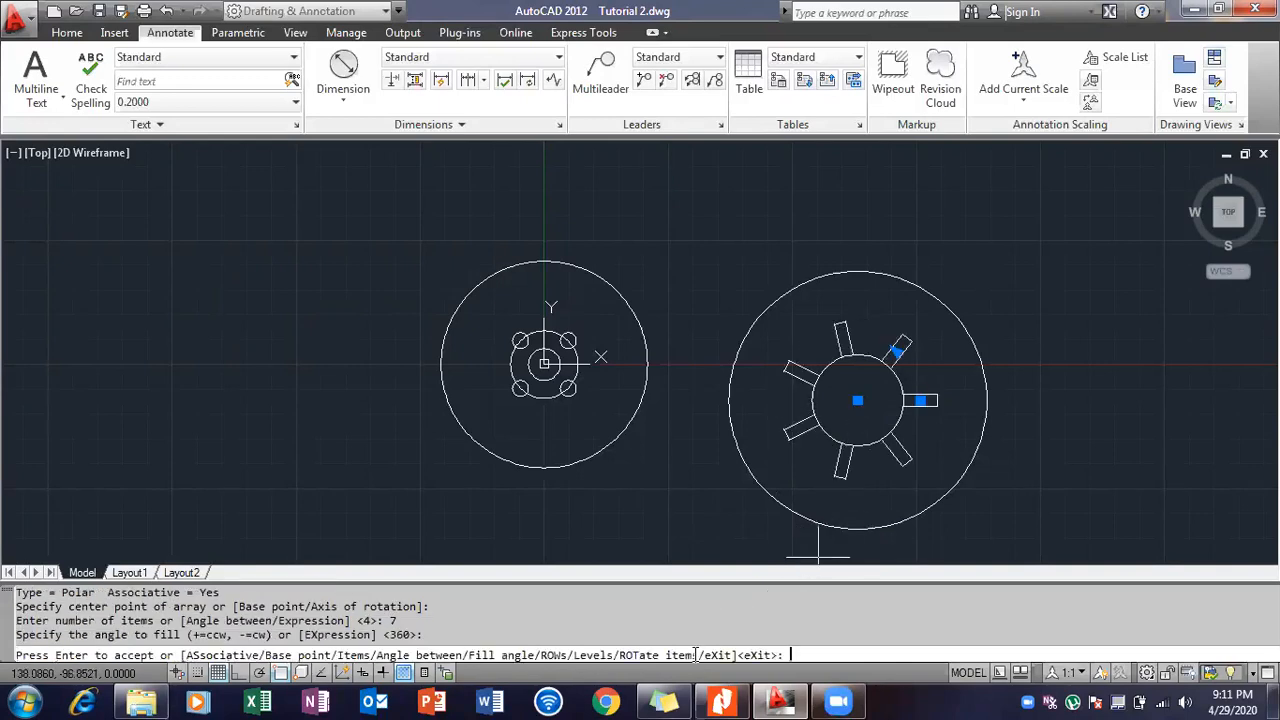
key("Escape")
key("Escape")
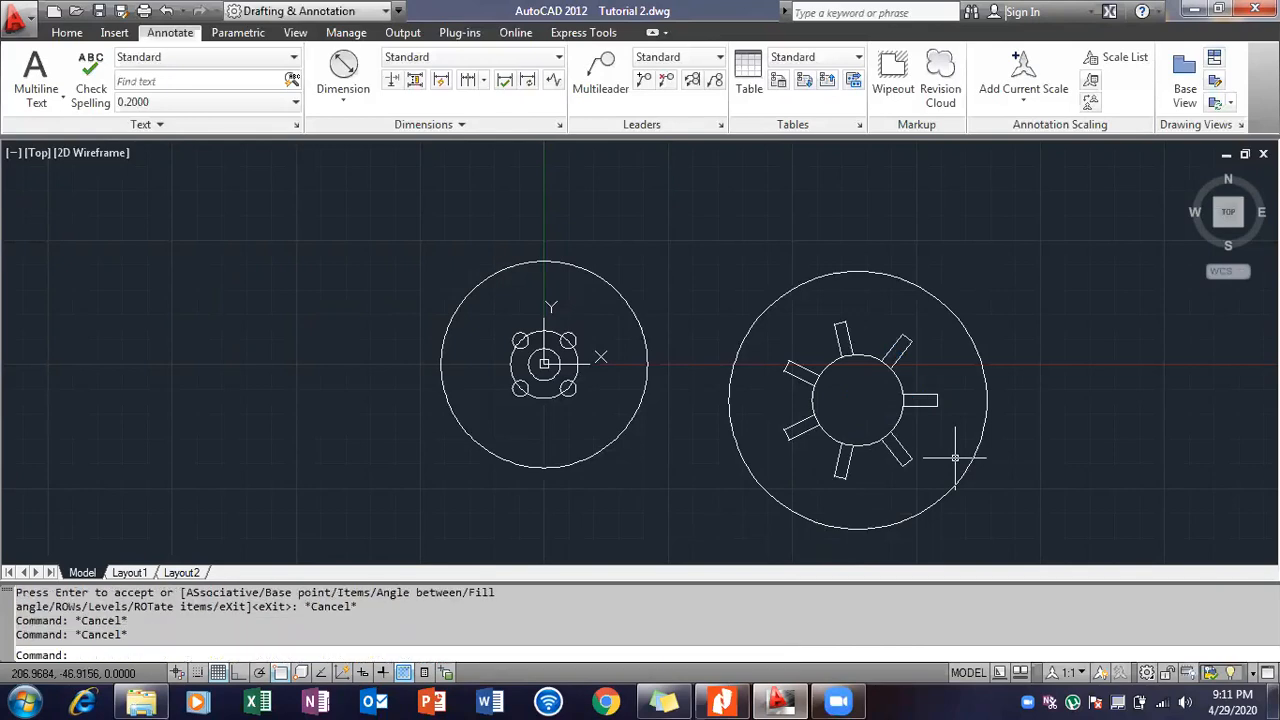
Trim the inner circle's short arcs between the two lines of each arrayed slot so the slots open into the circle.
scroll(790, 390, "up", 2)
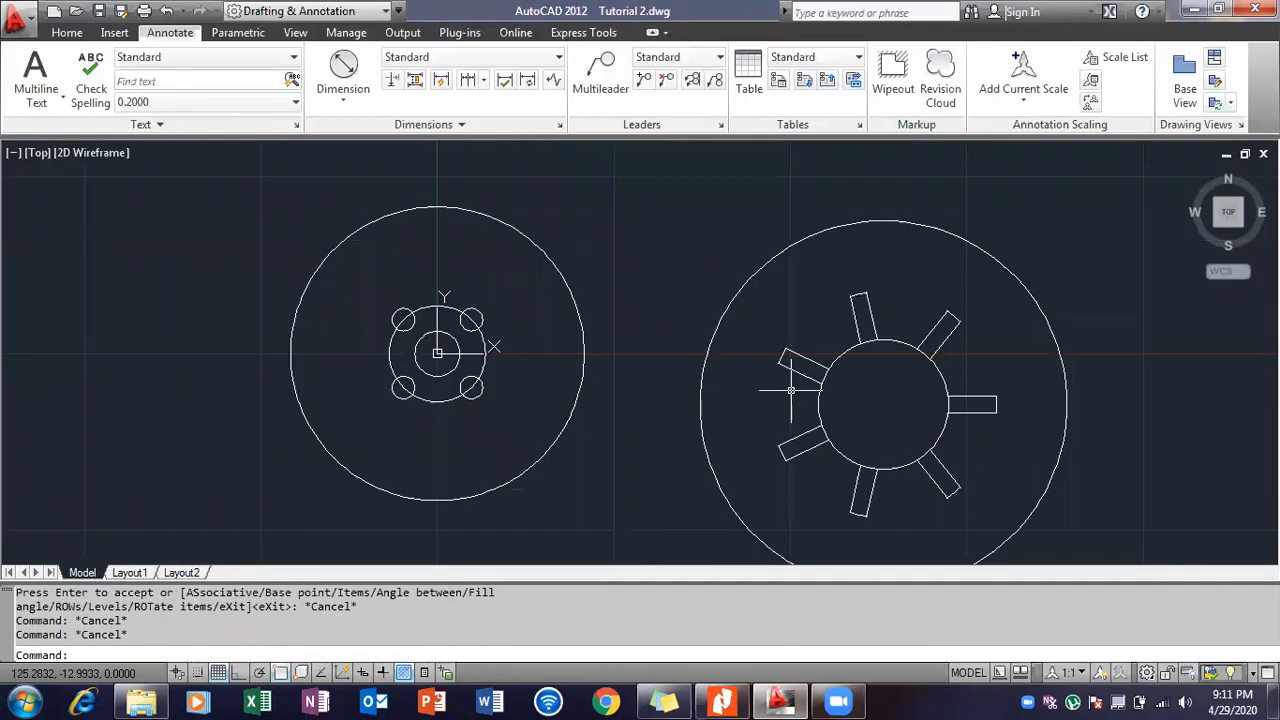
scroll(790, 390, "down", 1)
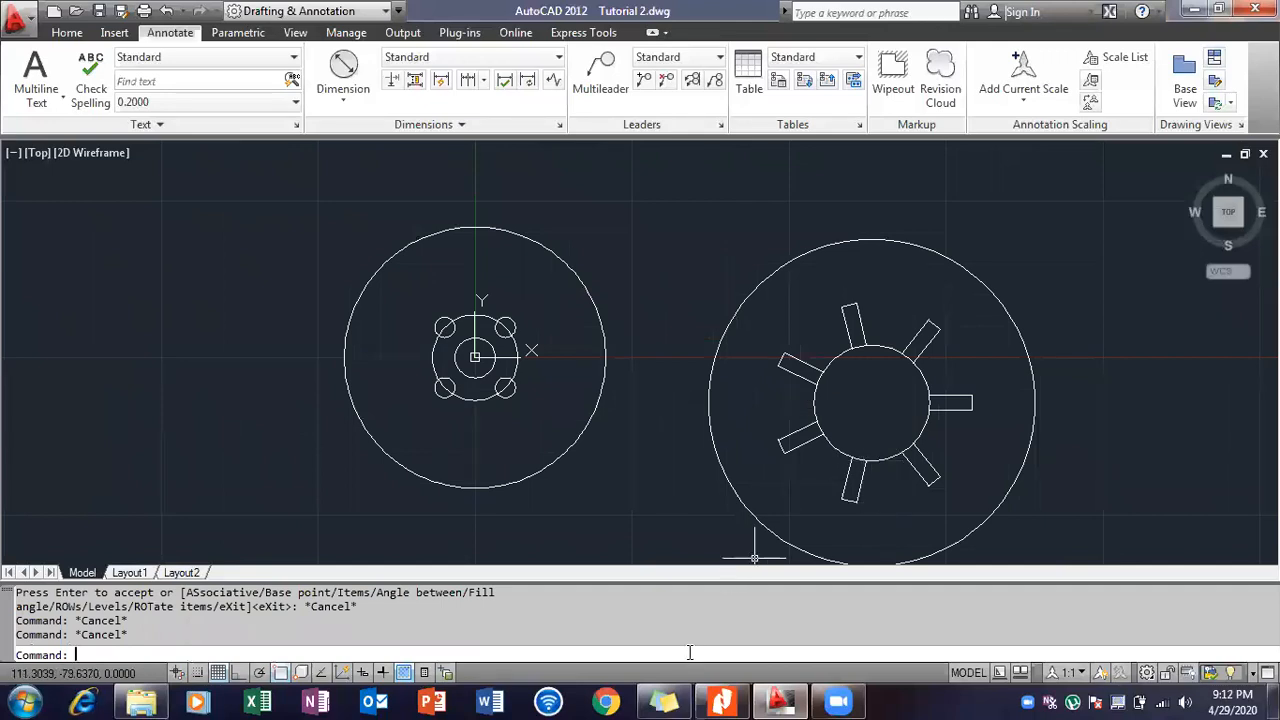
key("Return")
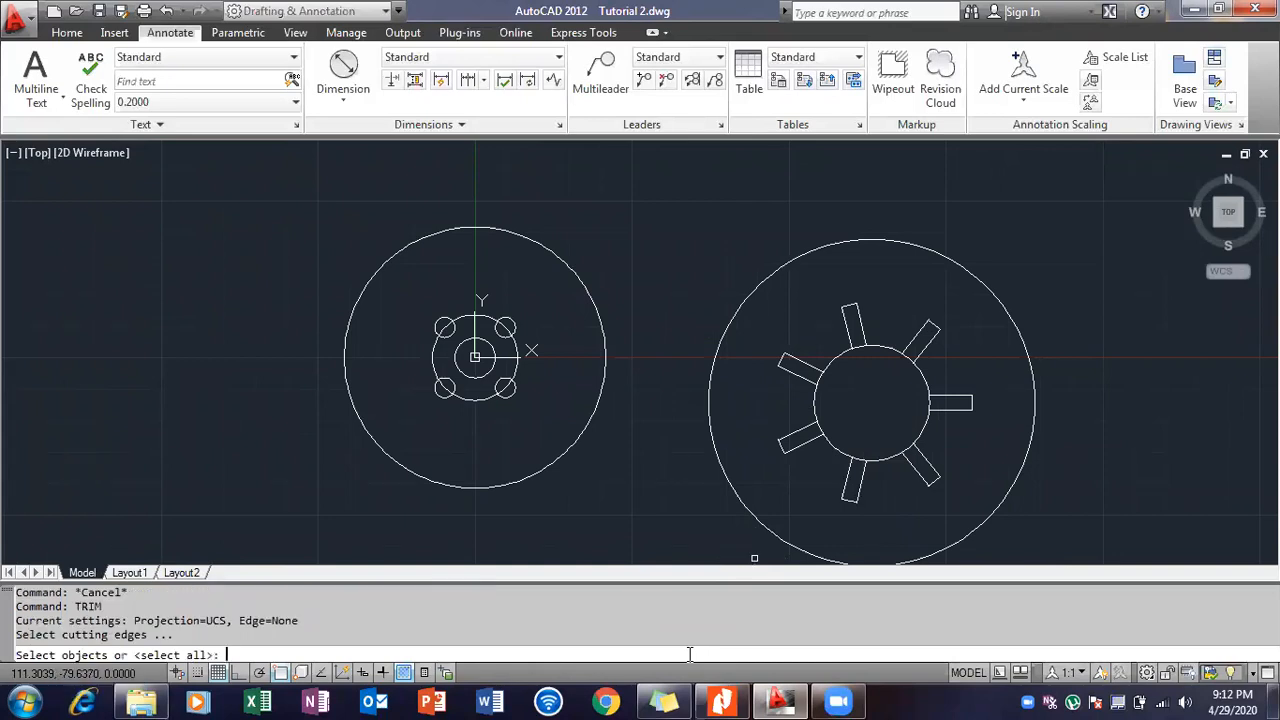
key("Return")
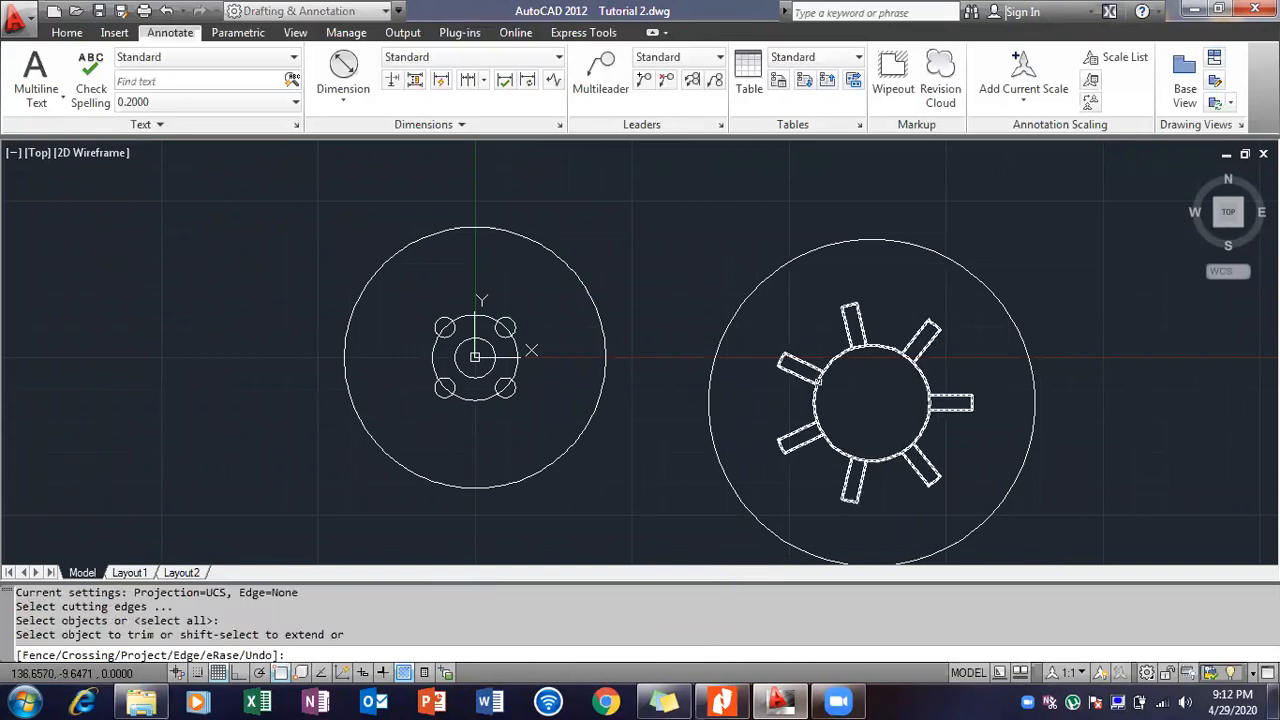
left_click(855, 348)
left_click(857, 347)
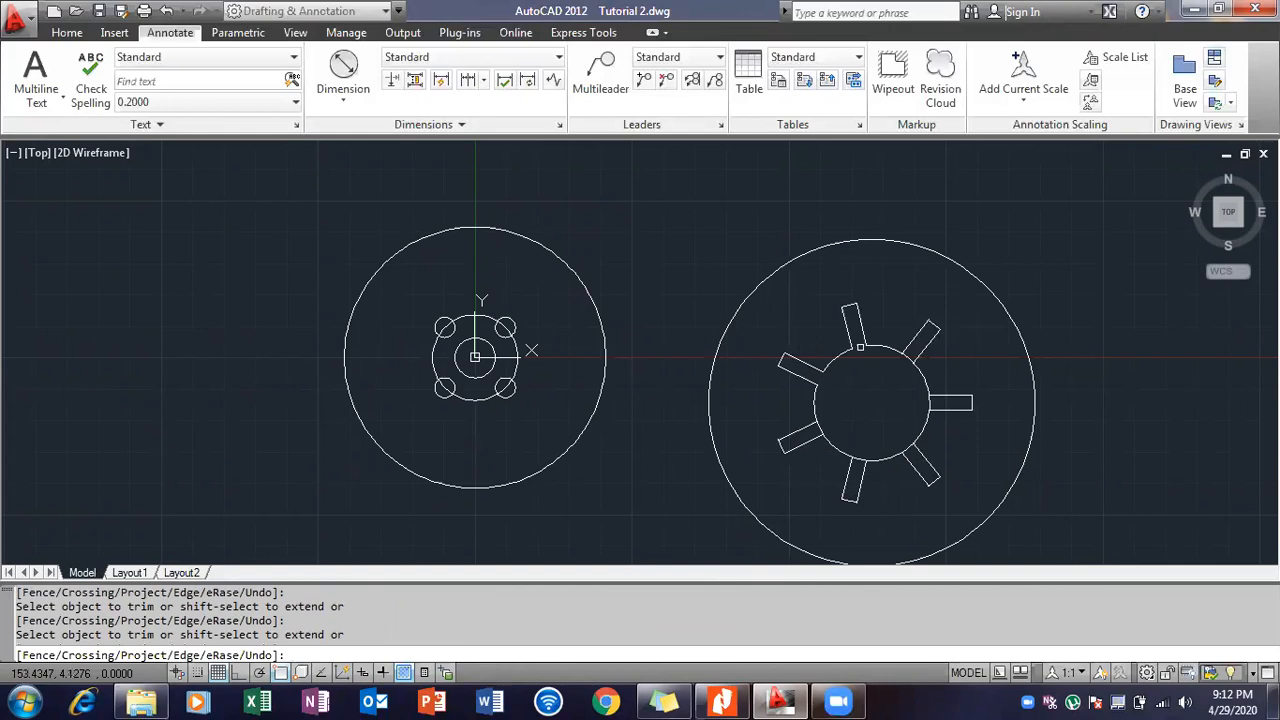
left_click(913, 357)
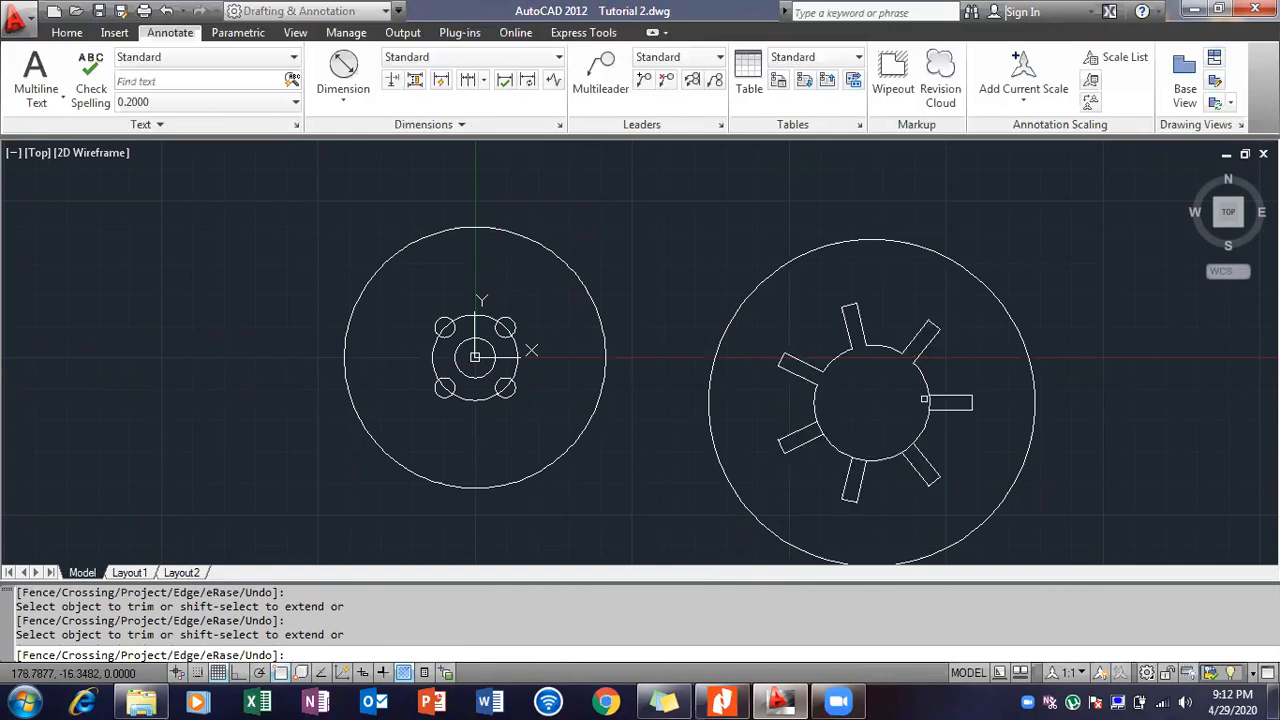
left_click(925, 410)
left_click(909, 450)
left_click(851, 458)
key("Escape")
Check instruction 8 in the Lab # 04 document, then return to AutoCAD and explode the polar array of slots once.
left_click(722, 700)
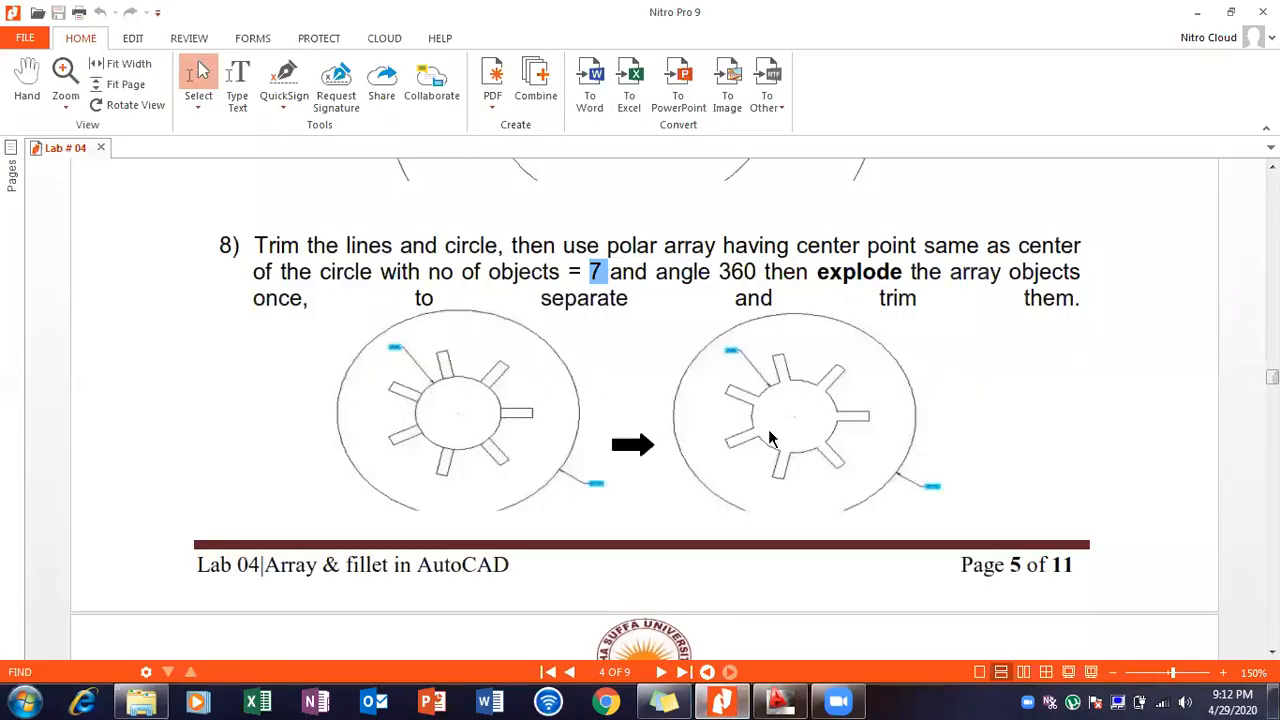
scroll(768, 431, "down", 3)
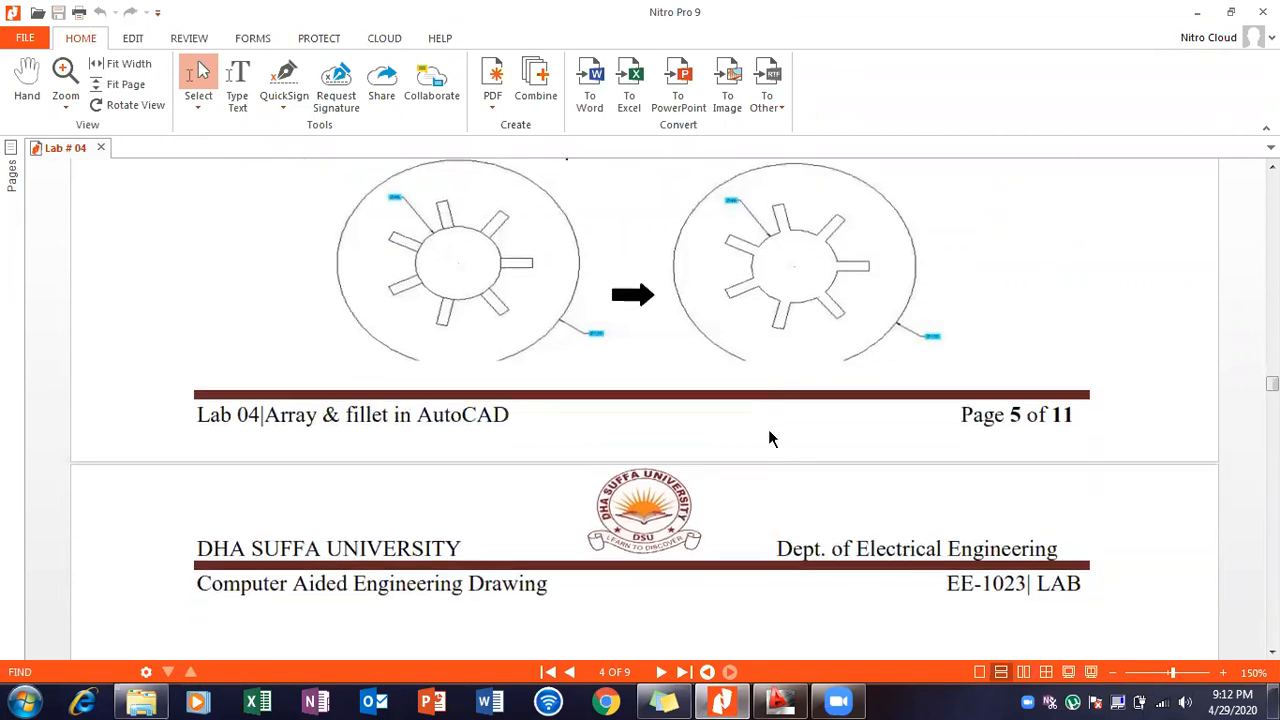
scroll(768, 437, "up", 4)
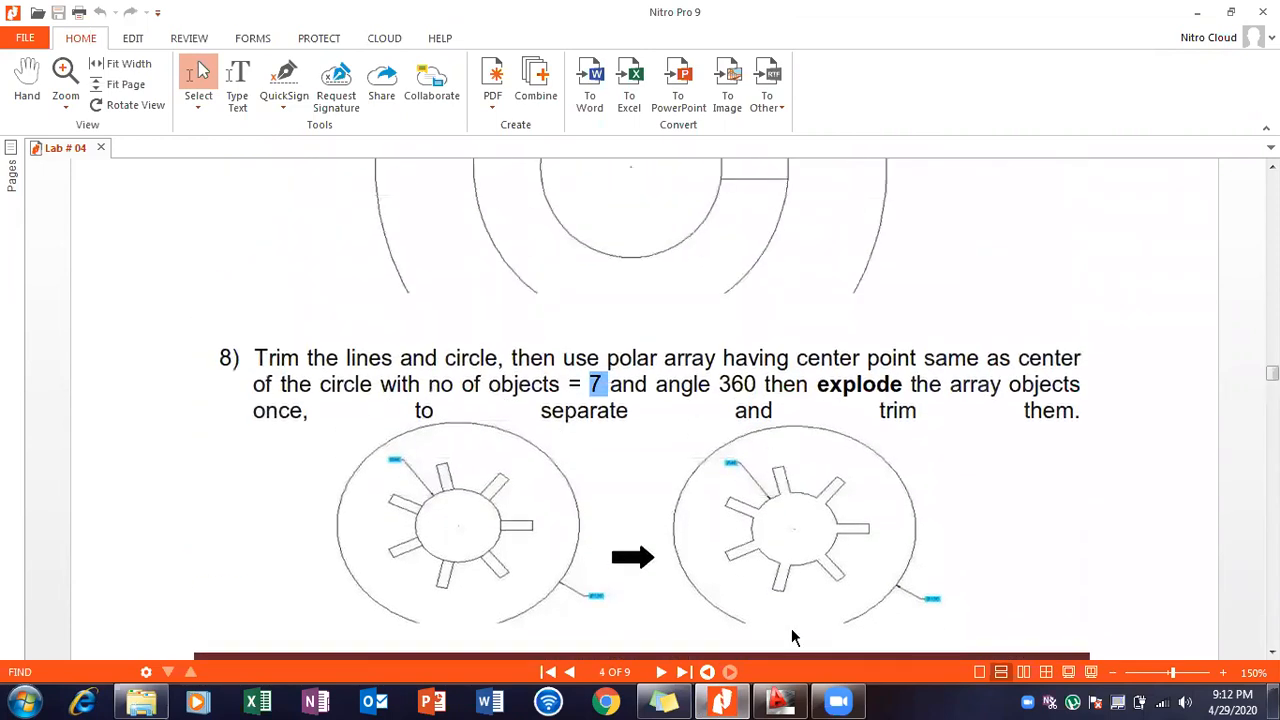
left_click(738, 698)
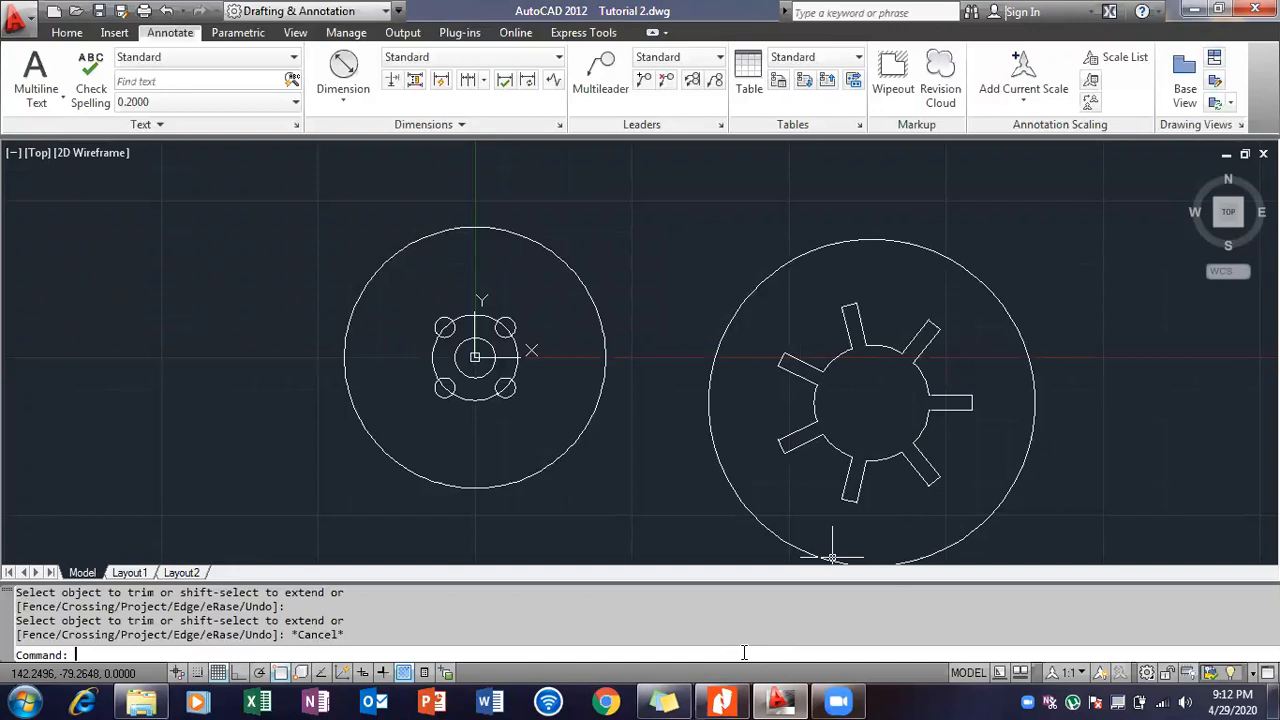
type("lode")
key("Return")
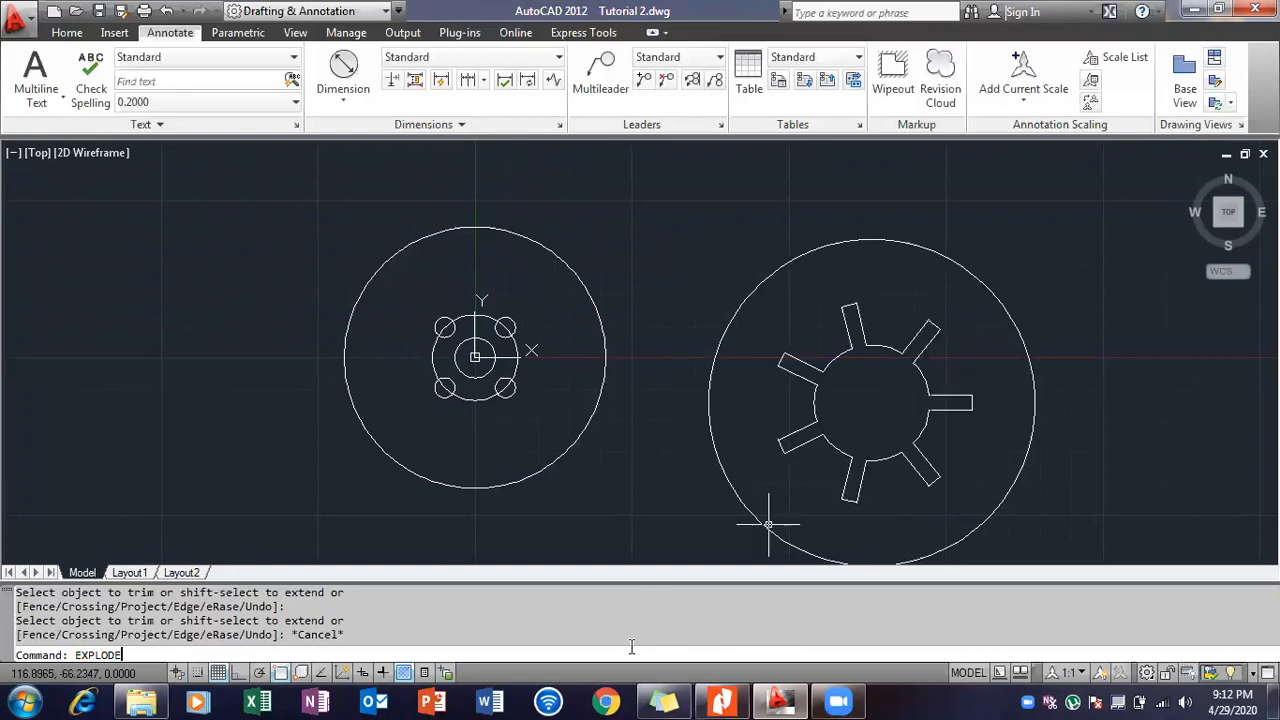
key("Return")
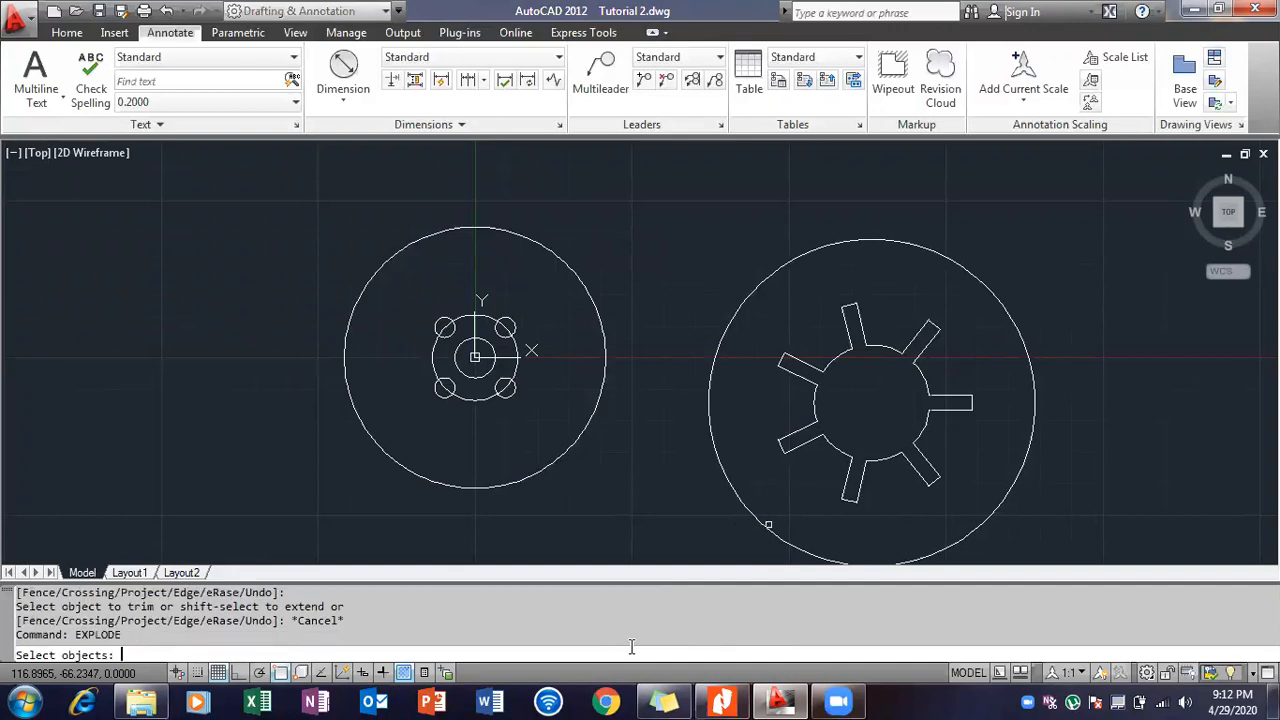
left_click(931, 343)
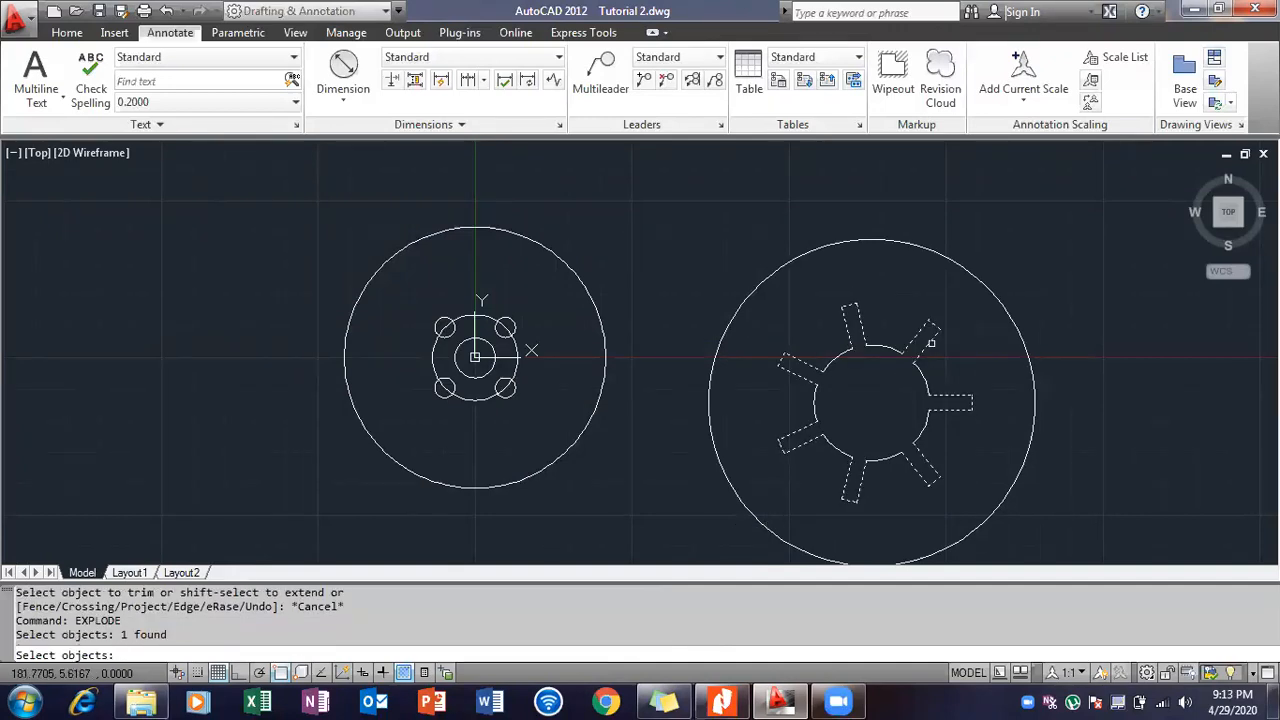
key("Return")
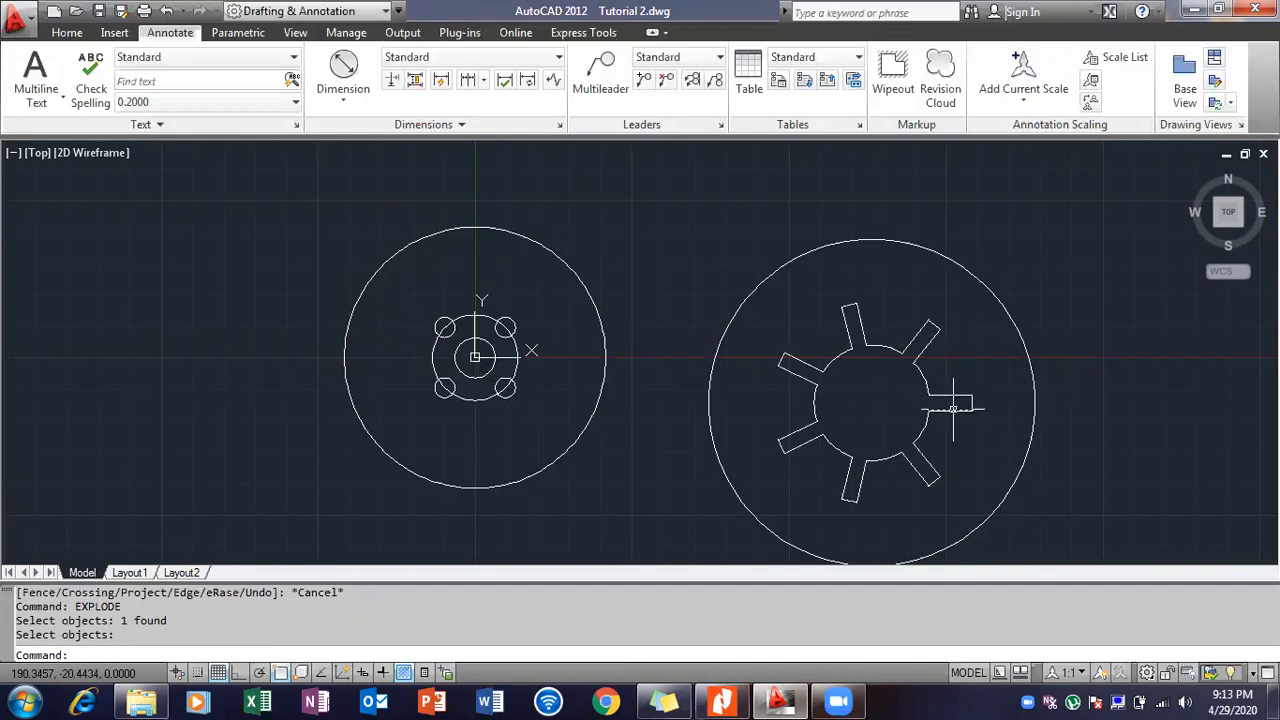
Inspect the lines of one exploded slot, compare the drawing with the instruction 8 figures in the Lab # 04 document, and return to AutoCAD.
left_click(928, 345)
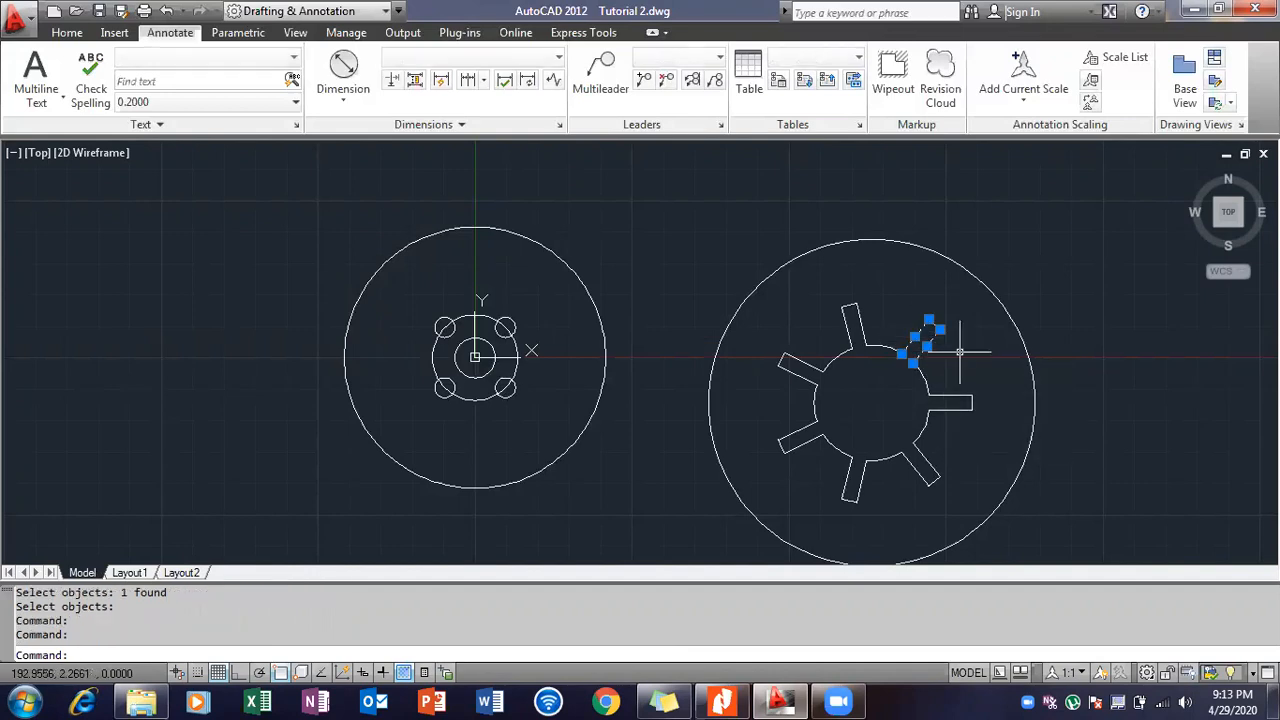
key("Escape")
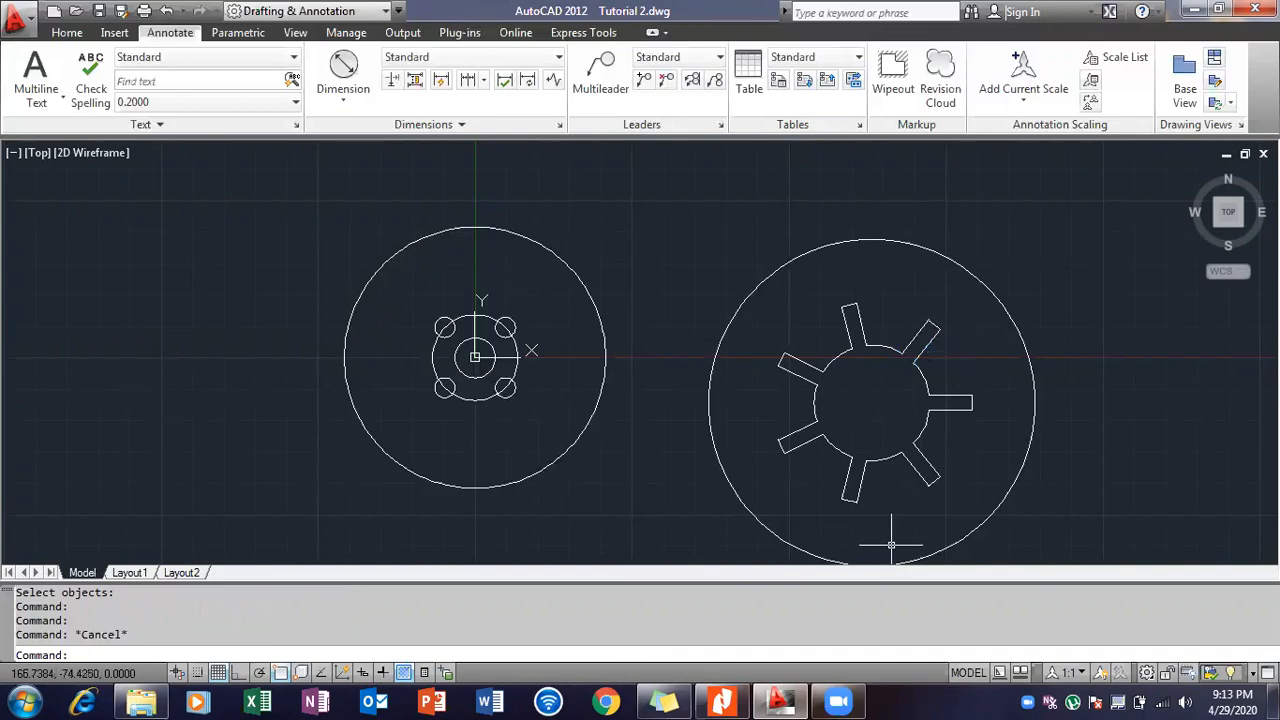
left_click(762, 700)
left_click(757, 700)
left_click(722, 700)
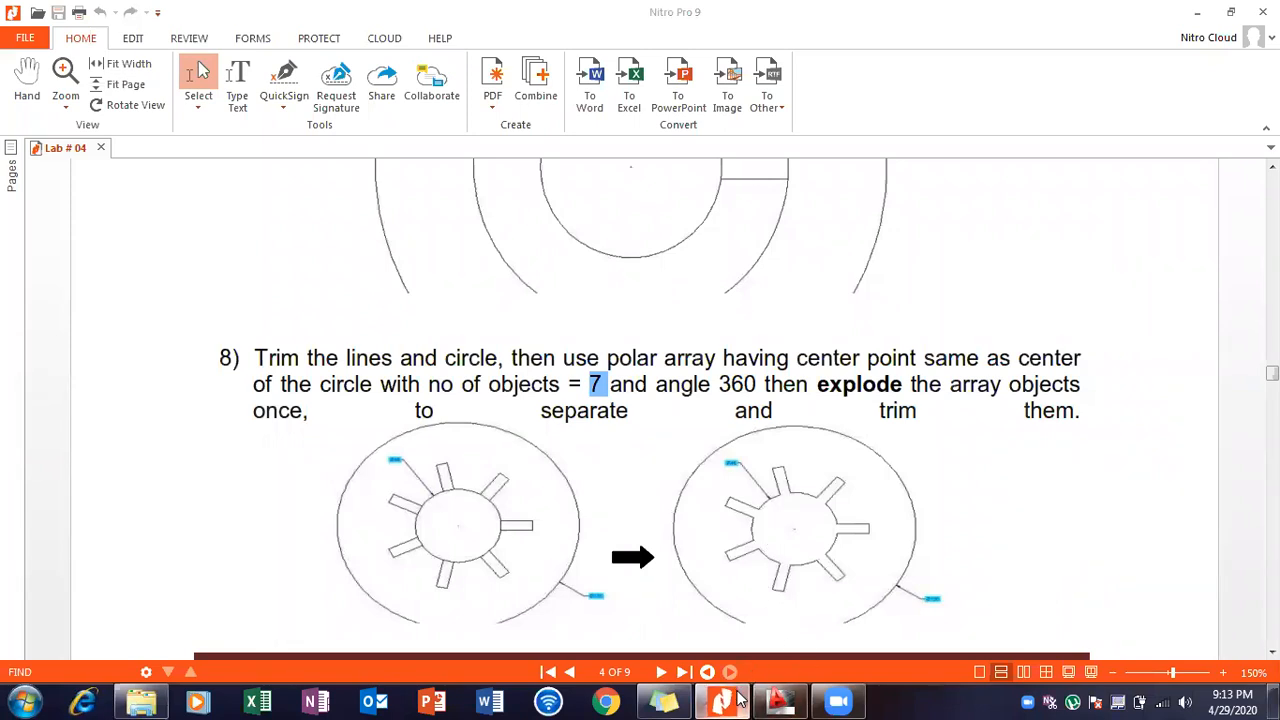
left_click(778, 700)
Trim the tiny line ends protruding past the end arc at both outer corners of the upper-right slot.
scroll(930, 318, "up", 5)
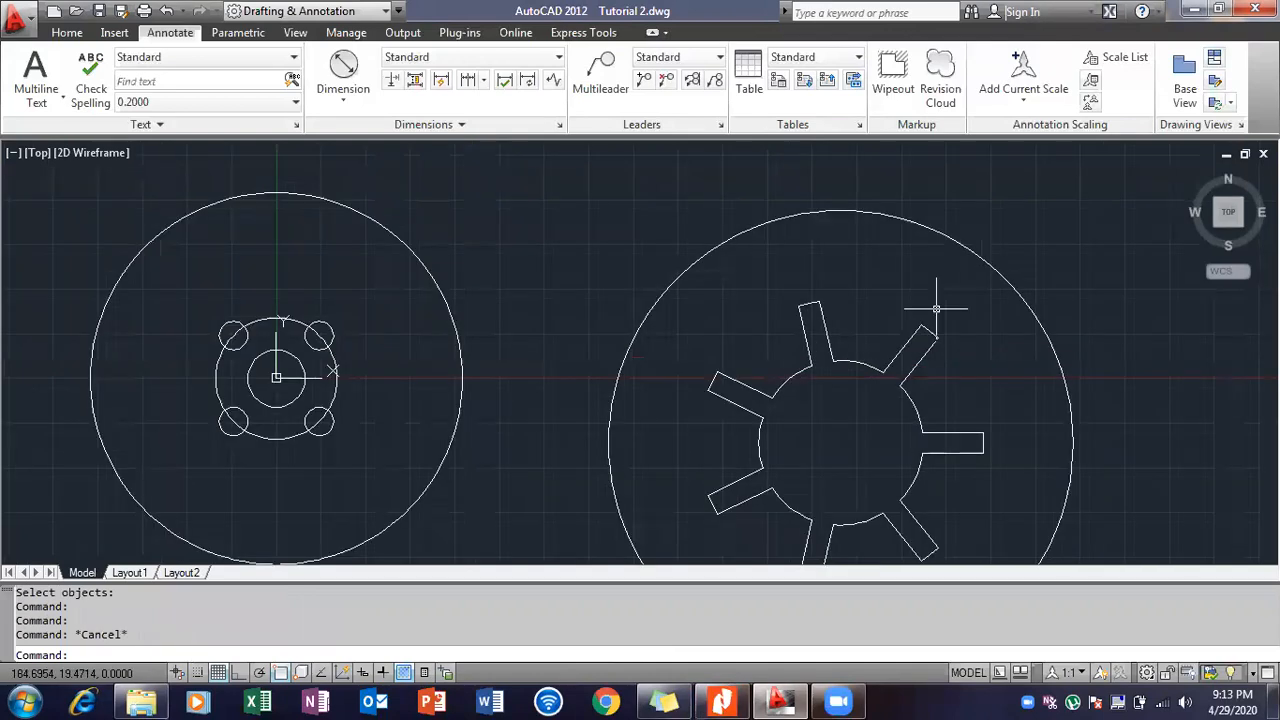
scroll(874, 343, "up", 6)
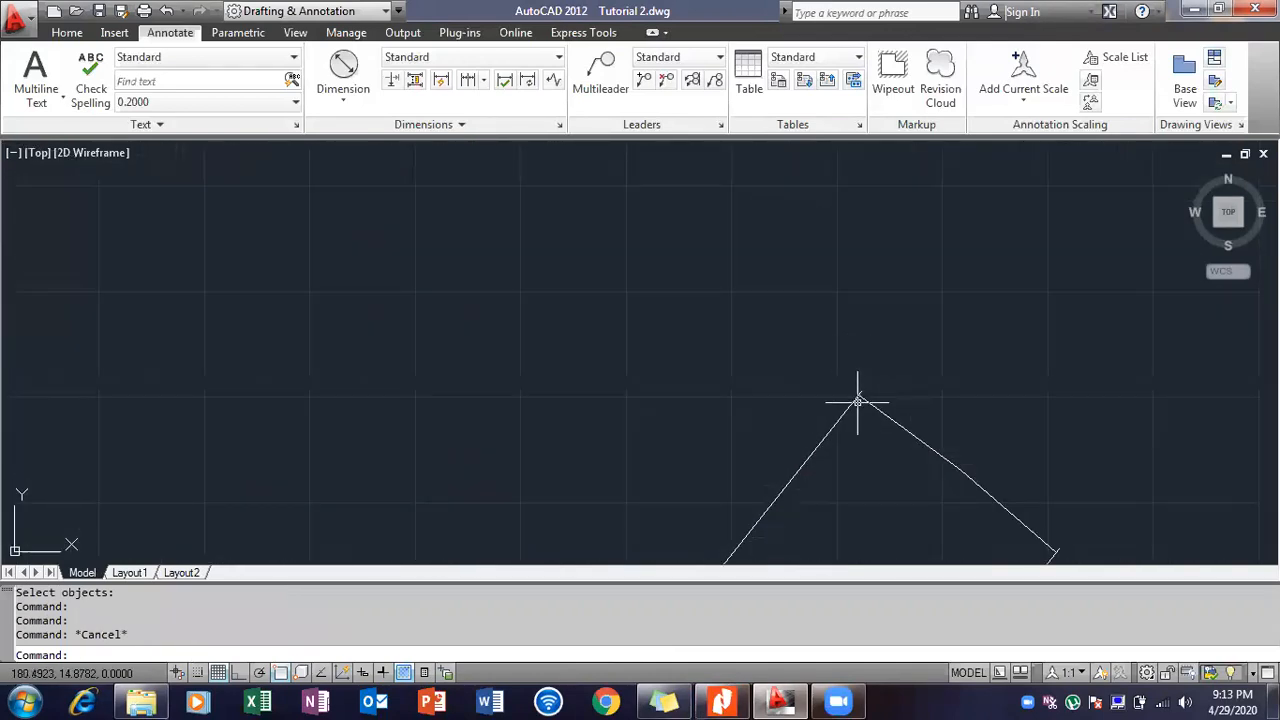
scroll(837, 428, "down", 1)
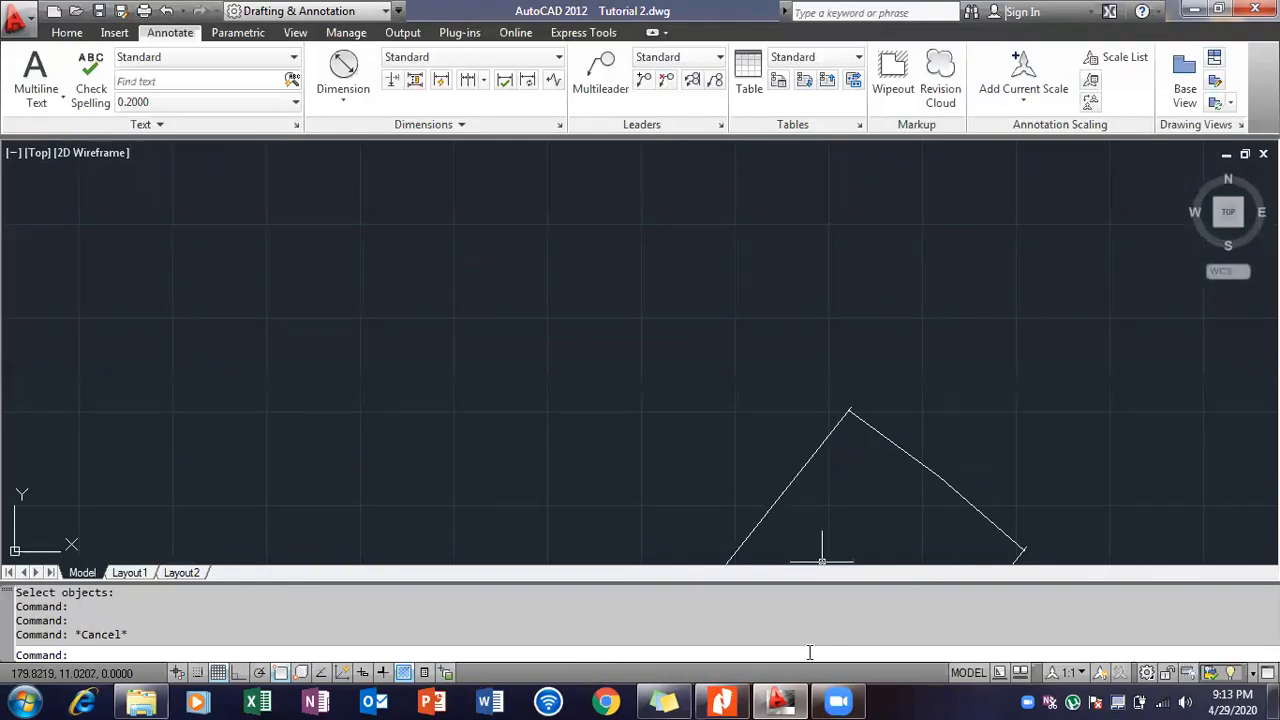
type("m")
key("Return")
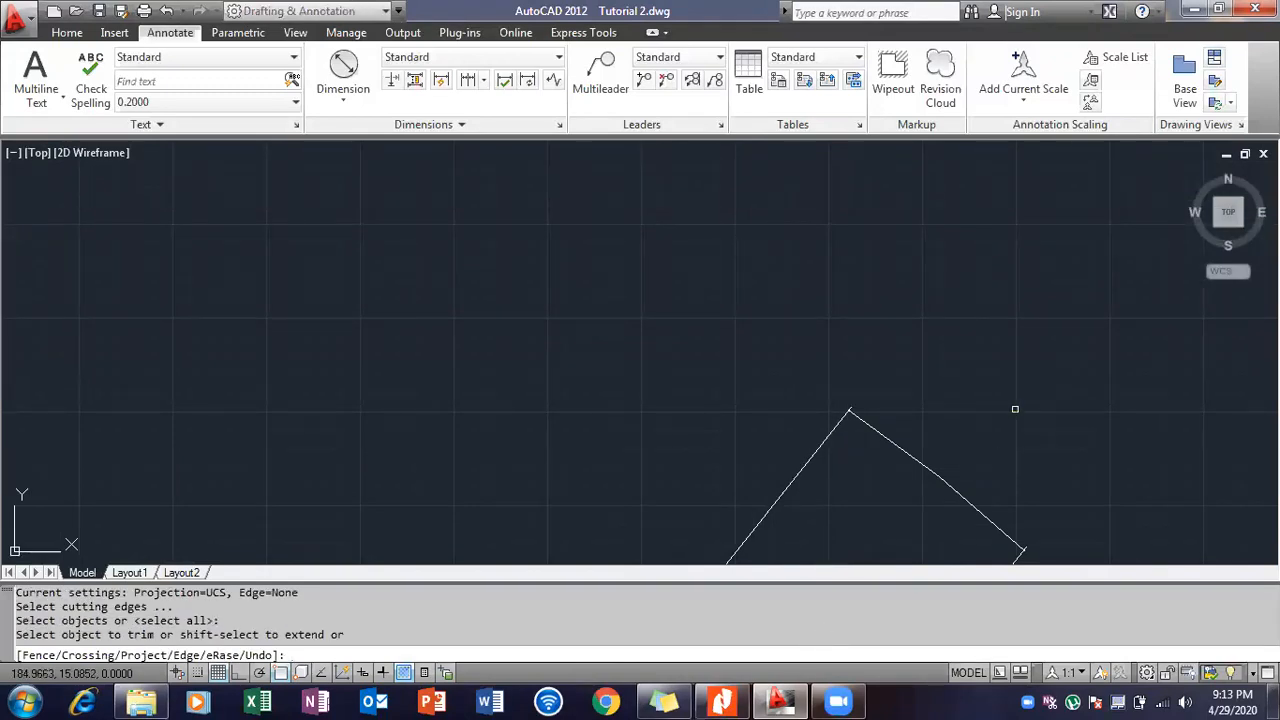
scroll(848, 408, "down", 1)
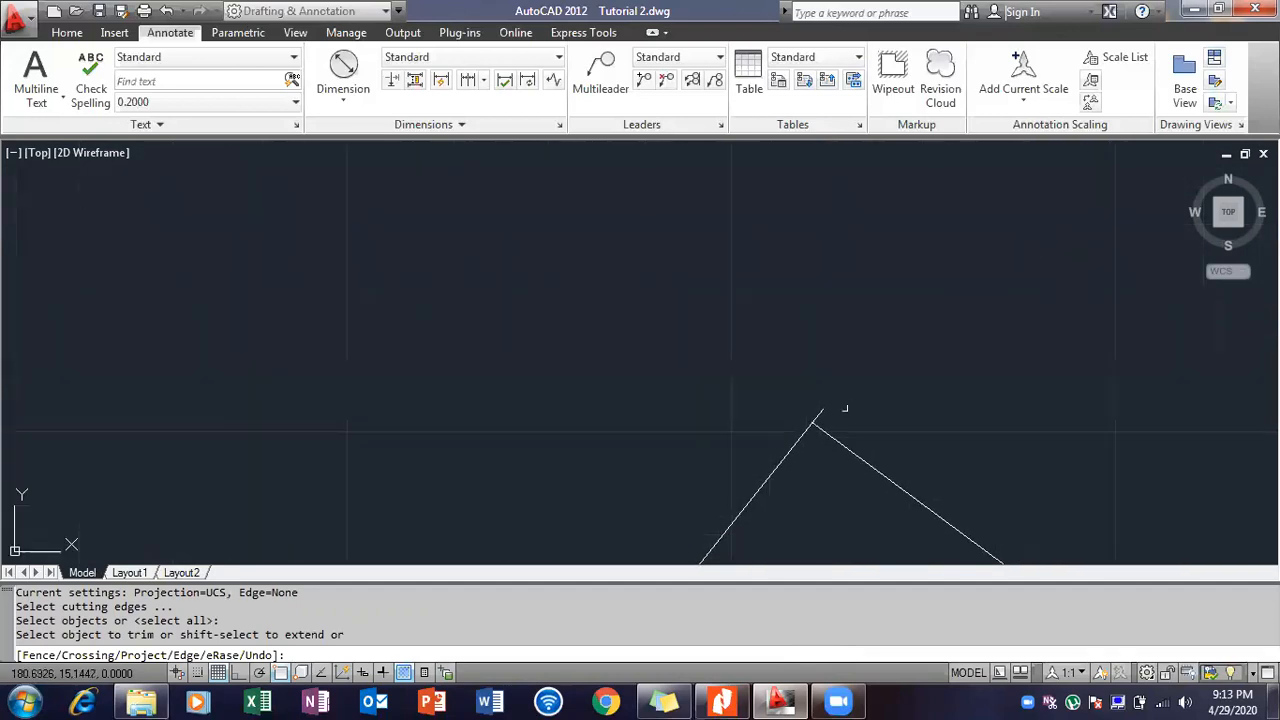
left_click(817, 410)
scroll(870, 348, "down", 5)
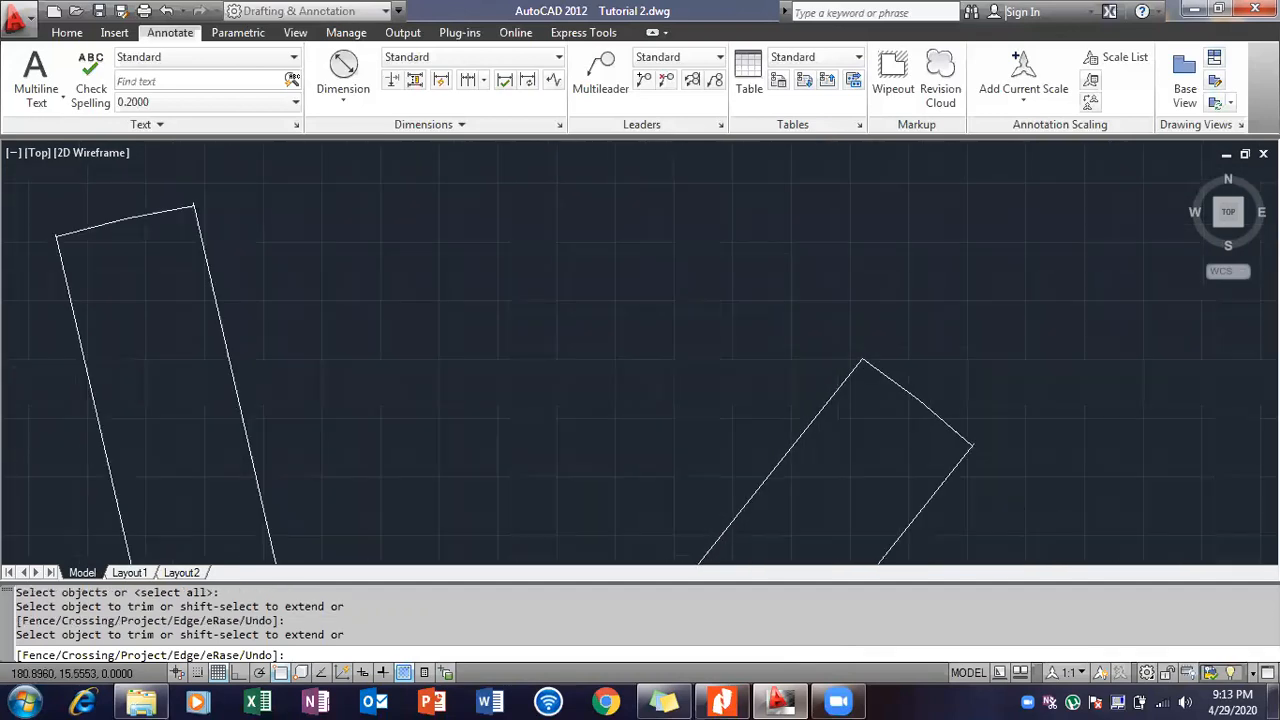
scroll(943, 422, "up", 5)
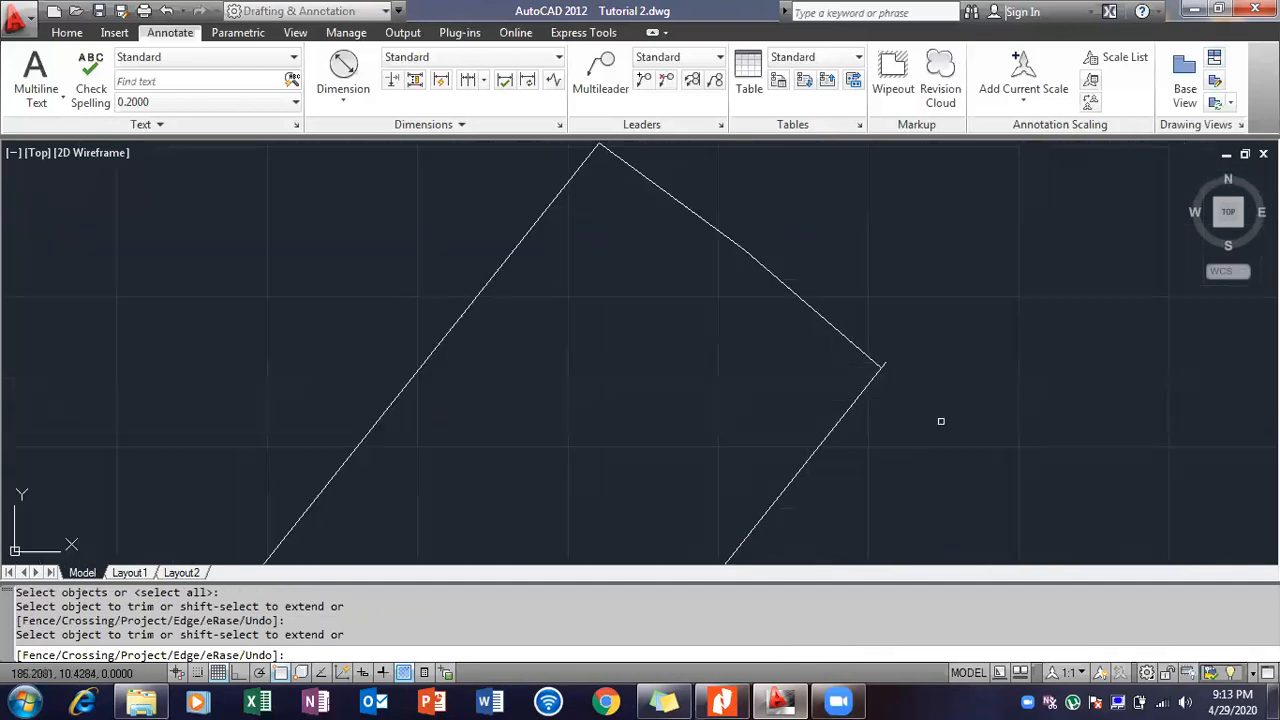
left_click(886, 363)
scroll(907, 335, "down", 5)
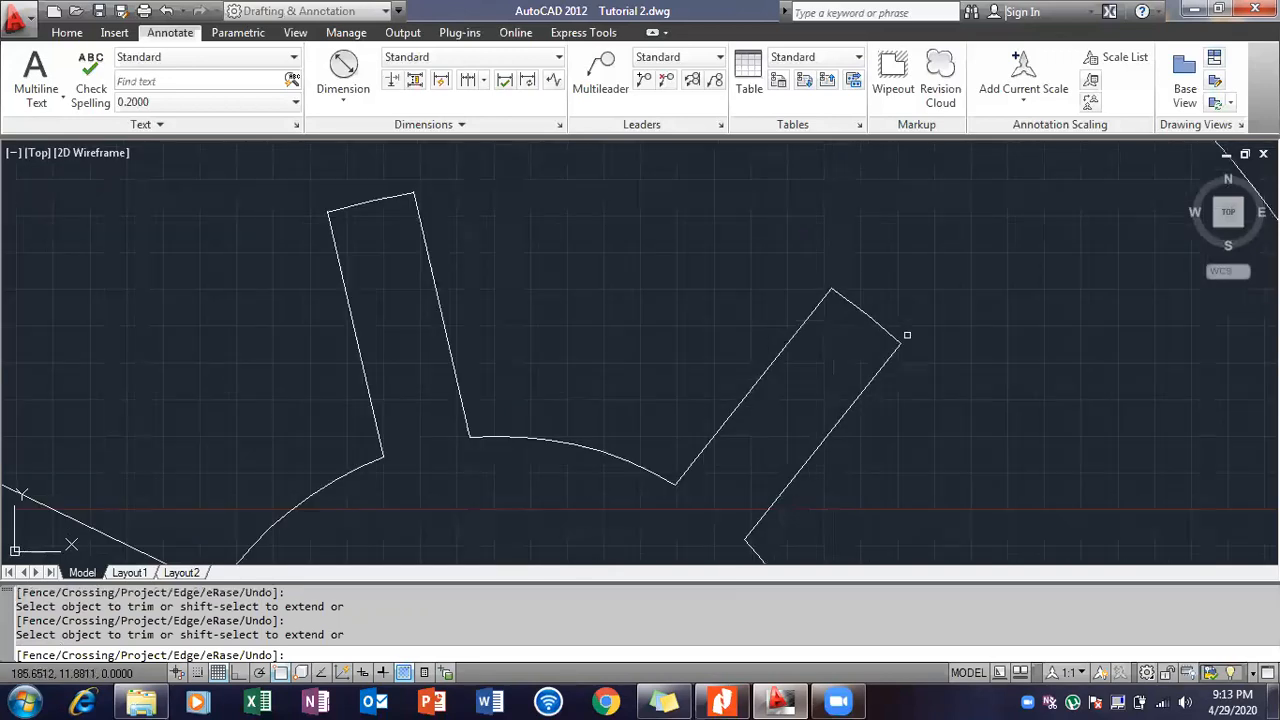
Trim the tiny line ends protruding past the end arc at both outer corners of the top slot.
scroll(537, 239, "up", 6)
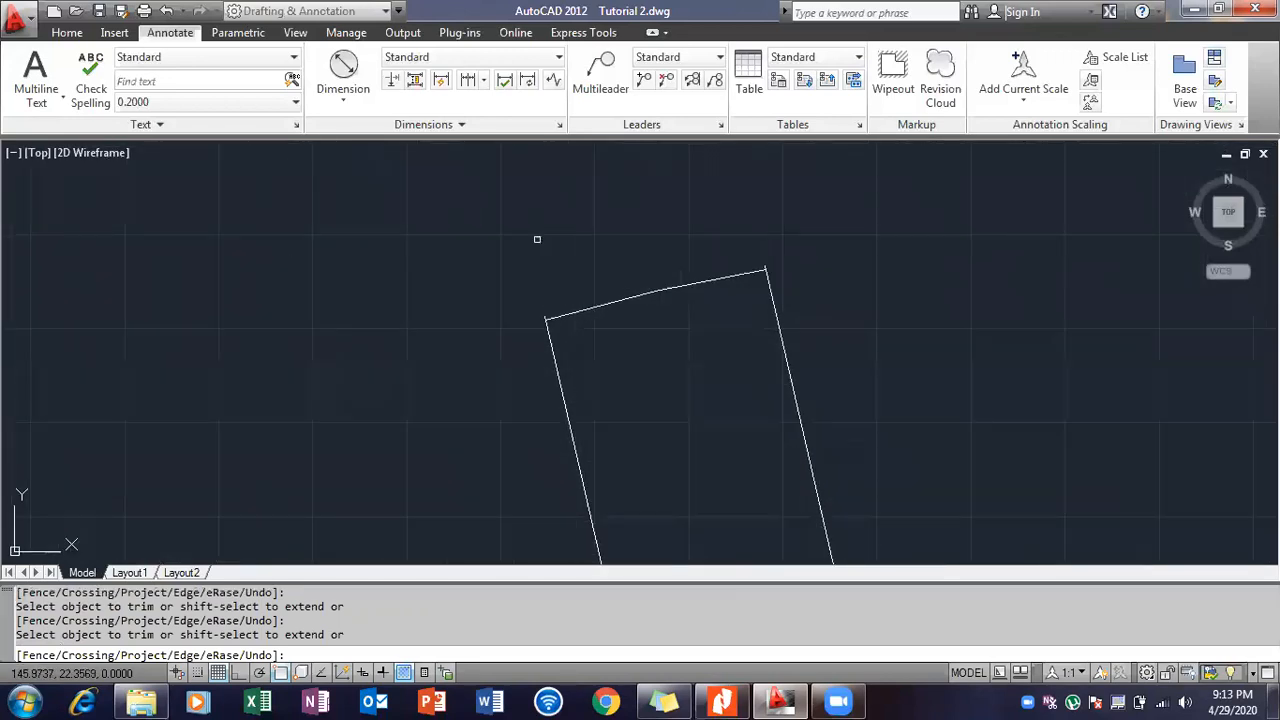
scroll(544, 299, "up", 4)
scroll(659, 266, "down", 4)
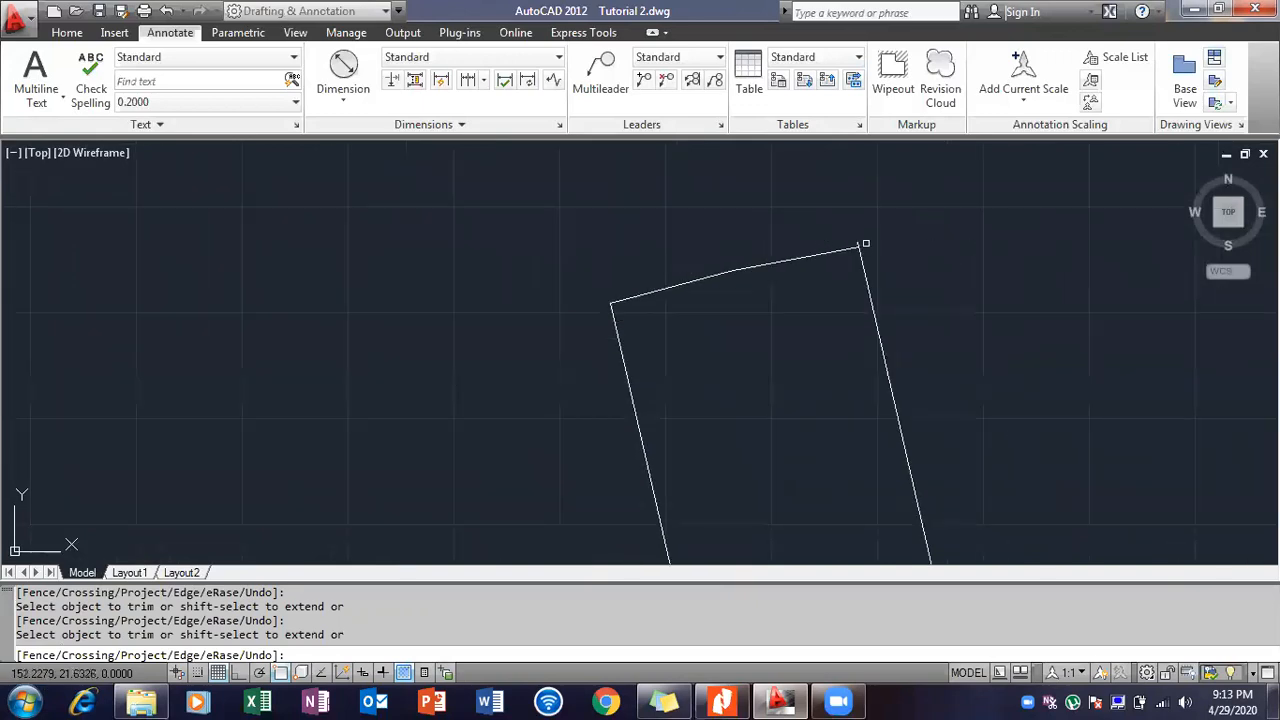
scroll(866, 262, "down", 5)
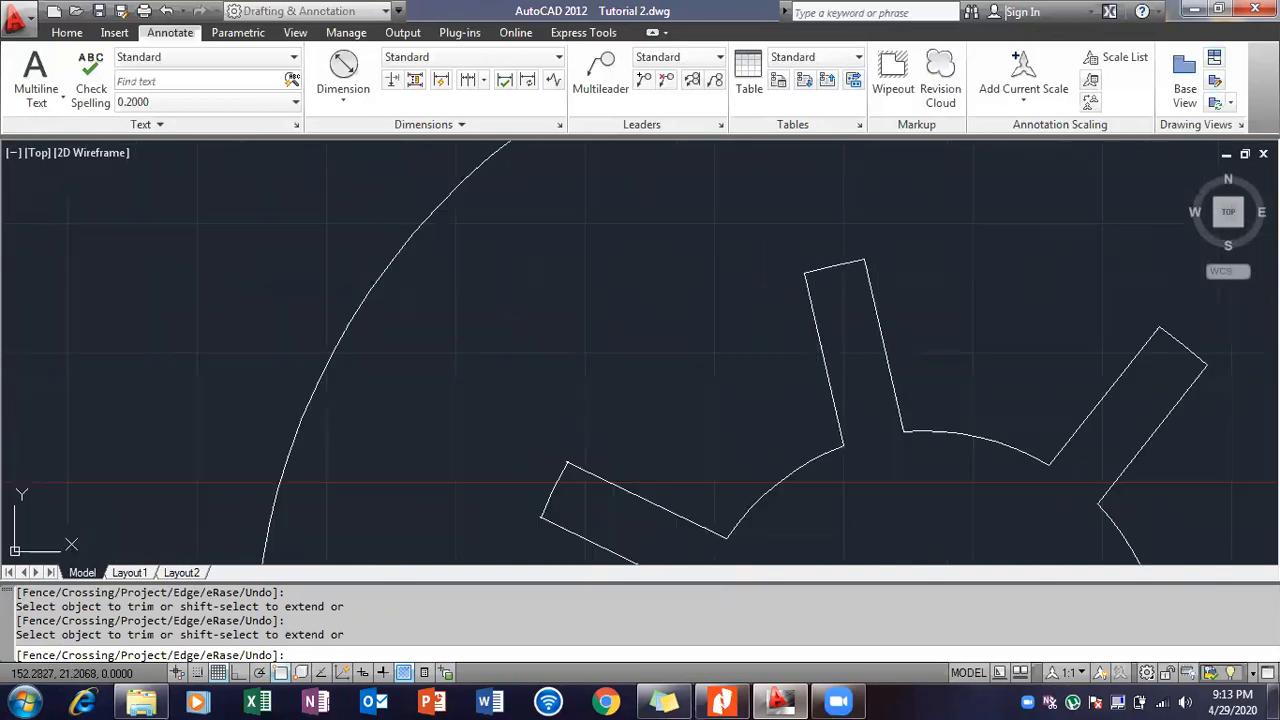
Trim the protruding line ends at both outer corners of the upper-left slot.
scroll(757, 357, "up", 5)
scroll(696, 279, "up", 5)
scroll(680, 320, "down", 5)
scroll(615, 453, "up", 4)
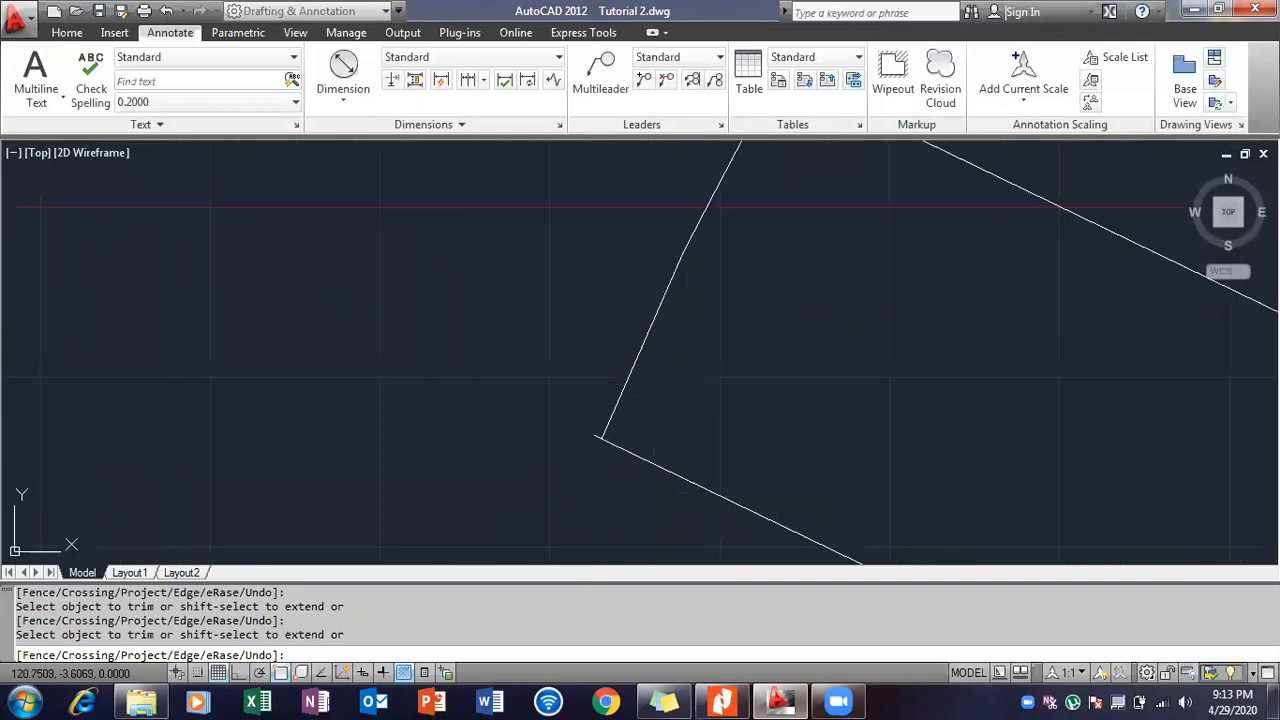
scroll(668, 372, "down", 4)
Trim the line ends extending past the end arc at both outer corners of the lower-left slot.
scroll(667, 372, "down", 6)
scroll(658, 408, "up", 4)
scroll(700, 416, "up", 6)
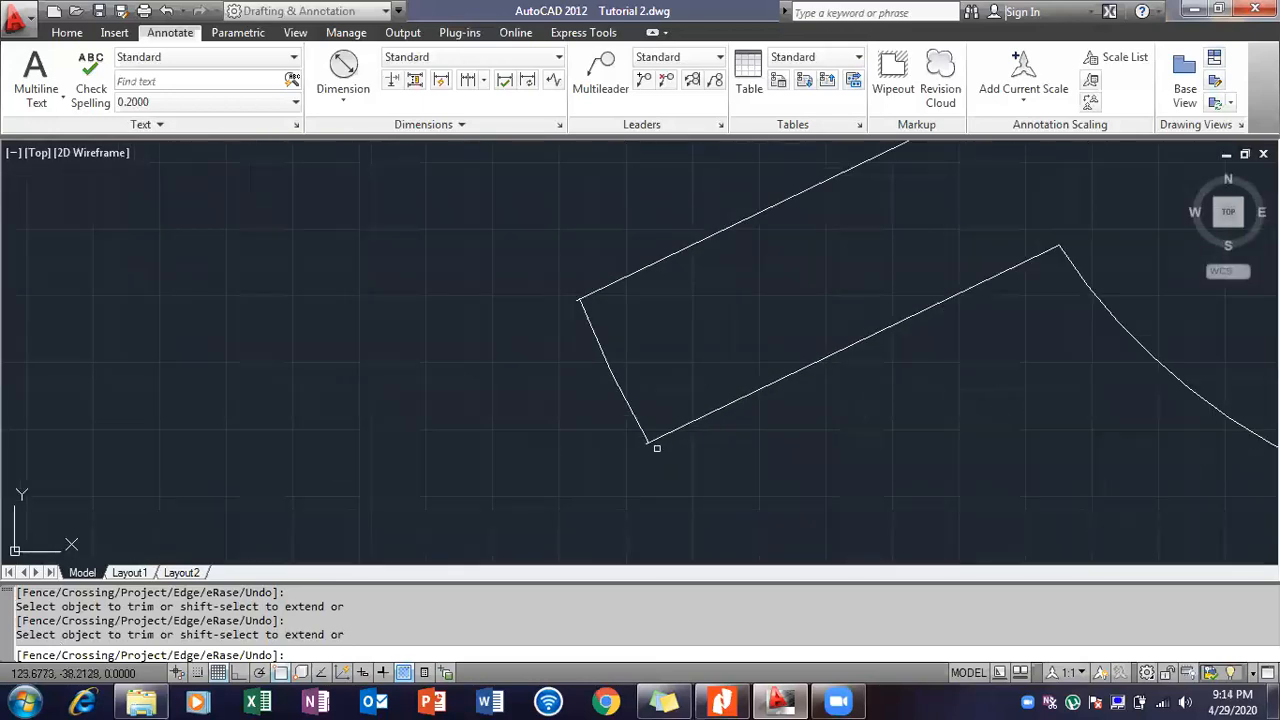
scroll(540, 366, "down", 4)
scroll(527, 268, "up", 4)
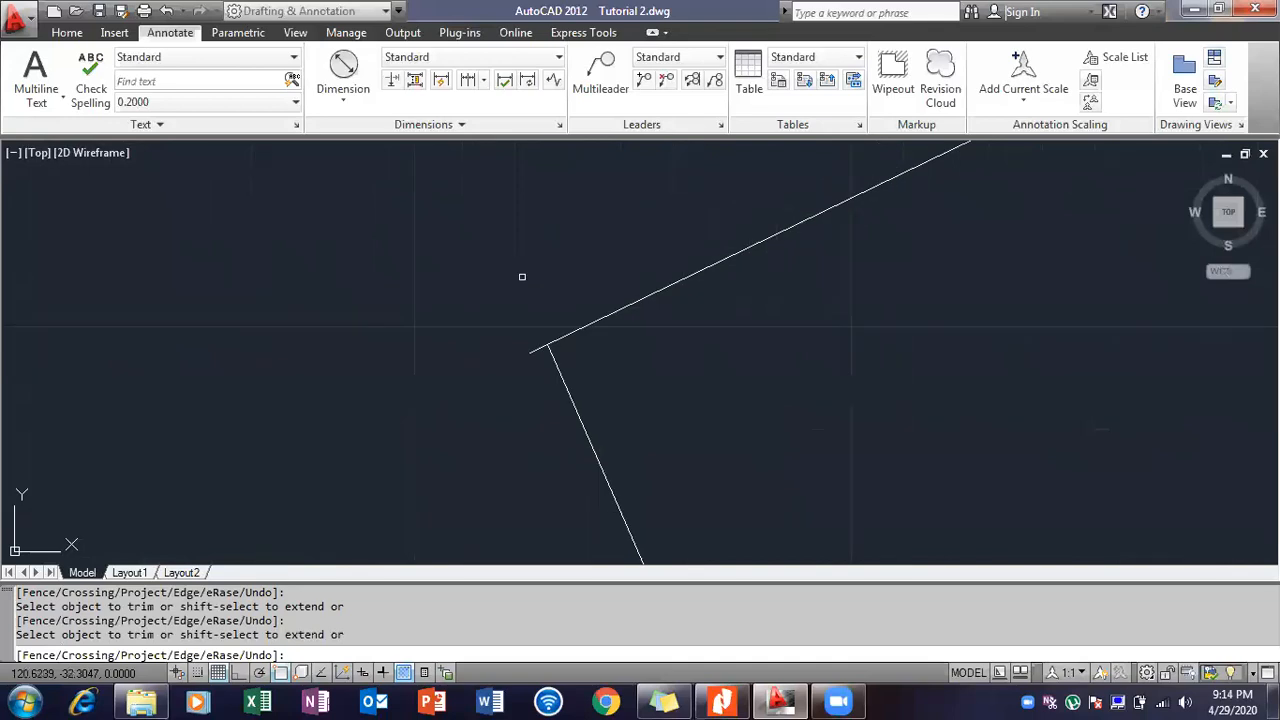
scroll(520, 352, "down", 5)
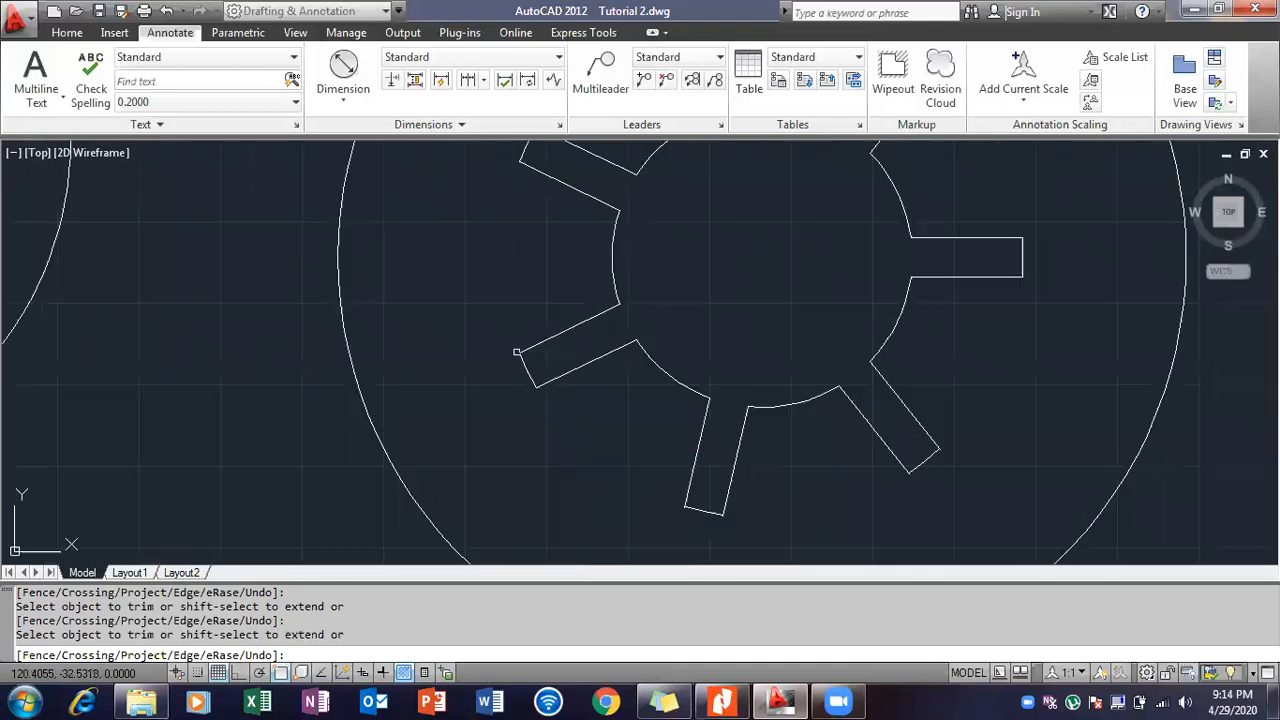
Trim the protruding line ends at both outer corners of the bottom slot.
scroll(689, 395, "up", 2)
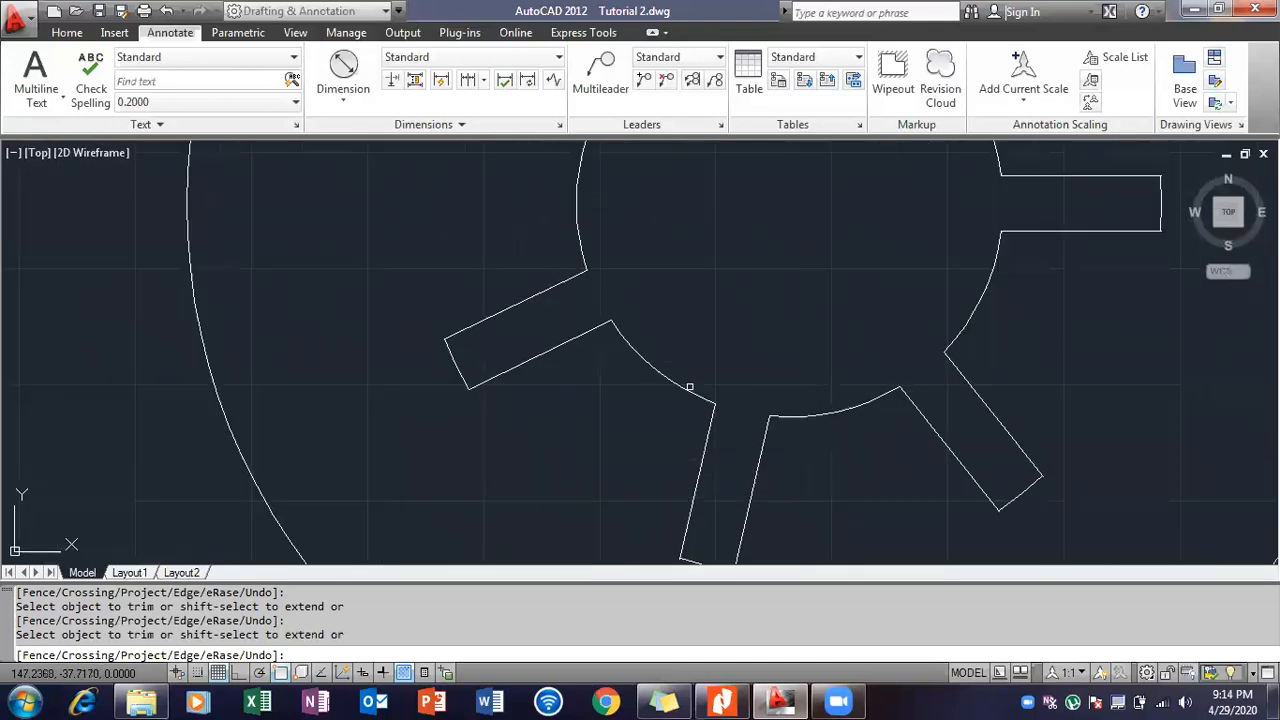
scroll(702, 502, "down", 2)
scroll(710, 548, "up", 8)
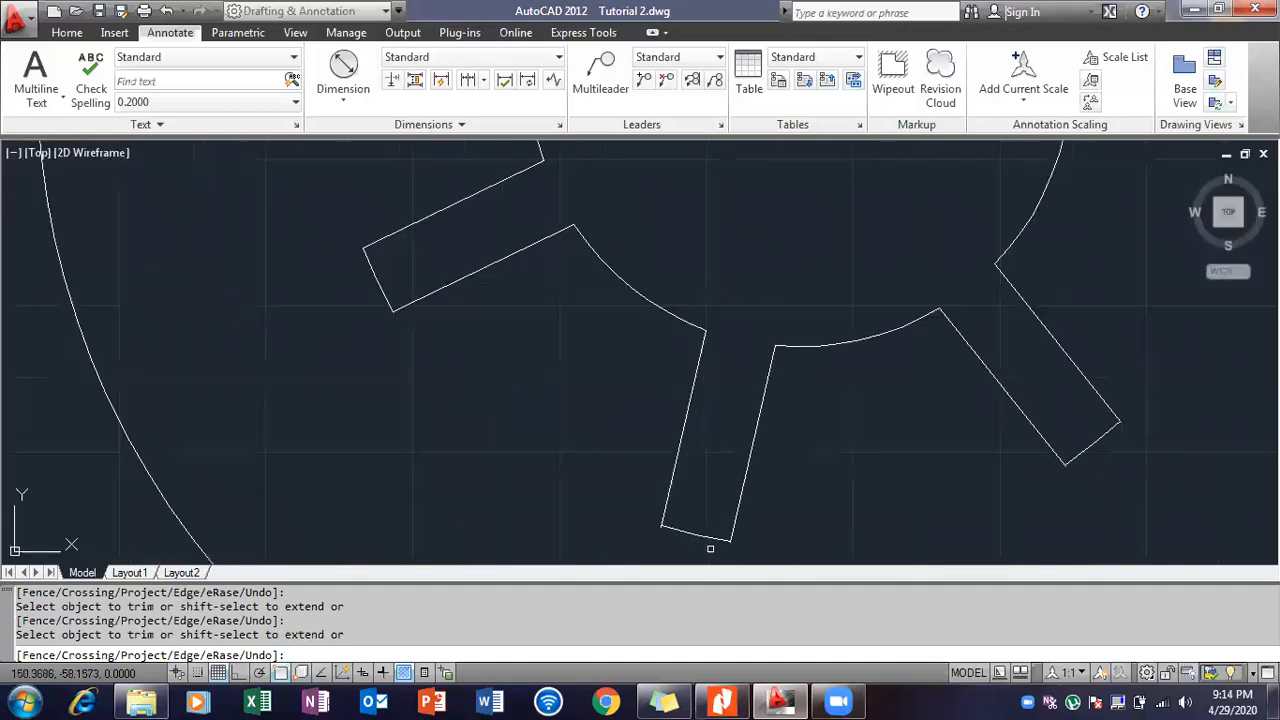
left_click(404, 423)
left_click(800, 517)
Trim the line ends sticking out past the end arc at both outer corners of the lower-right slot.
scroll(866, 472, "down", 3)
scroll(1024, 430, "up", 5)
scroll(1015, 318, "up", 2)
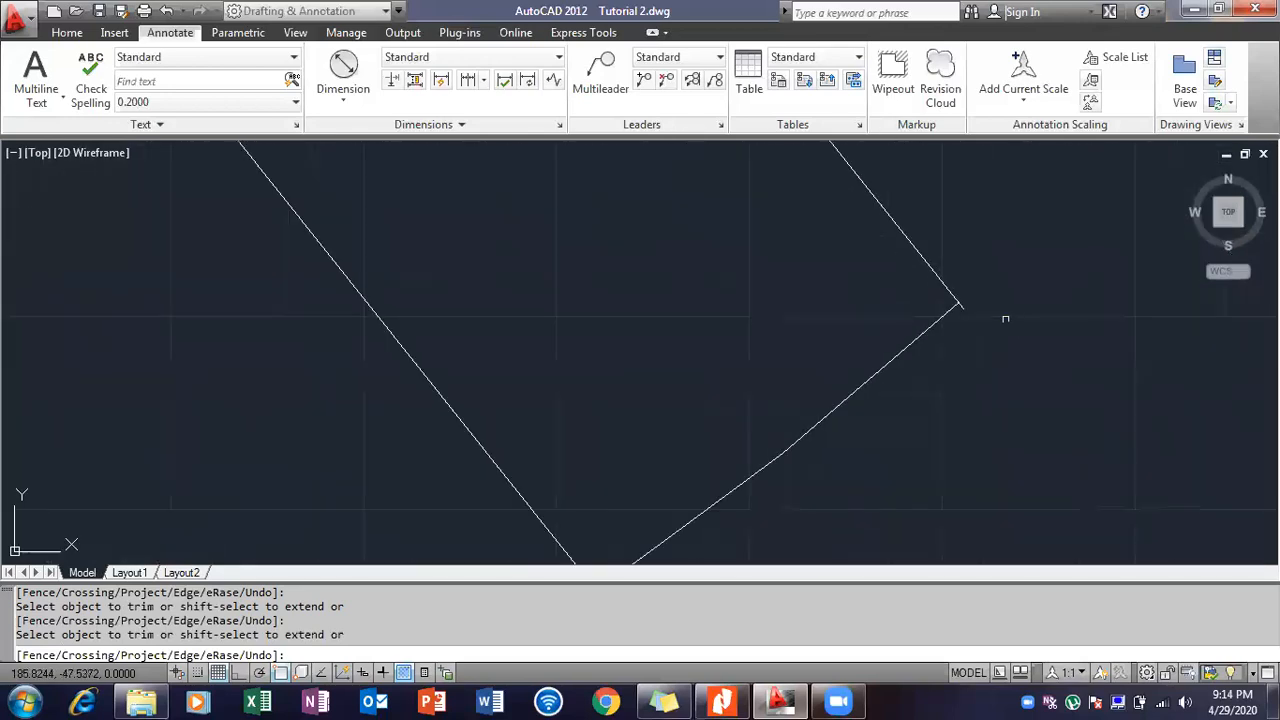
scroll(855, 384, "down", 4)
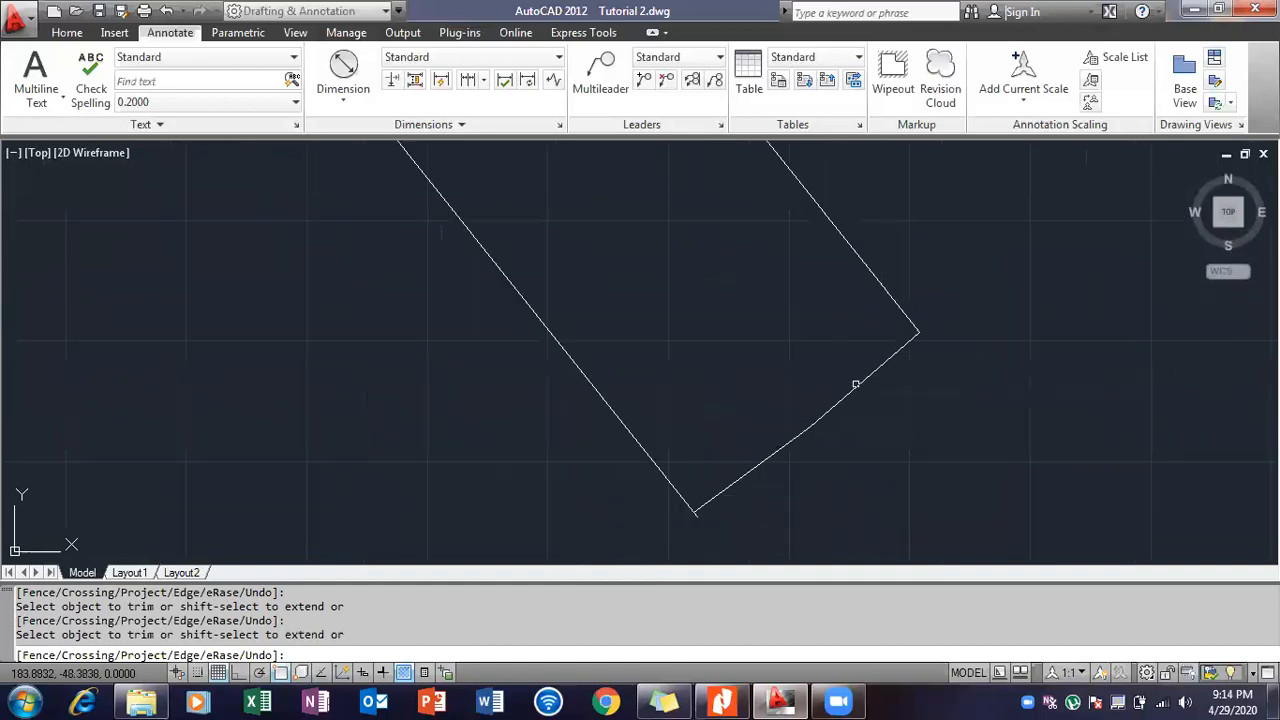
scroll(761, 329, "up", 2)
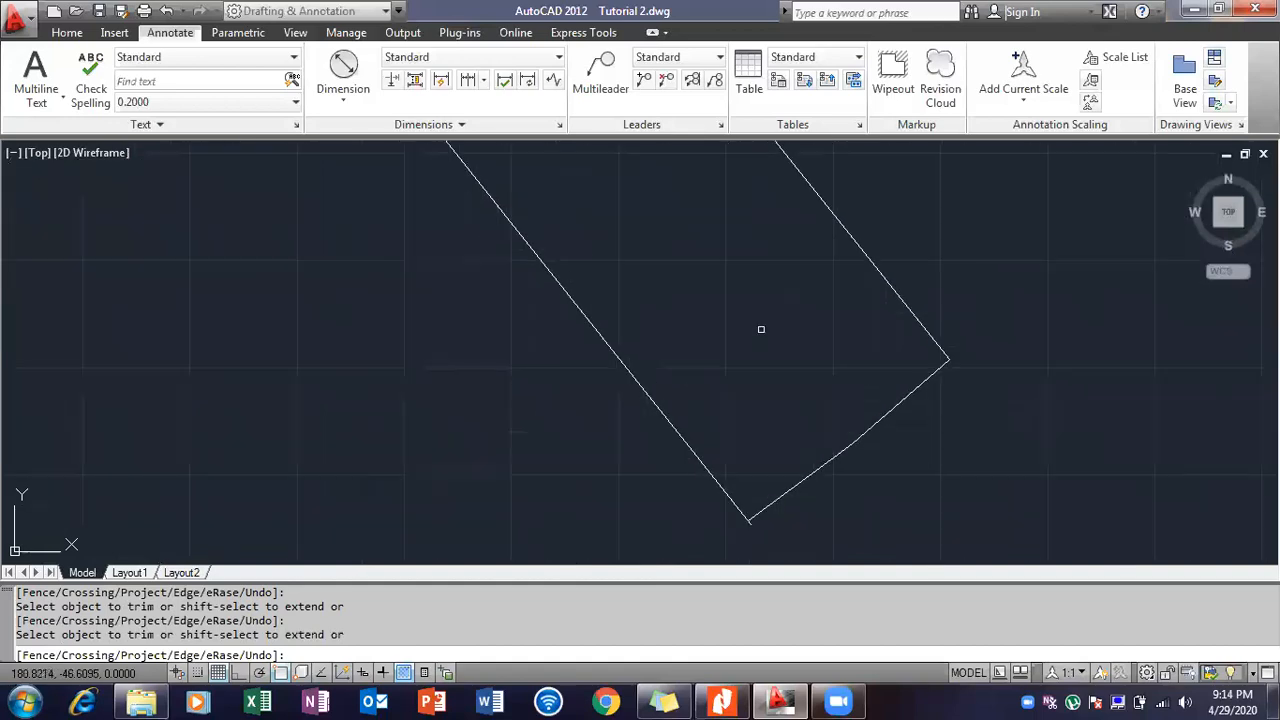
scroll(751, 543, "up", 2)
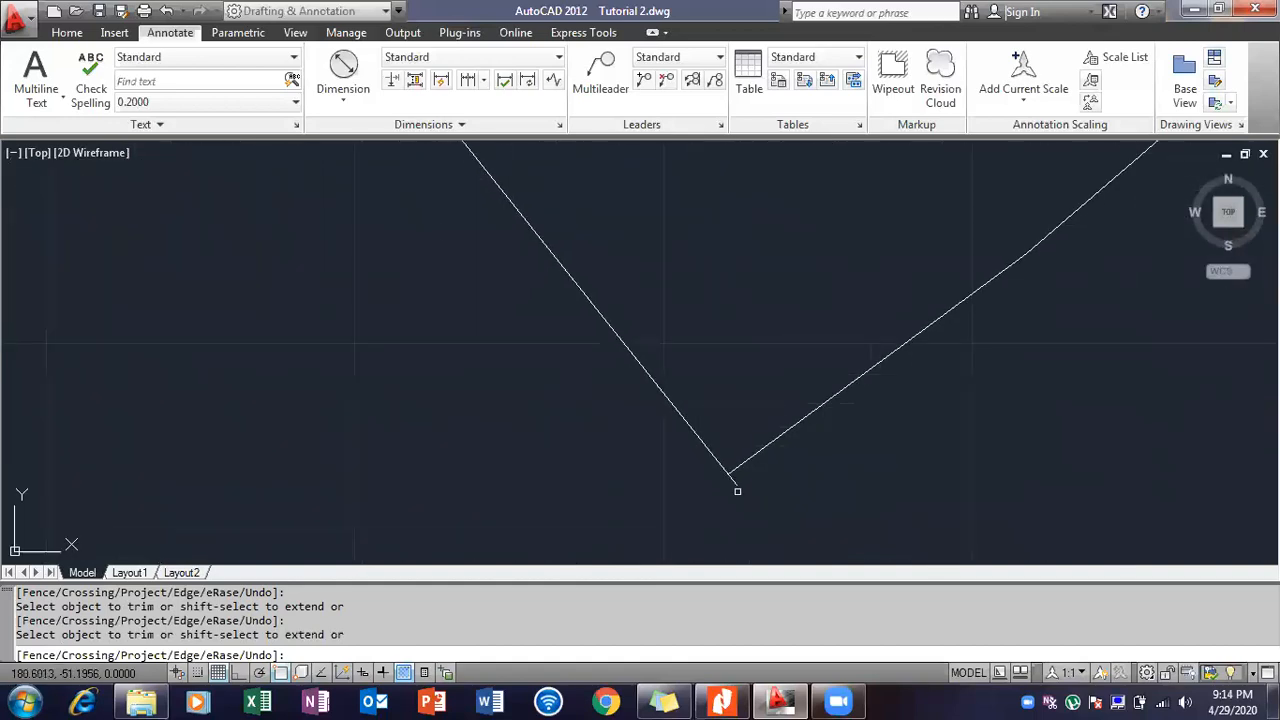
scroll(698, 472, "down", 3)
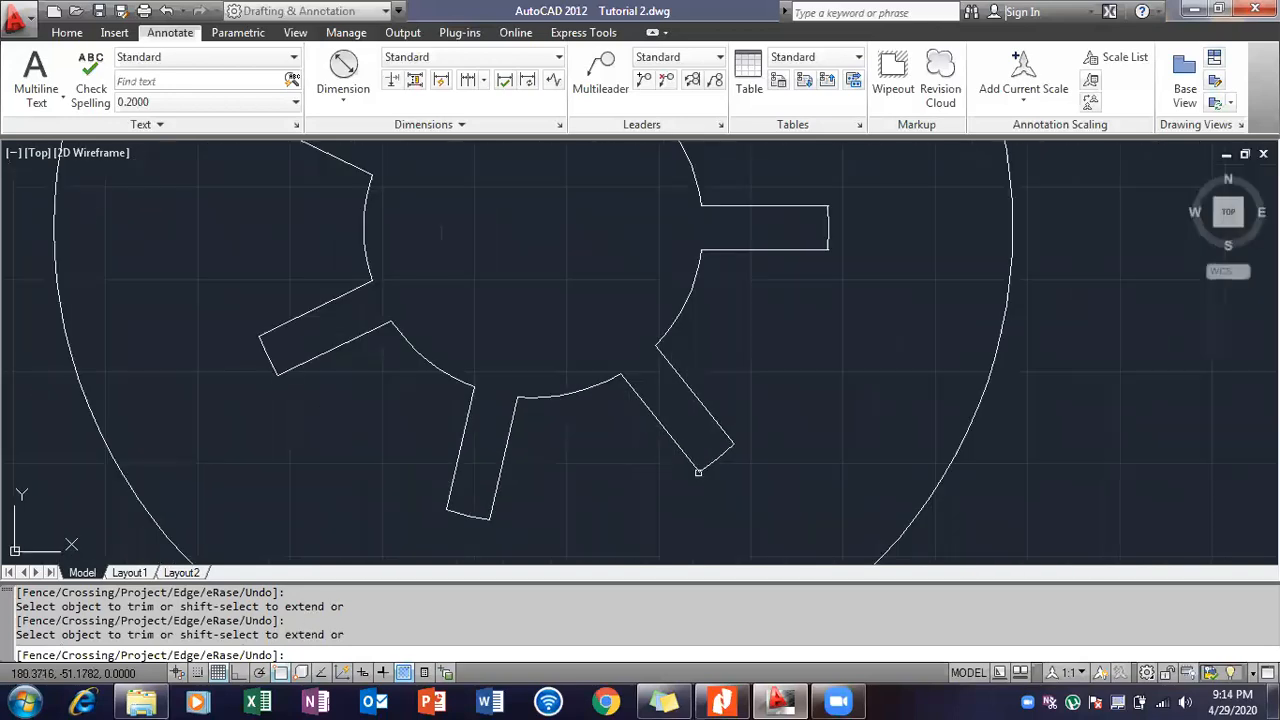
Trim the two line ends protruding past the end arc of the horizontal right-hand slot and end the Trim command.
scroll(810, 222, "up", 5)
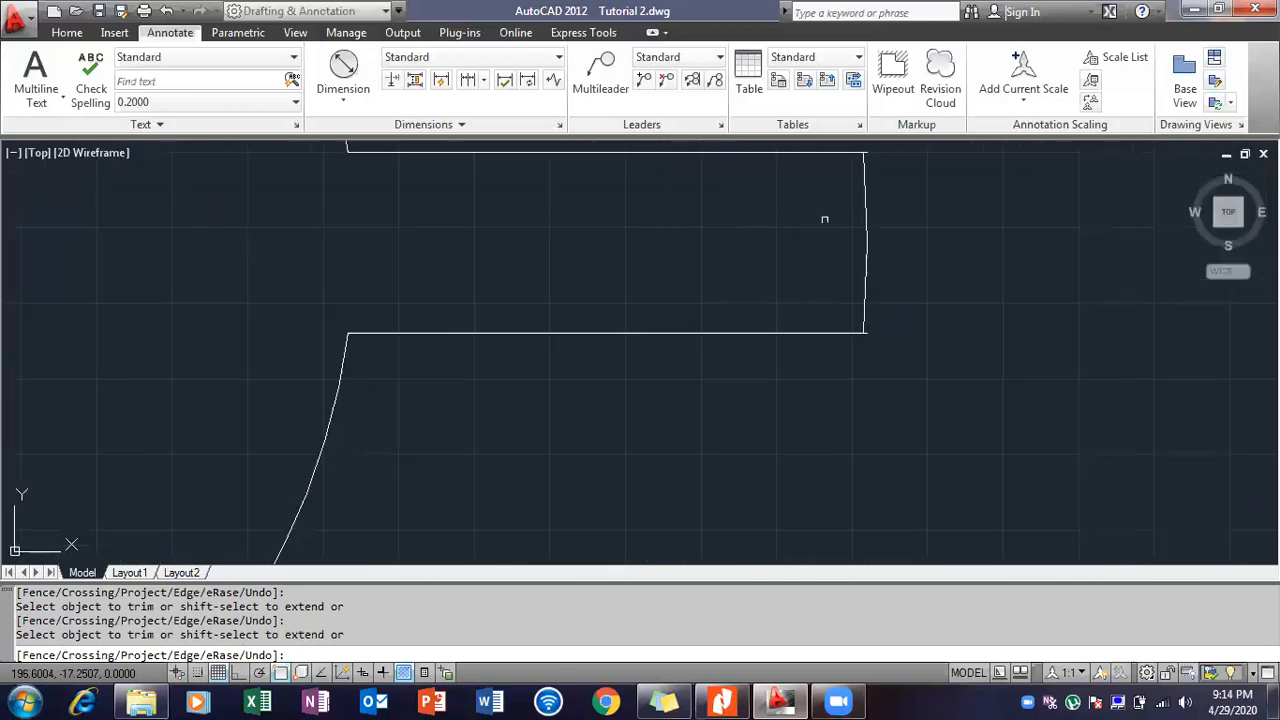
scroll(864, 143, "up", 5)
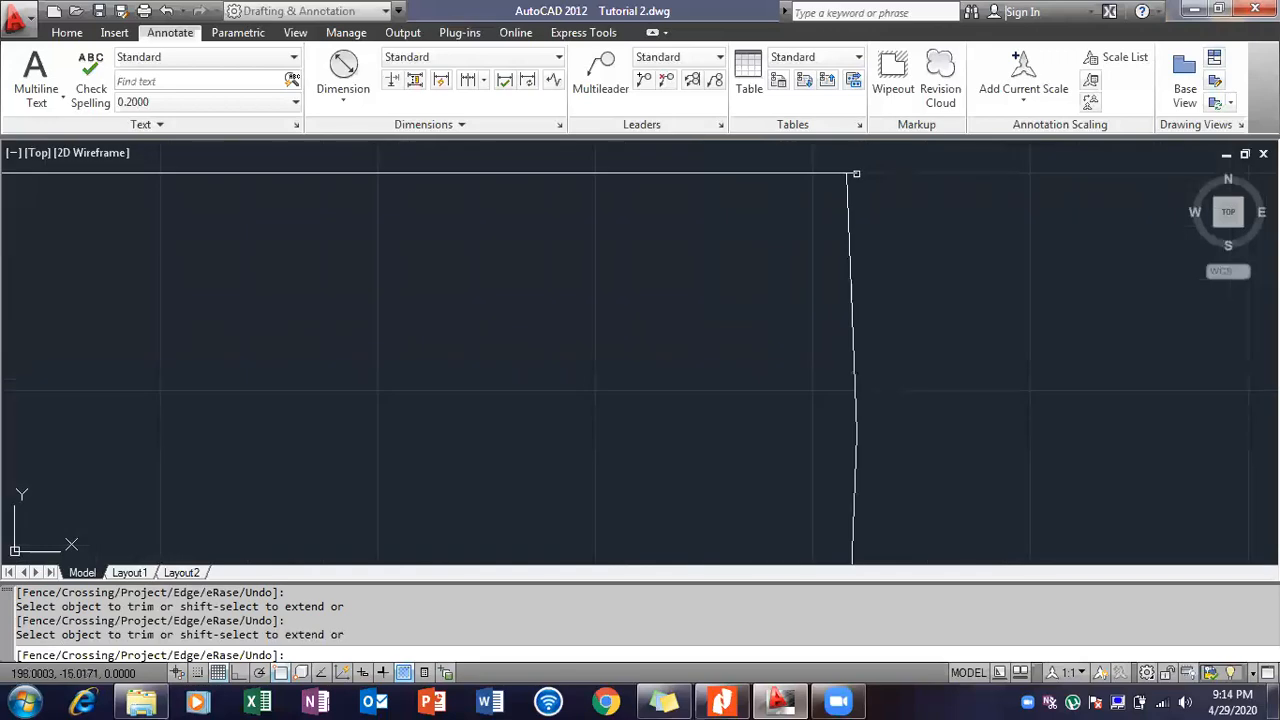
scroll(899, 193, "down", 3)
scroll(898, 315, "up", 5)
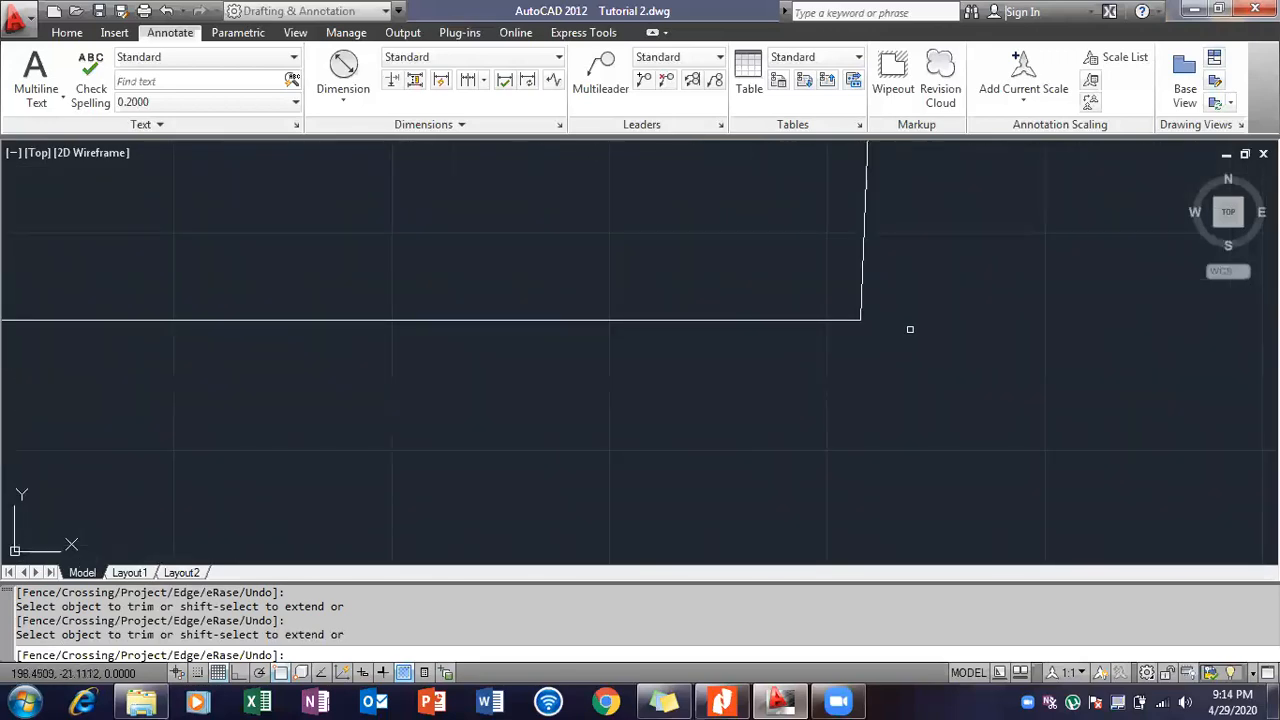
scroll(868, 362, "down", 5)
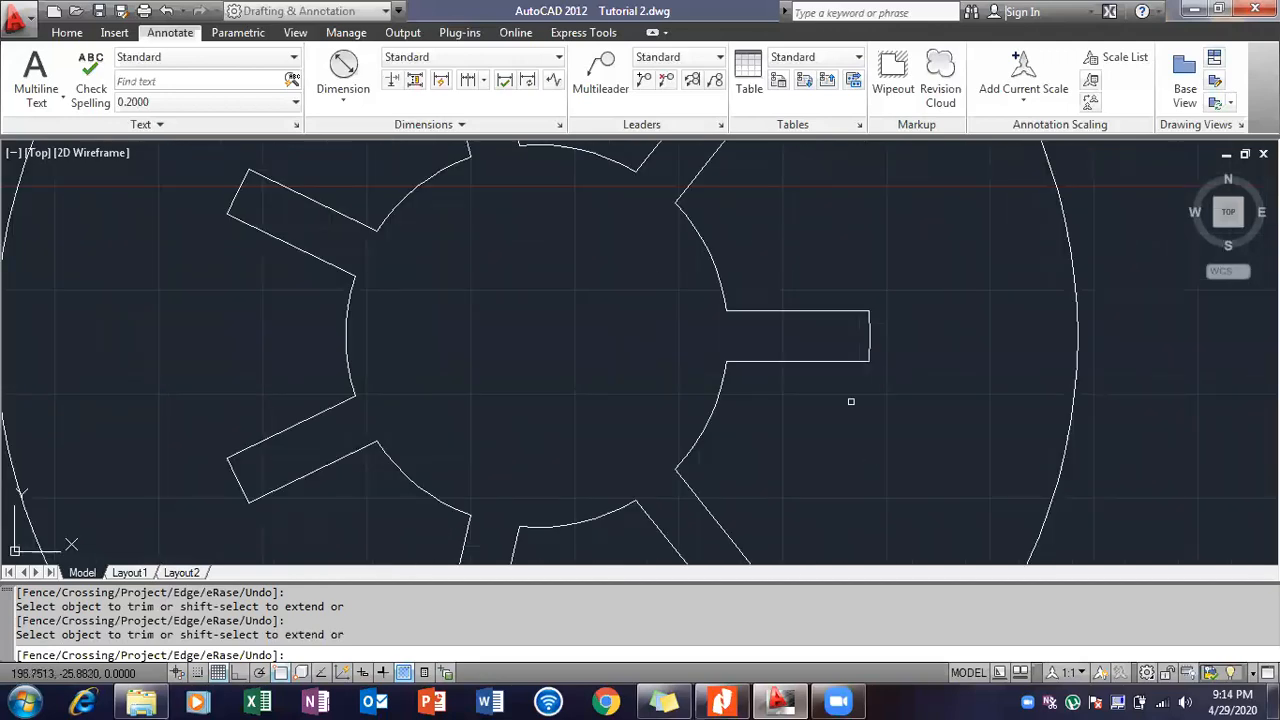
scroll(851, 401, "down", 6)
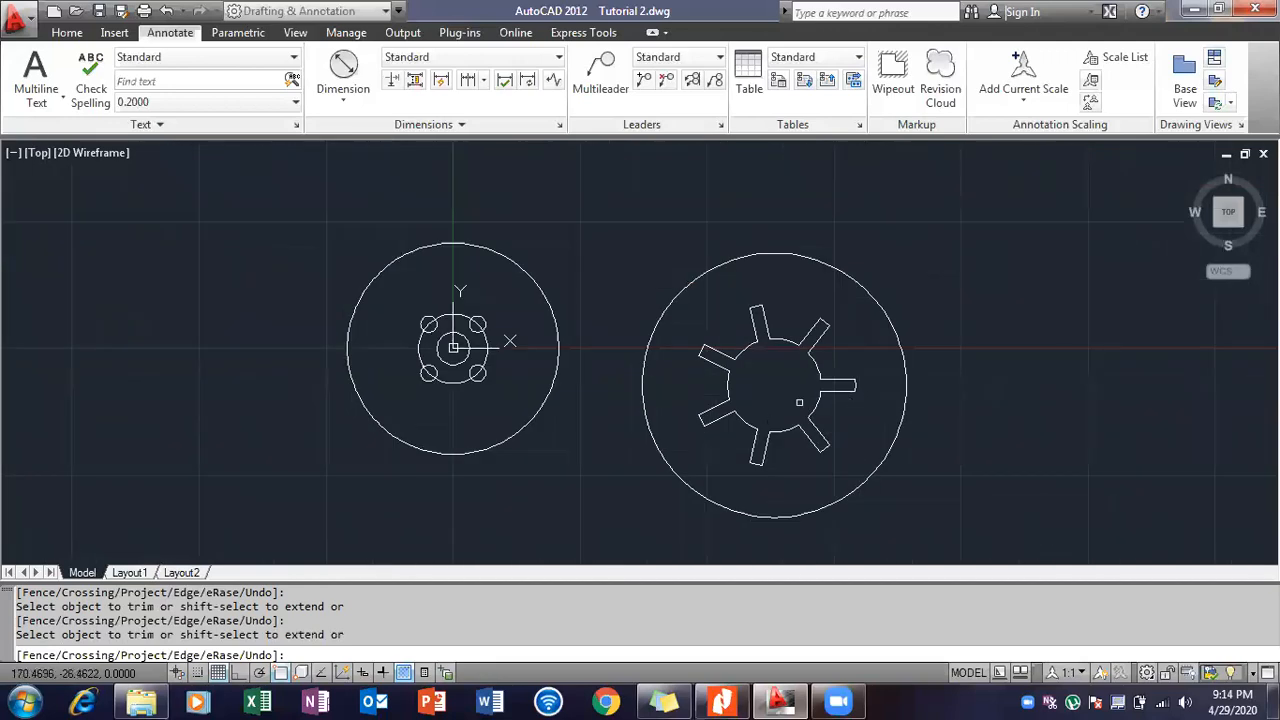
key("Escape")
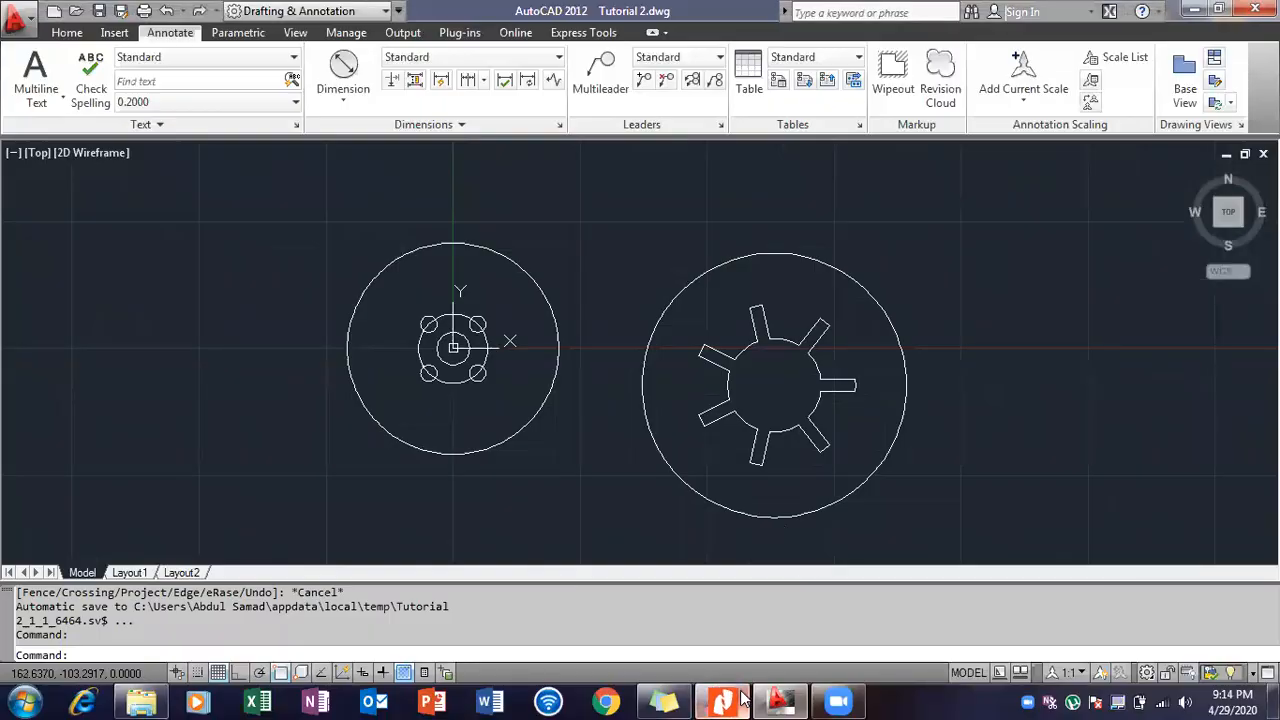
Read instruction 9 and its figure in the Lab # 04 document in Nitro Pro, and return to the AutoCAD drawing.
left_click(741, 700)
scroll(696, 436, "down", 5)
scroll(696, 436, "down", 5)
scroll(548, 346, "down", 2)
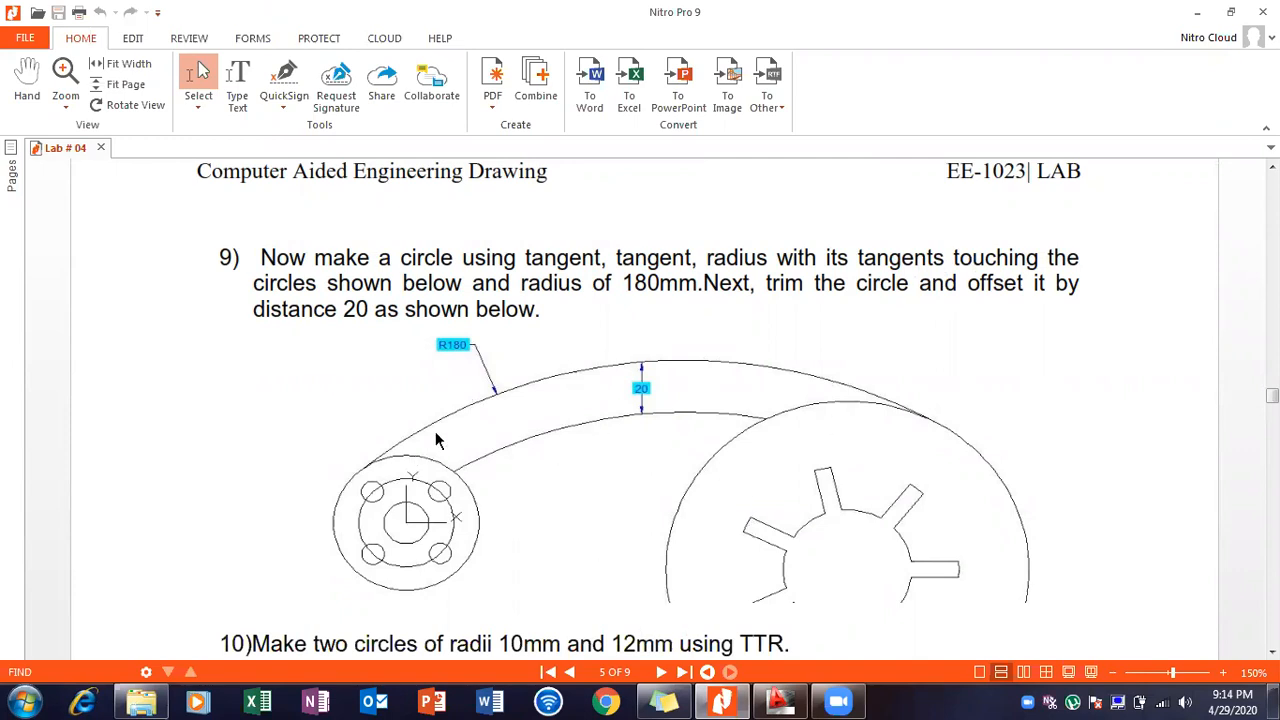
left_click(780, 702)
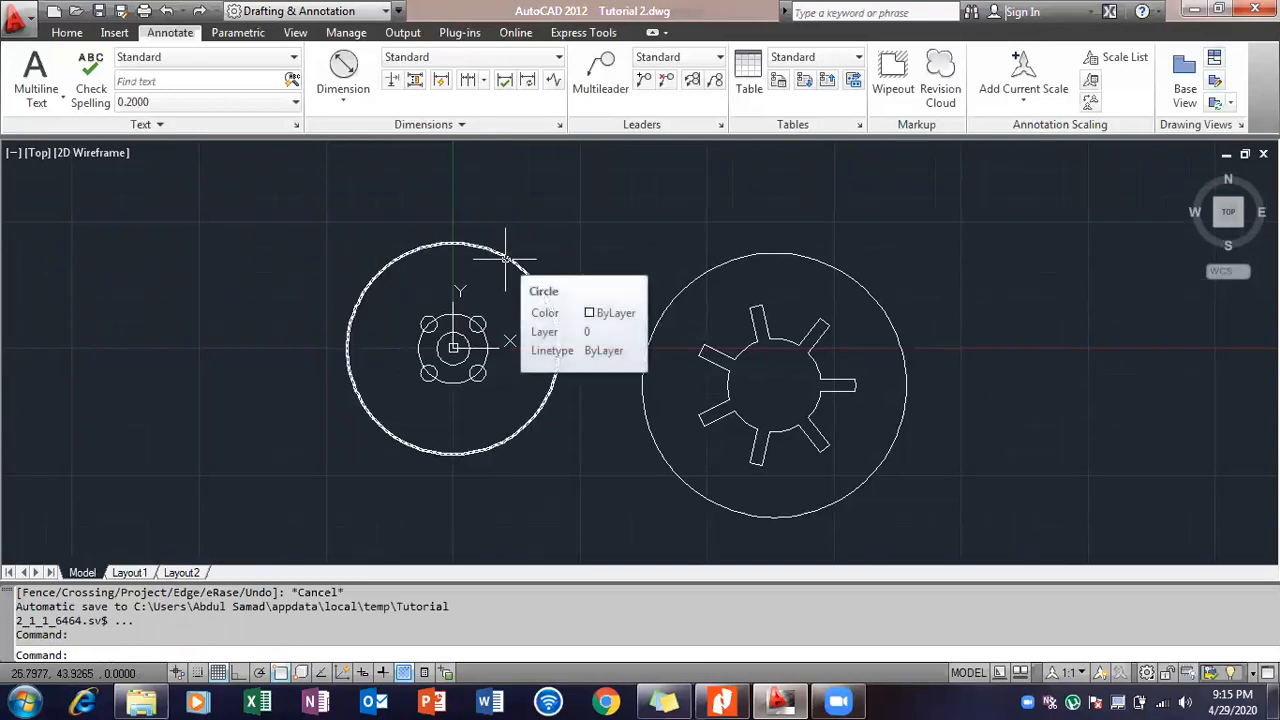
Review the Tutorial-2 overview figure in the Lab # 04 document and highlight the third circle's diameter in instruction 1.
left_click(720, 700)
scroll(607, 425, "up", 5)
scroll(609, 586, "up", 3)
scroll(610, 588, "down", 4)
scroll(611, 586, "down", 4)
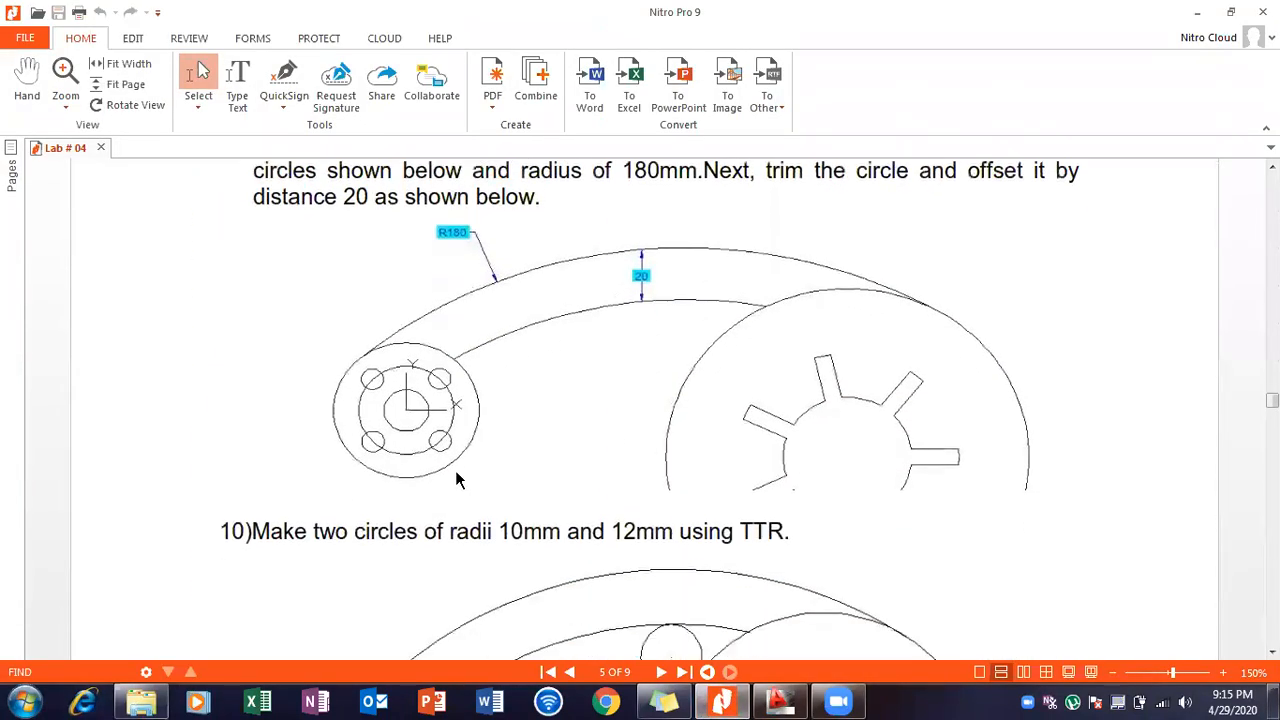
scroll(472, 457, "up", 8)
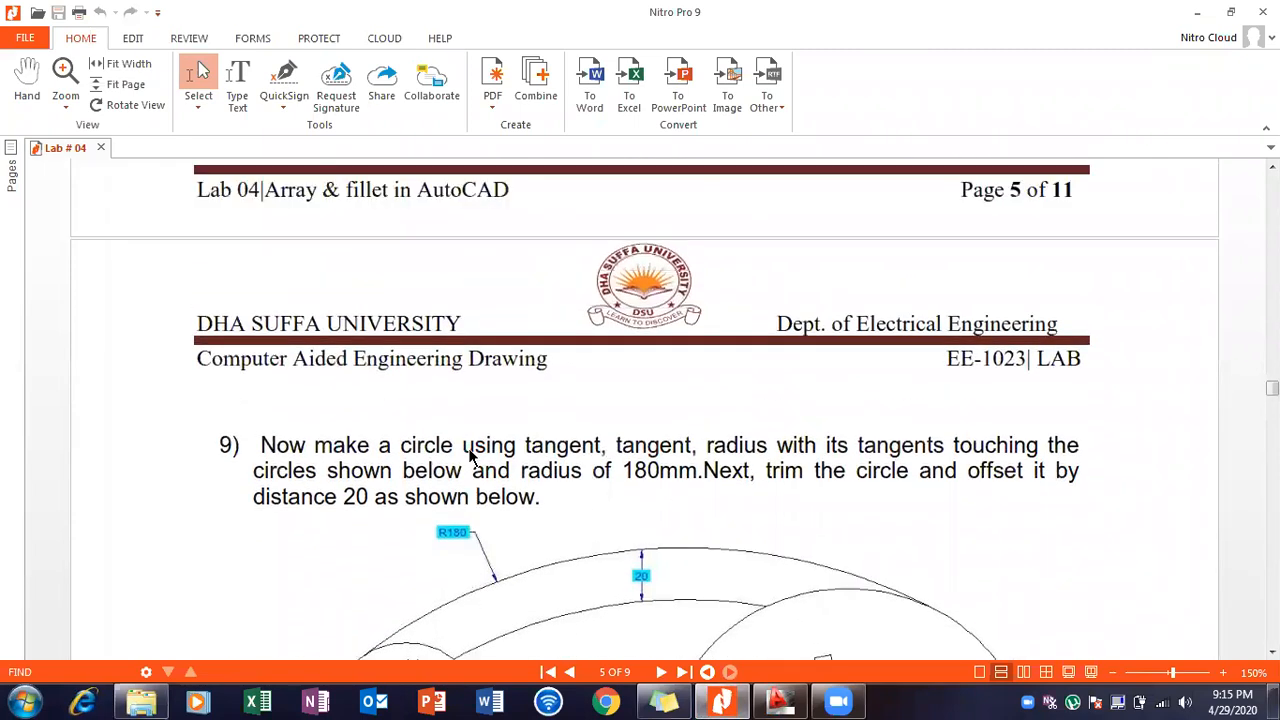
scroll(472, 457, "up", 10)
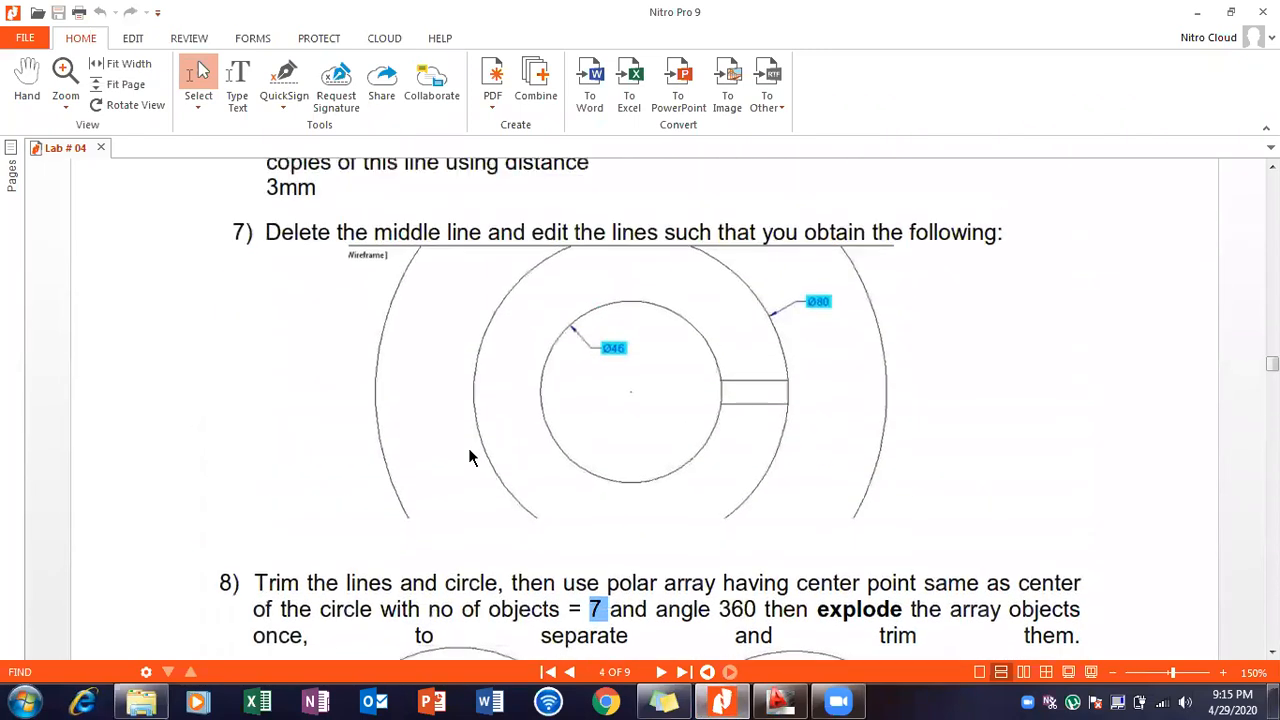
scroll(472, 457, "up", 10)
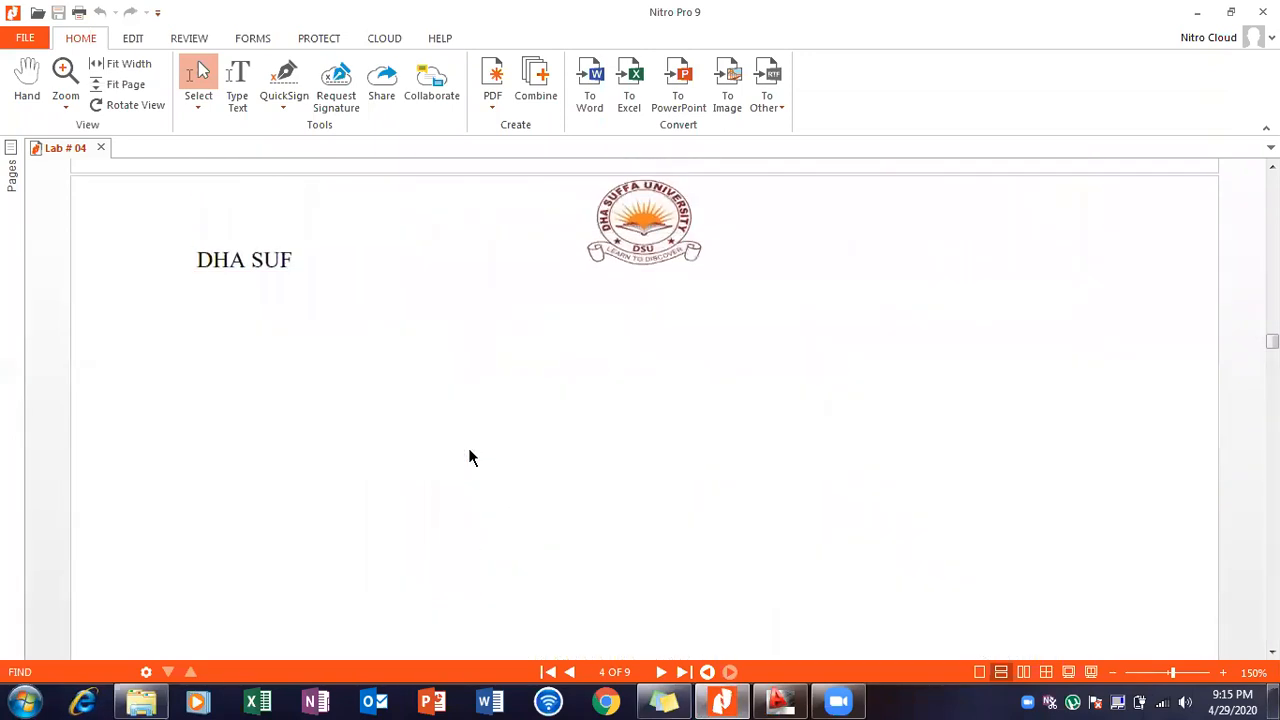
scroll(472, 457, "up", 10)
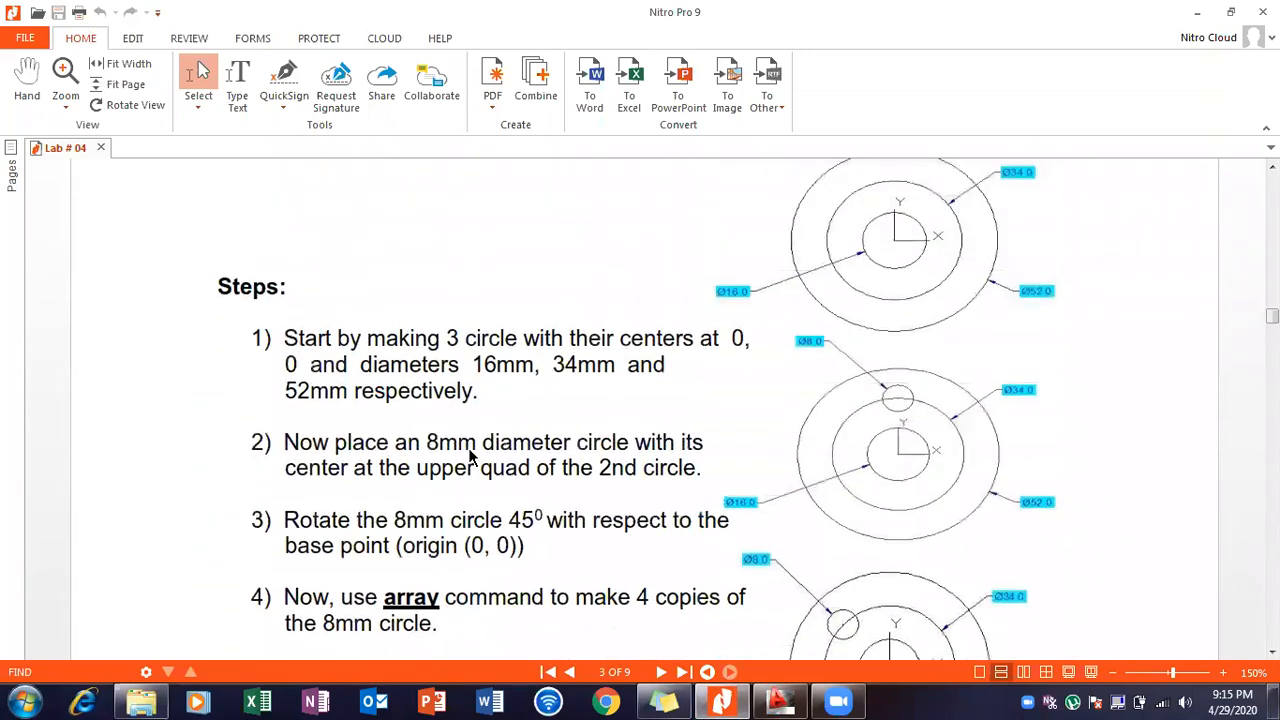
scroll(469, 450, "up", 10)
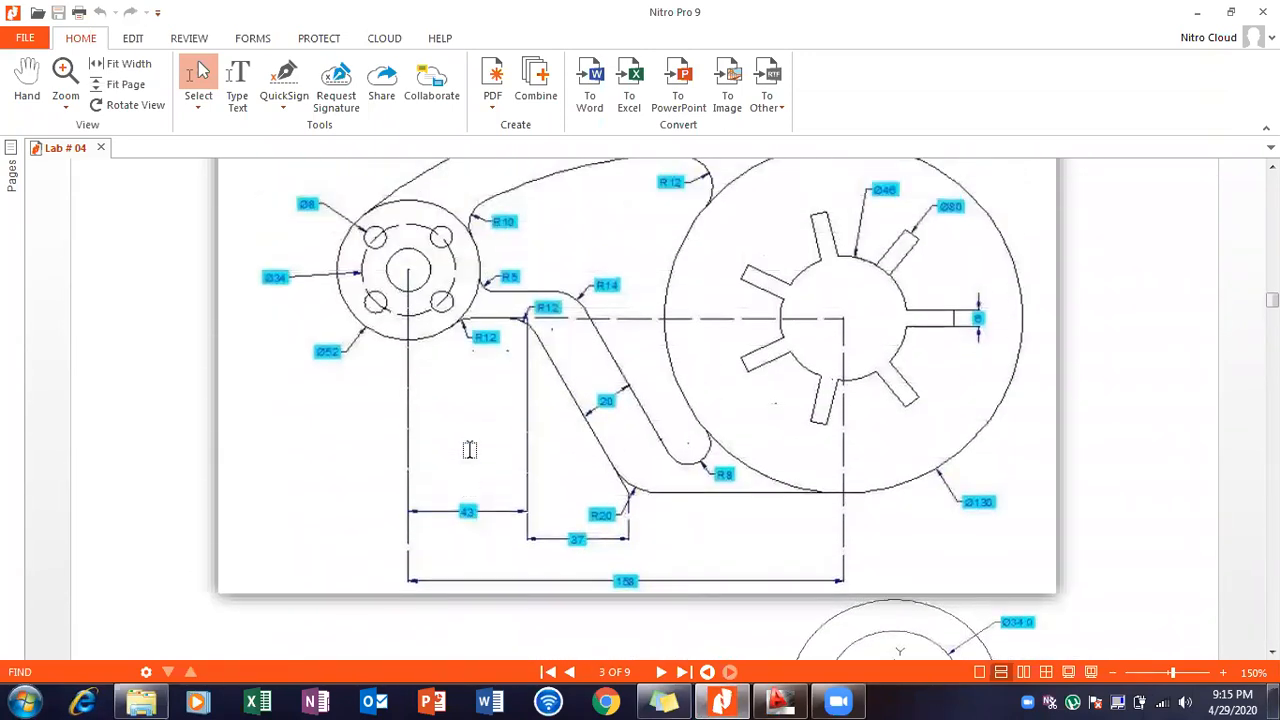
scroll(470, 452, "up", 2)
scroll(471, 455, "down", 4)
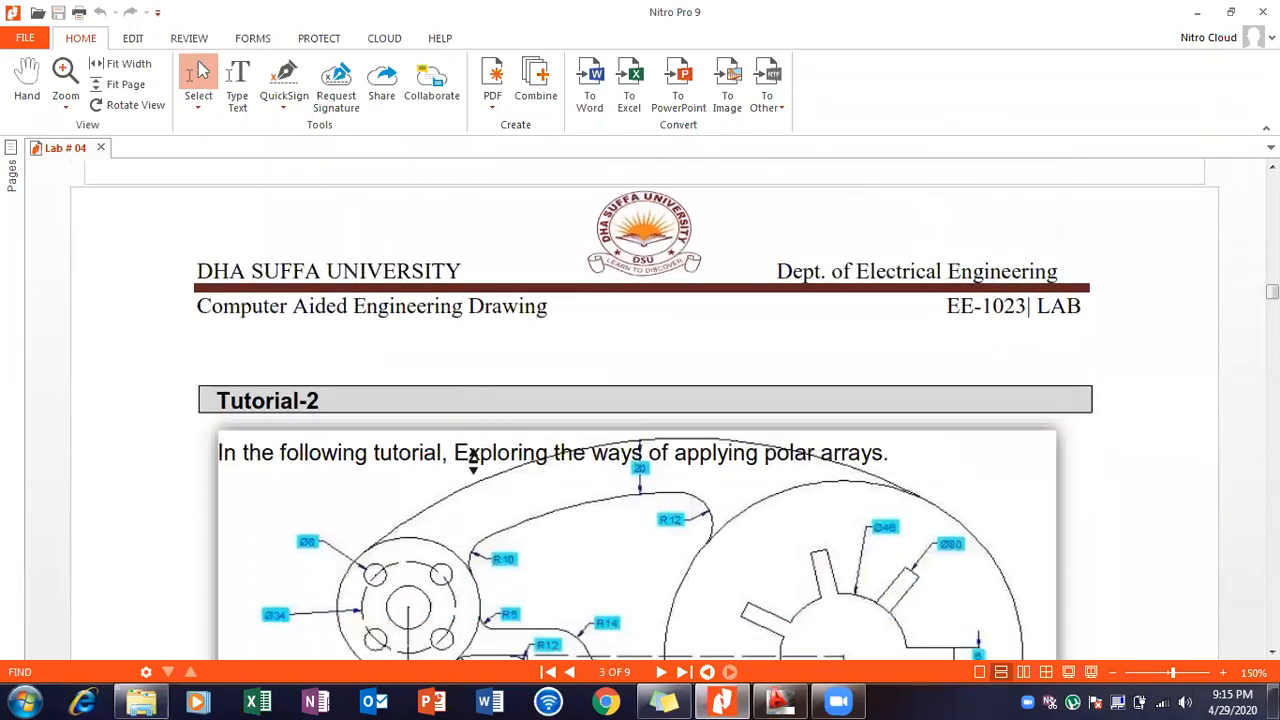
scroll(472, 457, "down", 8)
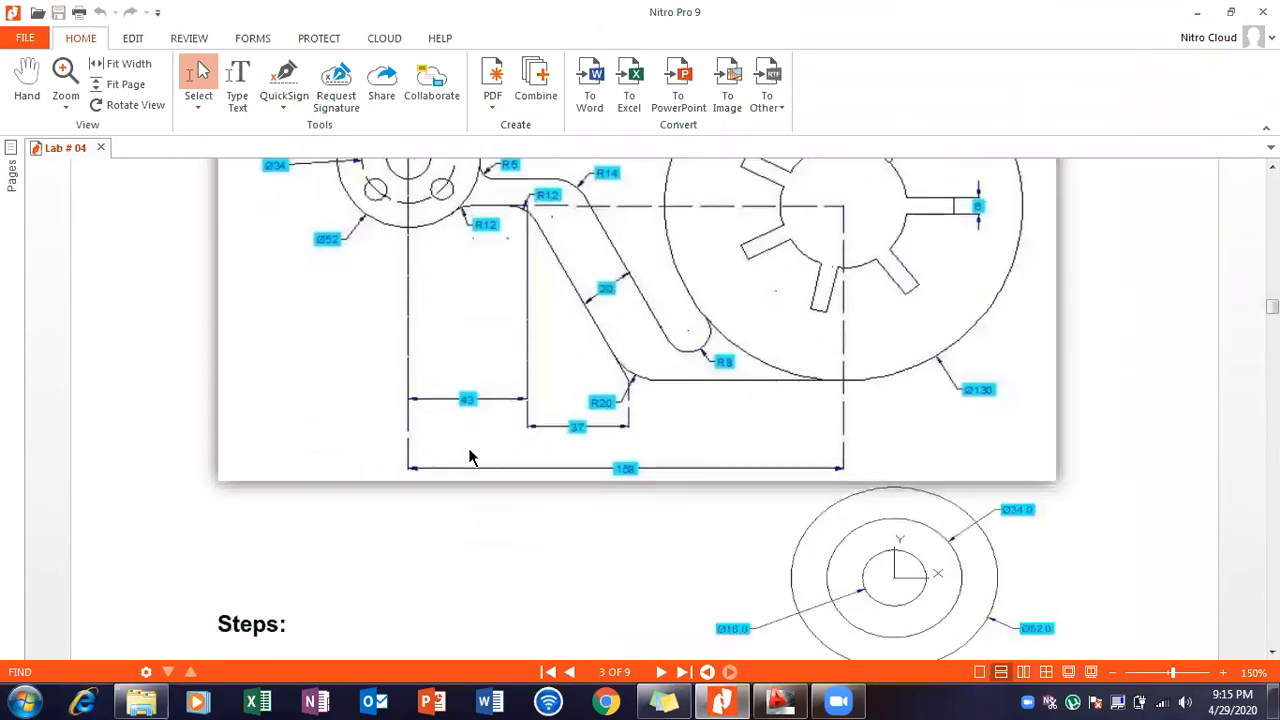
scroll(469, 450, "up", 2)
scroll(470, 455, "down", 1)
scroll(469, 449, "down", 4)
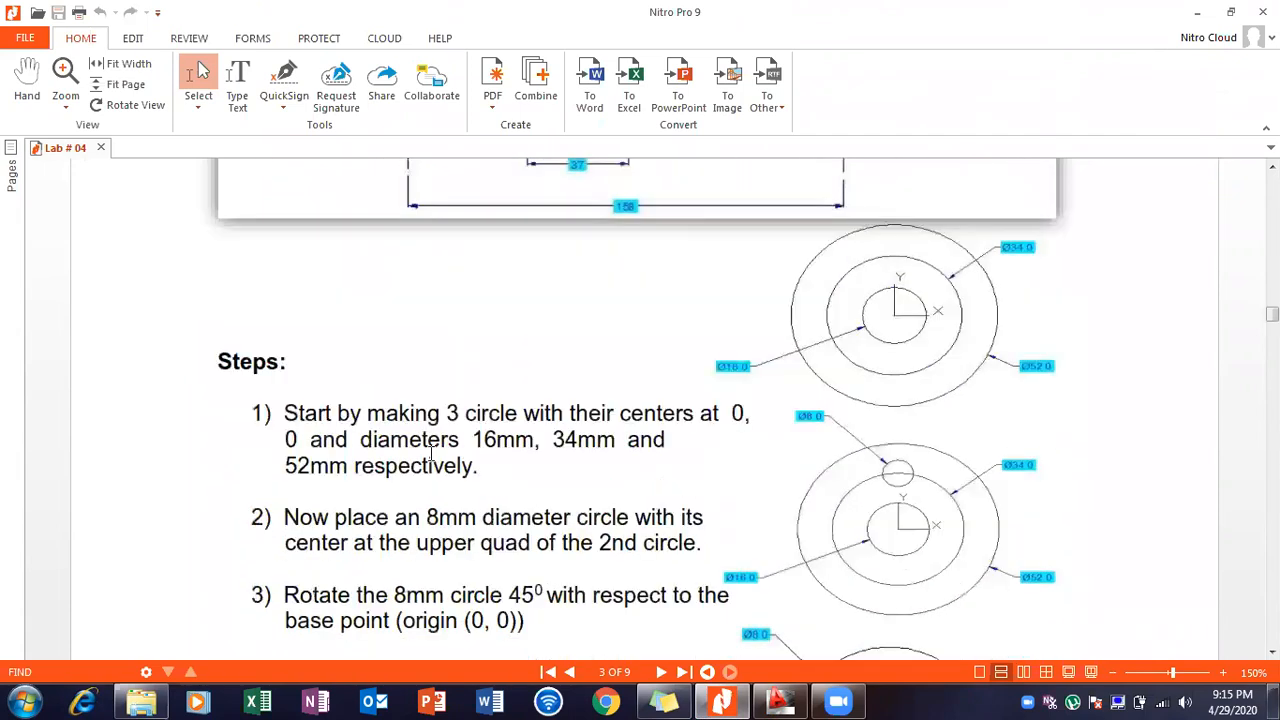
left_click_drag(287, 467, 343, 470)
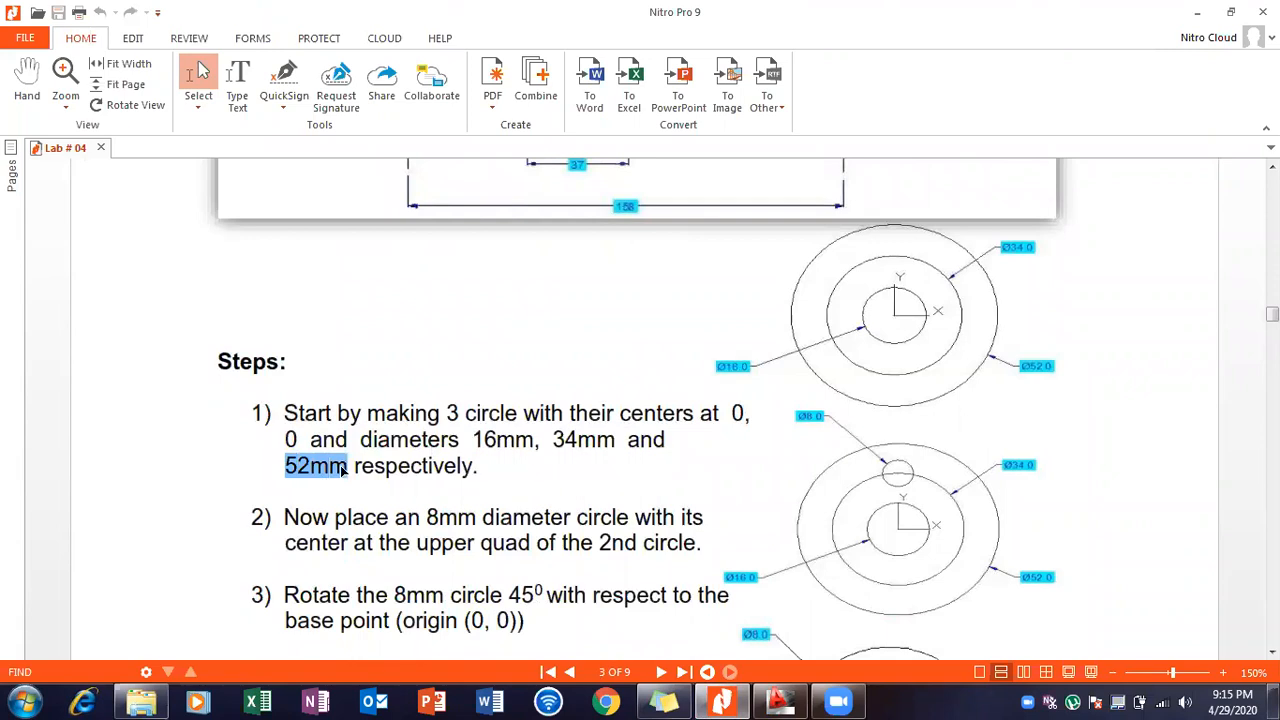
Switch to the AutoCAD drawing and set the diameter of the left outer circle centred at the origin to 52.
left_click(779, 702)
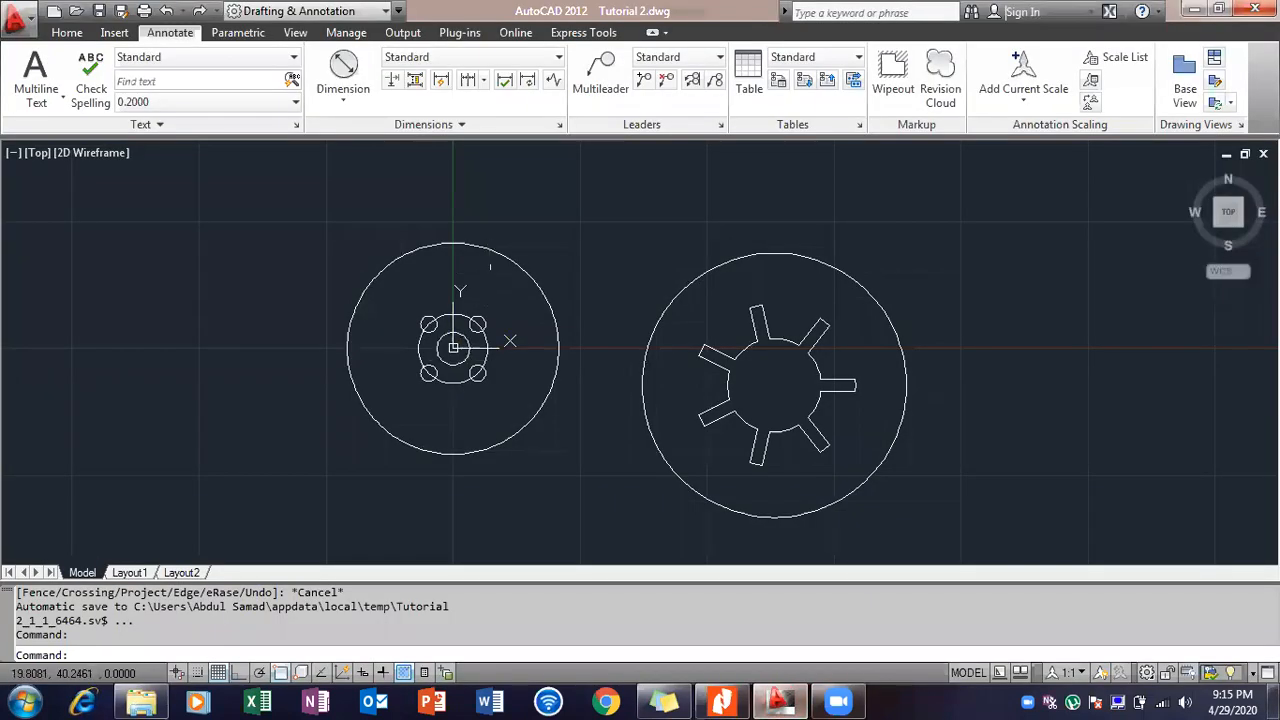
left_click(500, 256)
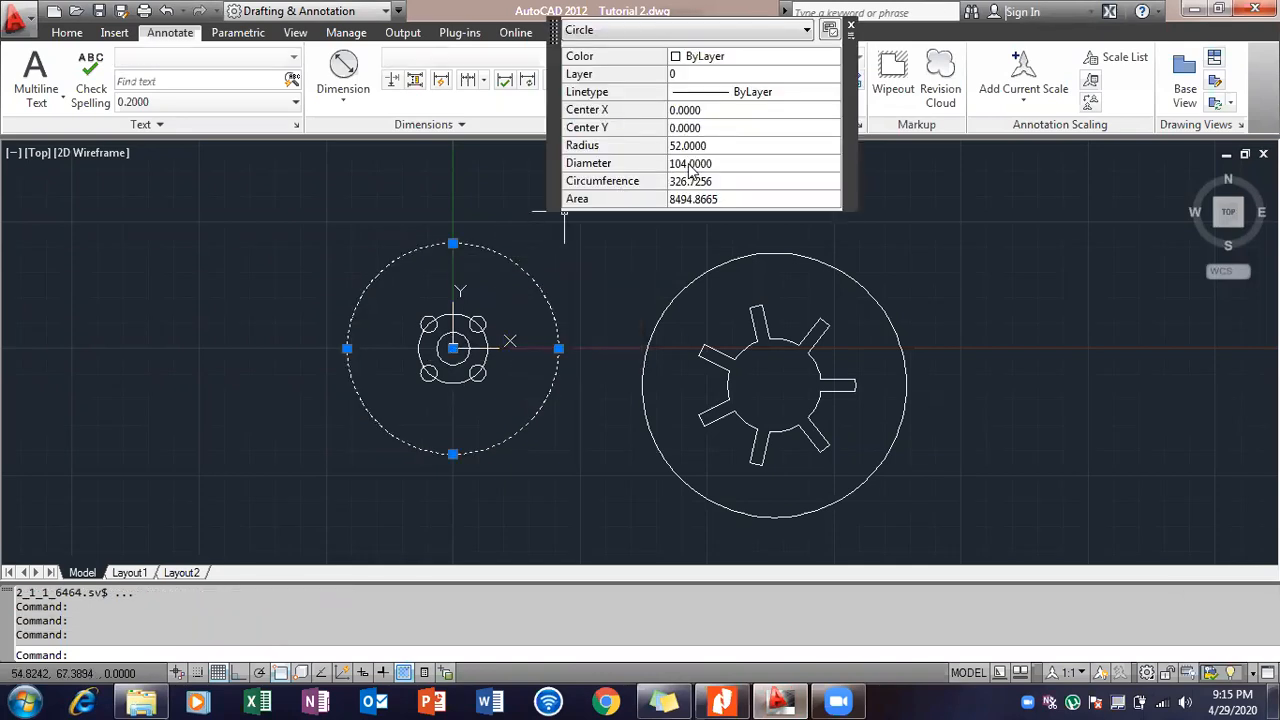
left_click(687, 163)
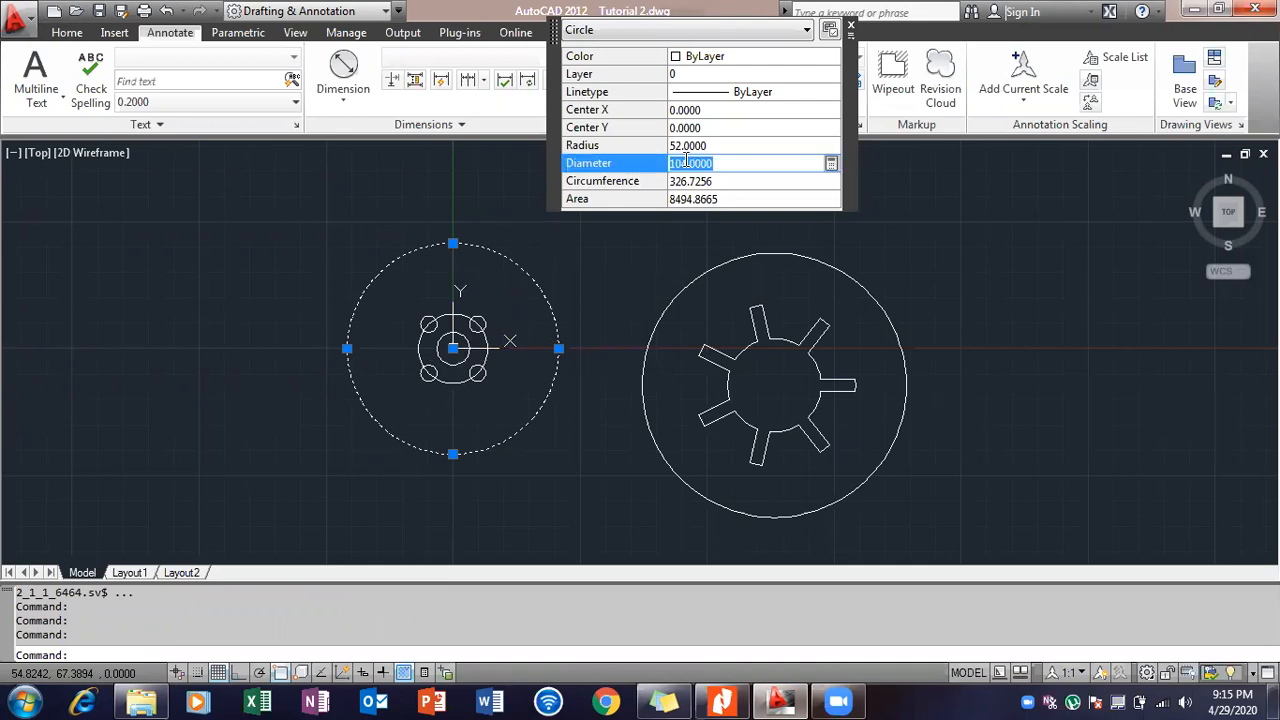
type("52")
key("Return")
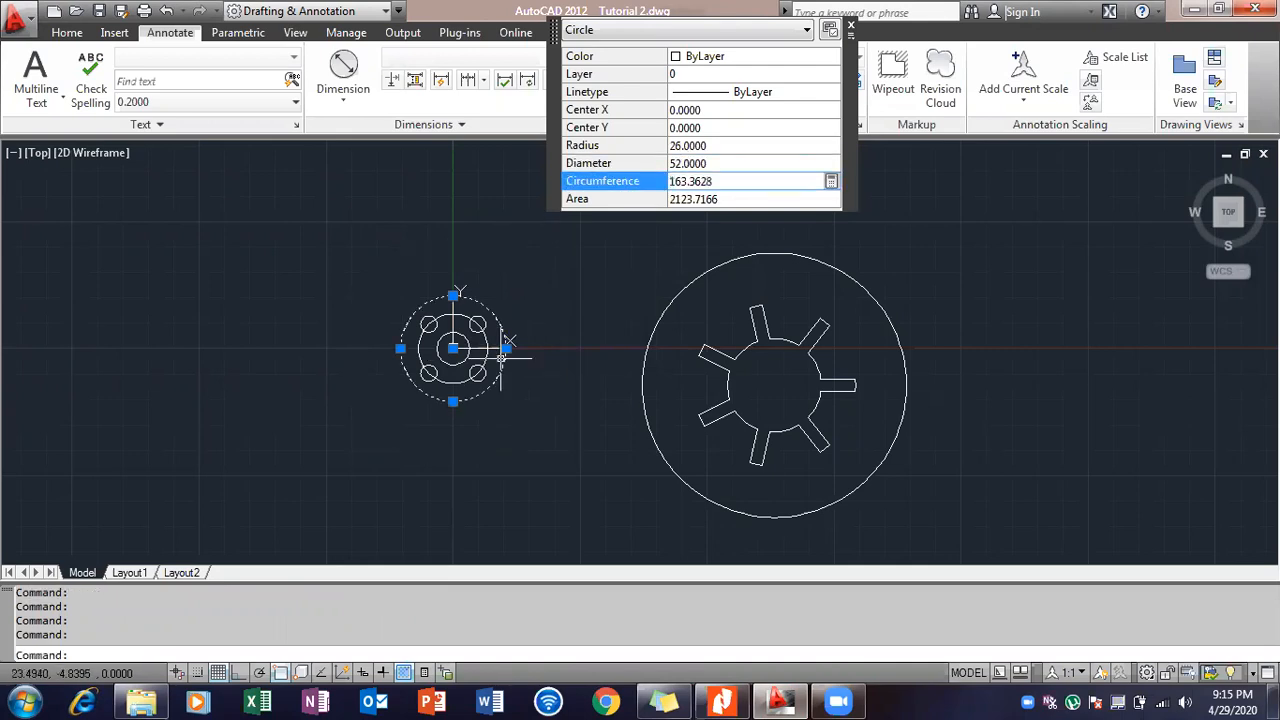
key("Escape")
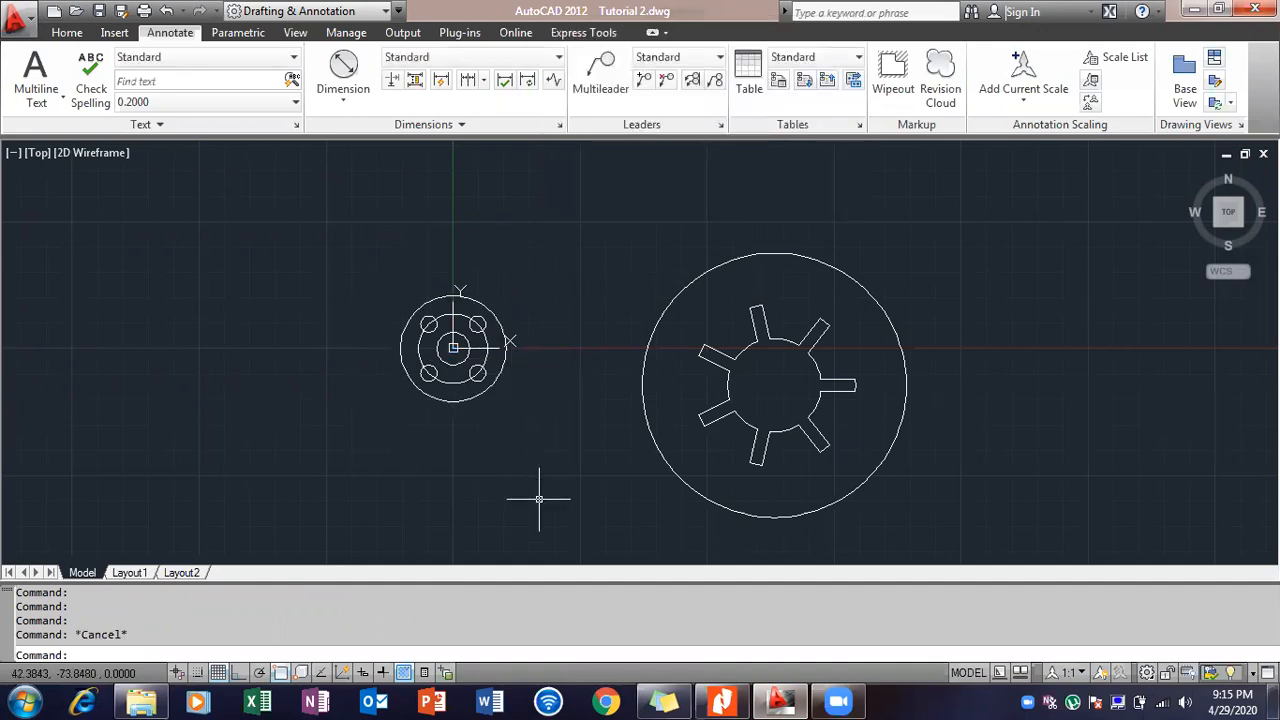
Switch to the Lab # 04 document in Nitro Pro, read instruction 9 and highlight the tangent circle's 180mm radius.
left_click(720, 700)
scroll(657, 555, "down", 3)
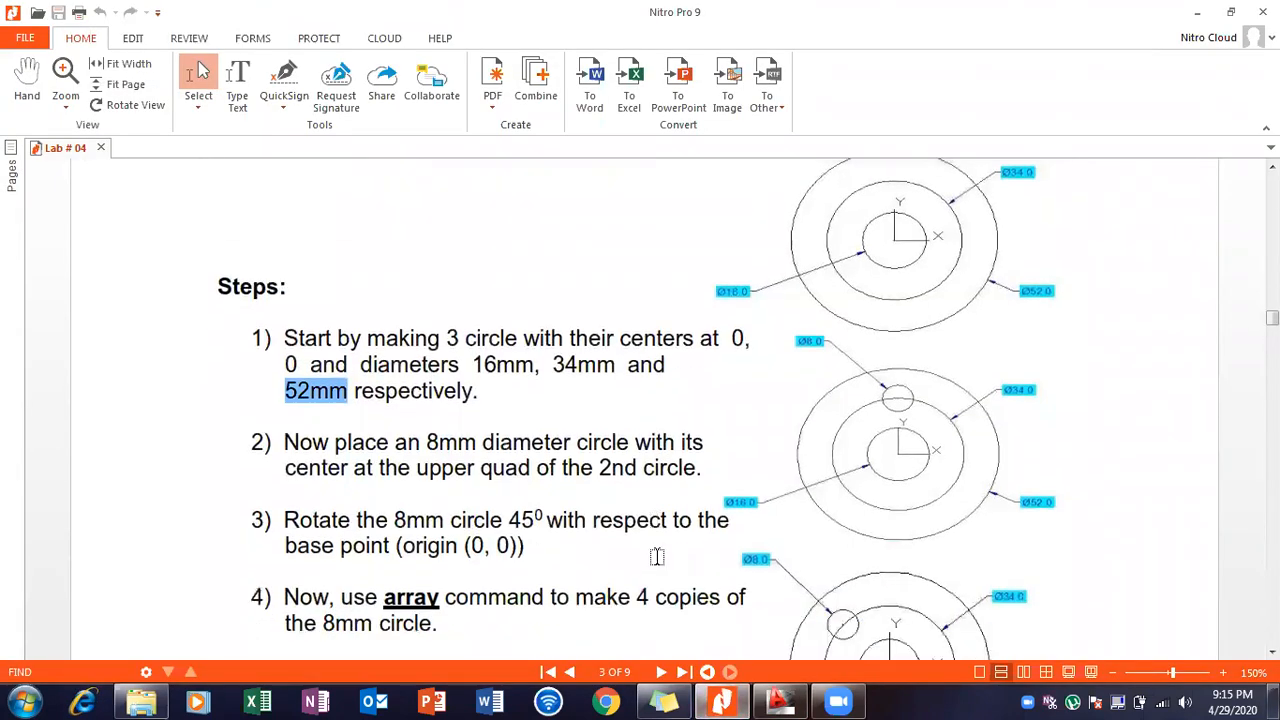
scroll(657, 555, "down", 10)
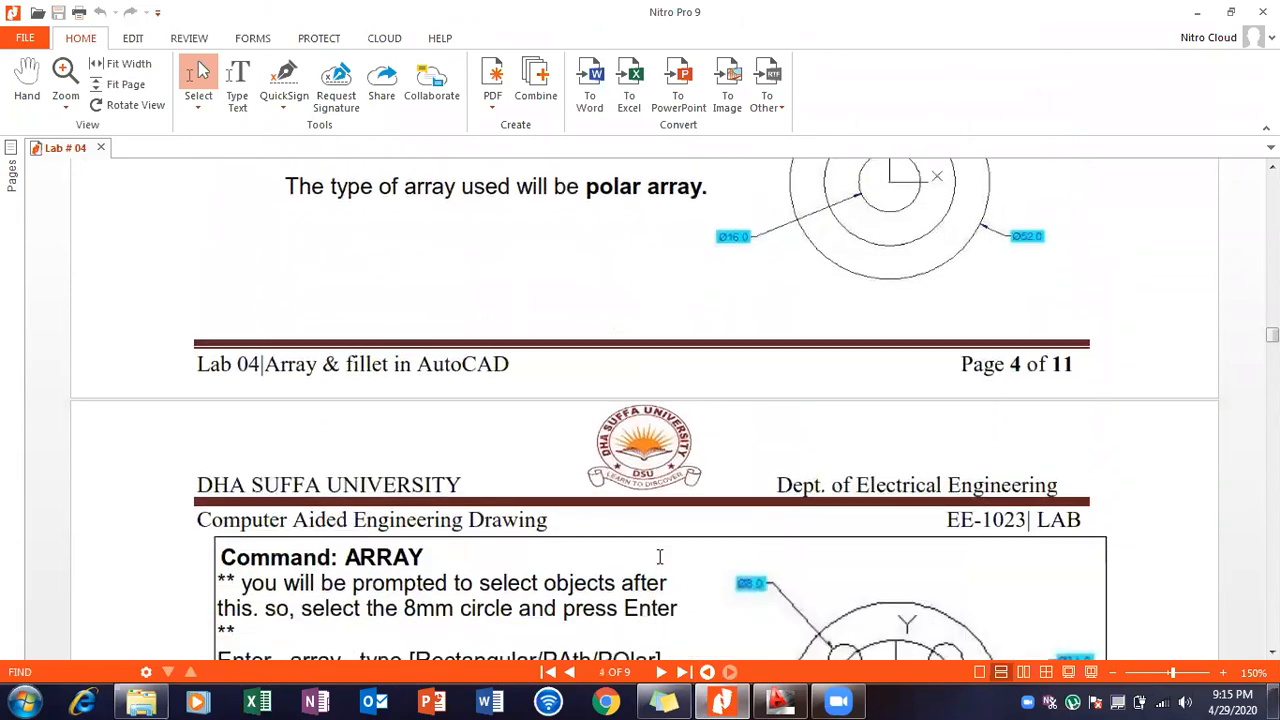
scroll(657, 555, "down", 10)
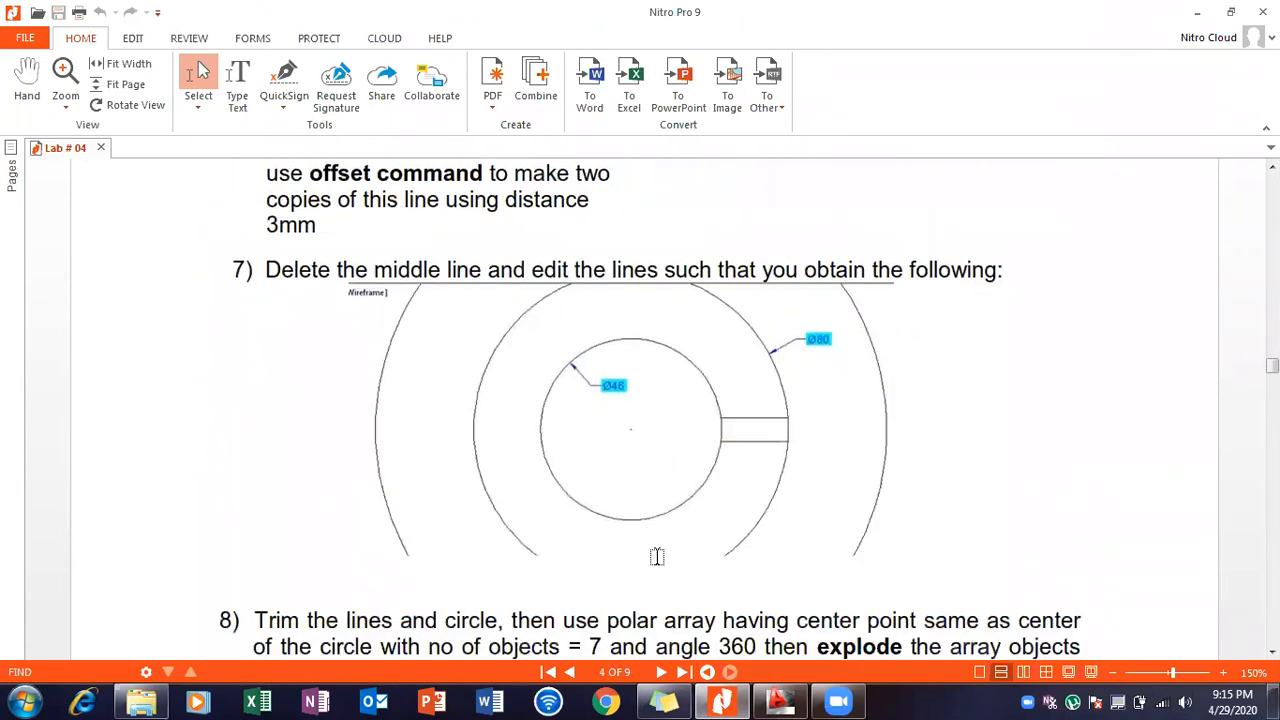
scroll(658, 560, "down", 10)
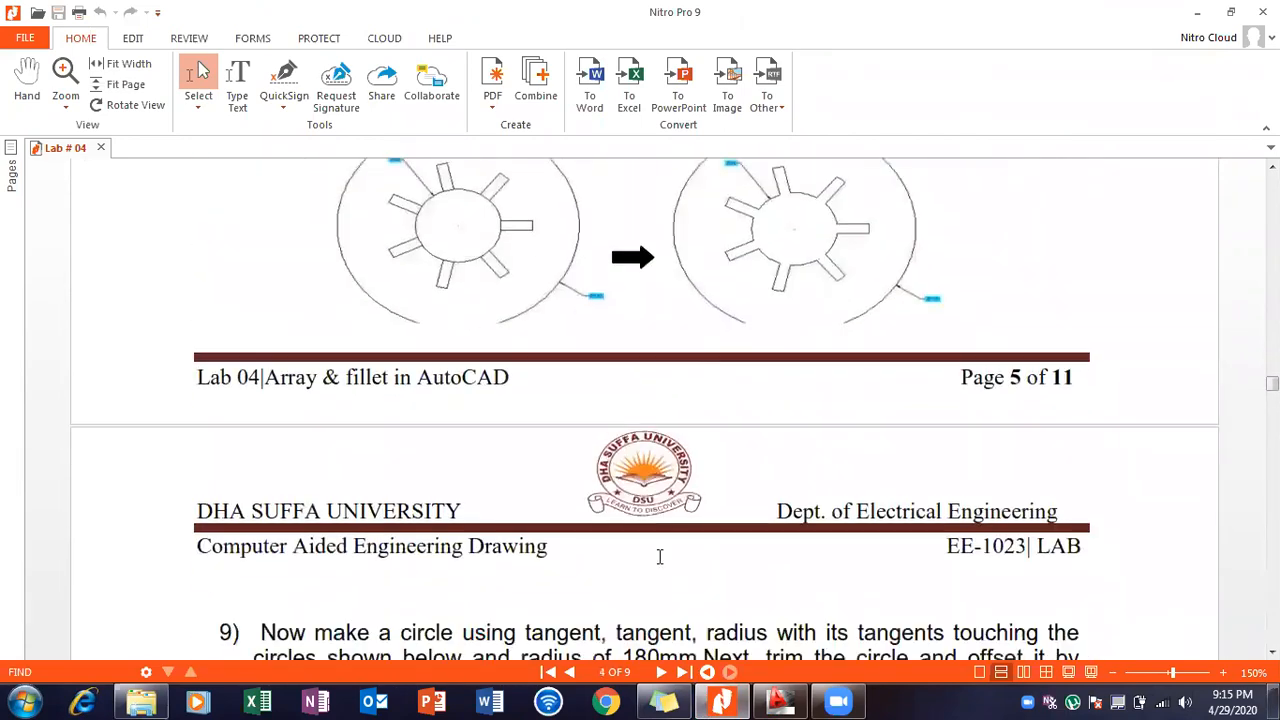
scroll(658, 563, "down", 6)
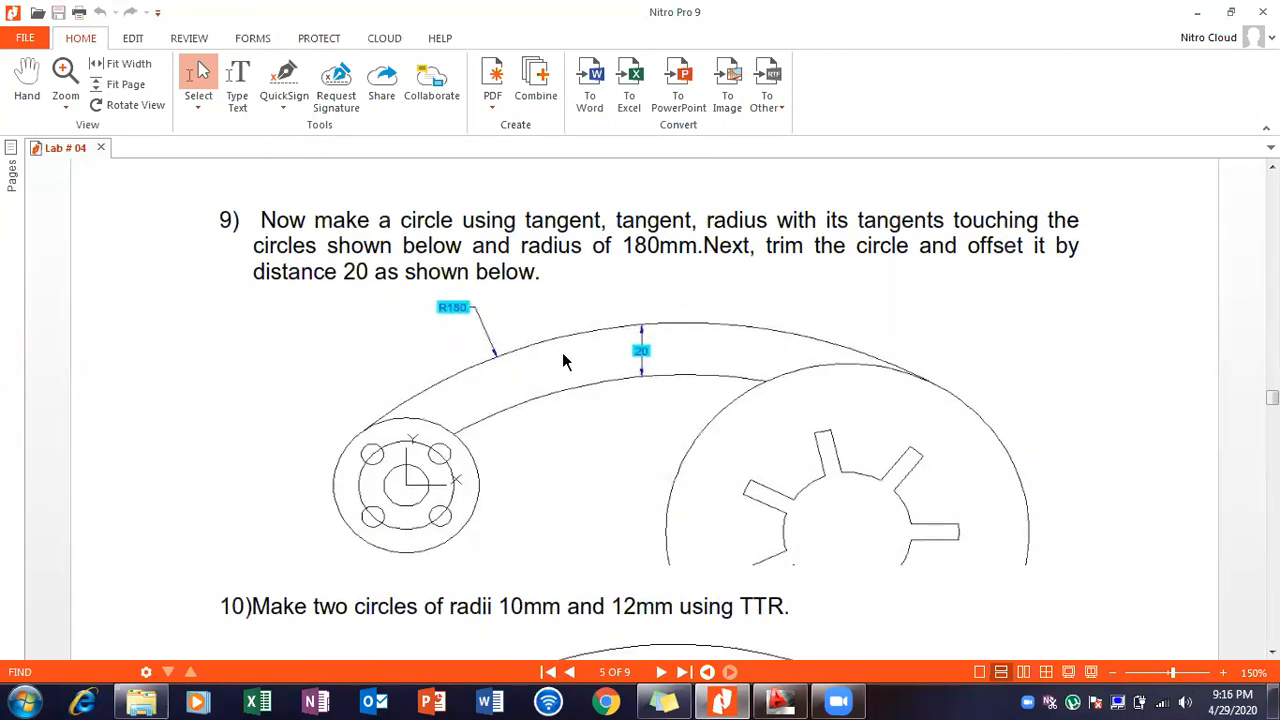
double_click(647, 246)
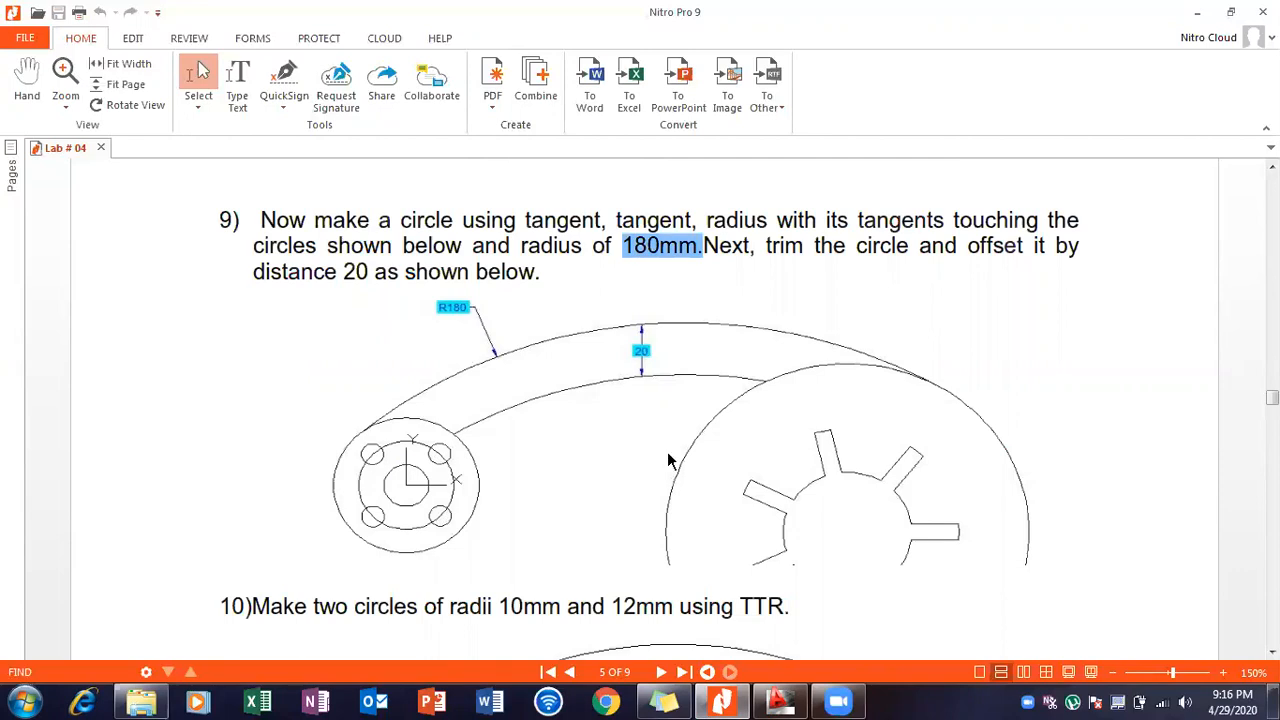
In AutoCAD, try a tangent-tangent-radius circle of radius 180, picking the upper edges of both outer circles, and undo it.
left_click(779, 702)
type("c")
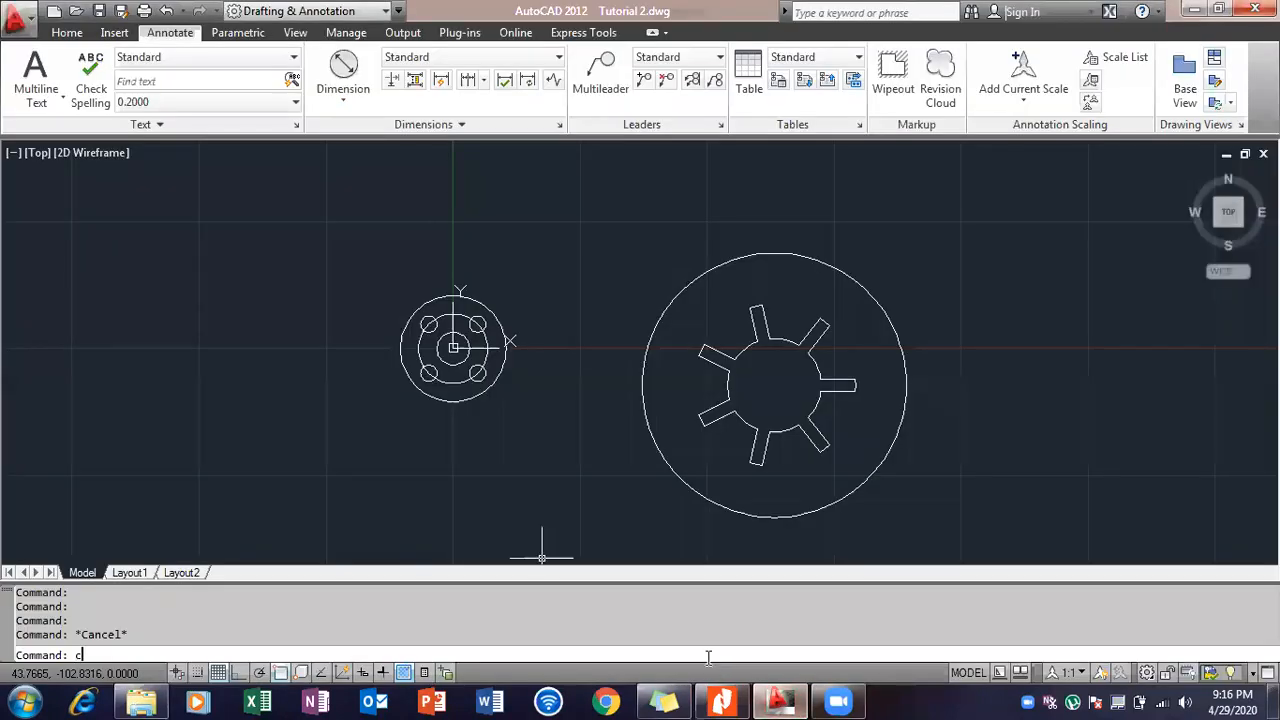
key("Return")
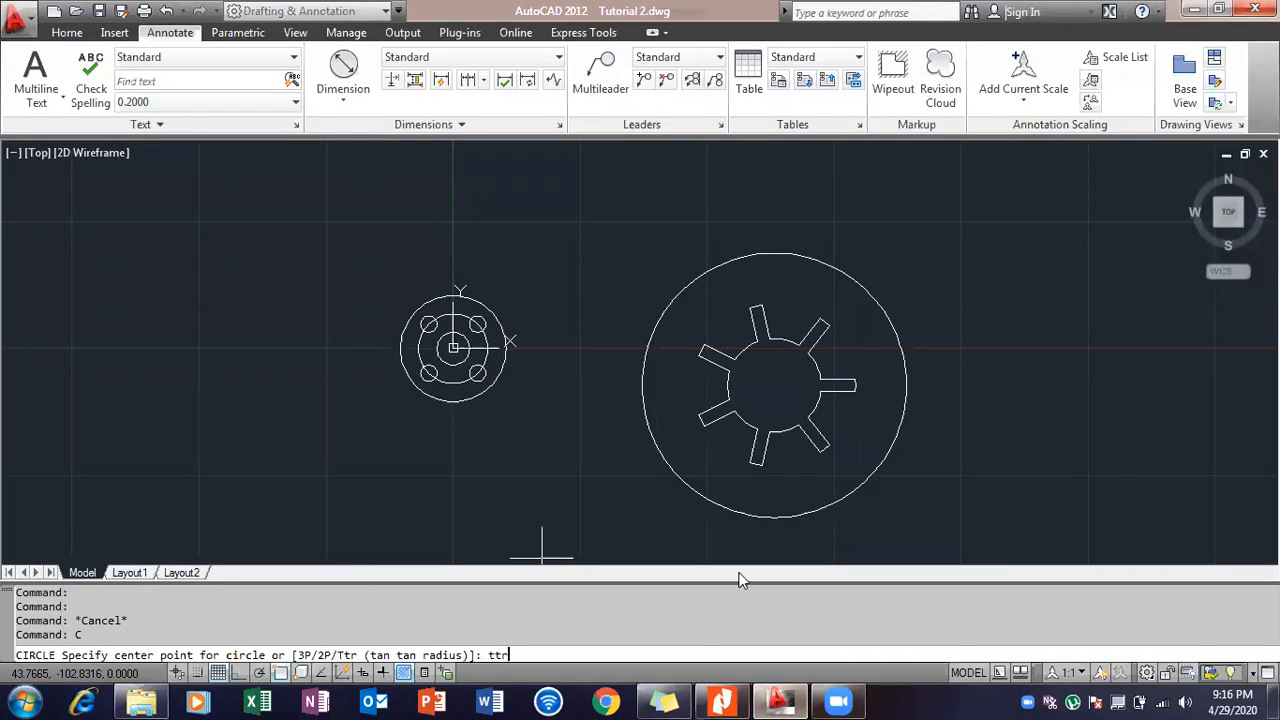
type("ttr")
key("Return")
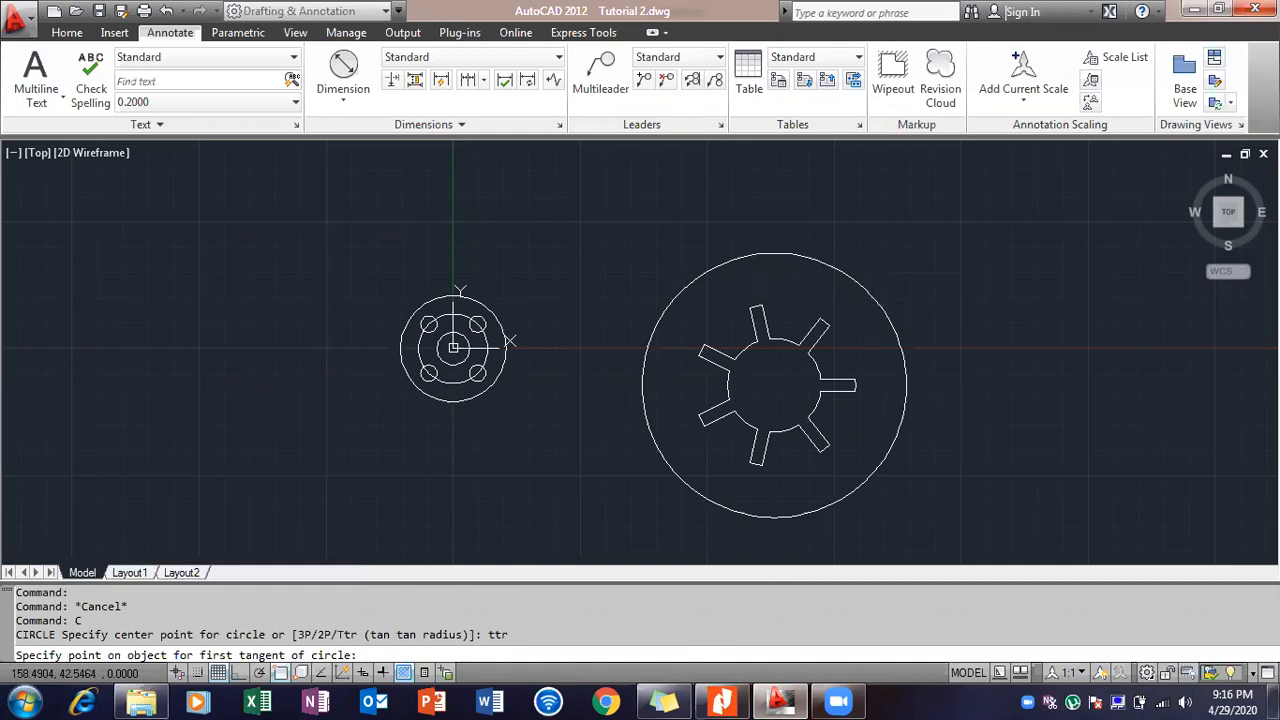
left_click(775, 254)
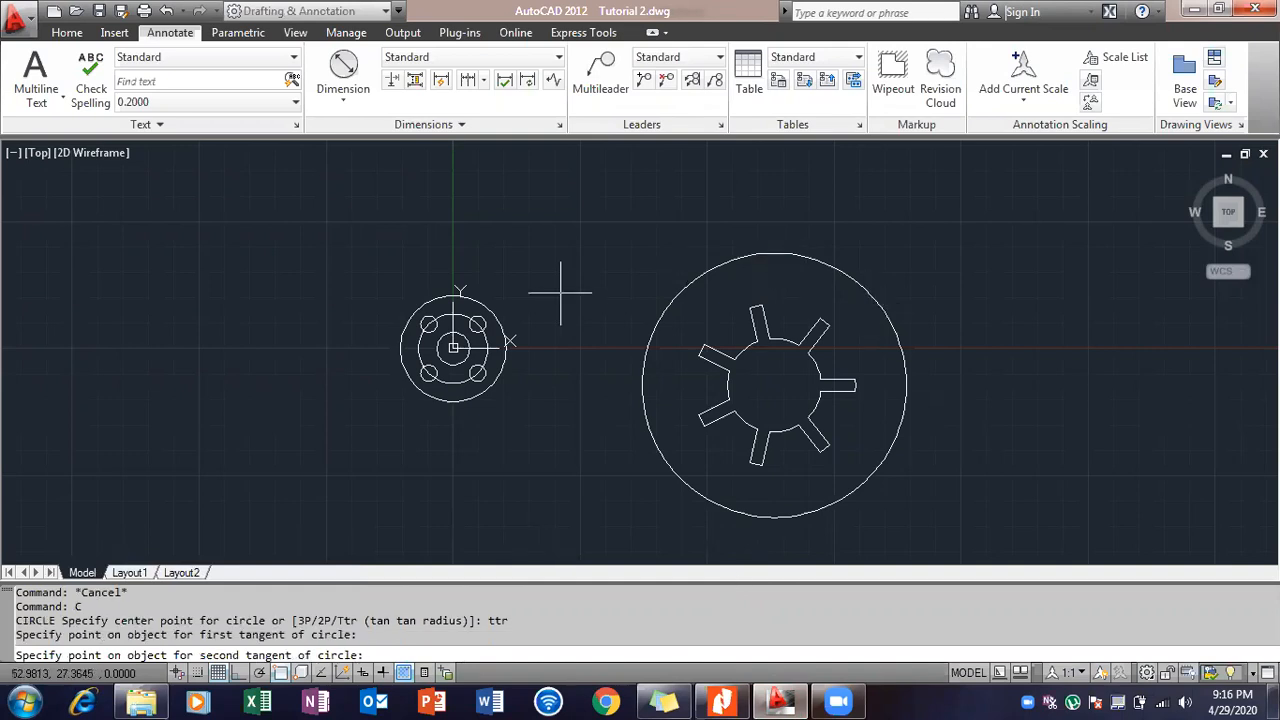
left_click(493, 304)
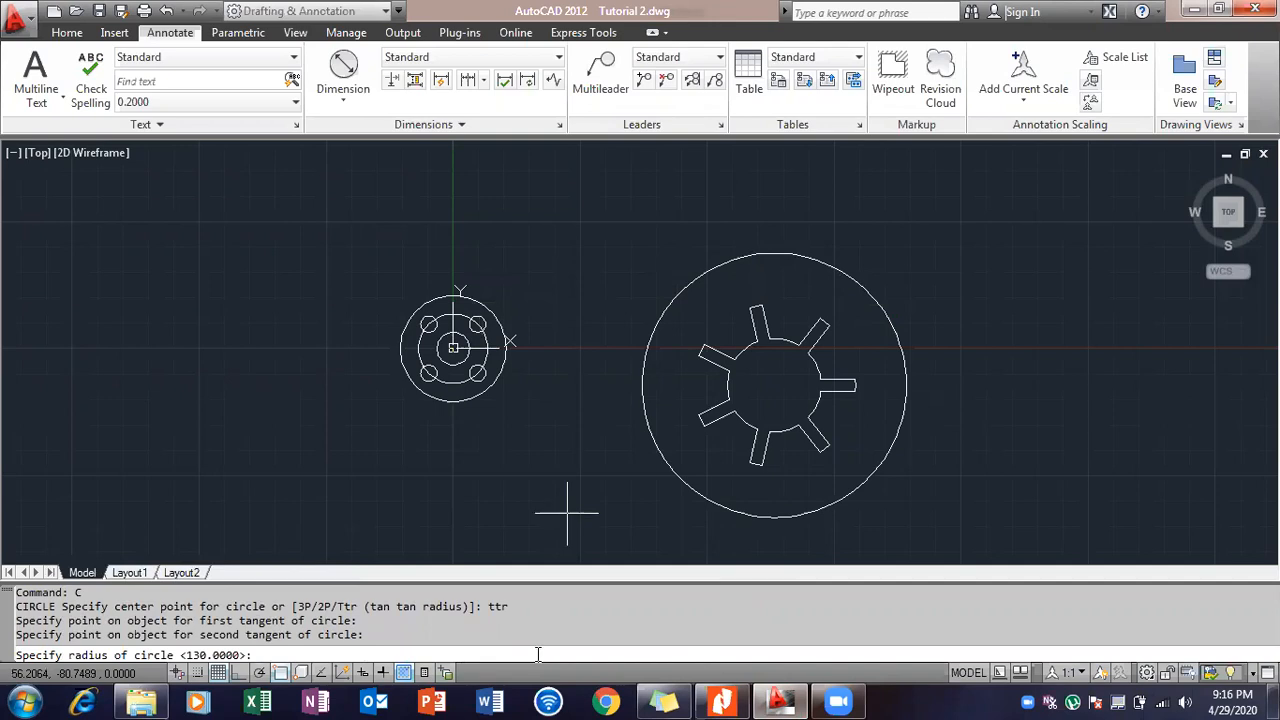
left_click(712, 697)
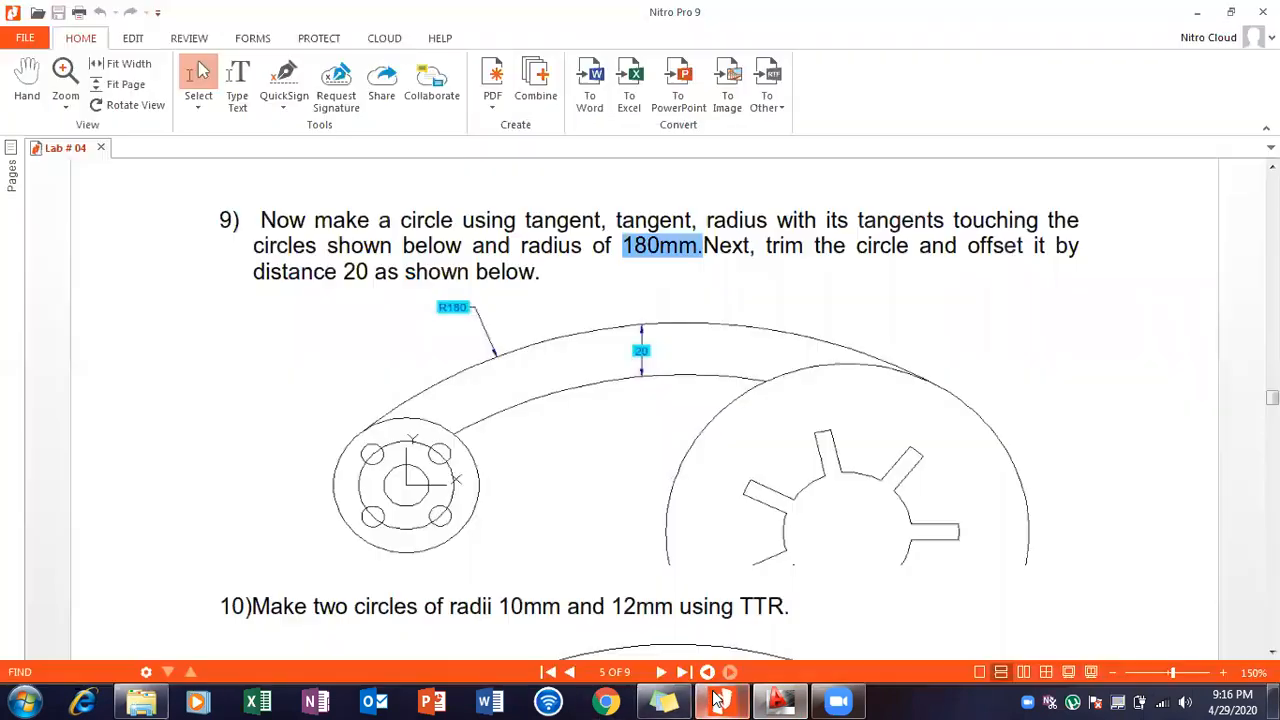
left_click(708, 694)
type("180")
key("Return")
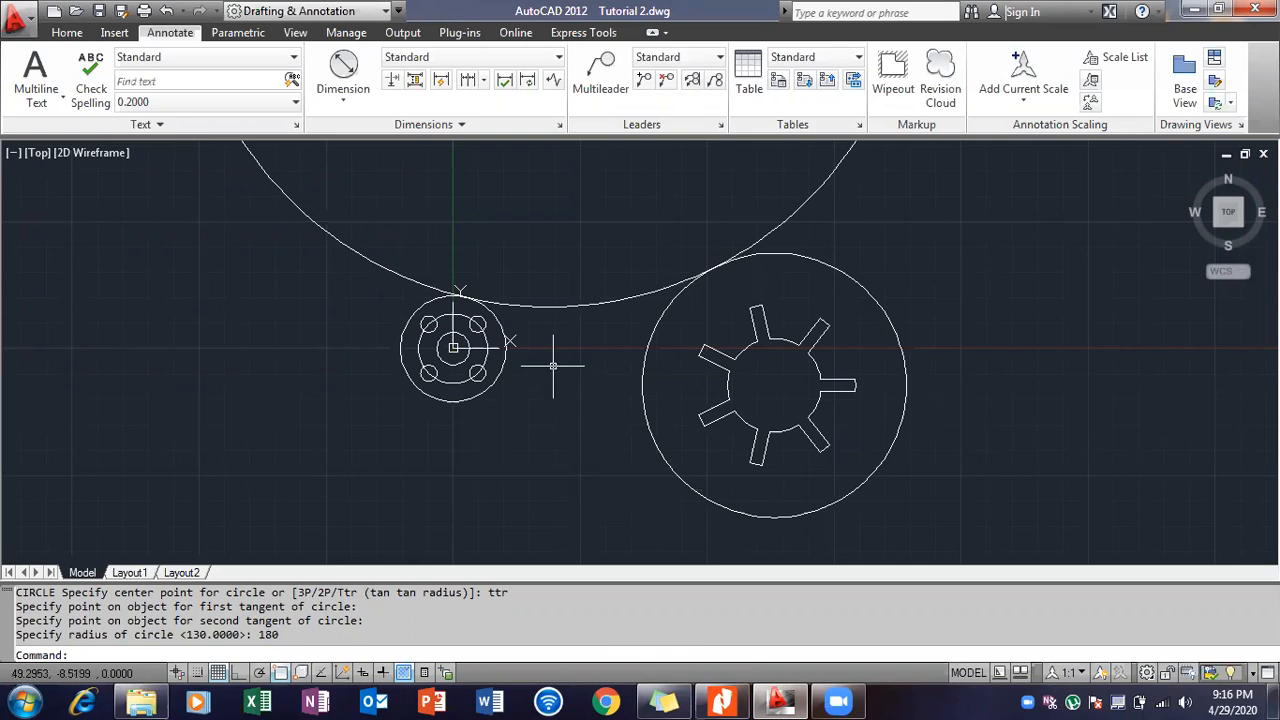
key("ctrl+z")
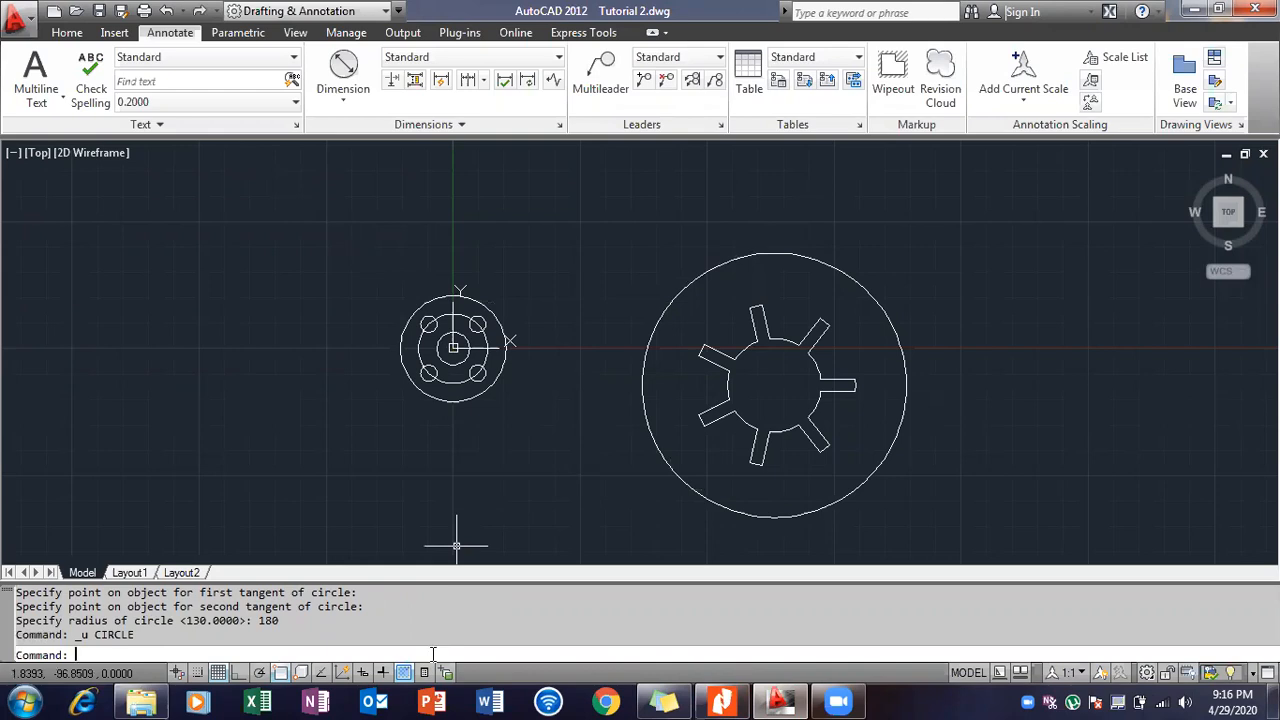
Draw a tangent-tangent-radius circle of radius 180, touching the small outer circle's left side and the large outer circle's right side.
type("e")
key("Return")
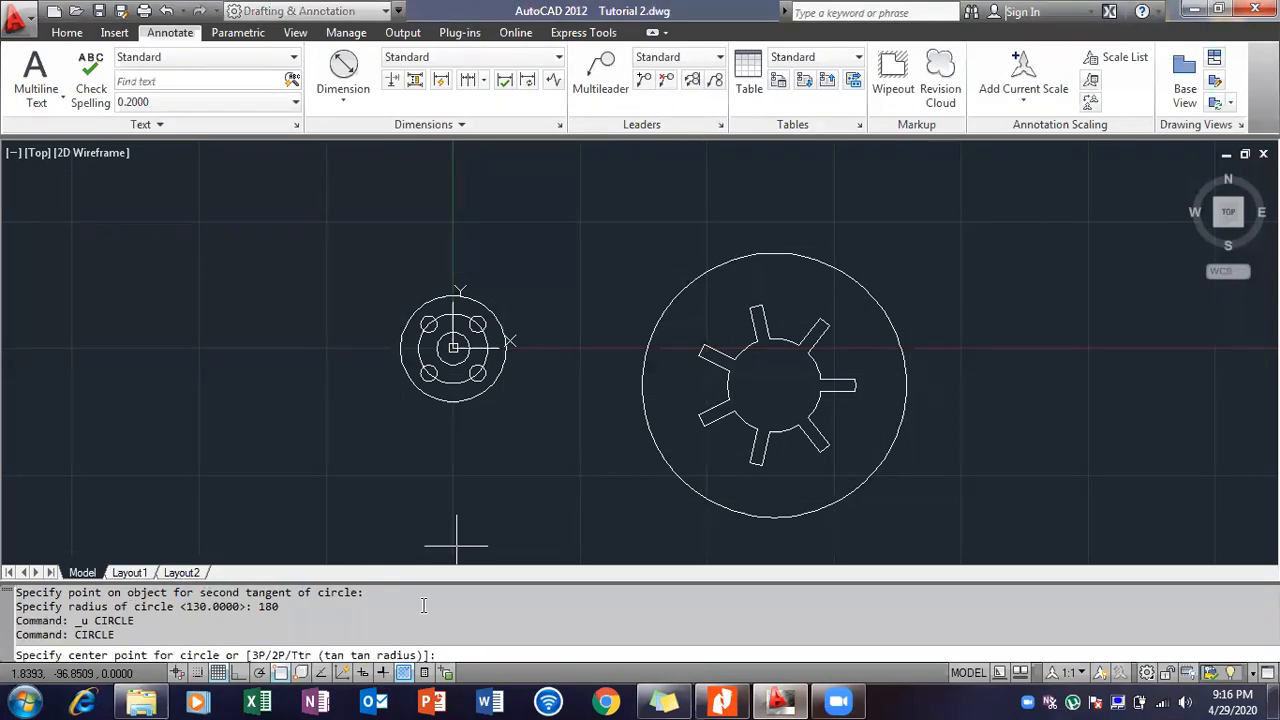
type("ttr")
key("Return")
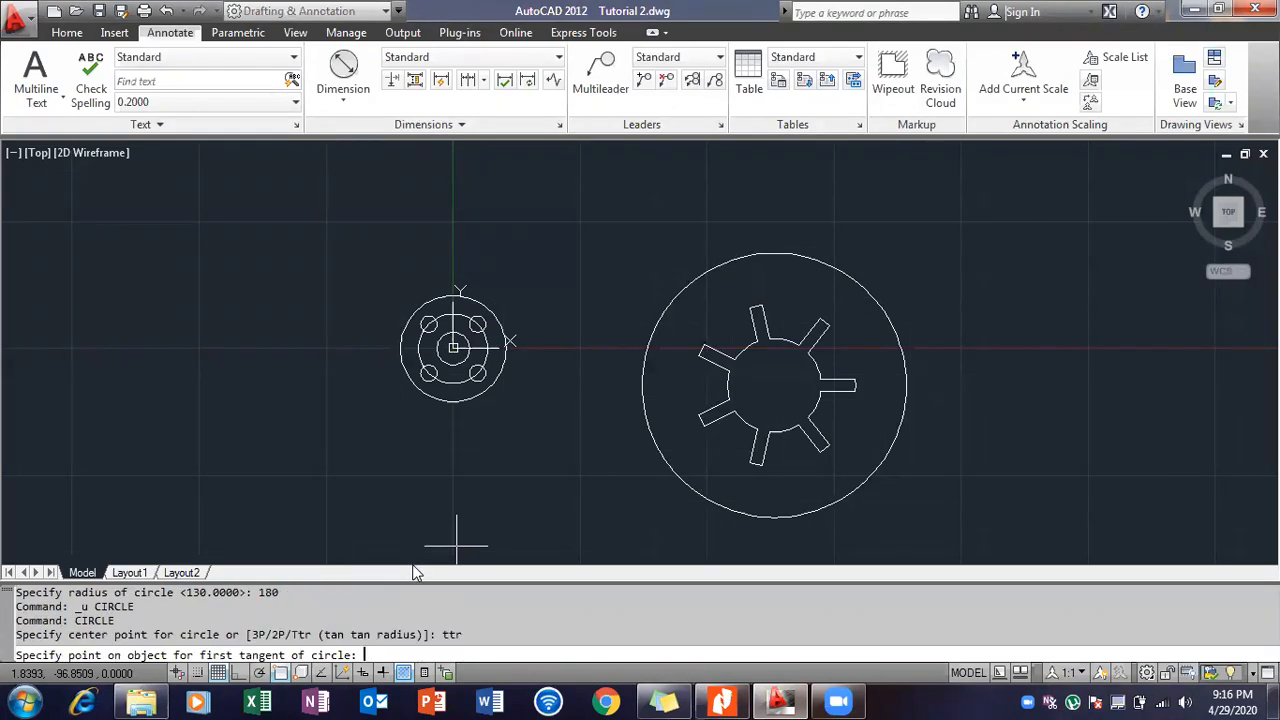
left_click(402, 341)
left_click(892, 313)
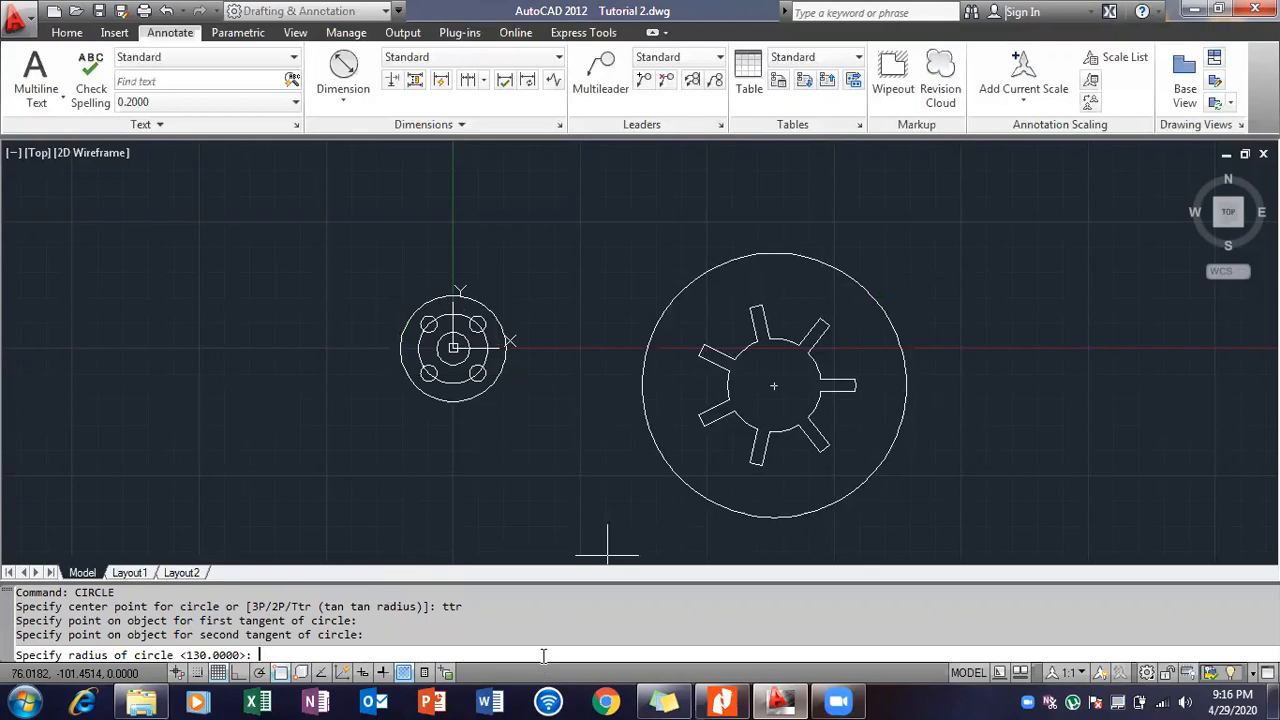
type("180")
key("Return")
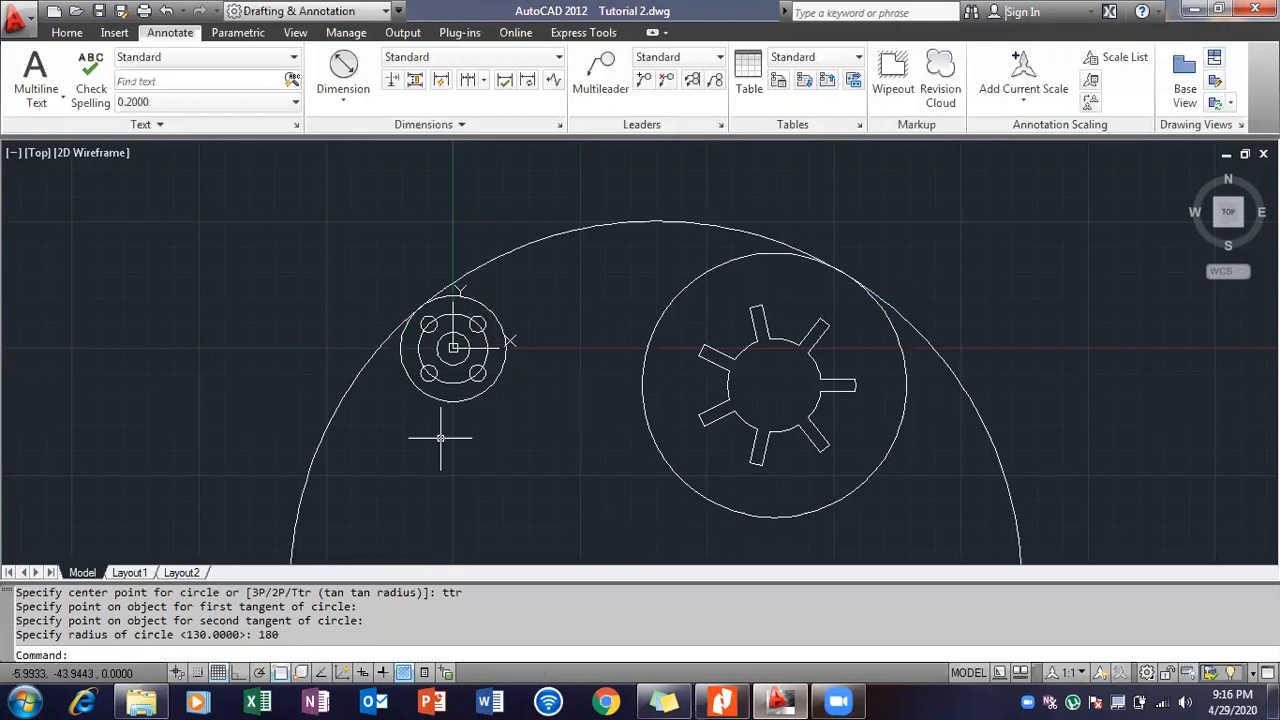
Trim away the lower part of the radius 180 circle, keeping only the arc above the two outer circles.
scroll(501, 432, "down", 1)
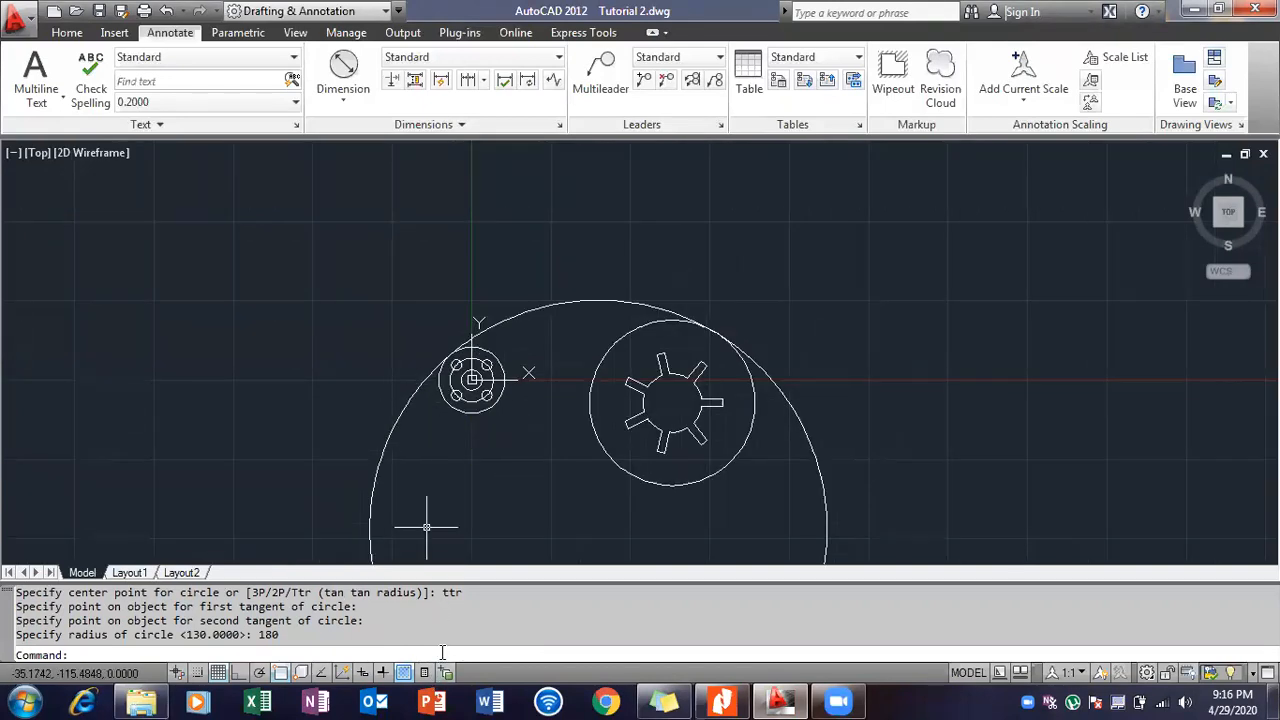
key("Return")
key("Return")
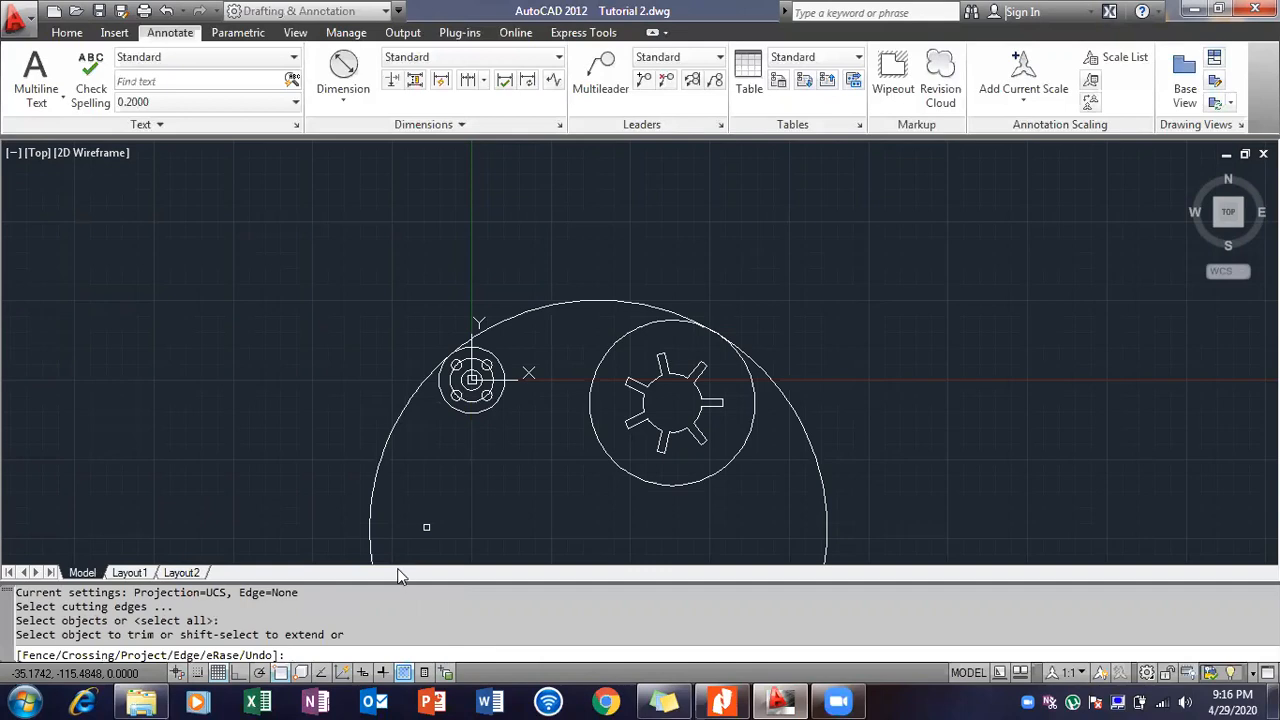
left_click(368, 509)
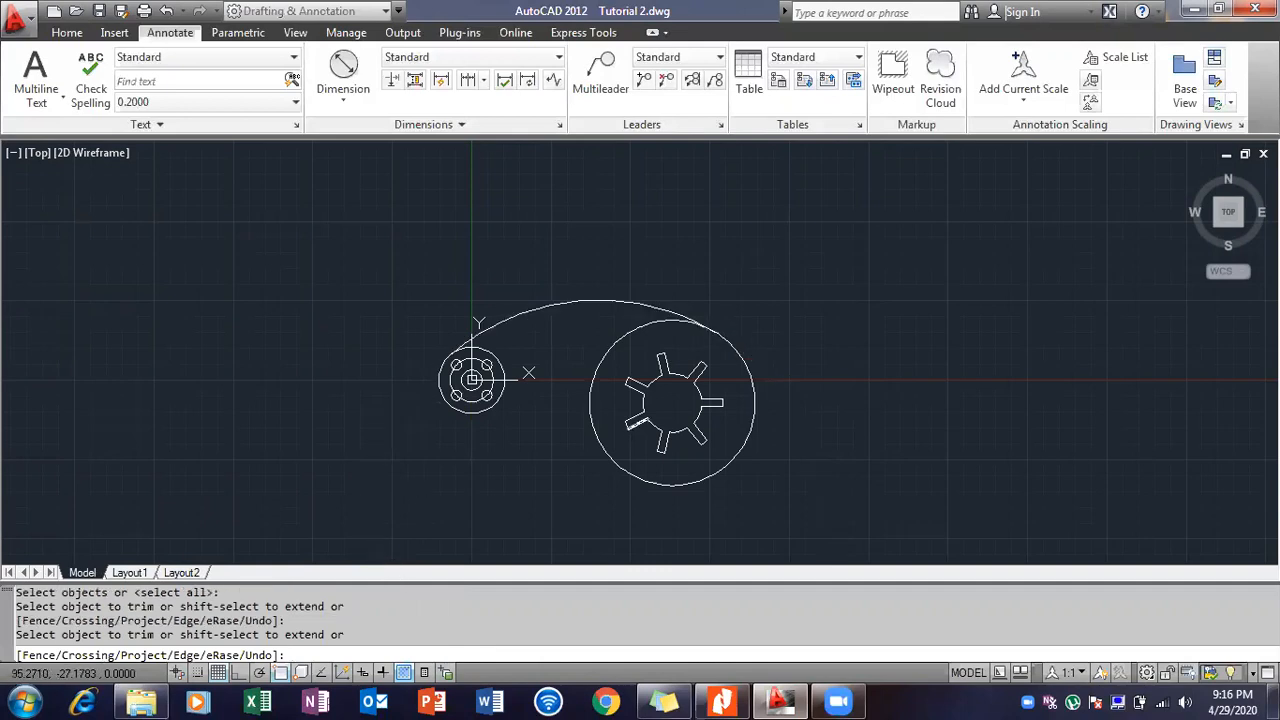
key("Escape")
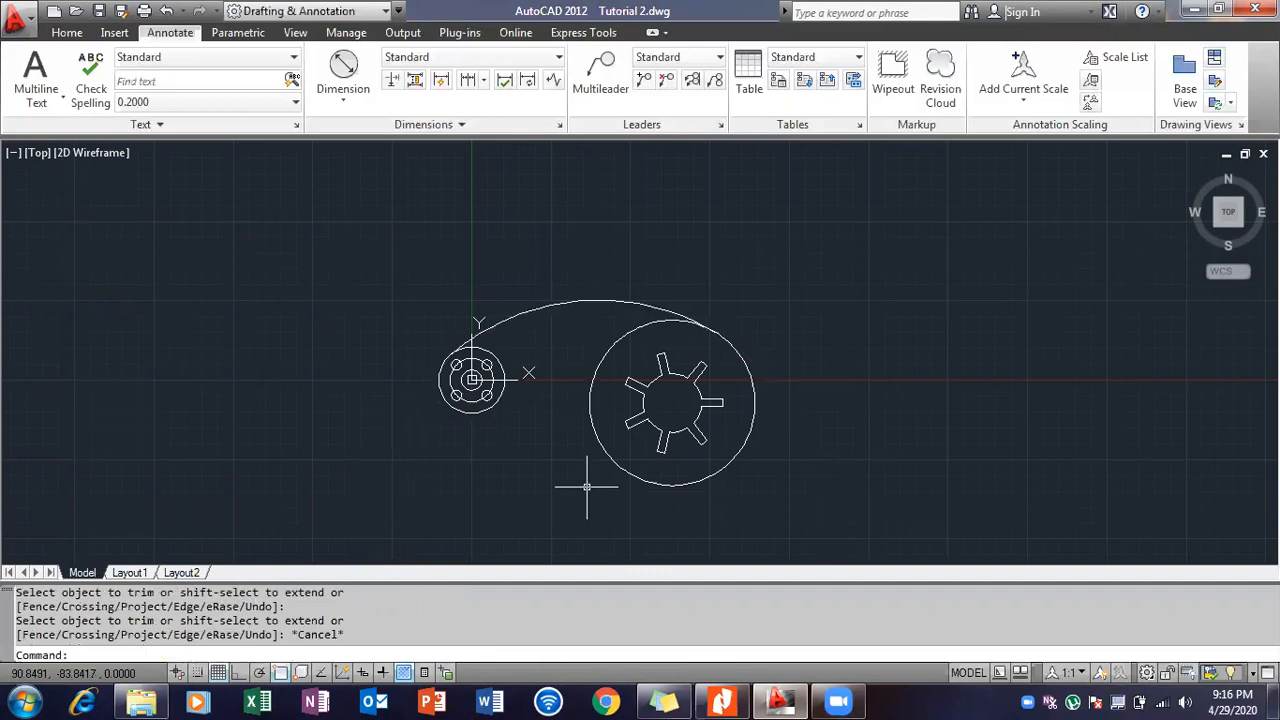
Switch to the Lab # 04 document in Nitro Pro and check instruction 9 and its figure for the arc's offset.
left_click(766, 698)
left_click(767, 698)
left_click(724, 698)
scroll(601, 518, "down", 3)
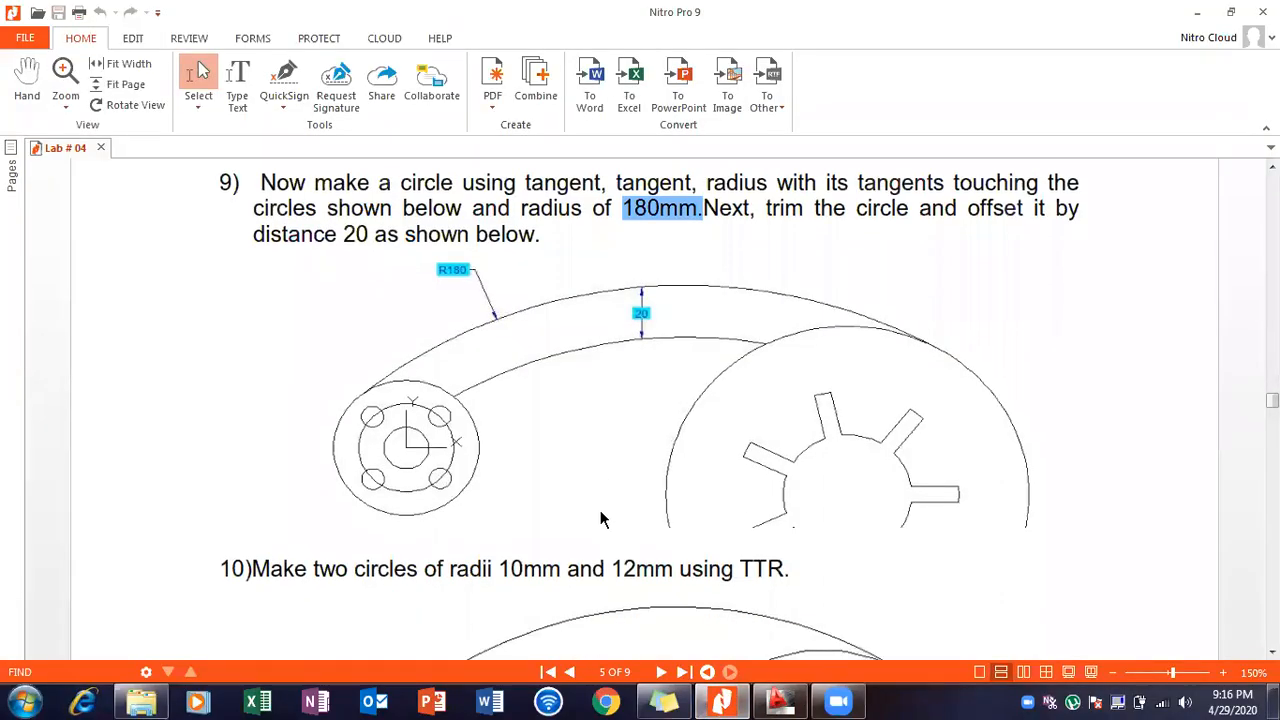
scroll(541, 393, "up", 1)
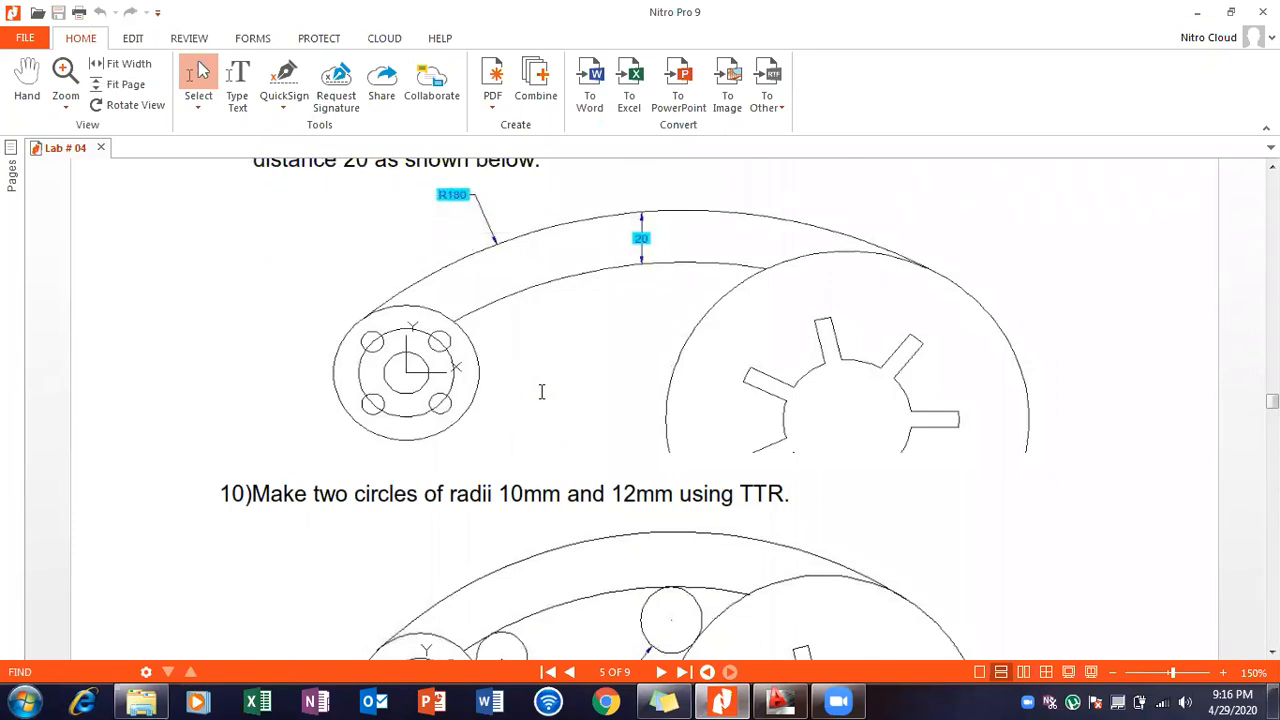
scroll(541, 393, "up", 1)
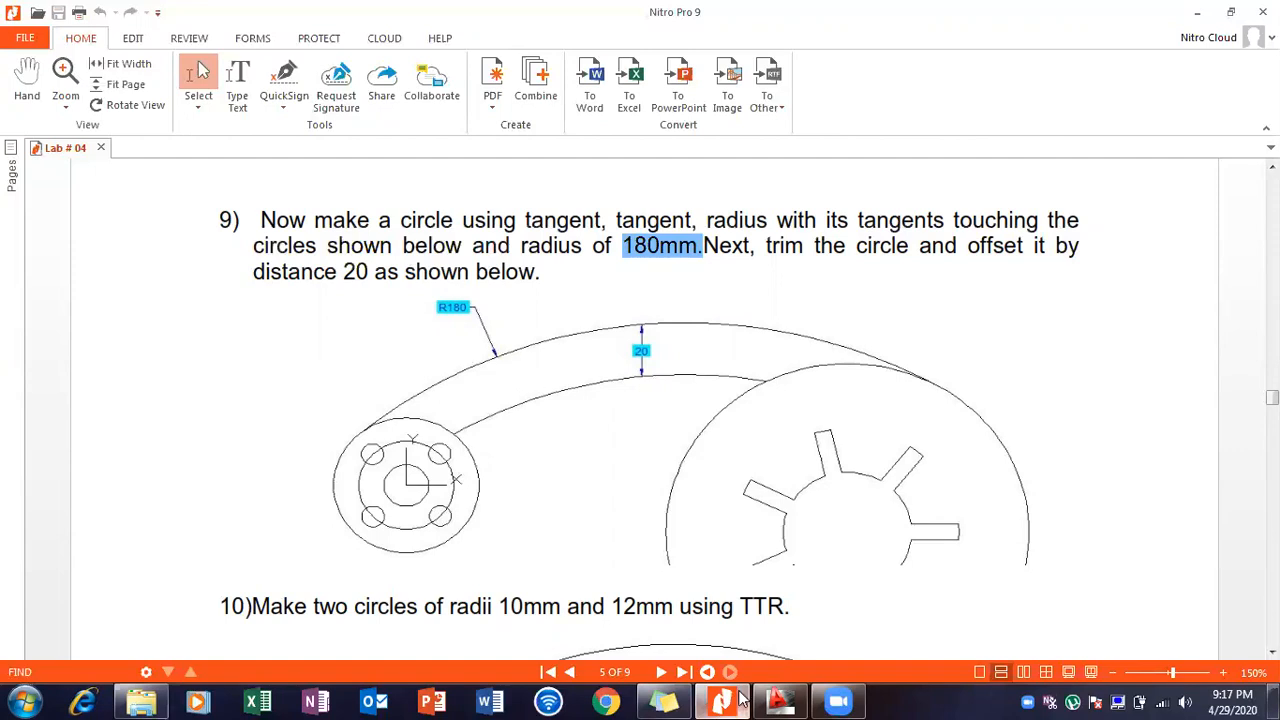
In AutoCAD, offset the radius 180 arc by 20 toward its inner side, below the original arc.
left_click(780, 703)
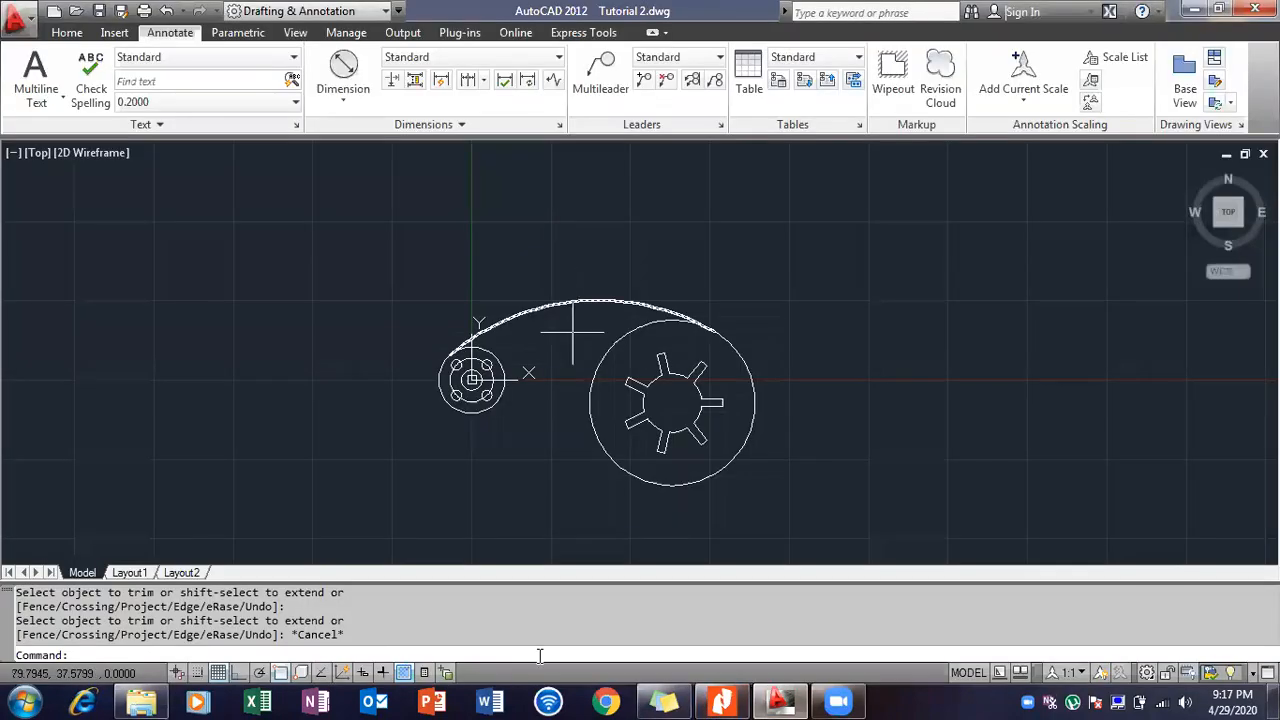
scroll(530, 442, "up", 3)
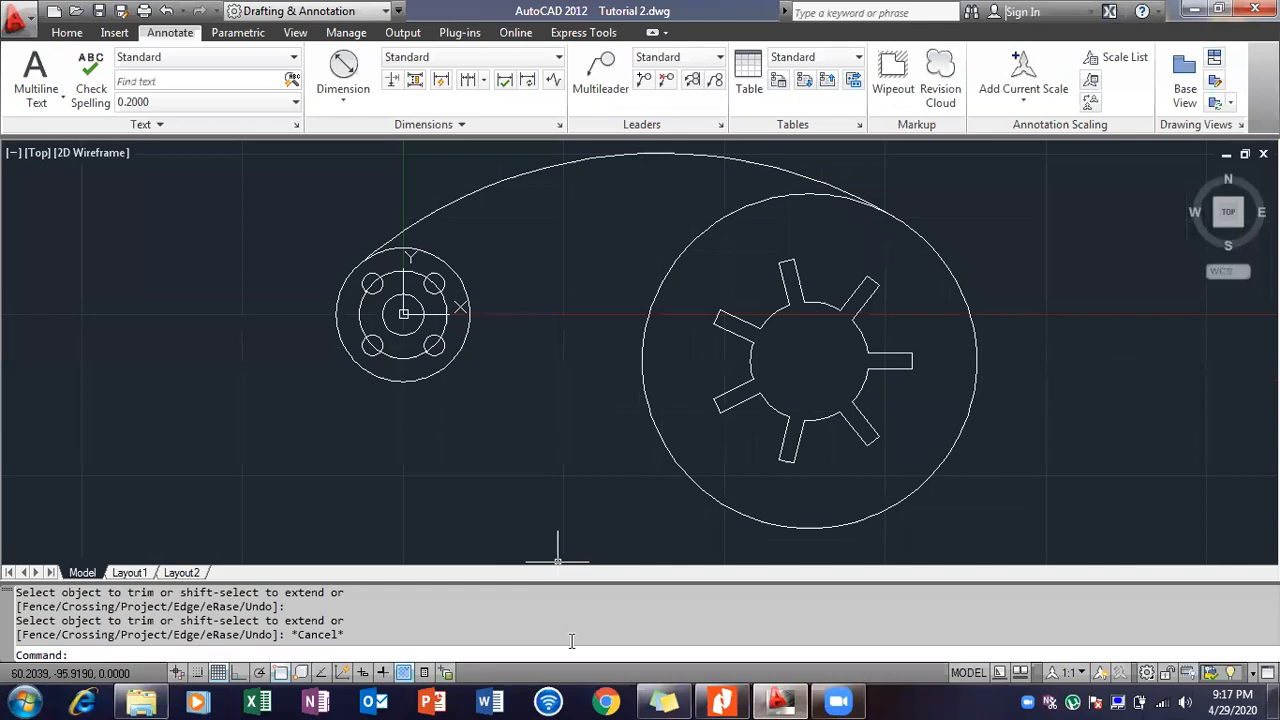
type("OFFs")
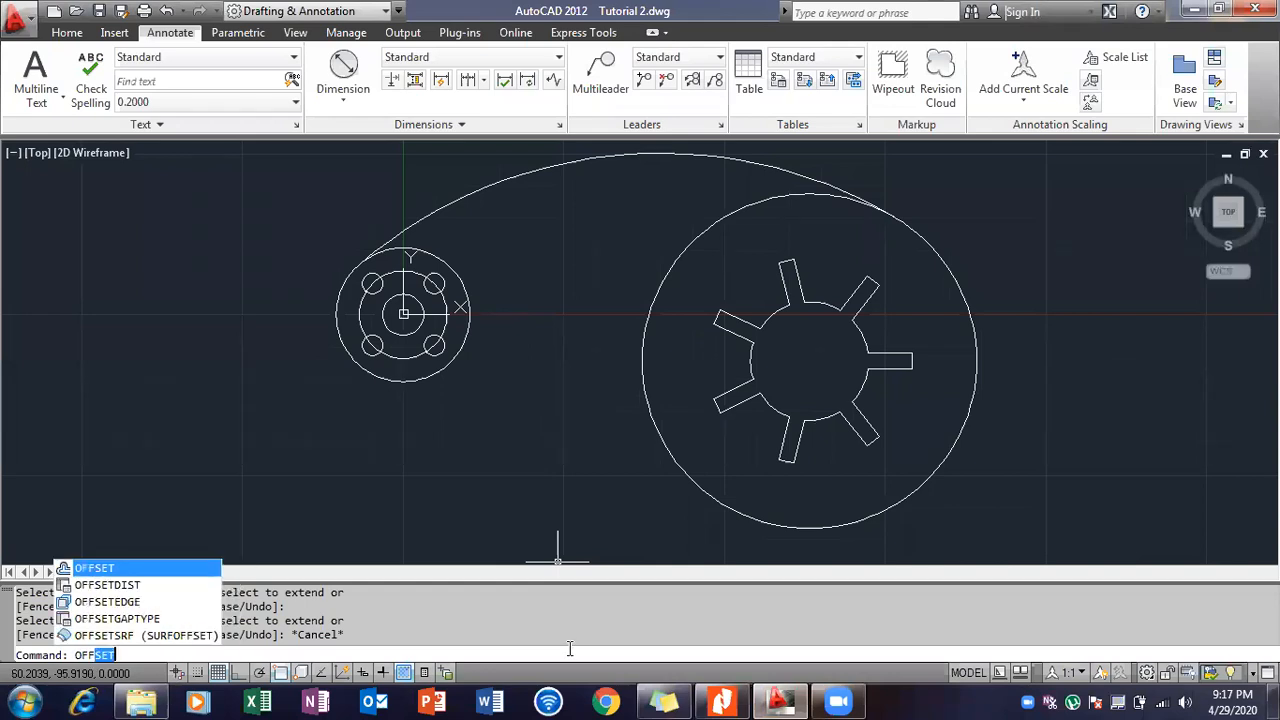
key("Return")
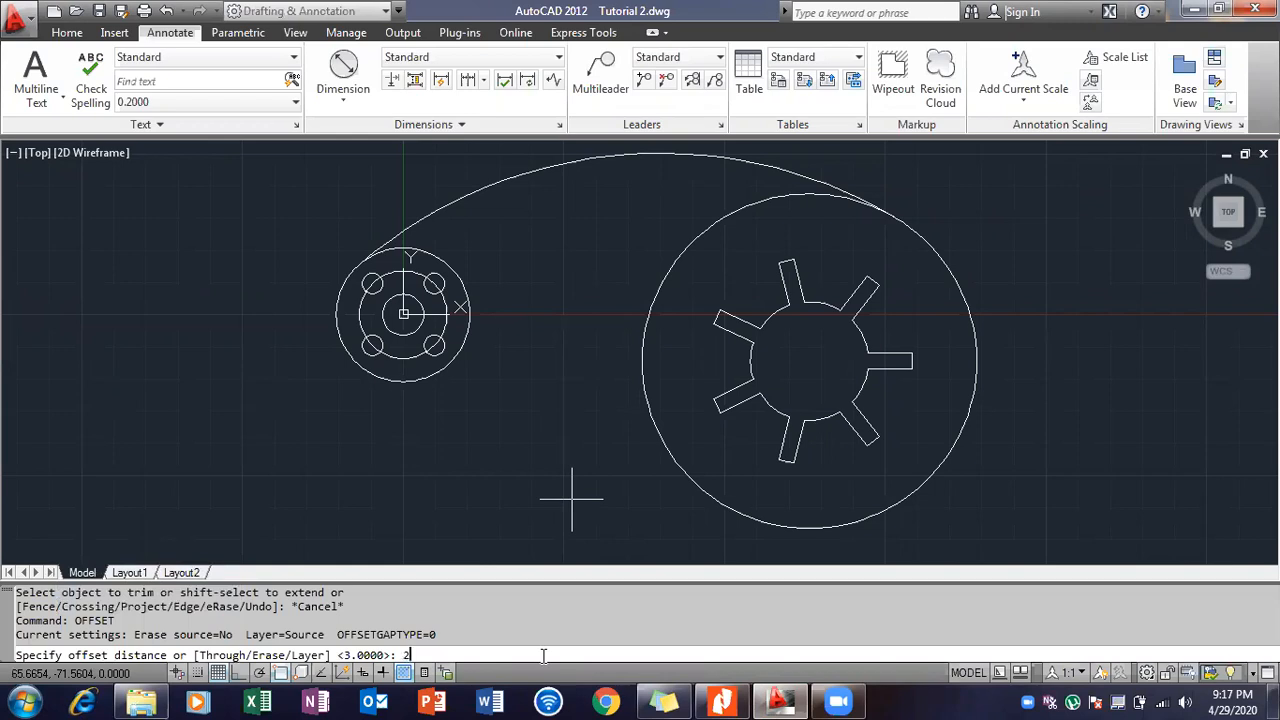
type("20")
key("Return")
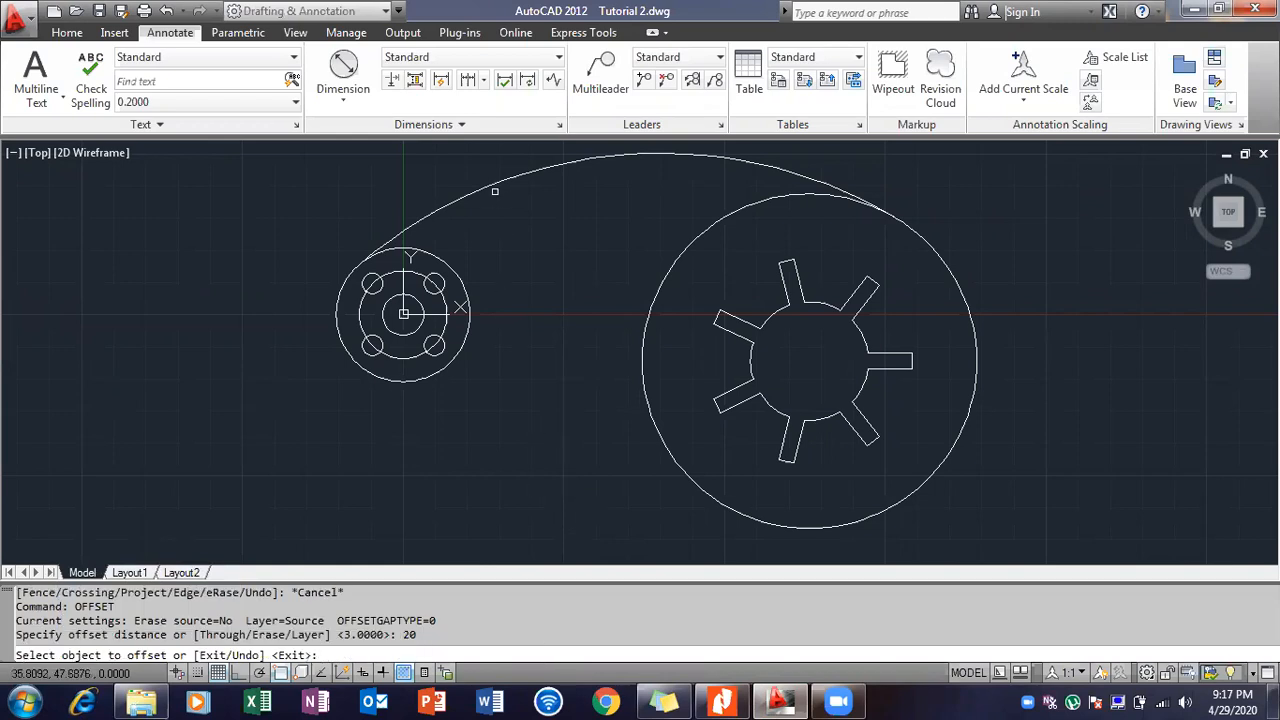
left_click(494, 186)
left_click(494, 186)
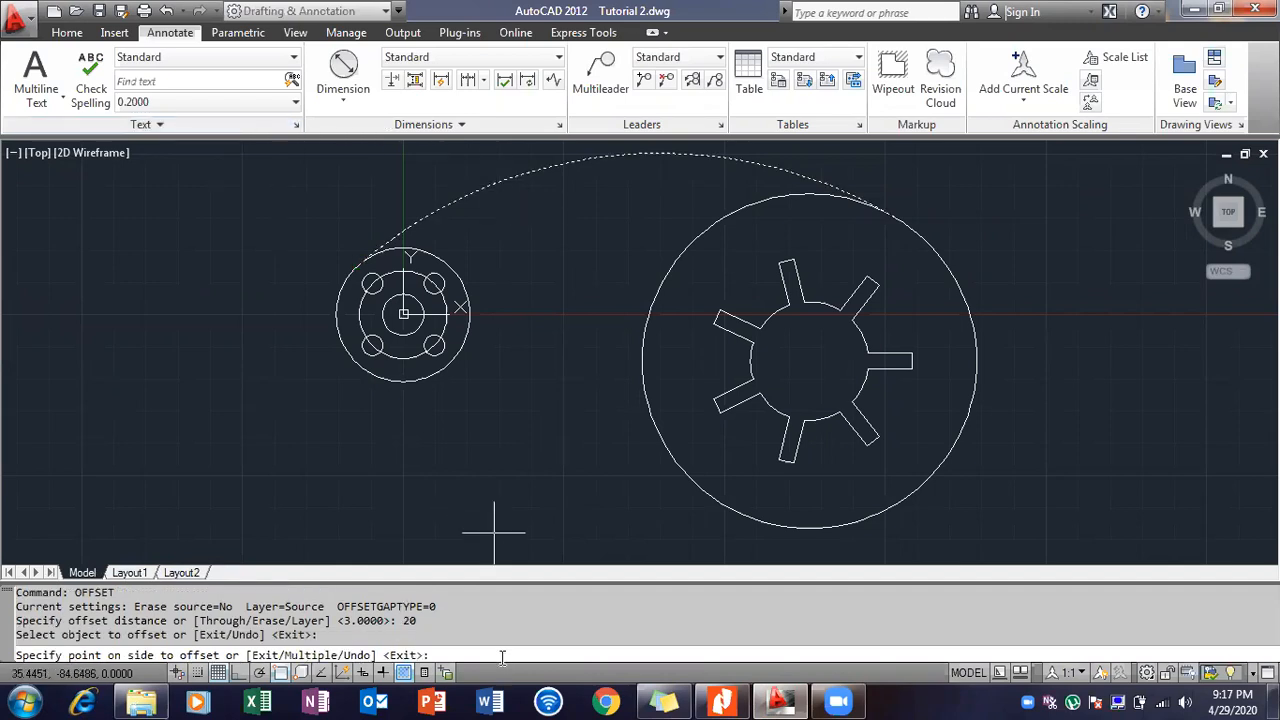
type("m")
key("Return")
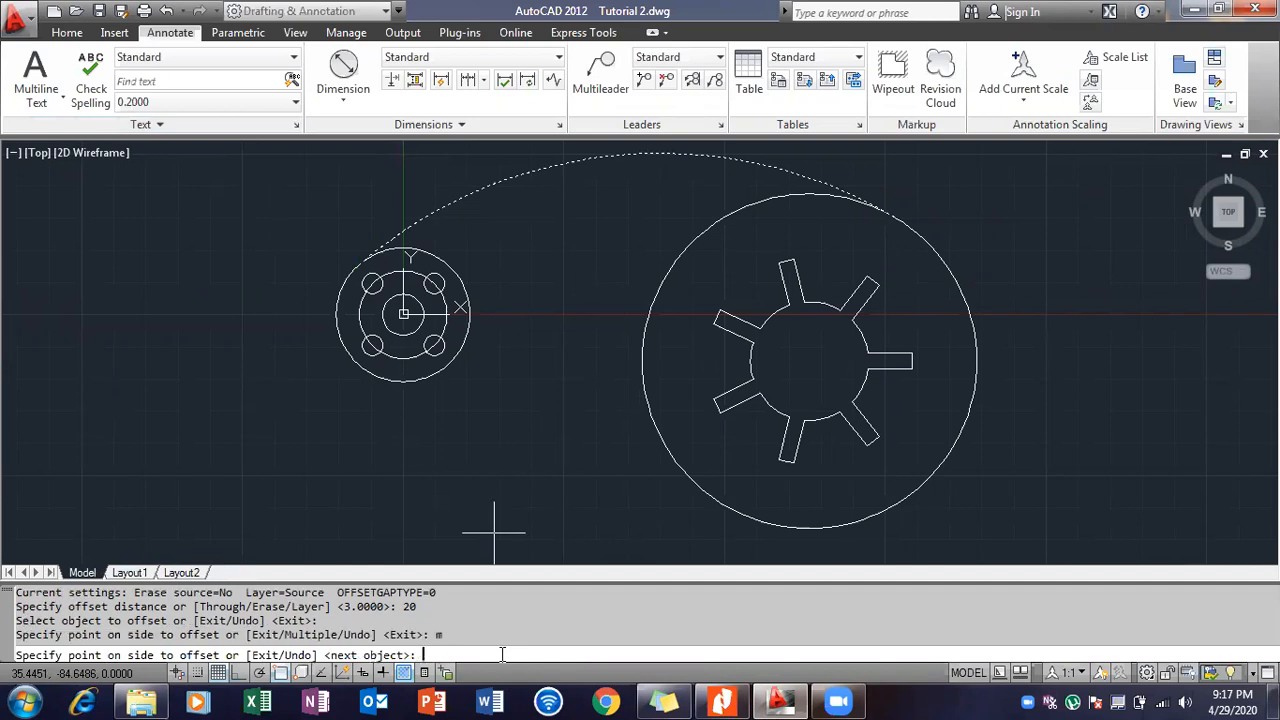
left_click(555, 230)
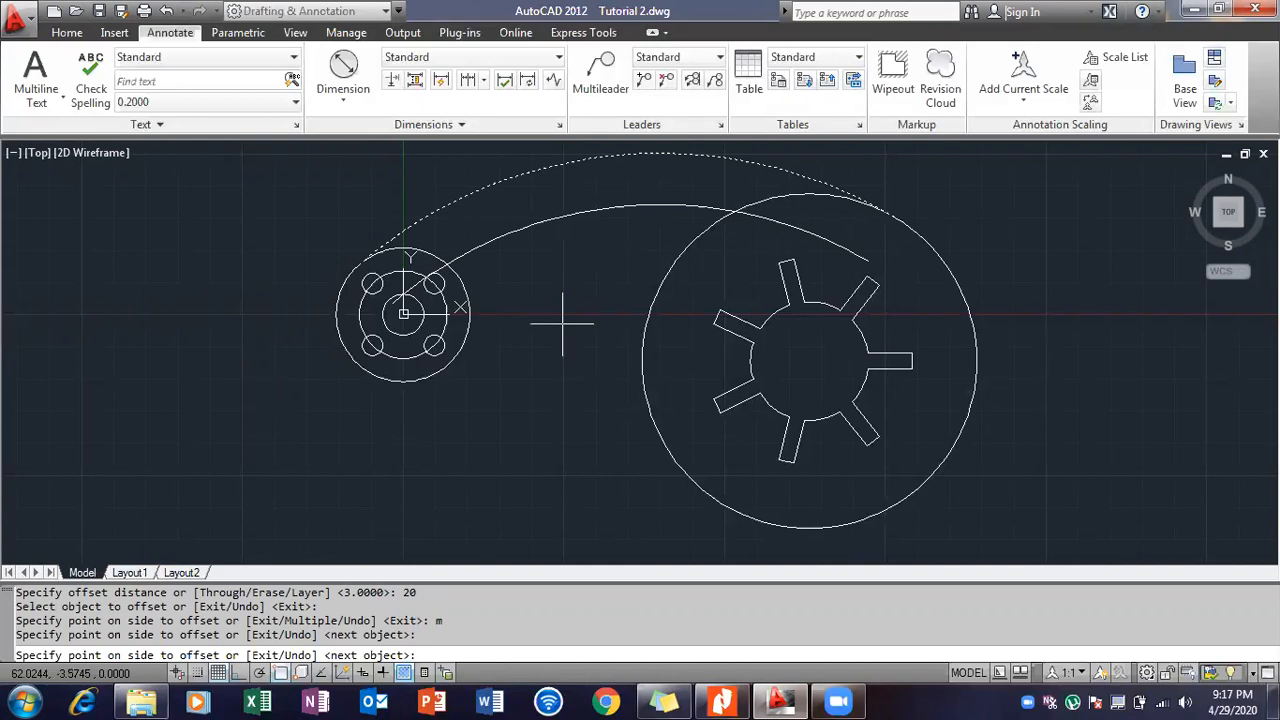
key("Escape")
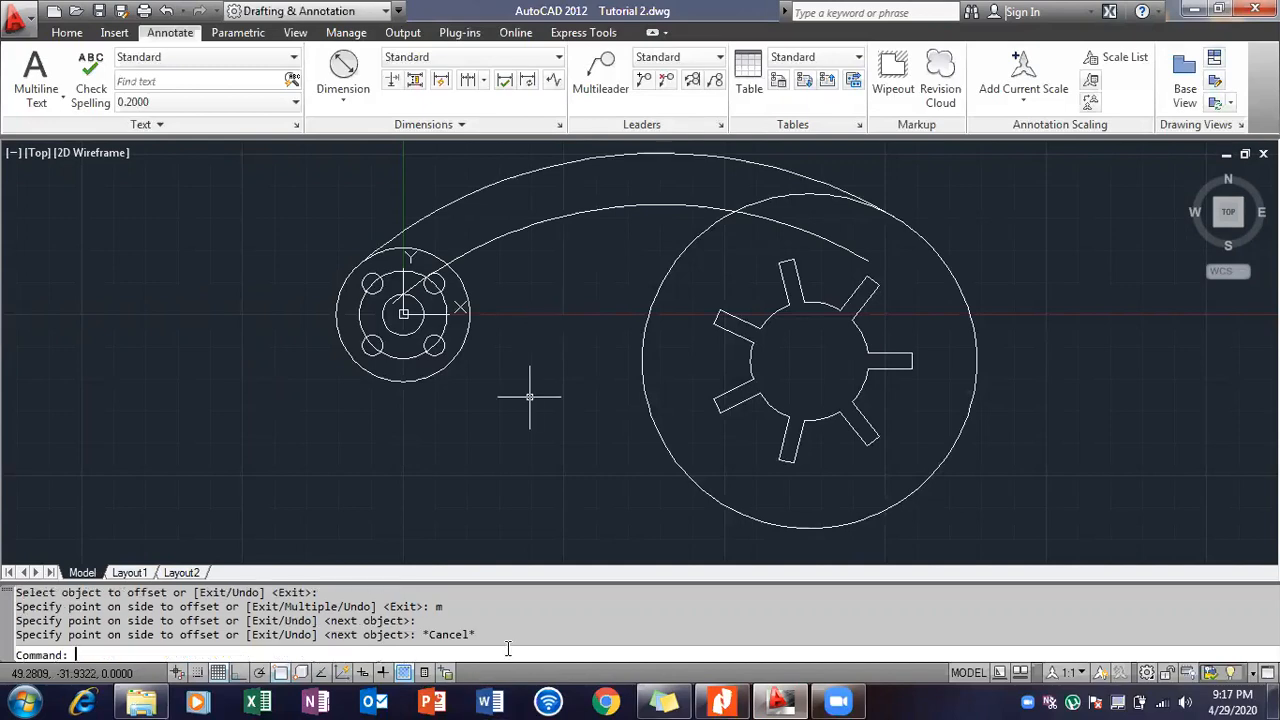
Trim the offset arc's ends back to the two outer circles, cutting its segments inside the large circle and the small circle's rings.
type("trim")
key("Return")
key("Return")
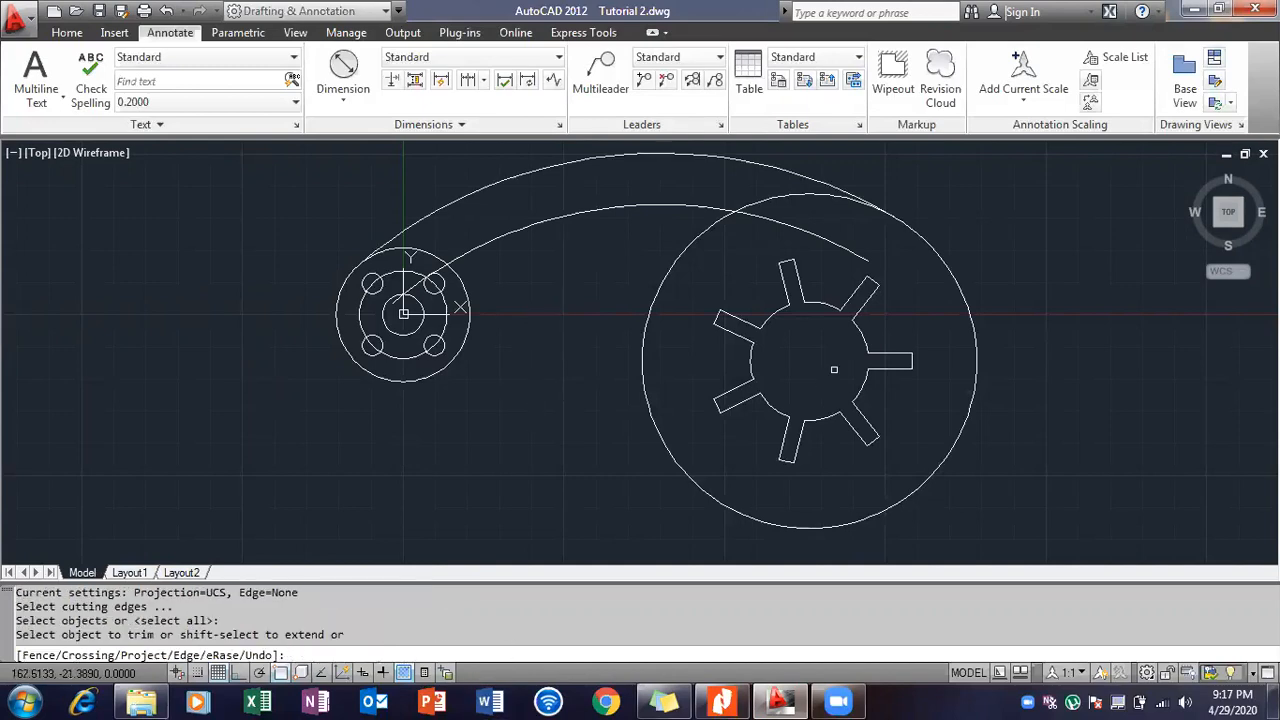
left_click(830, 246)
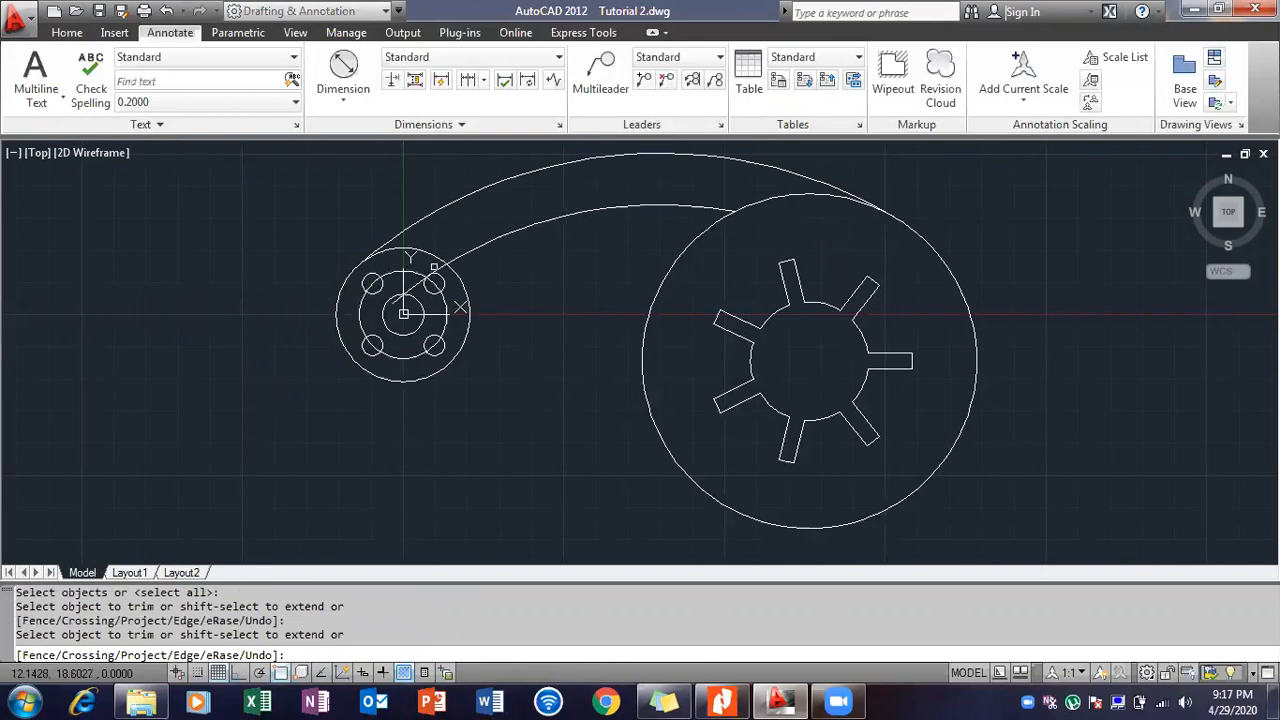
left_click(441, 268)
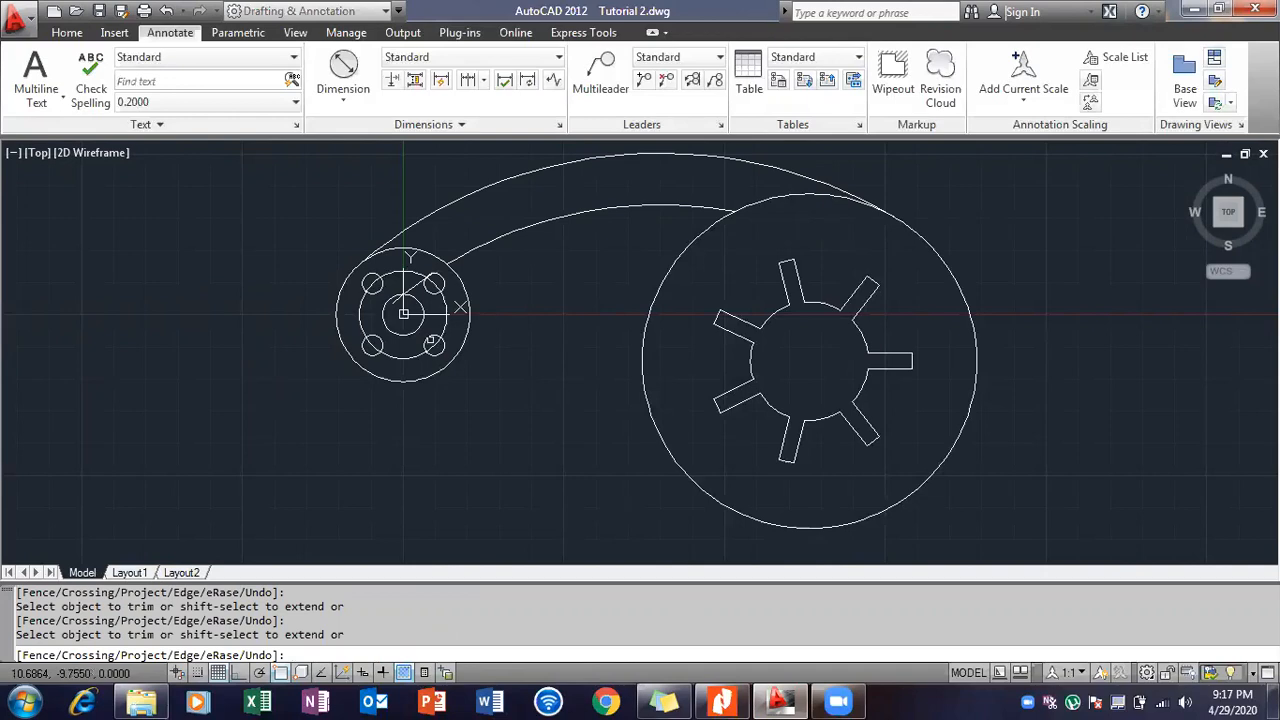
left_click(418, 284)
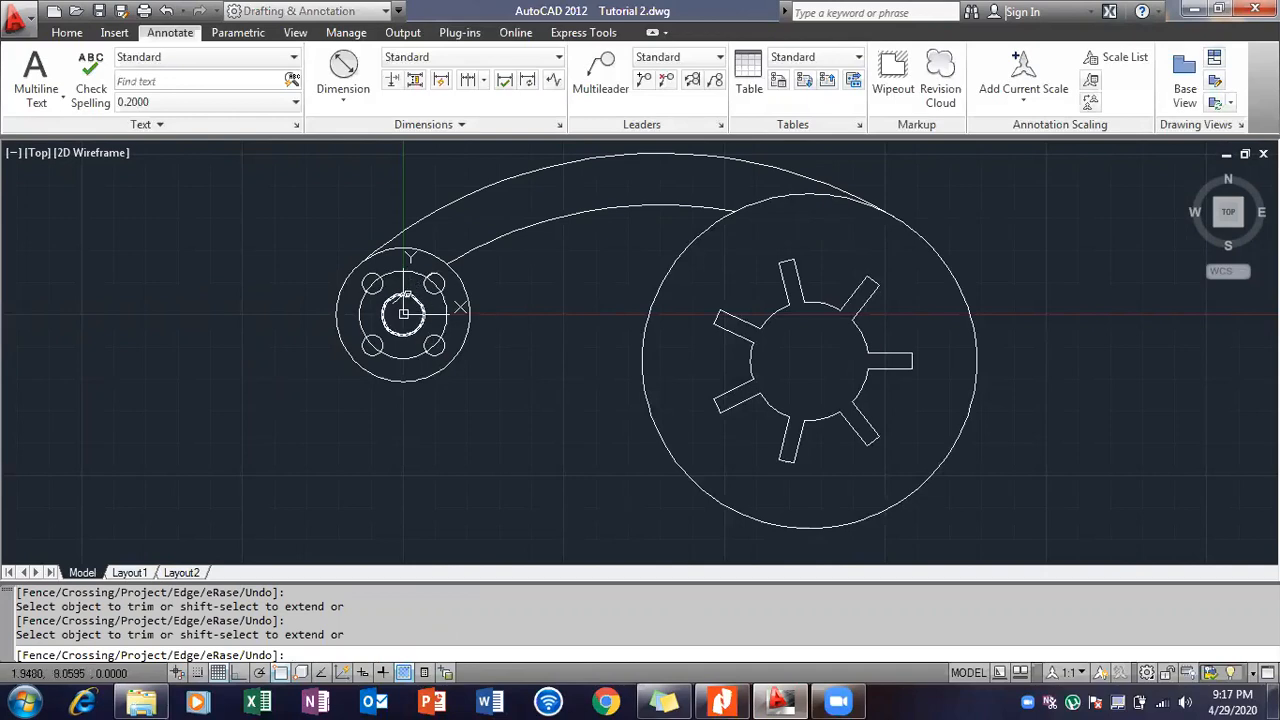
Try to trim the tiny arc remnant where the small circle's upper-right hole crosses the middle ring.
scroll(412, 294, "up", 4)
scroll(441, 236, "up", 3)
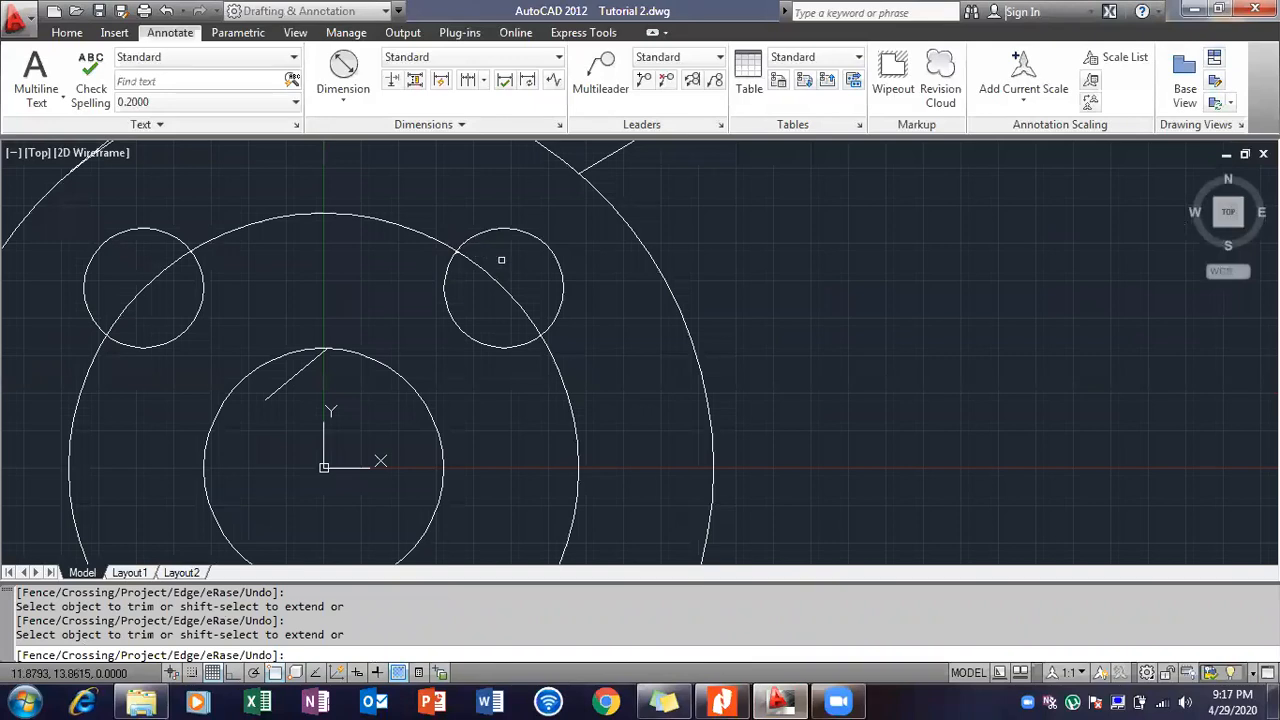
scroll(432, 250, "up", 6)
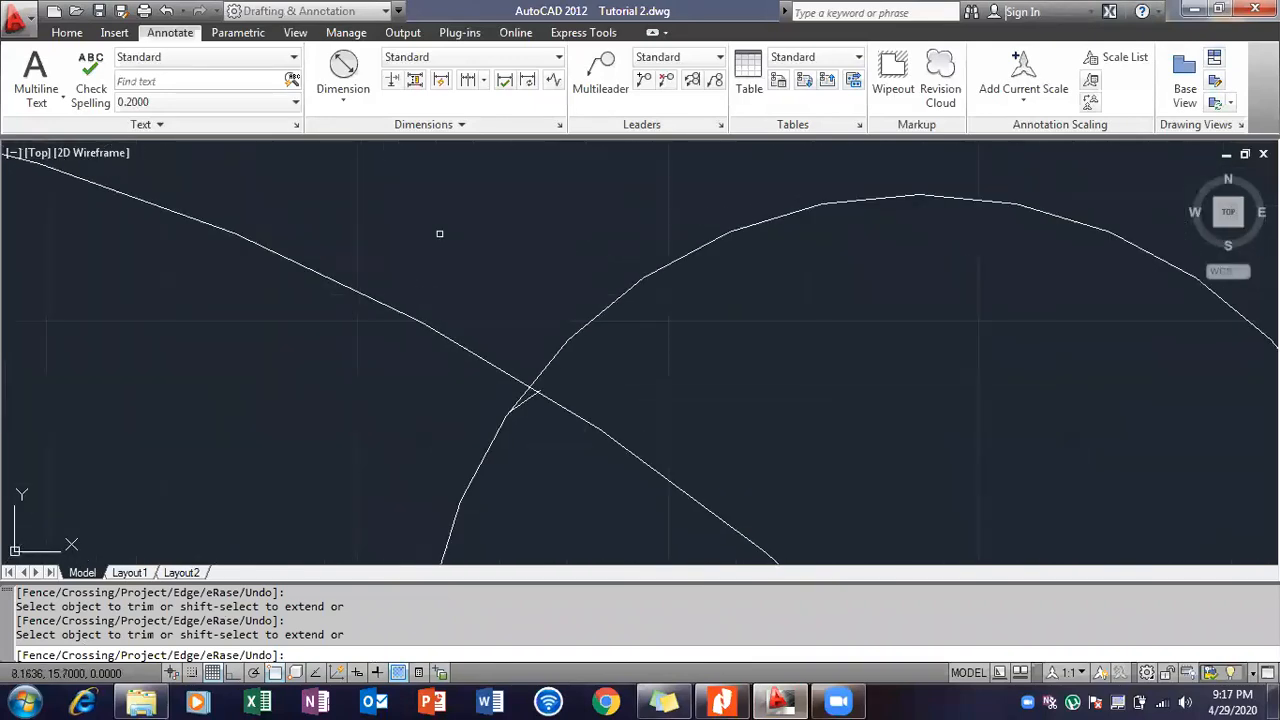
scroll(532, 401, "up", 4)
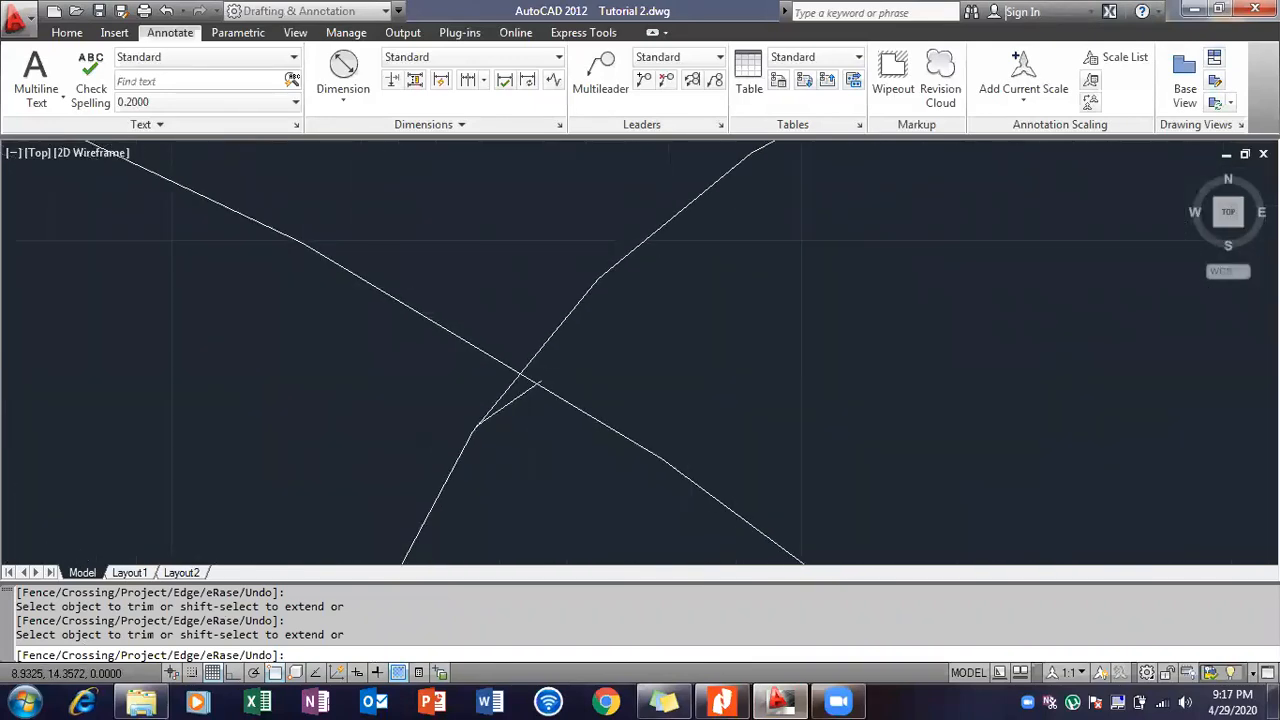
left_click(522, 386)
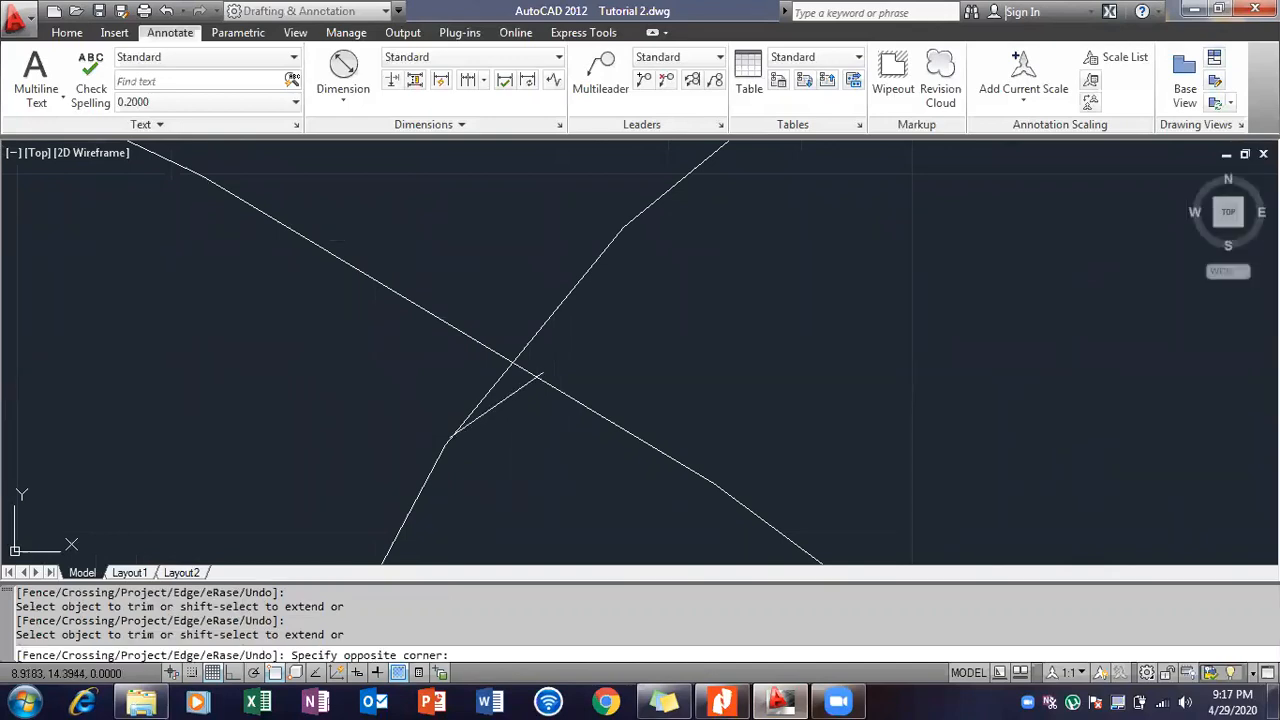
left_click(537, 377)
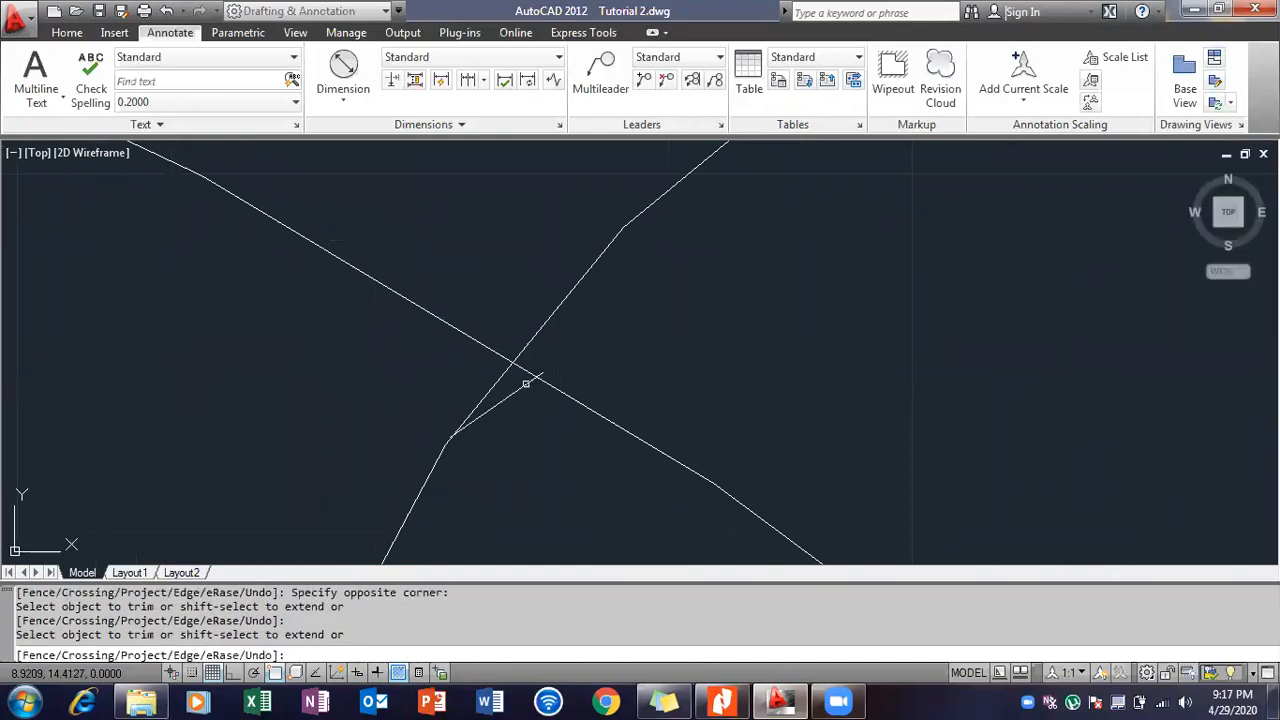
left_click(528, 385)
key("Escape")
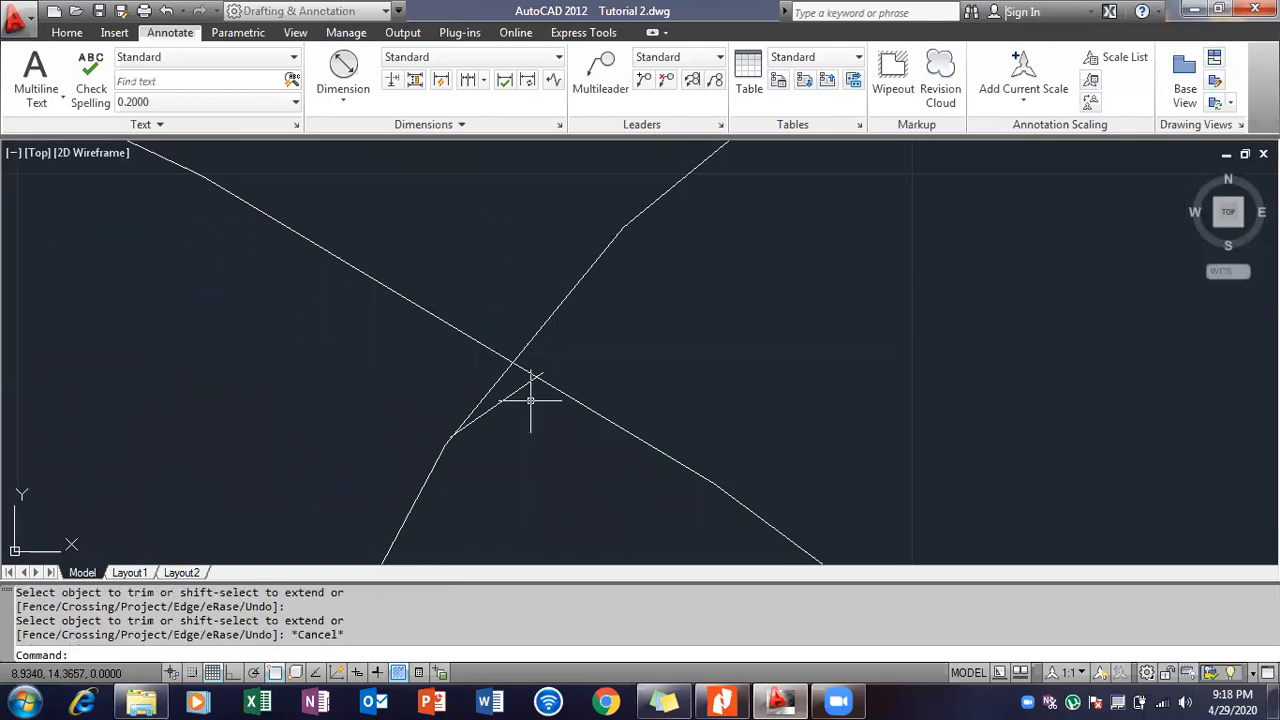
Erase the two leftover arc pieces, one at the upper-right small hole and one inside the innermost circle.
left_click(522, 385)
key("Delete")
scroll(458, 343, "down", 5)
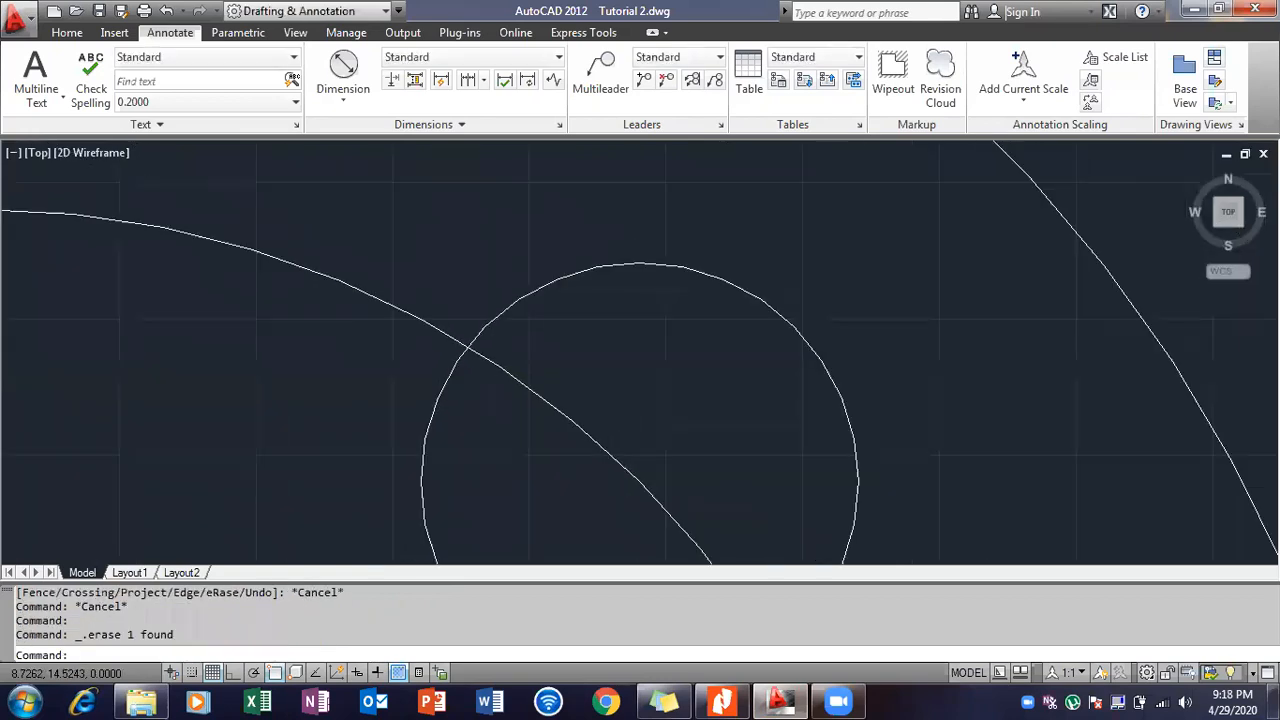
scroll(380, 420, "up", 2)
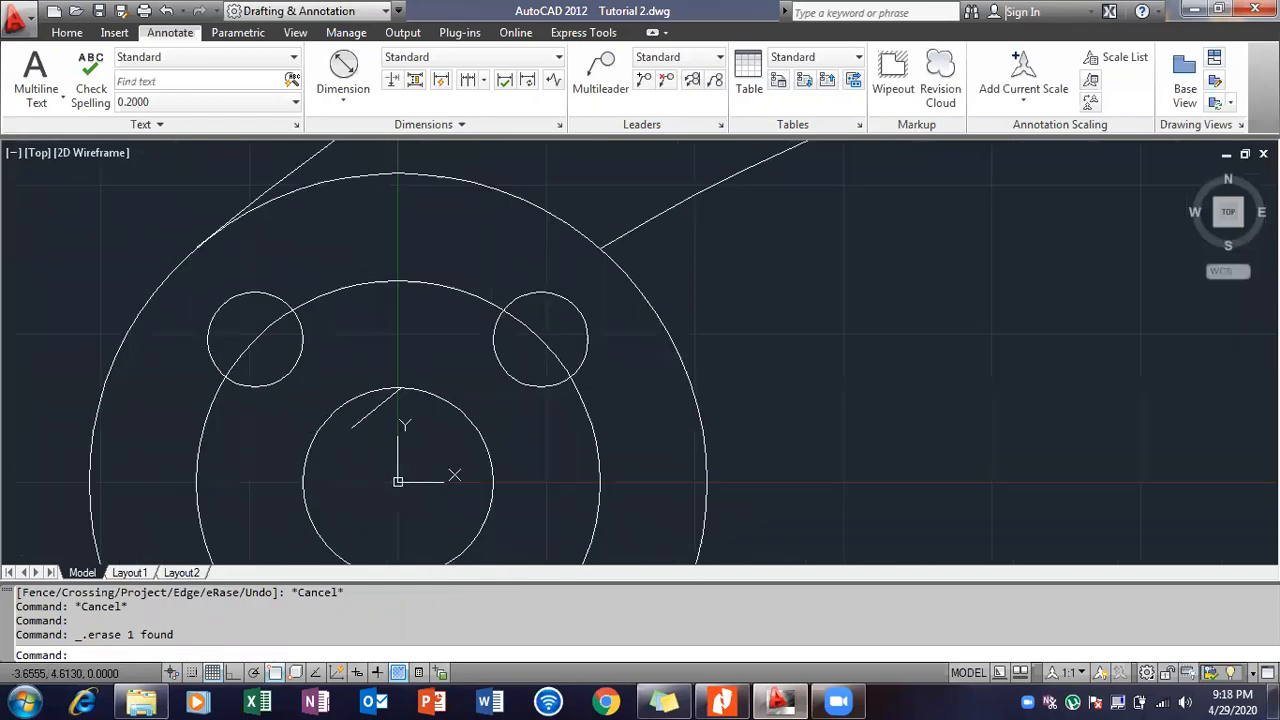
left_click(374, 410)
mouse_move(376, 408)
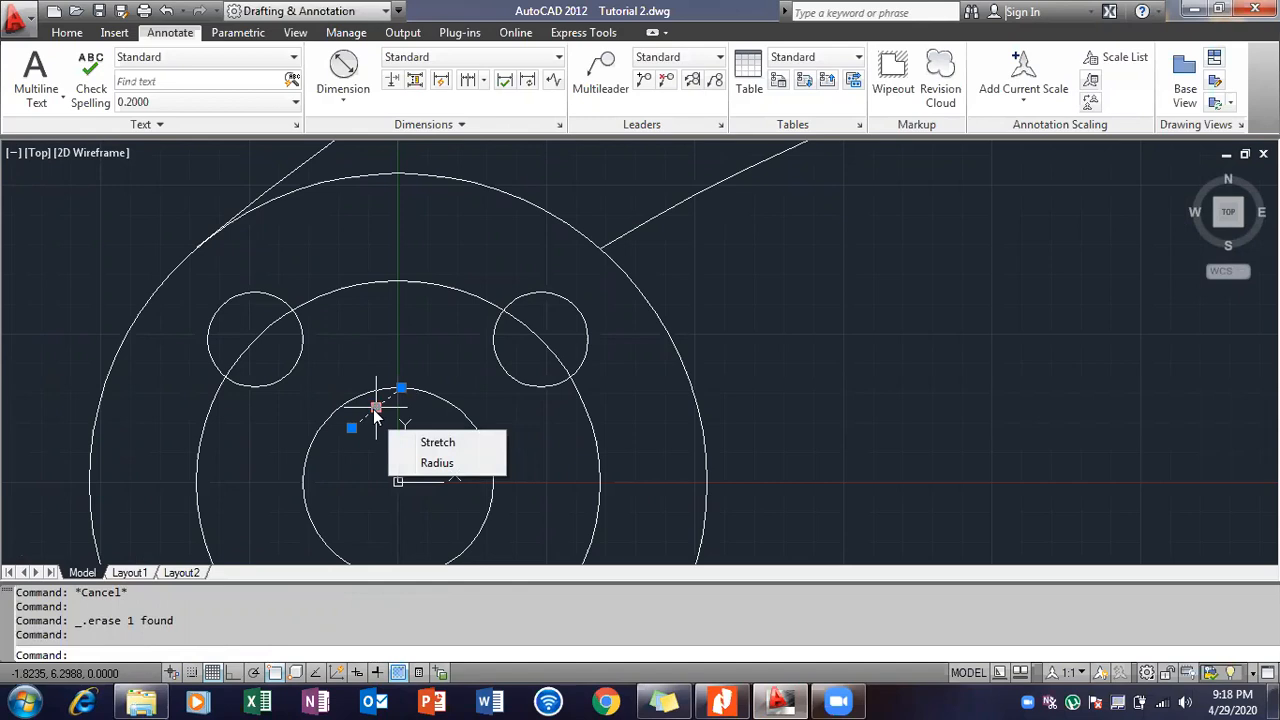
right_click(372, 409)
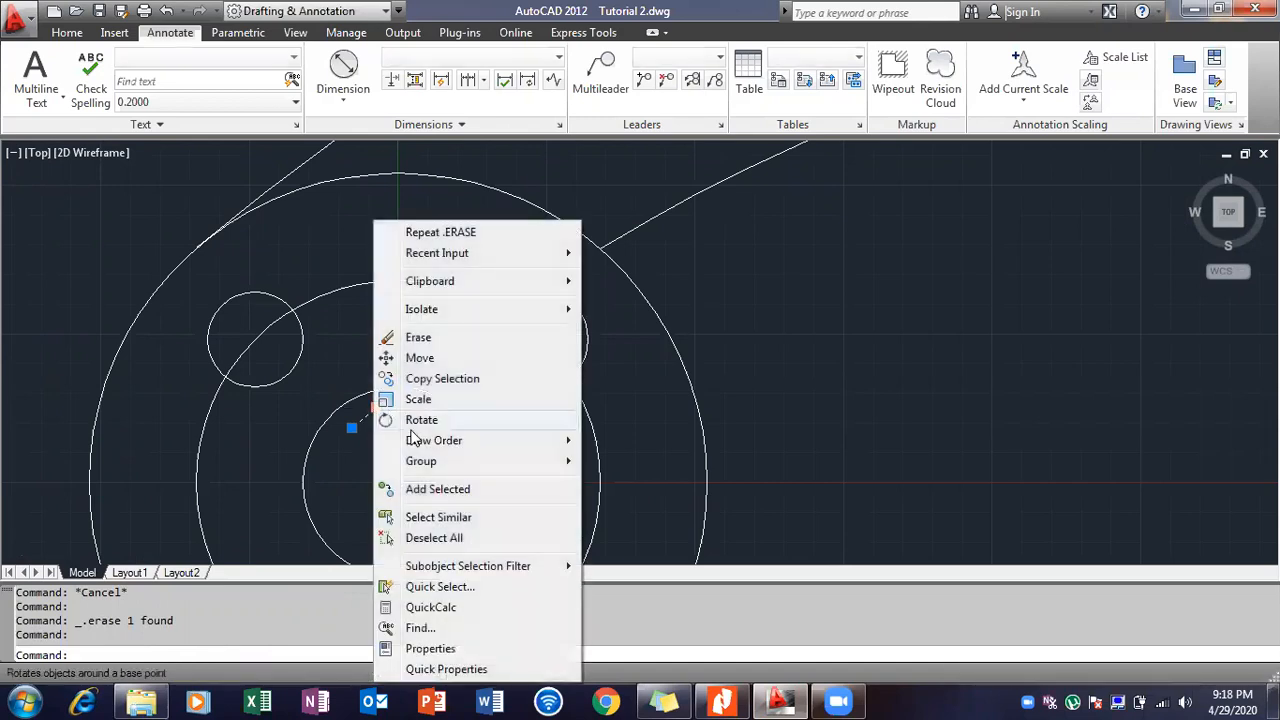
left_click(438, 538)
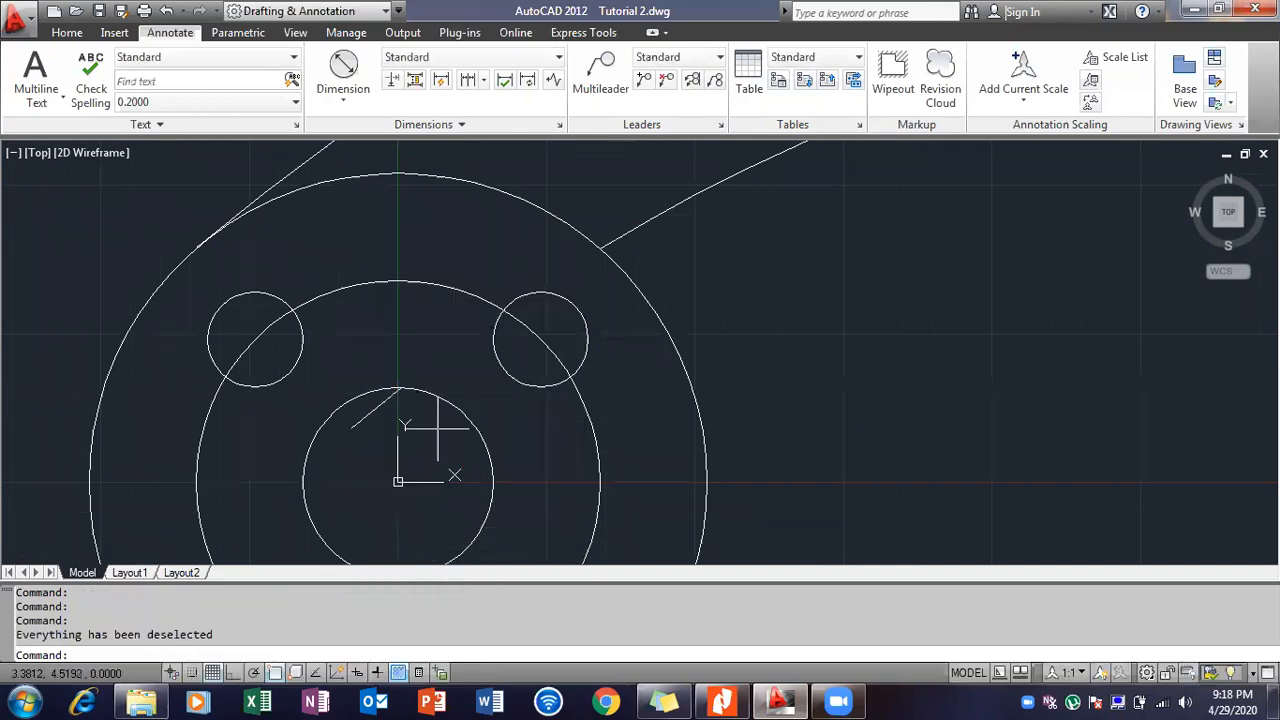
left_click(378, 410)
mouse_move(378, 411)
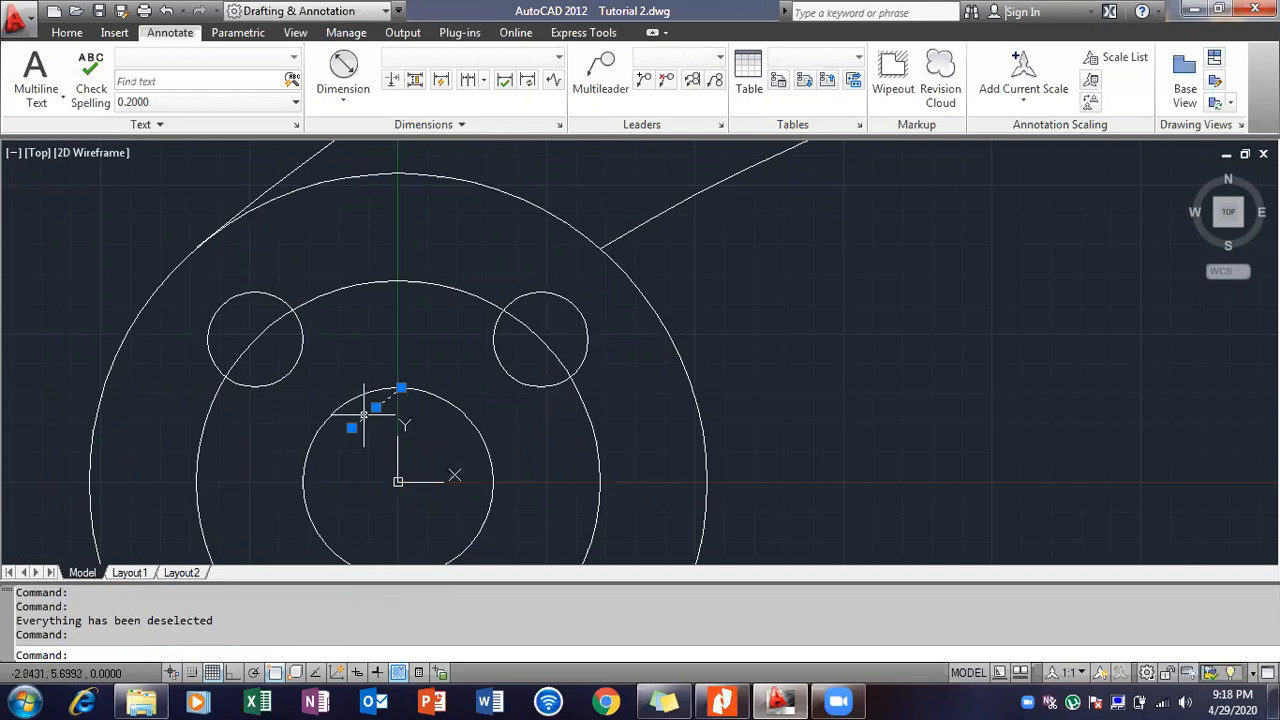
key("Delete")
scroll(575, 280, "down", 4)
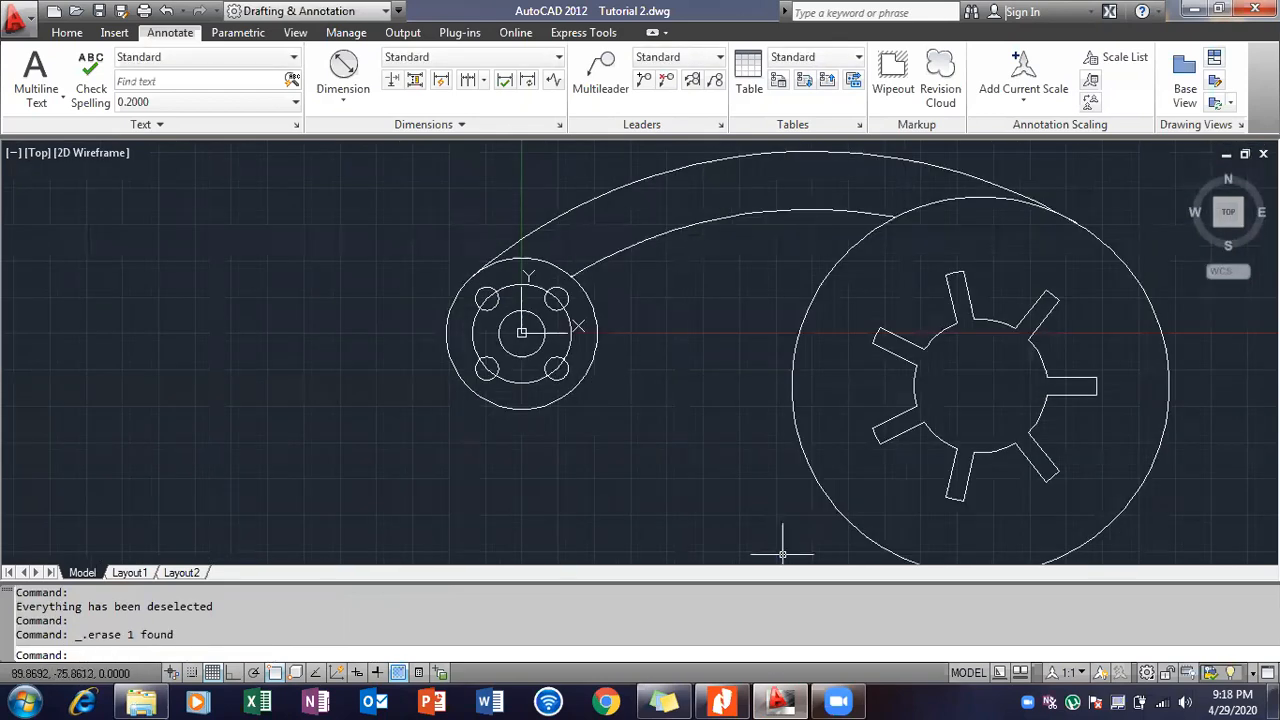
Switch to the Lab # 04 document in Nitro Pro and check instruction 10 and its figure for the two circles.
left_click(725, 700)
scroll(677, 545, "down", 5)
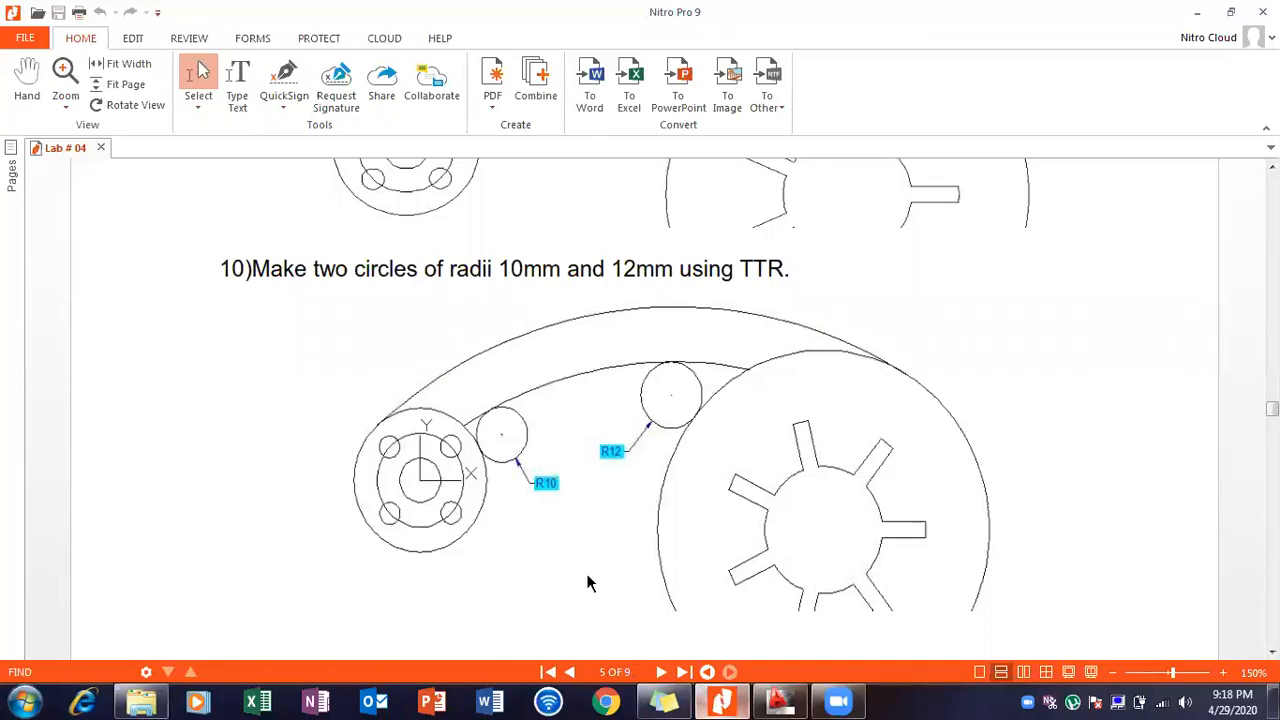
In AutoCAD, draw a tangent-tangent-radius circle of radius 10 touching the small outer circle and the underside of the offset arc.
left_click(740, 701)
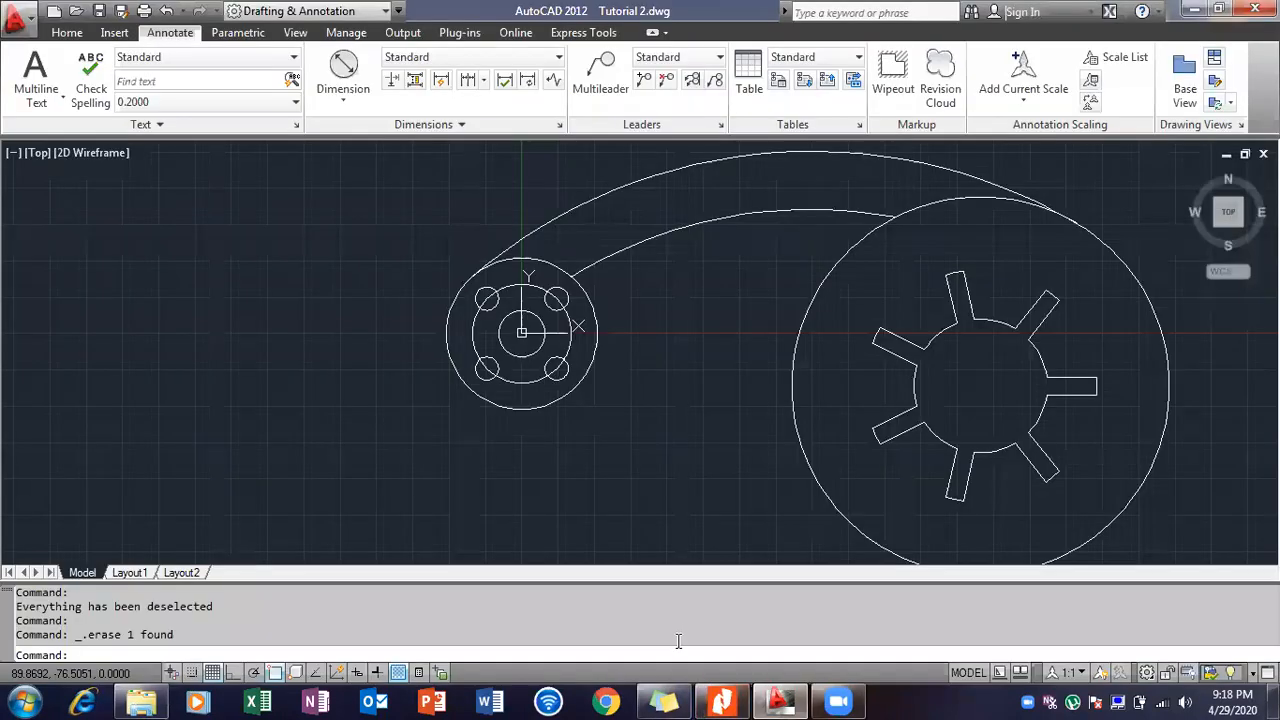
type("c")
key("Return")
type("t")
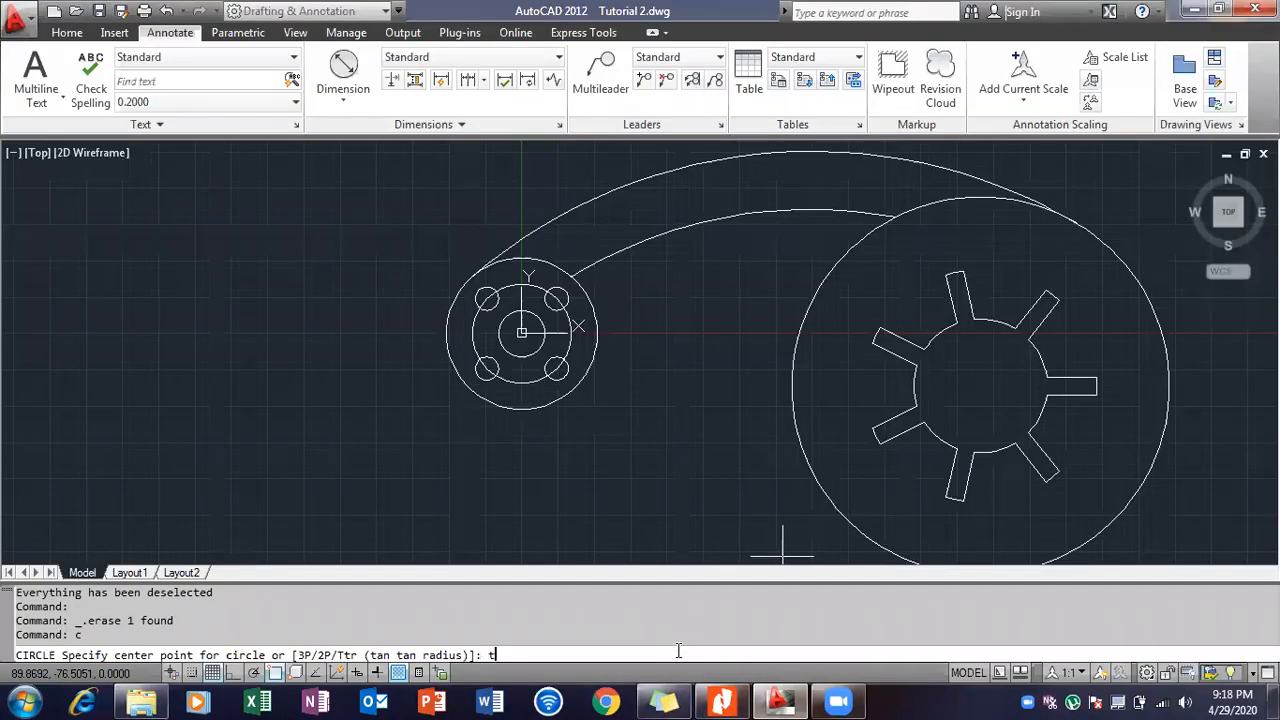
type("tr")
key("Return")
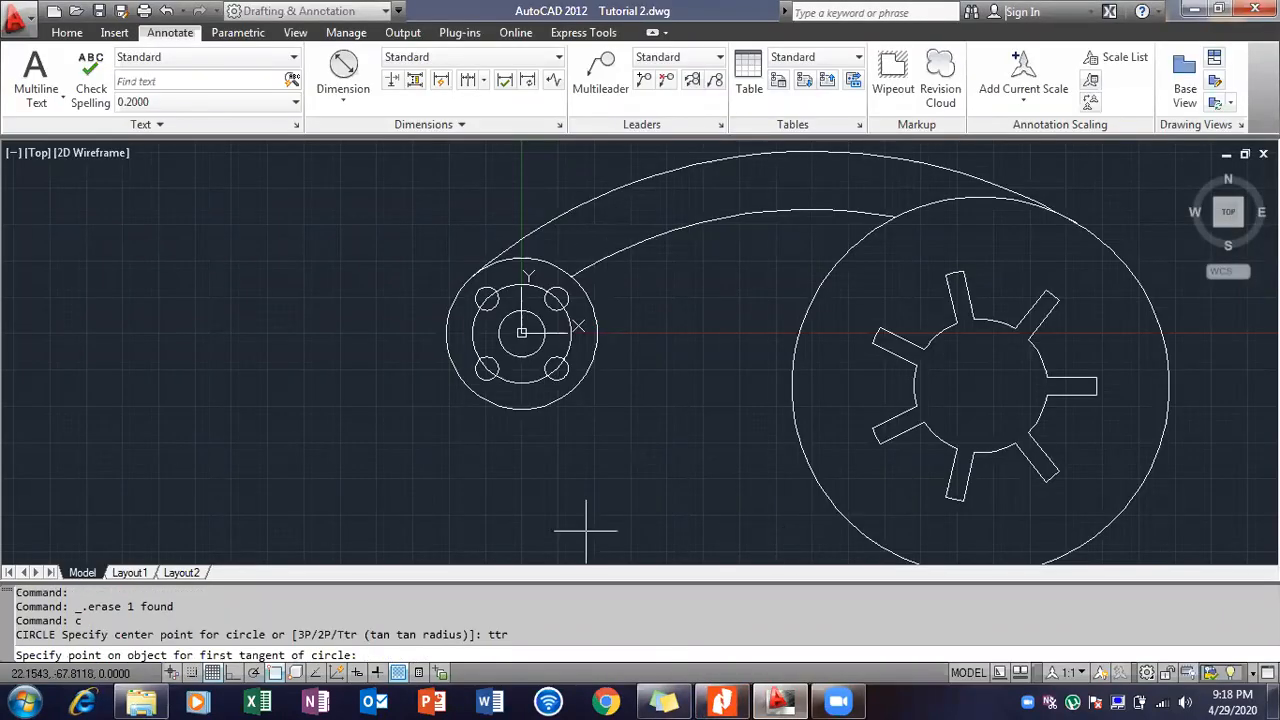
left_click(585, 290)
left_click(588, 264)
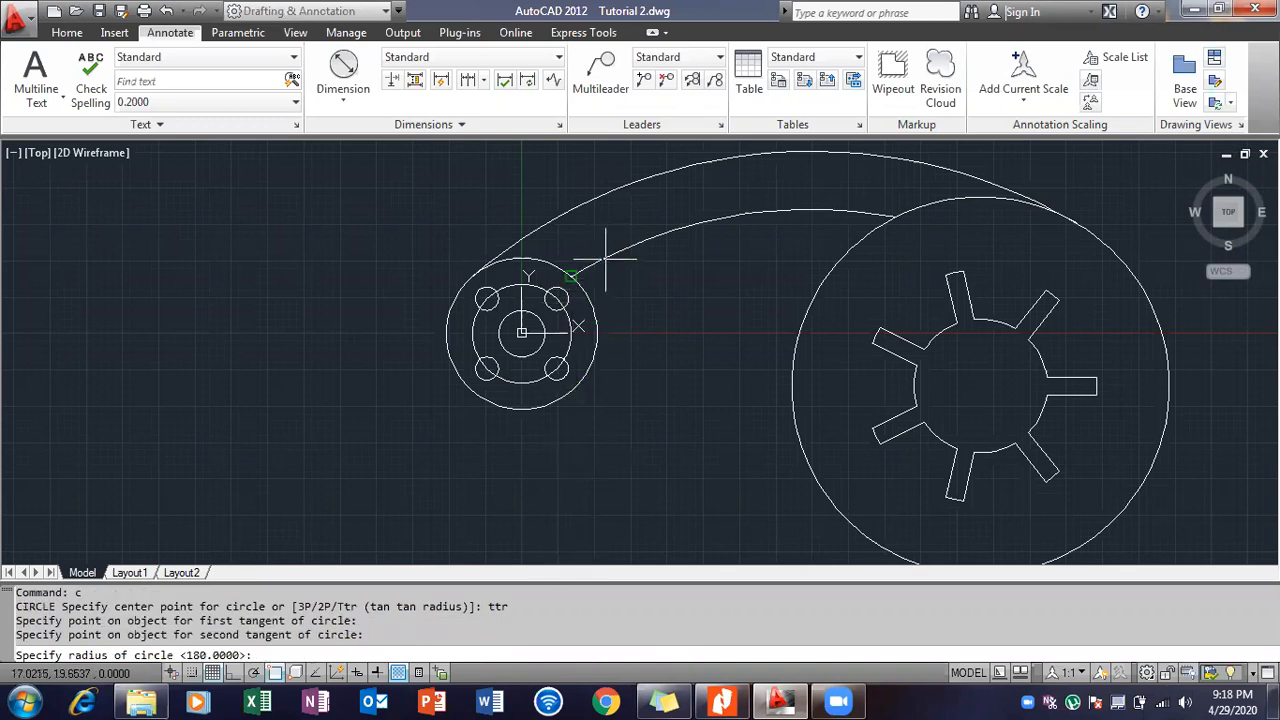
left_click(740, 698)
left_click(739, 698)
left_click(732, 699)
left_click(732, 699)
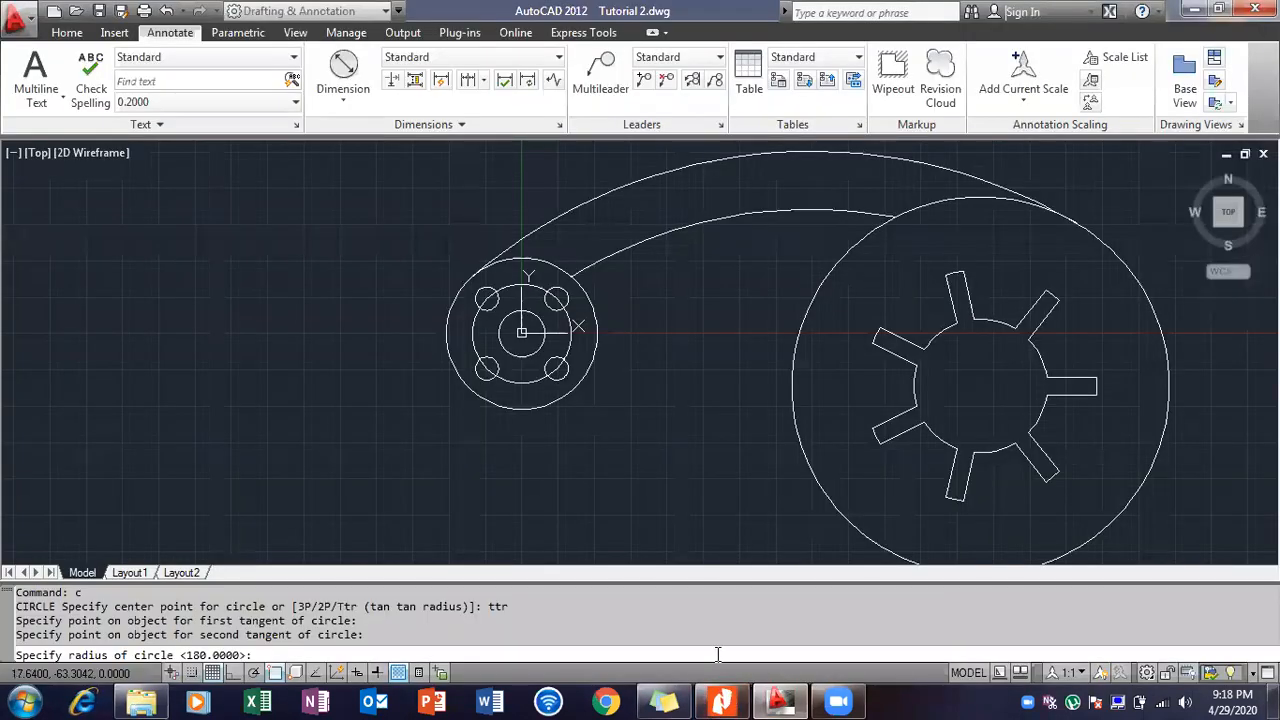
type("10")
key("Return")
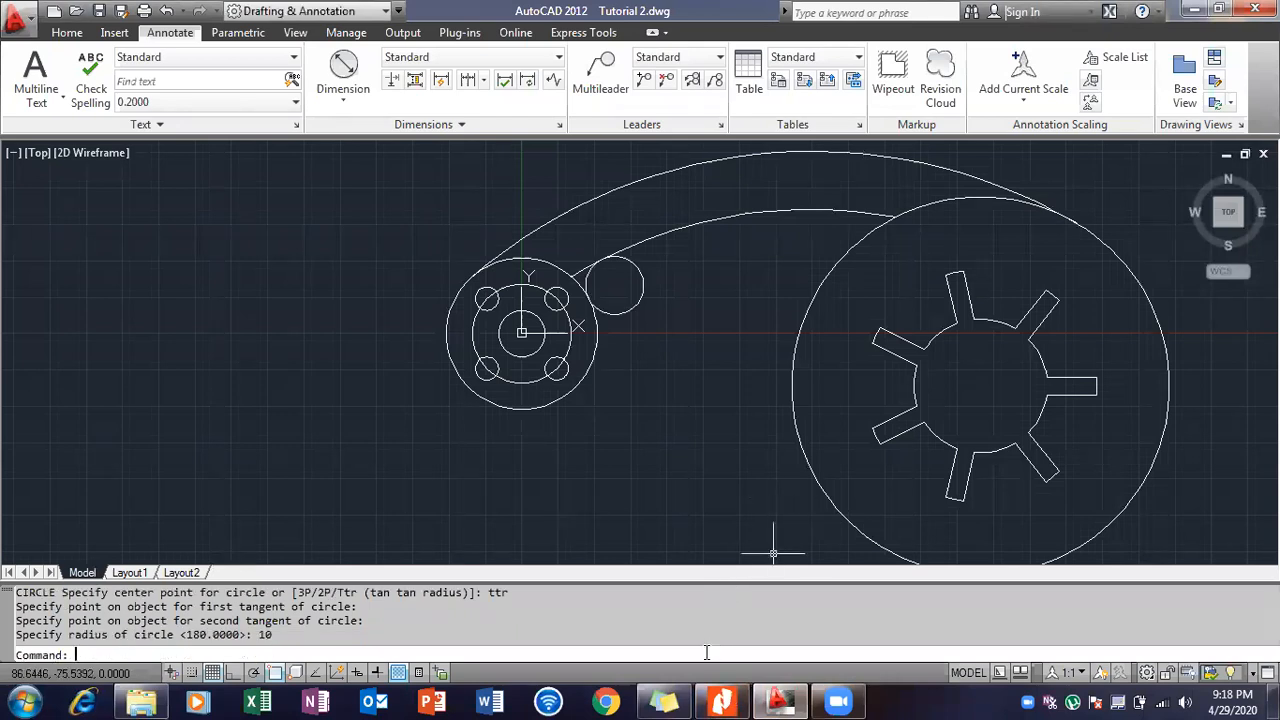
Draw a tangent-tangent-radius circle of radius 12 touching the underside of the offset arc and the large outer circle.
type("circle")
key("Return")
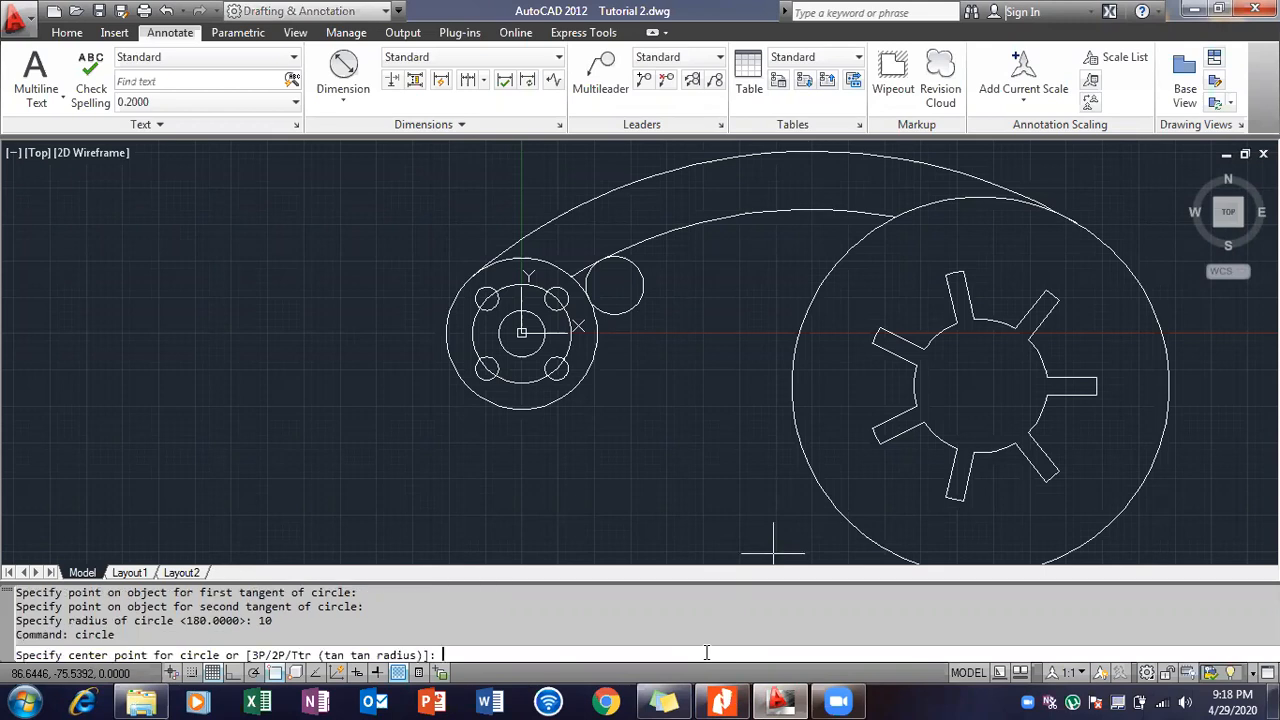
type("ttr")
key("Return")
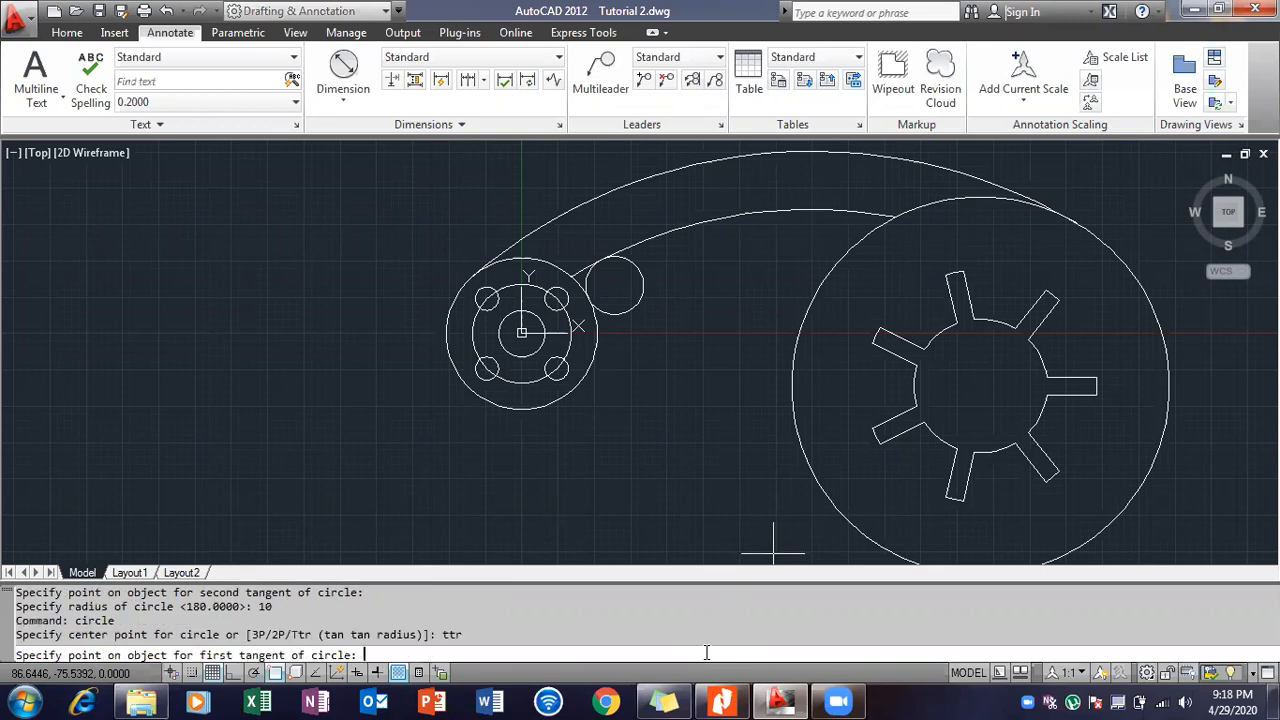
left_click(829, 212)
left_click(866, 230)
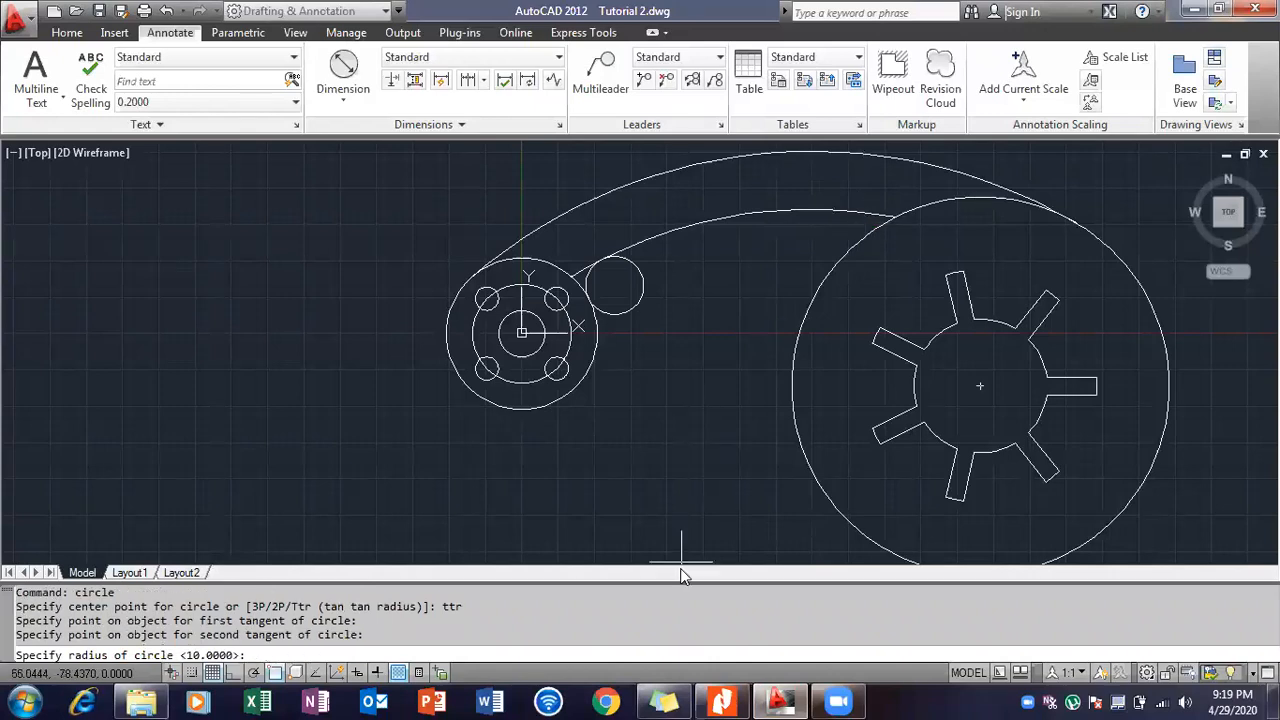
left_click(721, 701)
left_click_drag(613, 268, 670, 271)
left_click(721, 701)
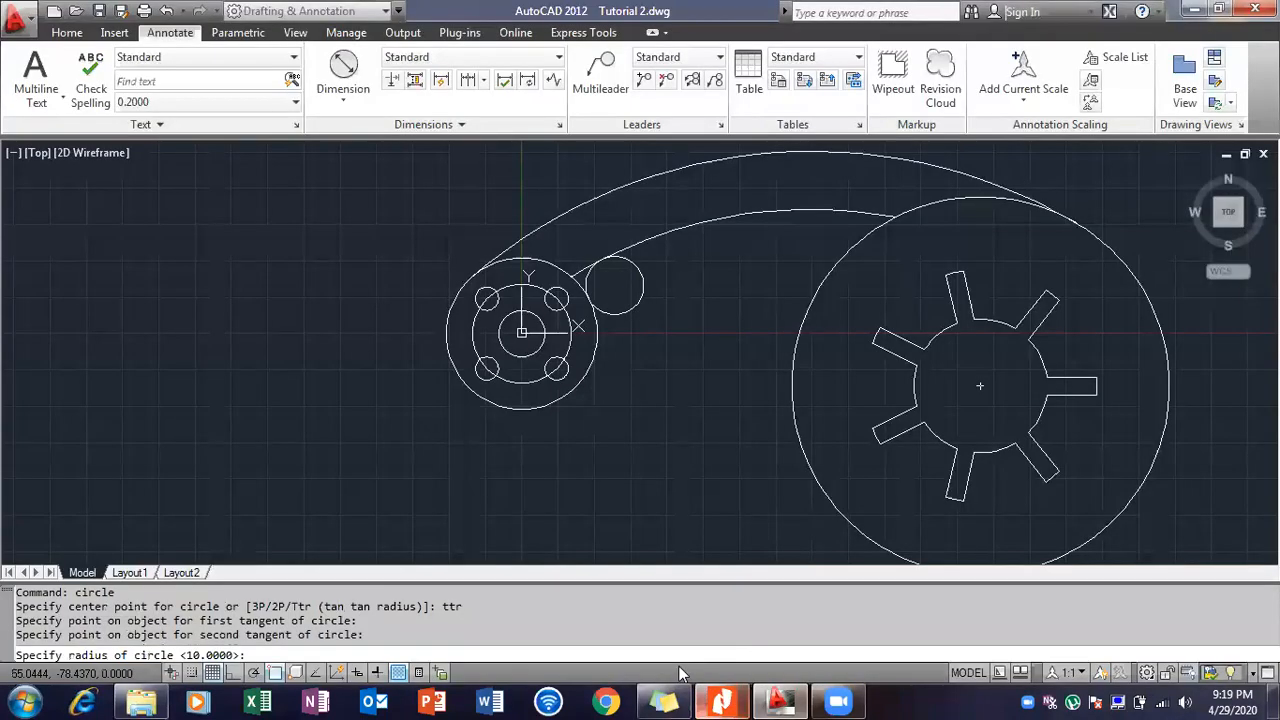
type("12")
key("Return")
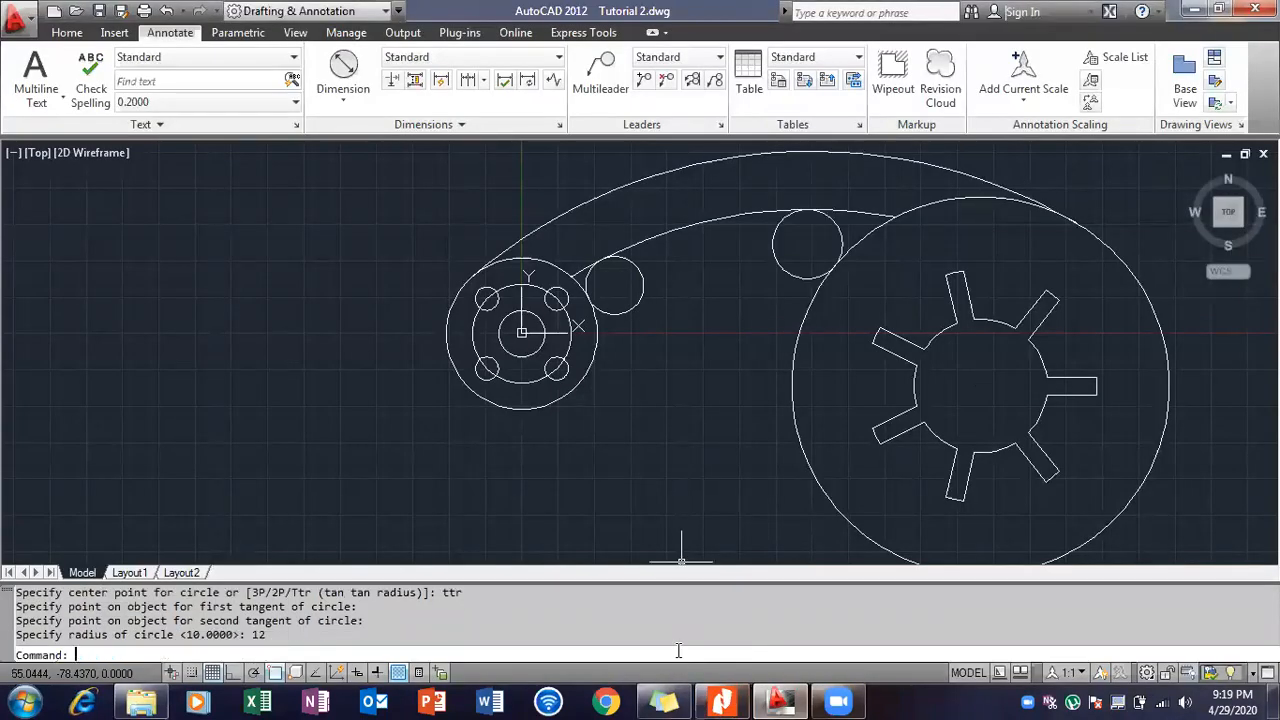
Switch to the Lab # 04 document in Nitro Pro and read instructions 11 and 12 with their figures.
left_click(724, 701)
scroll(678, 513, "down", 5)
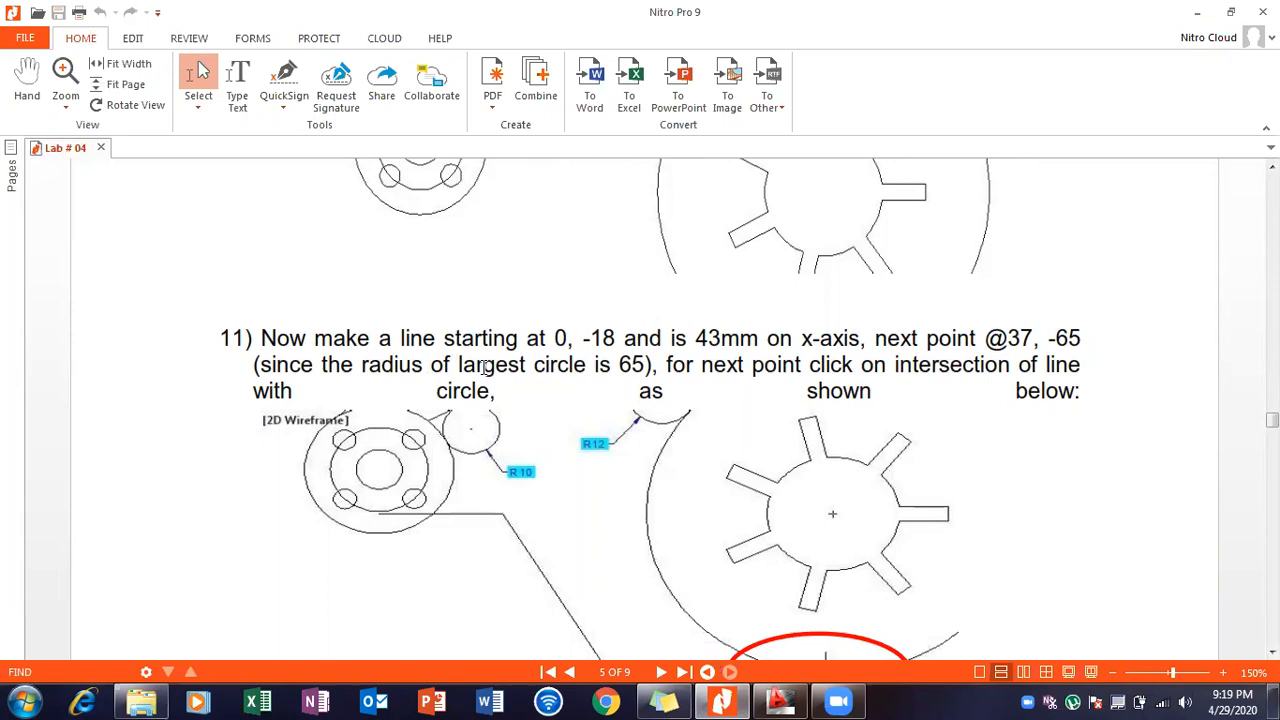
scroll(484, 368, "down", 3)
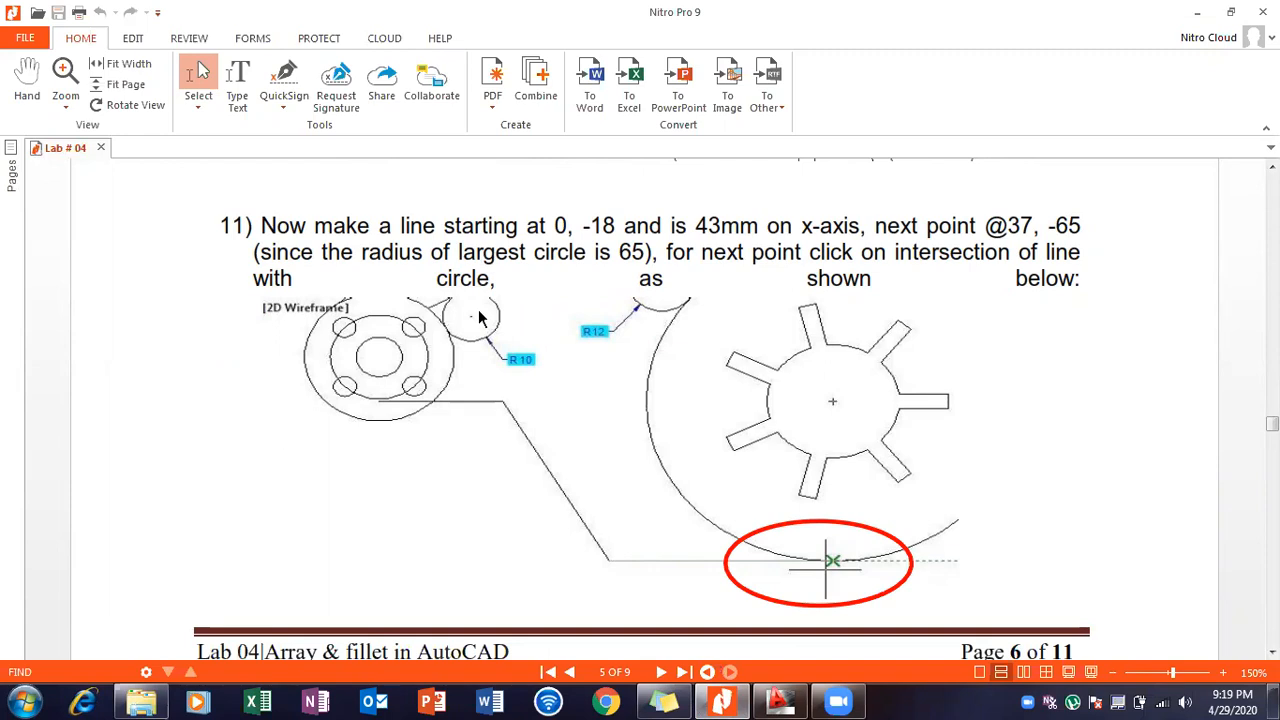
scroll(540, 338, "down", 7)
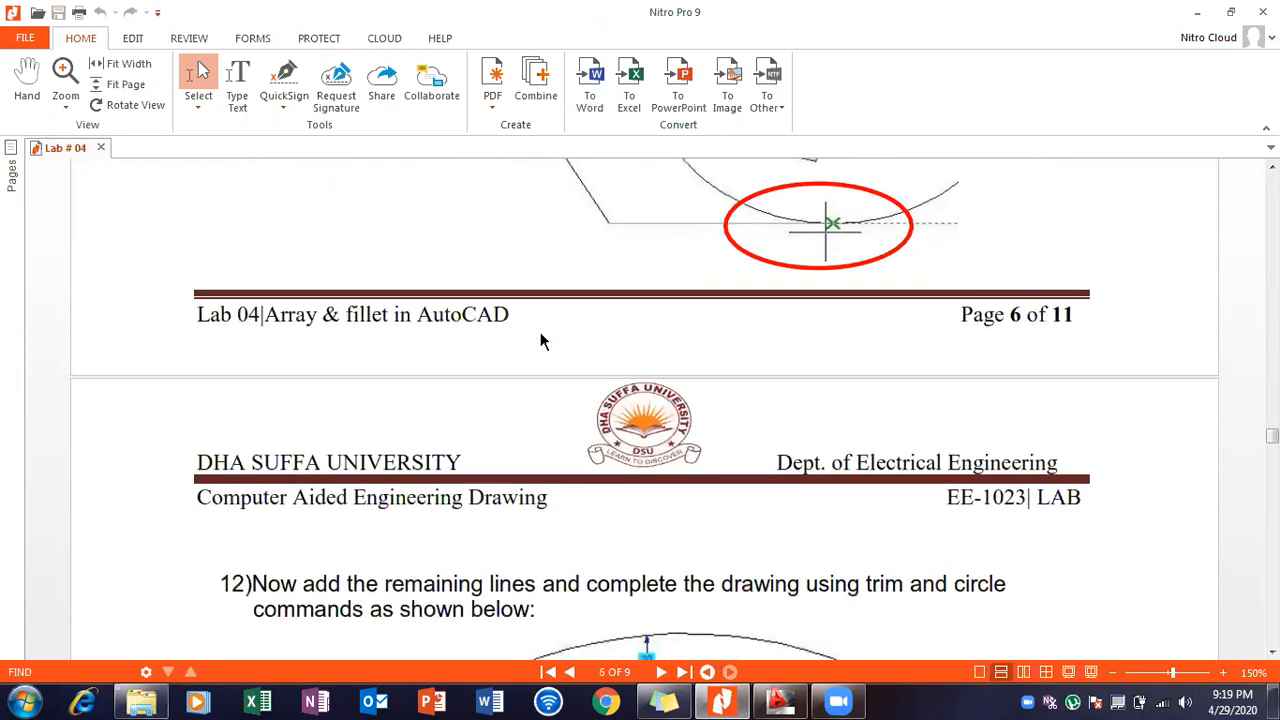
scroll(540, 338, "up", 2)
scroll(540, 414, "down", 10)
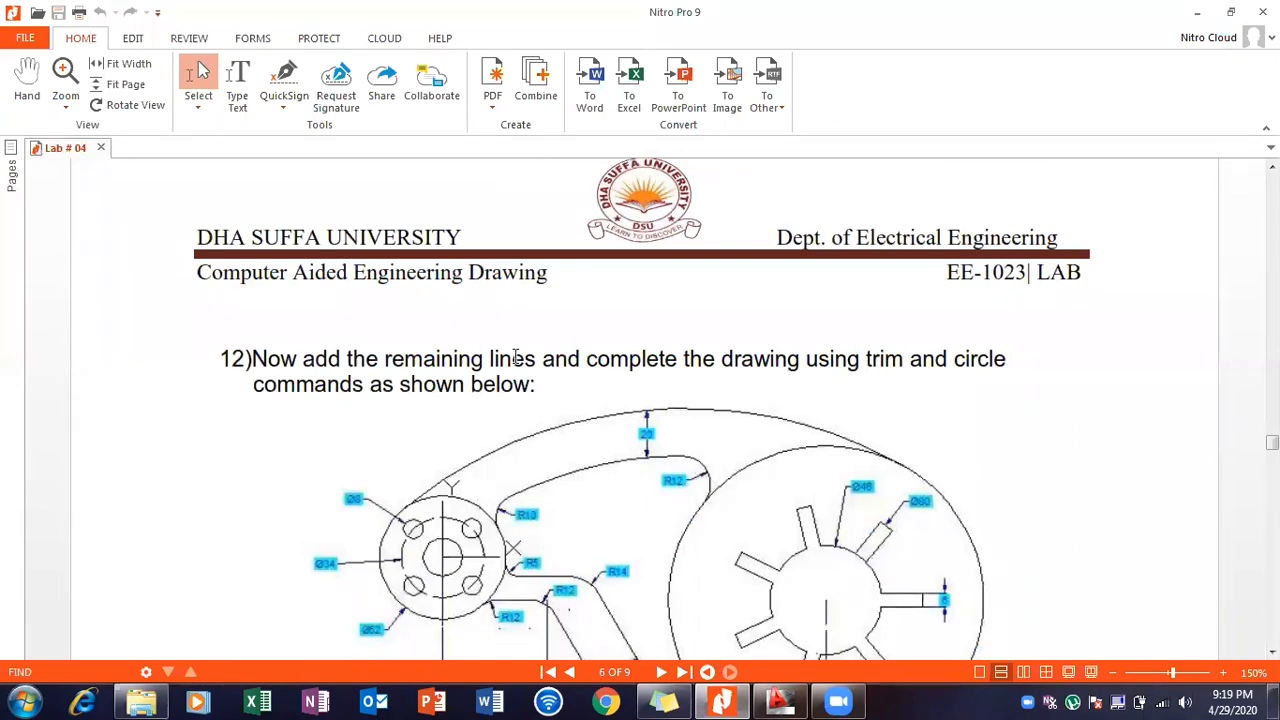
scroll(515, 358, "up", 10)
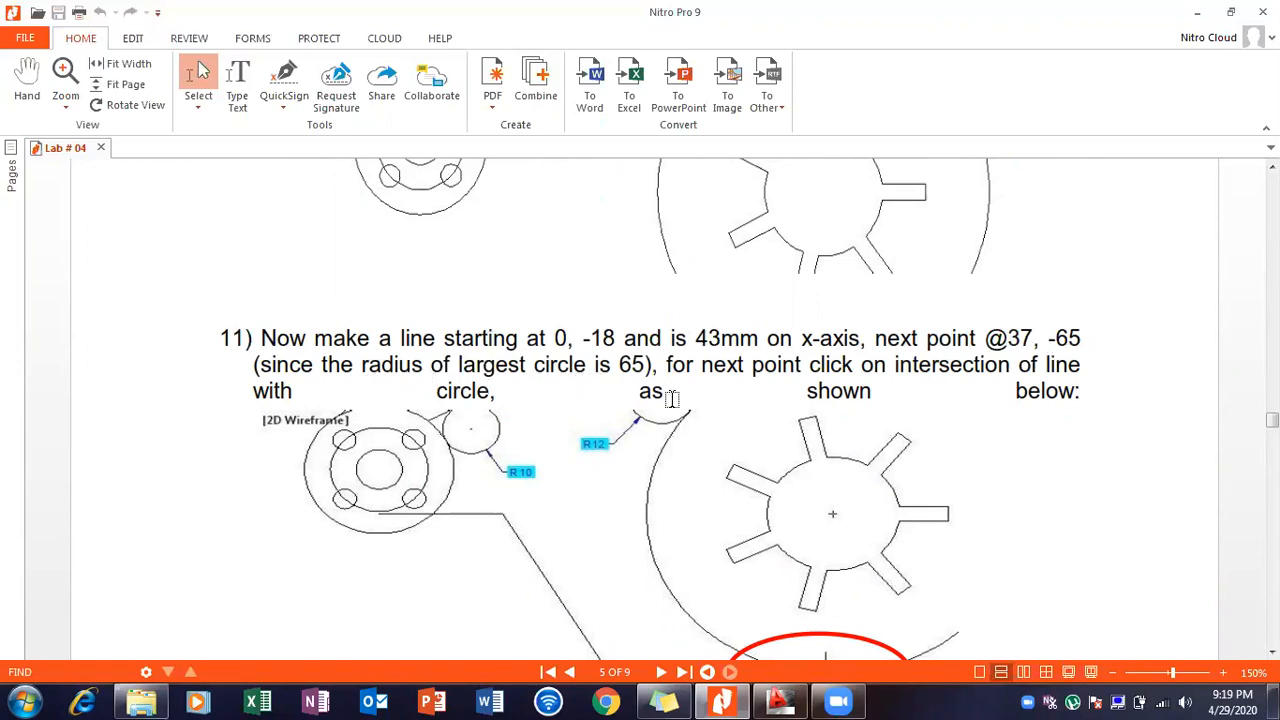
scroll(727, 391, "down", 3)
scroll(727, 391, "up", 2)
scroll(727, 391, "down", 2)
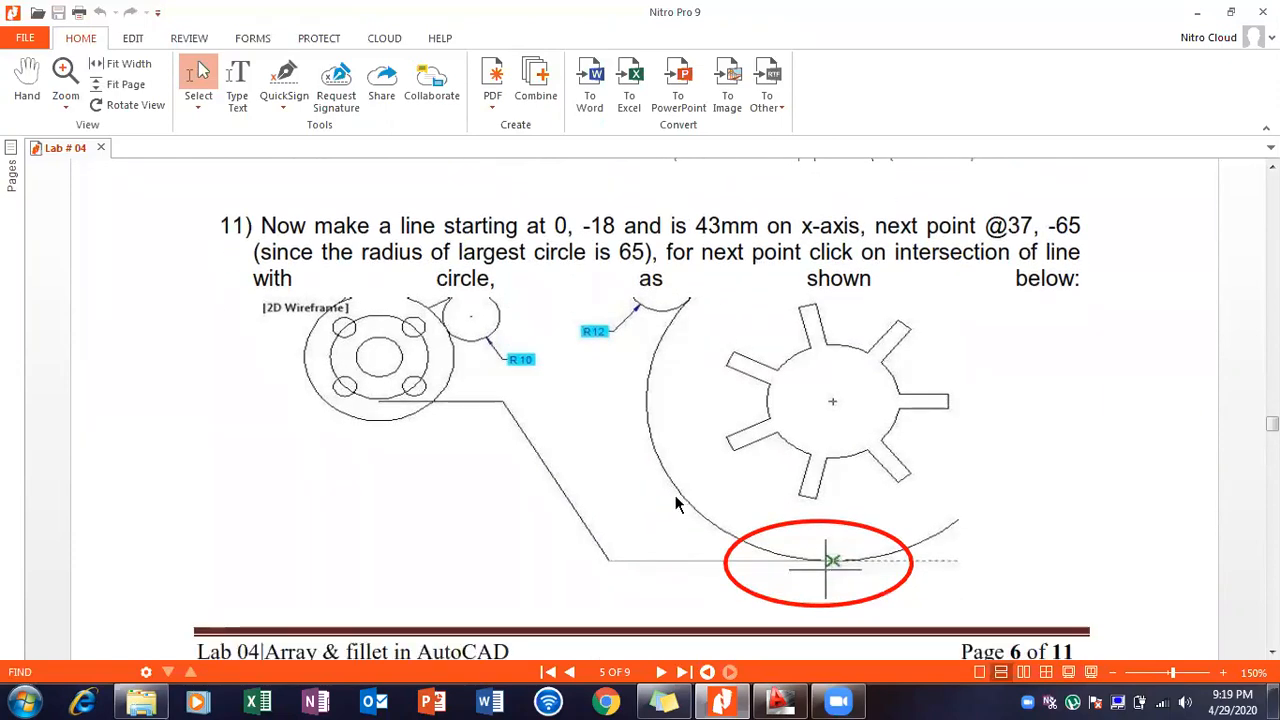
scroll(636, 407, "up", 3)
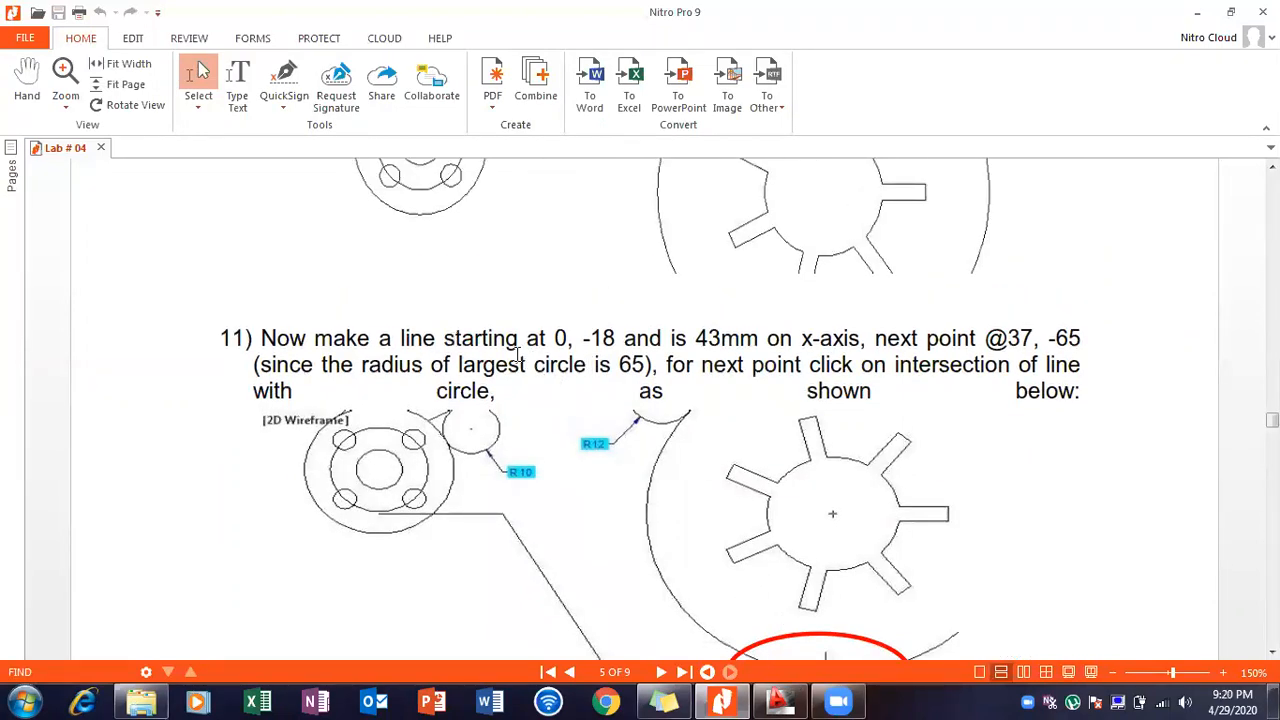
left_click(737, 697)
type("line")
key("Return")
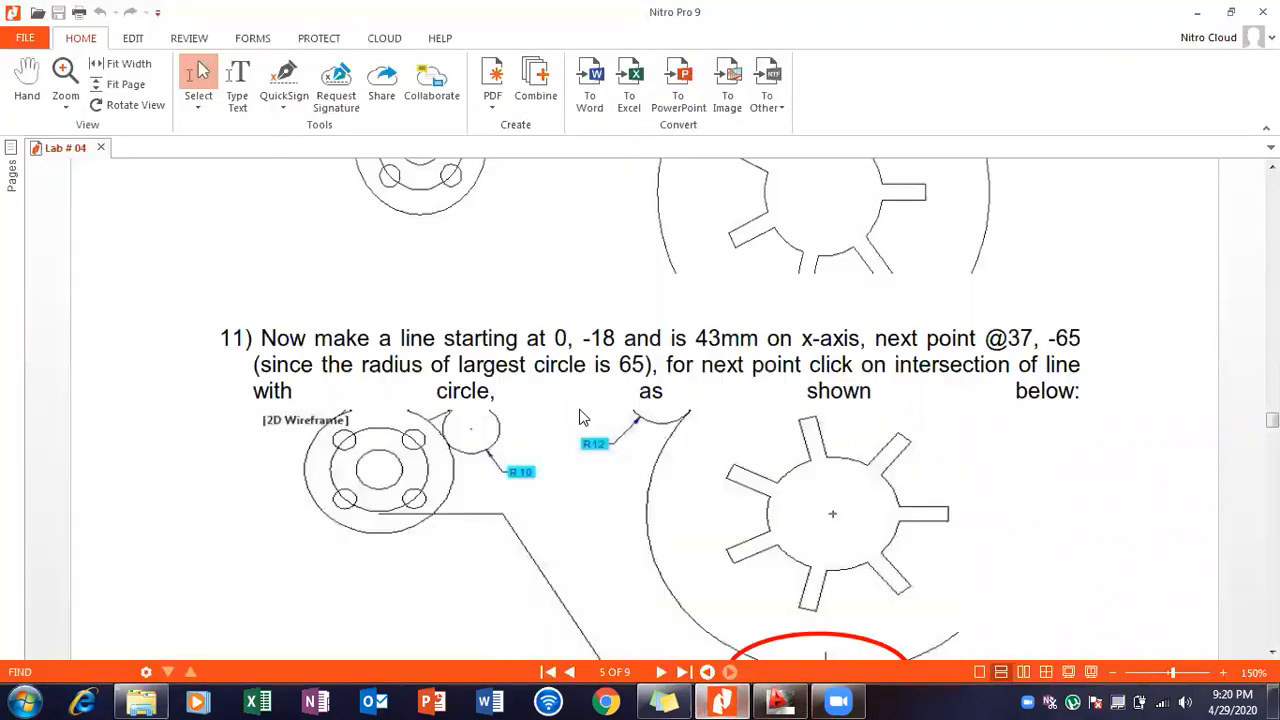
left_click(722, 700)
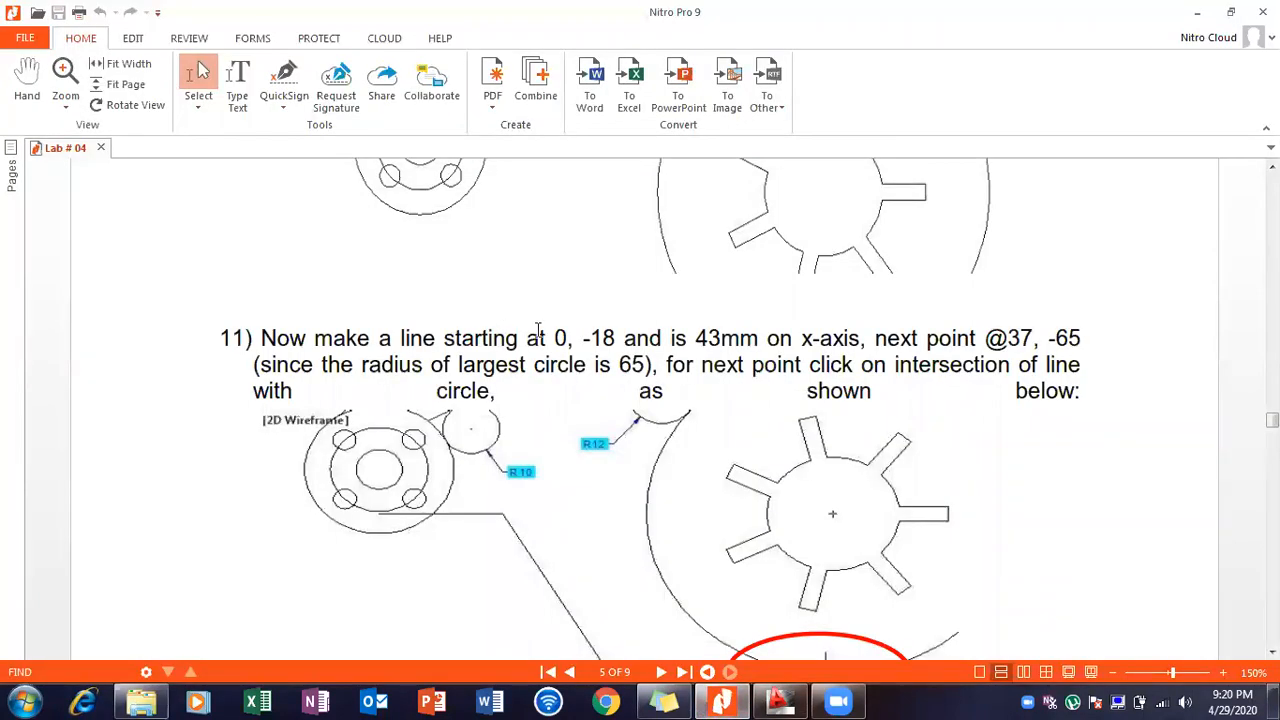
left_click(712, 699)
type("0,-18")
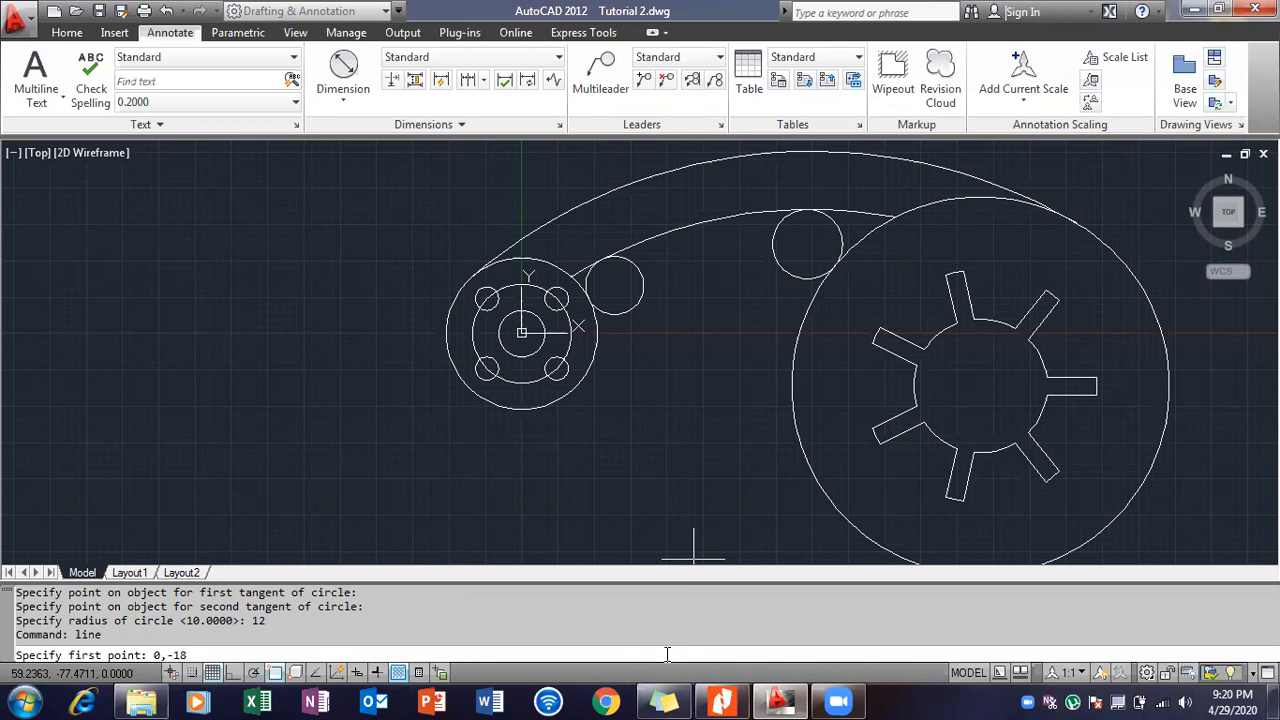
key("Return")
key("alt+Tab")
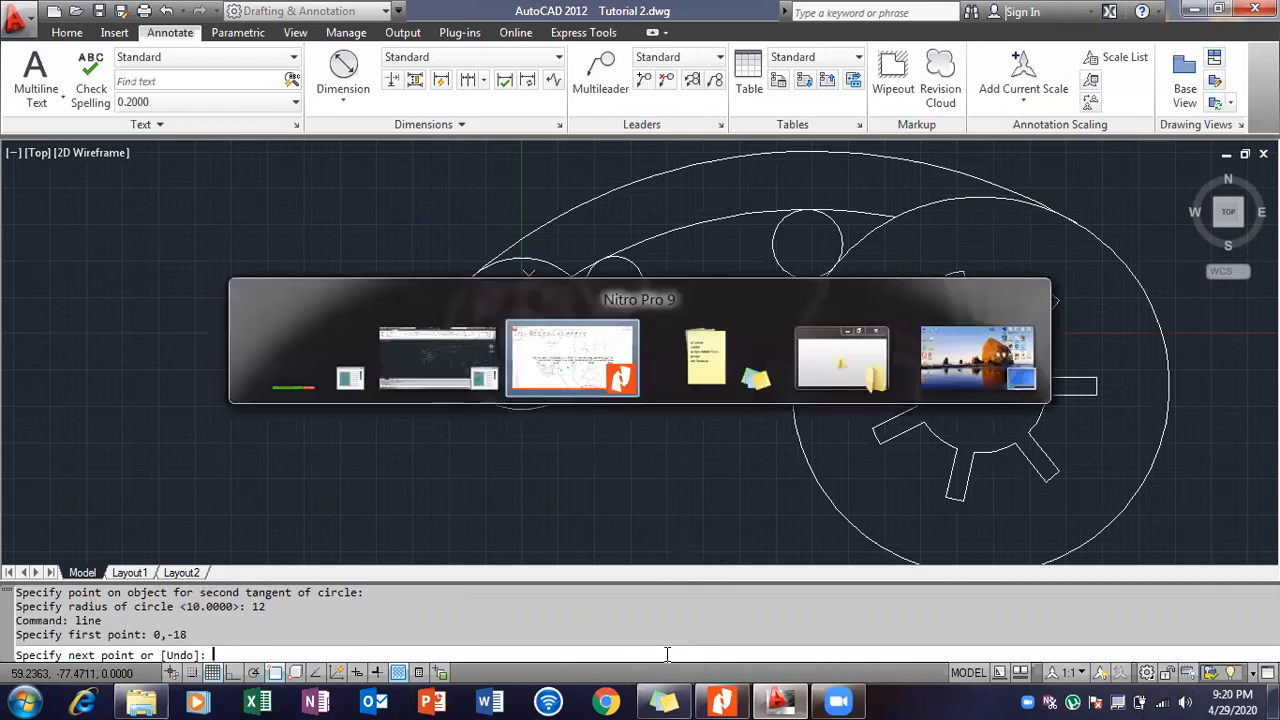
scroll(542, 512, "down", 3)
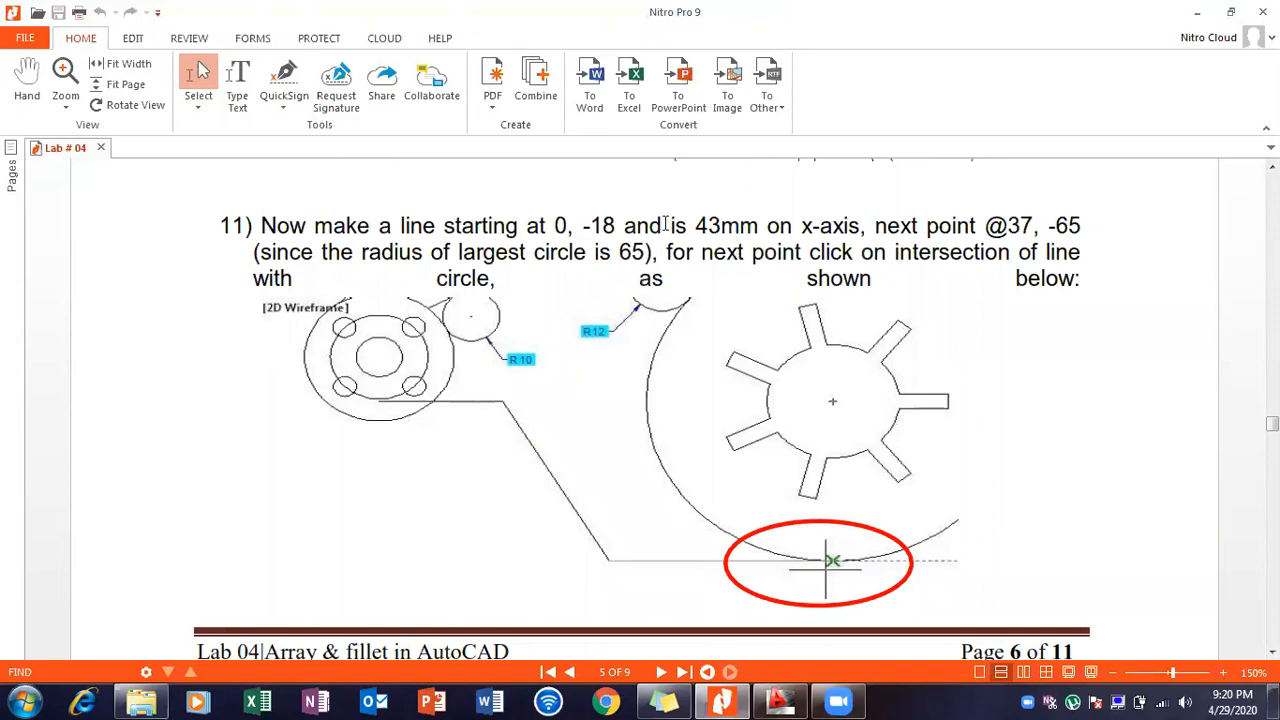
left_click_drag(671, 226, 759, 226)
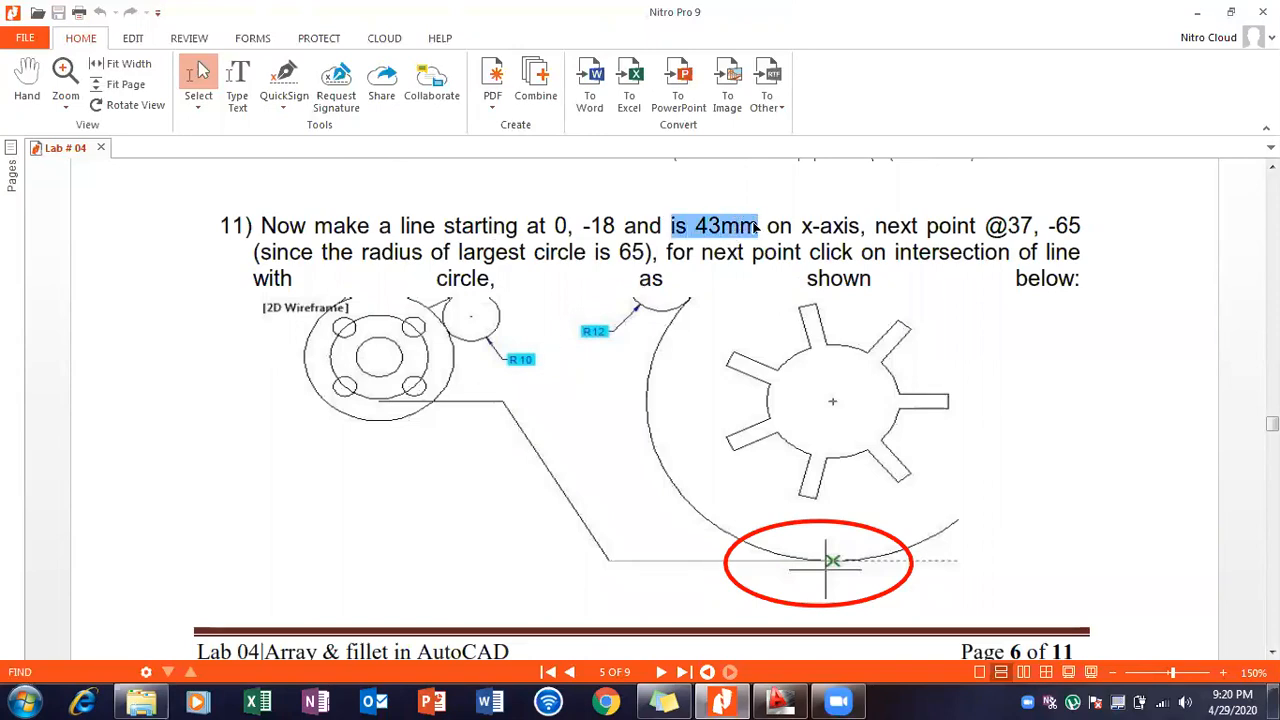
key("alt+Tab")
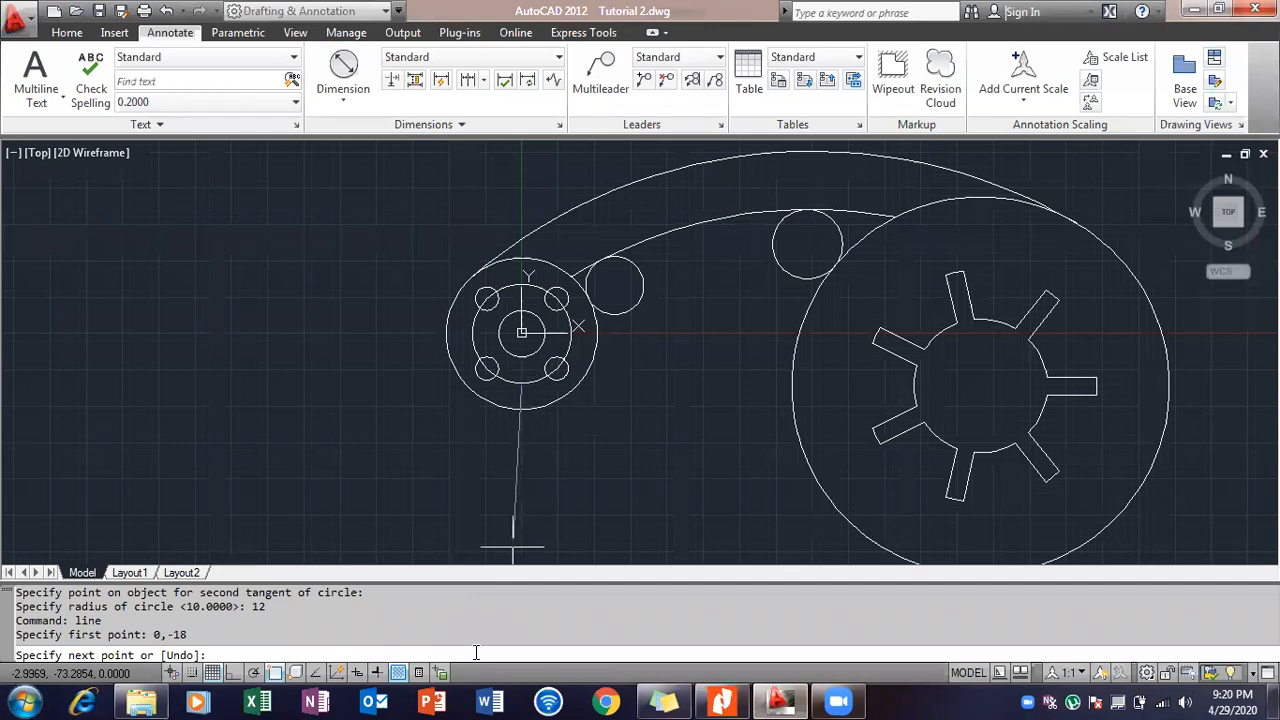
type("@")
type("3")
type("3")
key("Return")
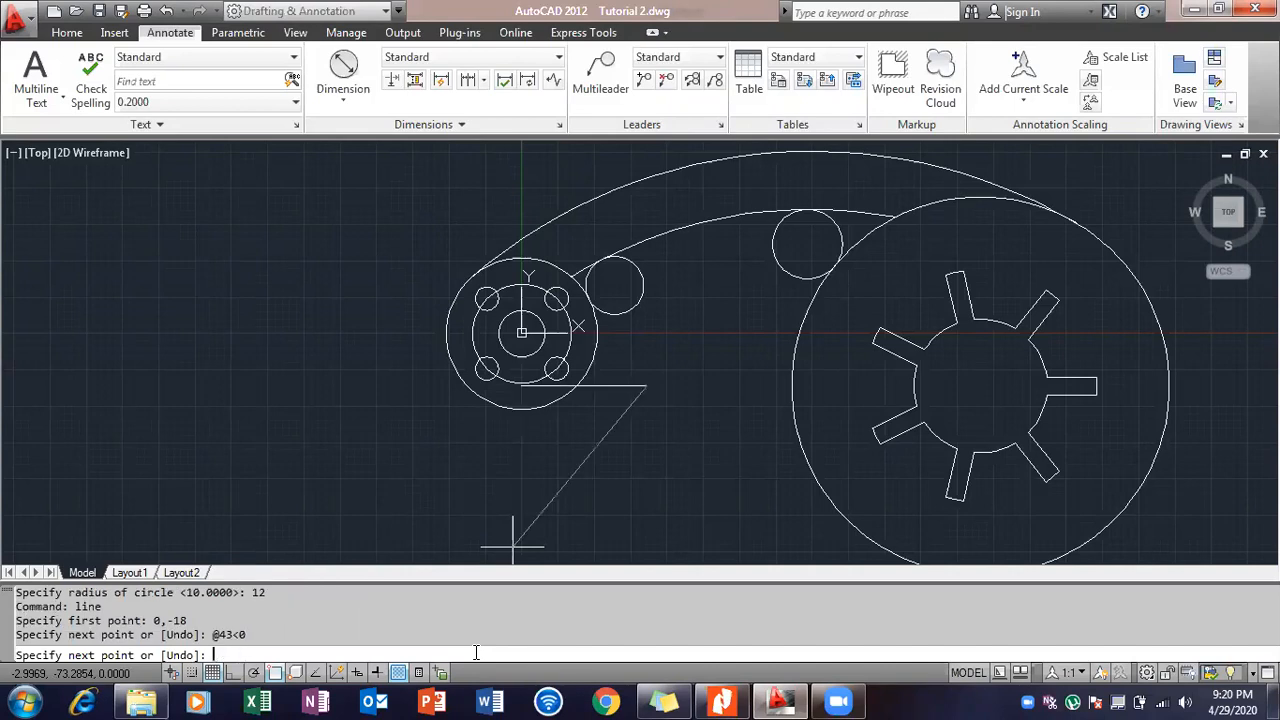
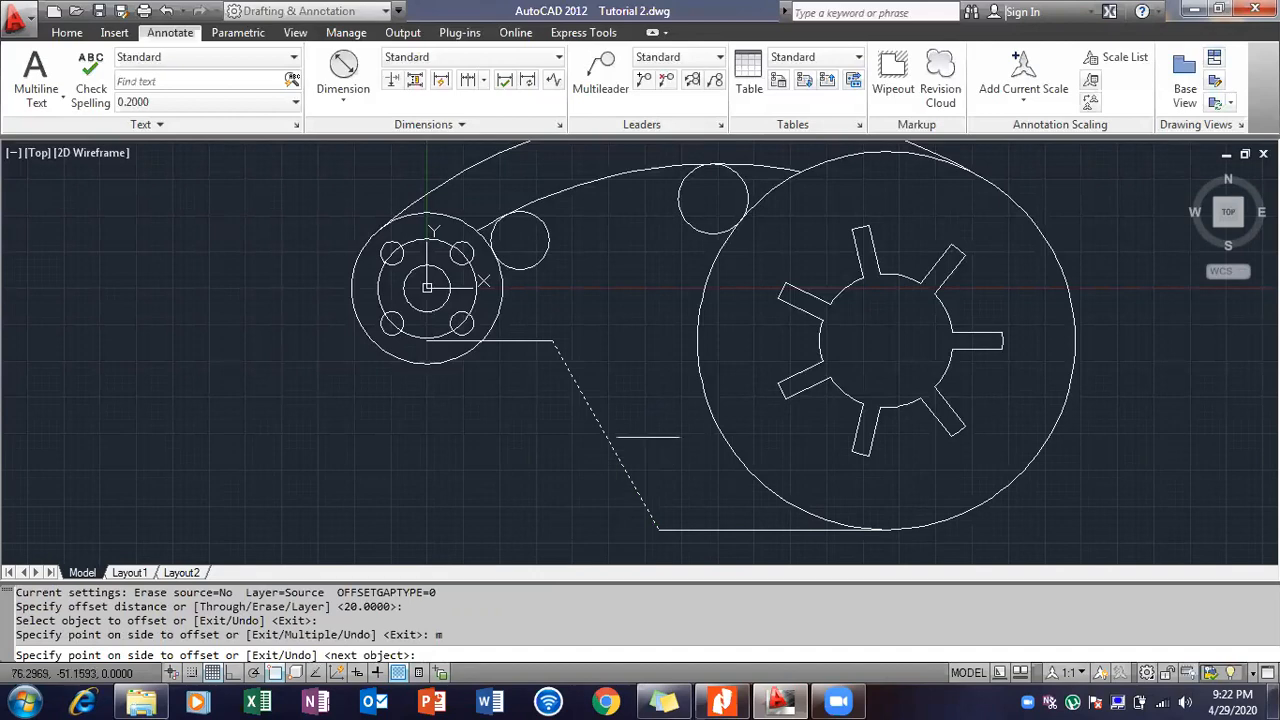
Offset the slanted line by 20 toward the large circle and end the offset command.
left_click(651, 423)
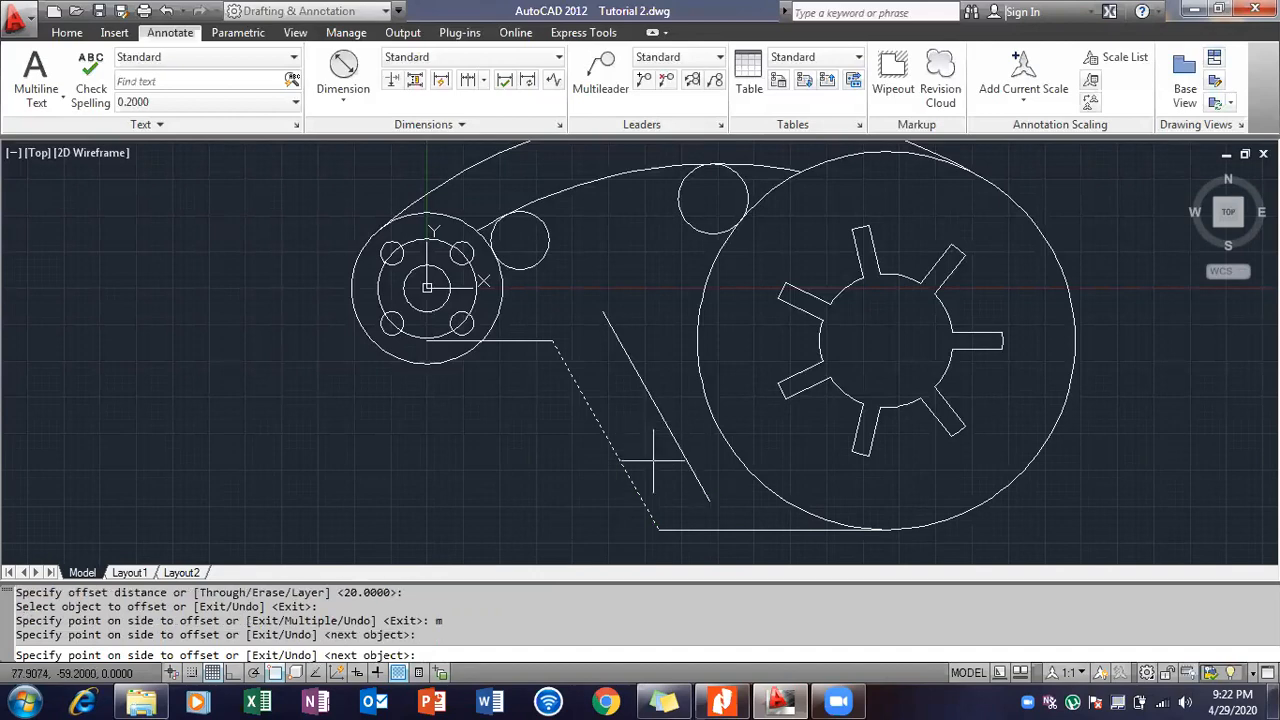
key("Escape")
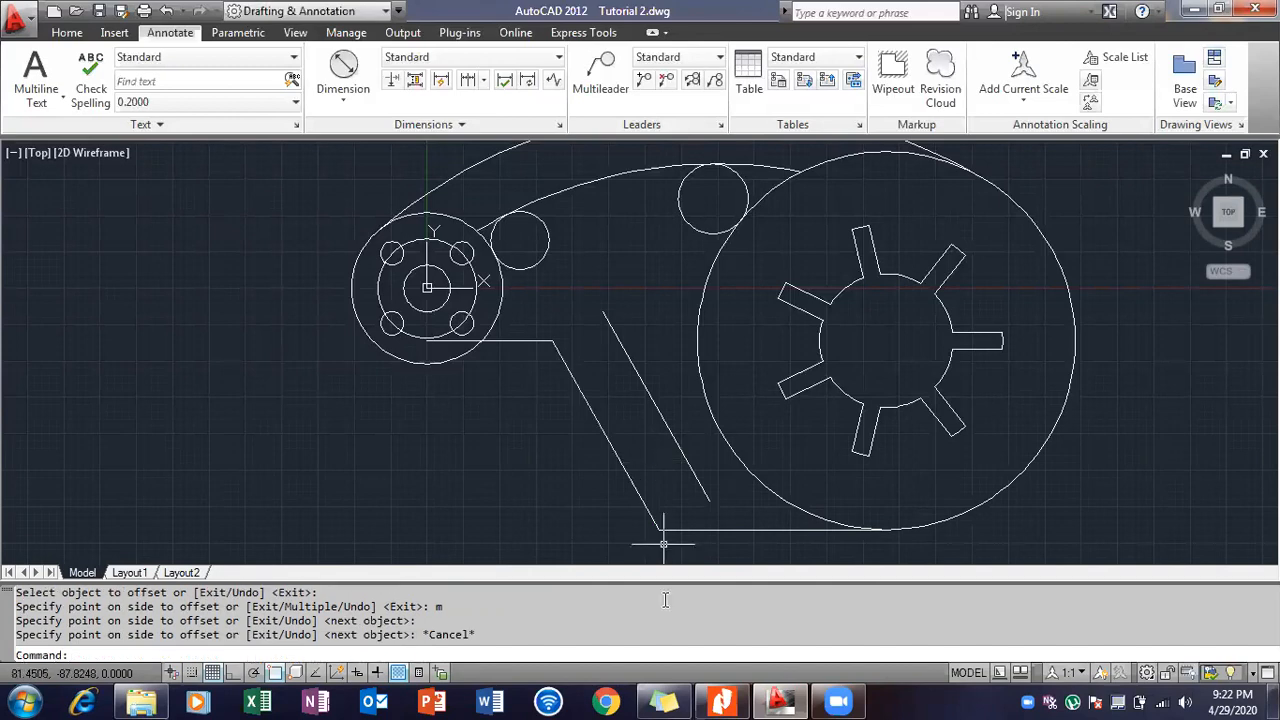
Compare the drawing with the instruction 12 figure in Nitro Pro to identify the remaining lines, and return to AutoCAD.
left_click(728, 700)
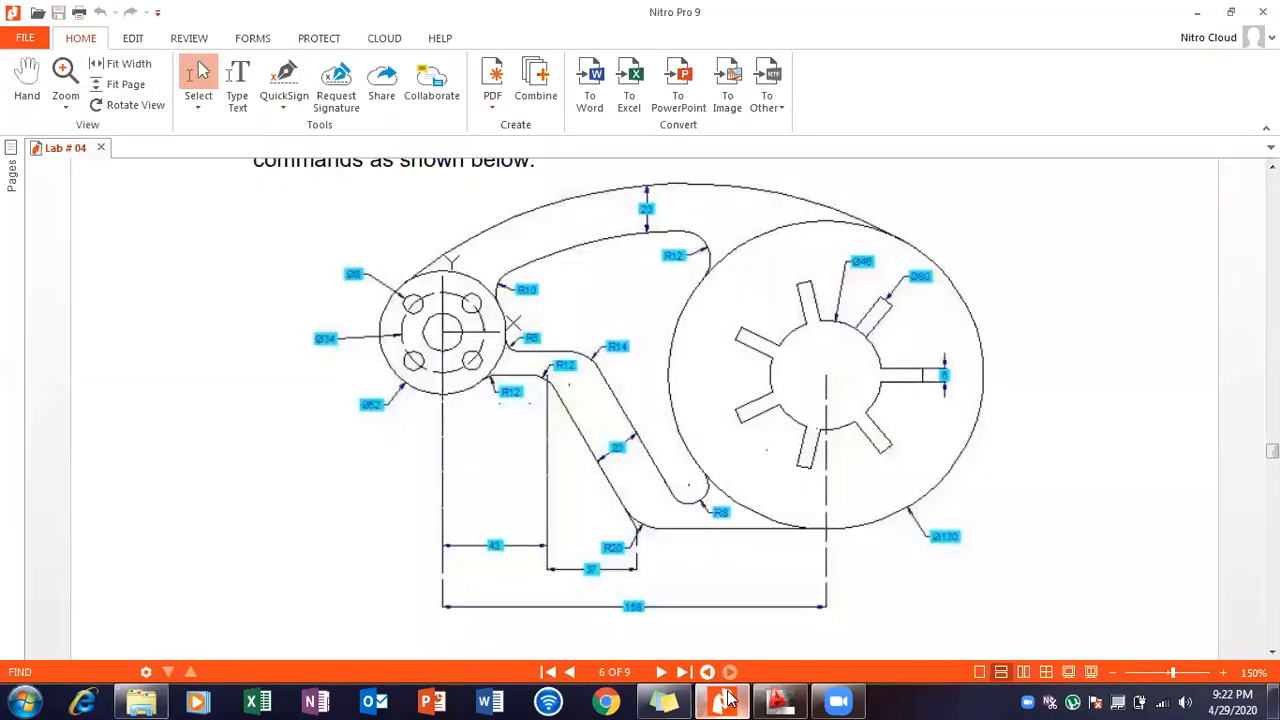
left_click(728, 700)
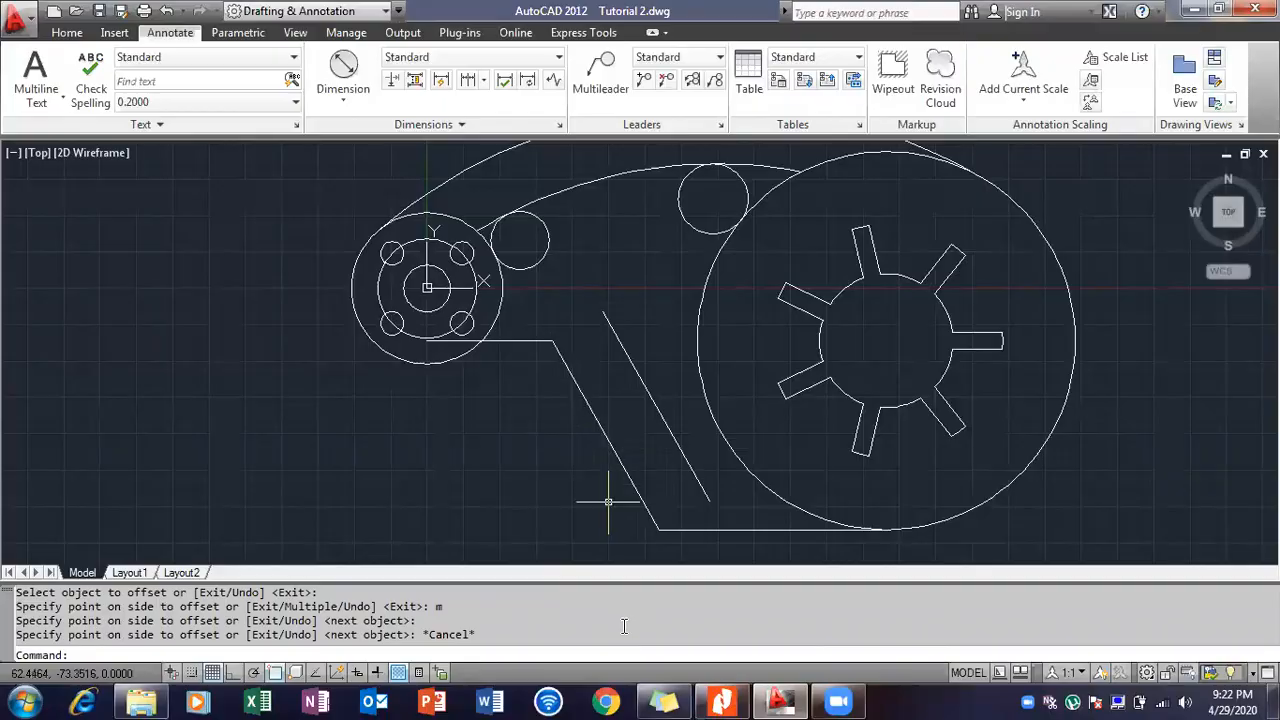
left_click(728, 700)
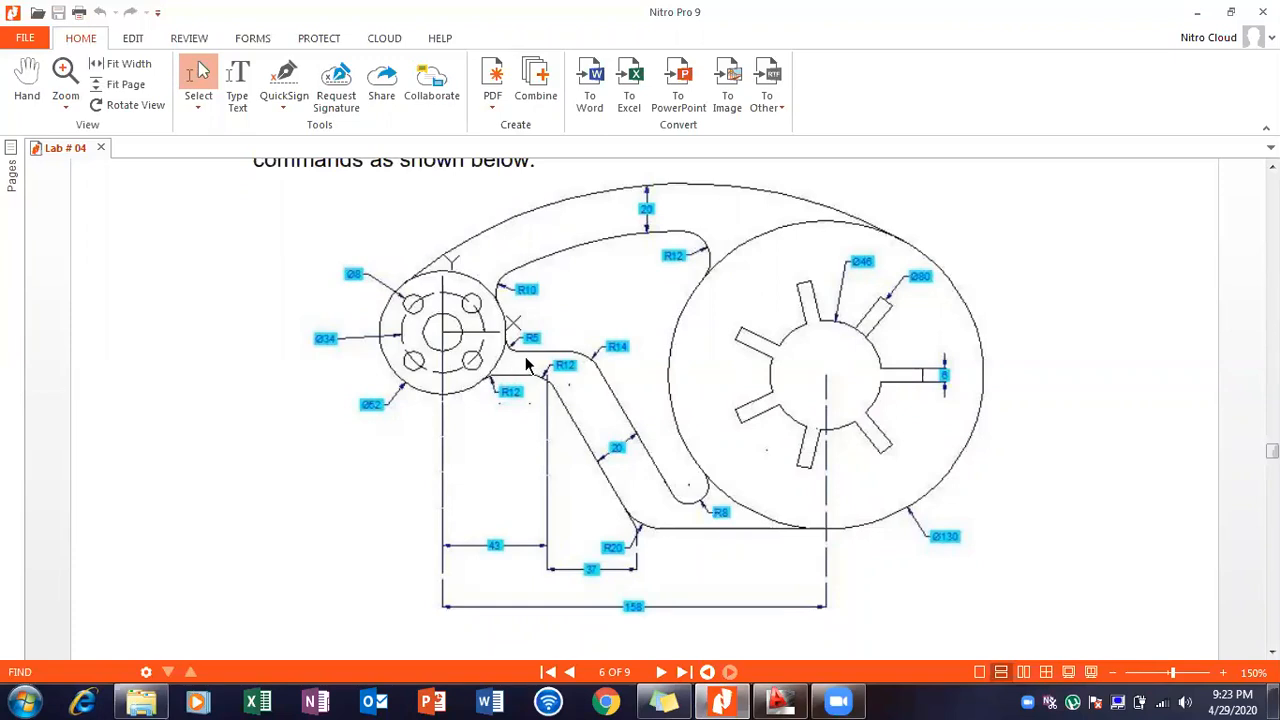
left_click(721, 703)
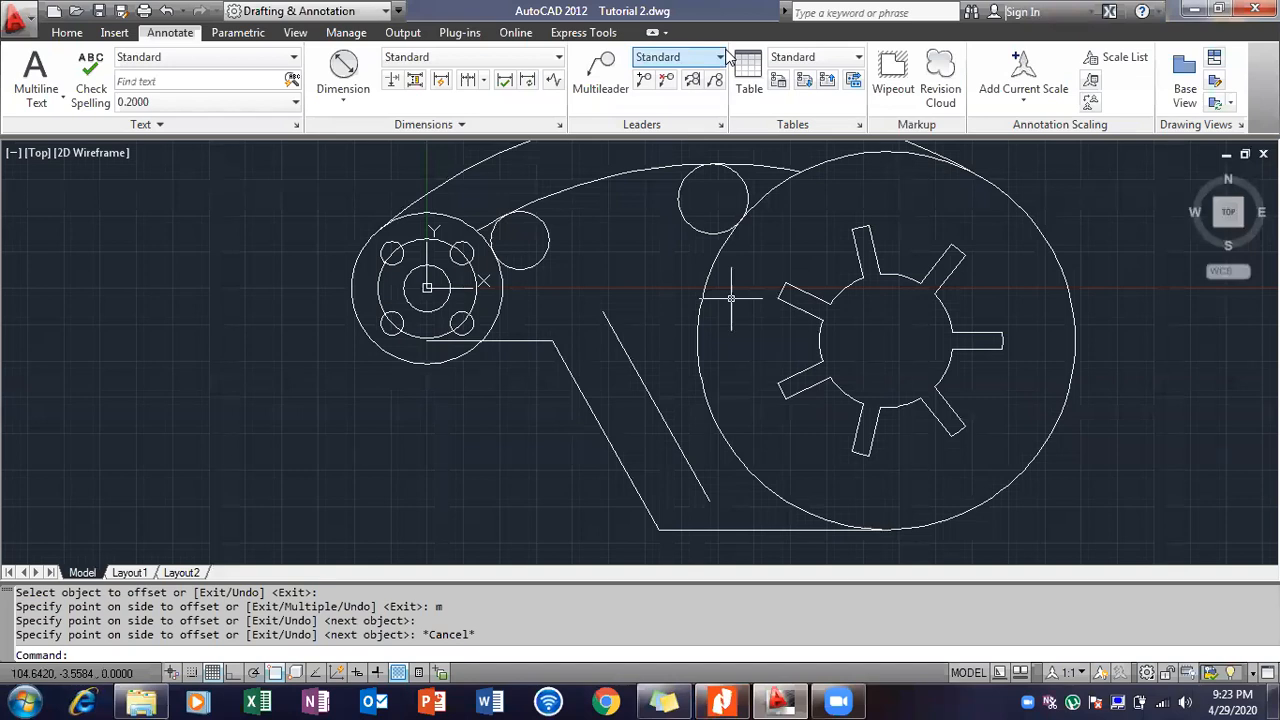
left_click(727, 701)
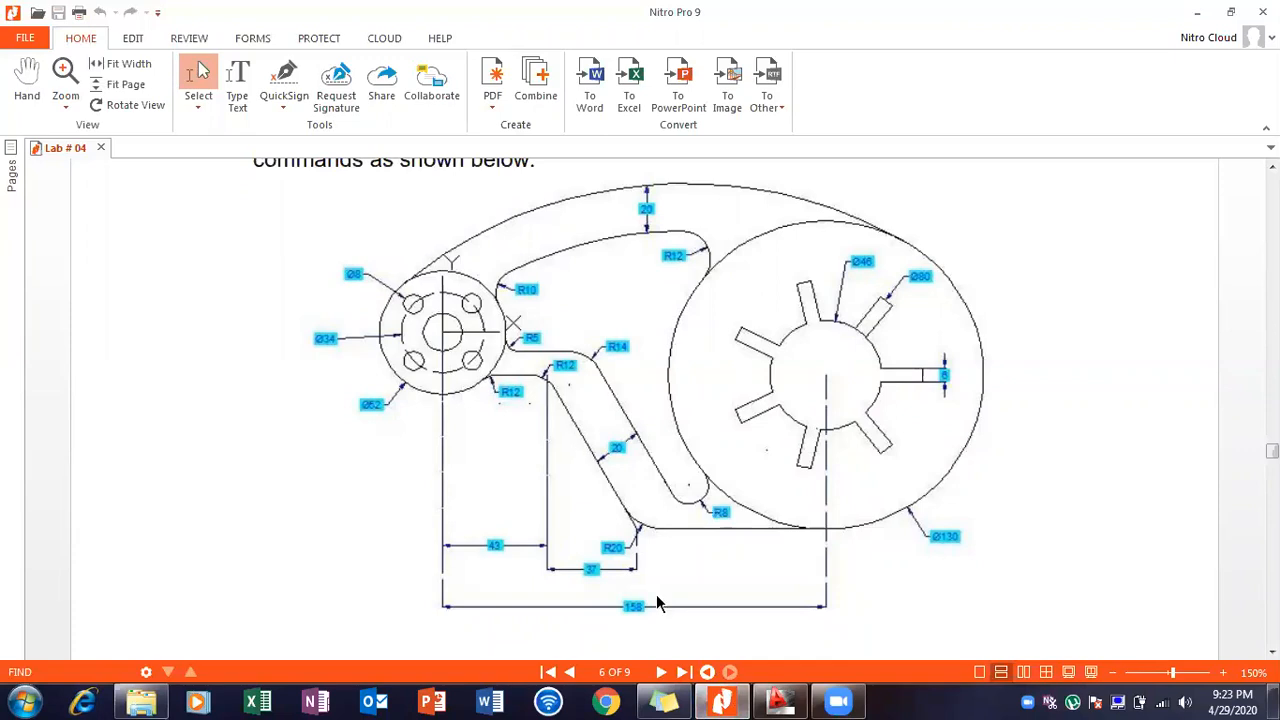
key("alt+Tab")
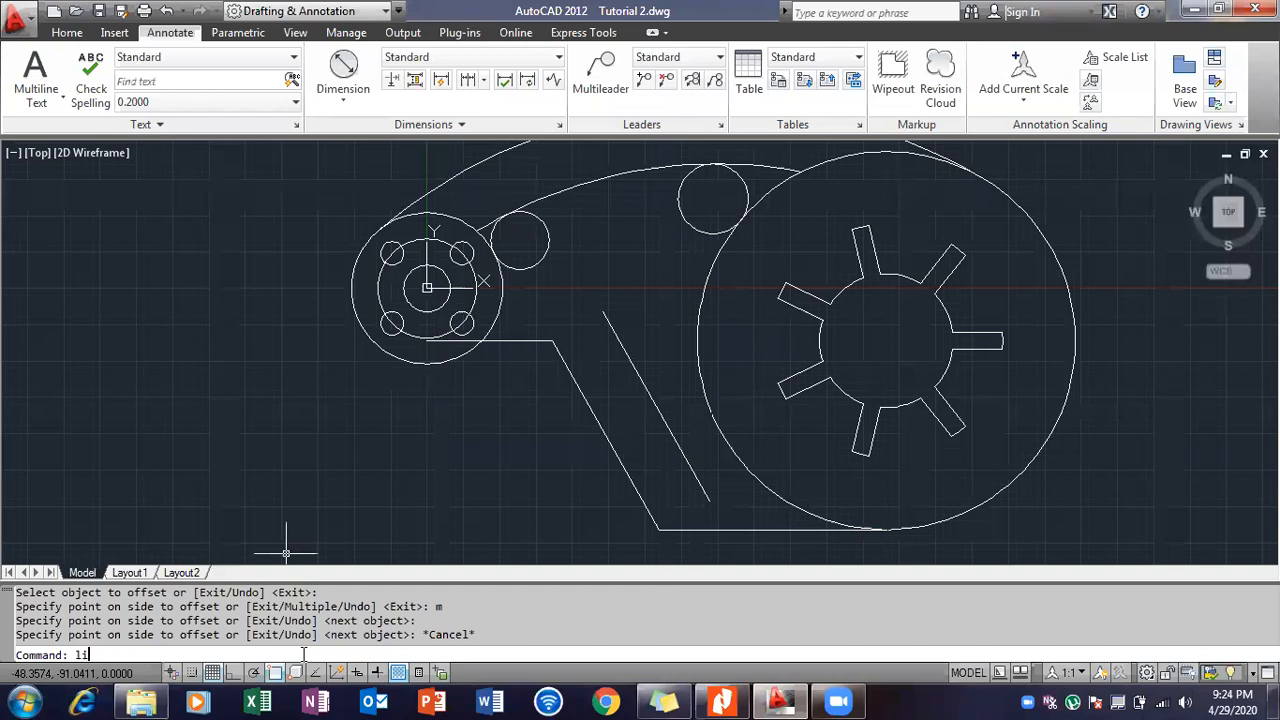
Start a line at the upper endpoint of the offset slanted line and undo the segment snapped to the small flange circle's quadrant.
type("line")
key("Return")
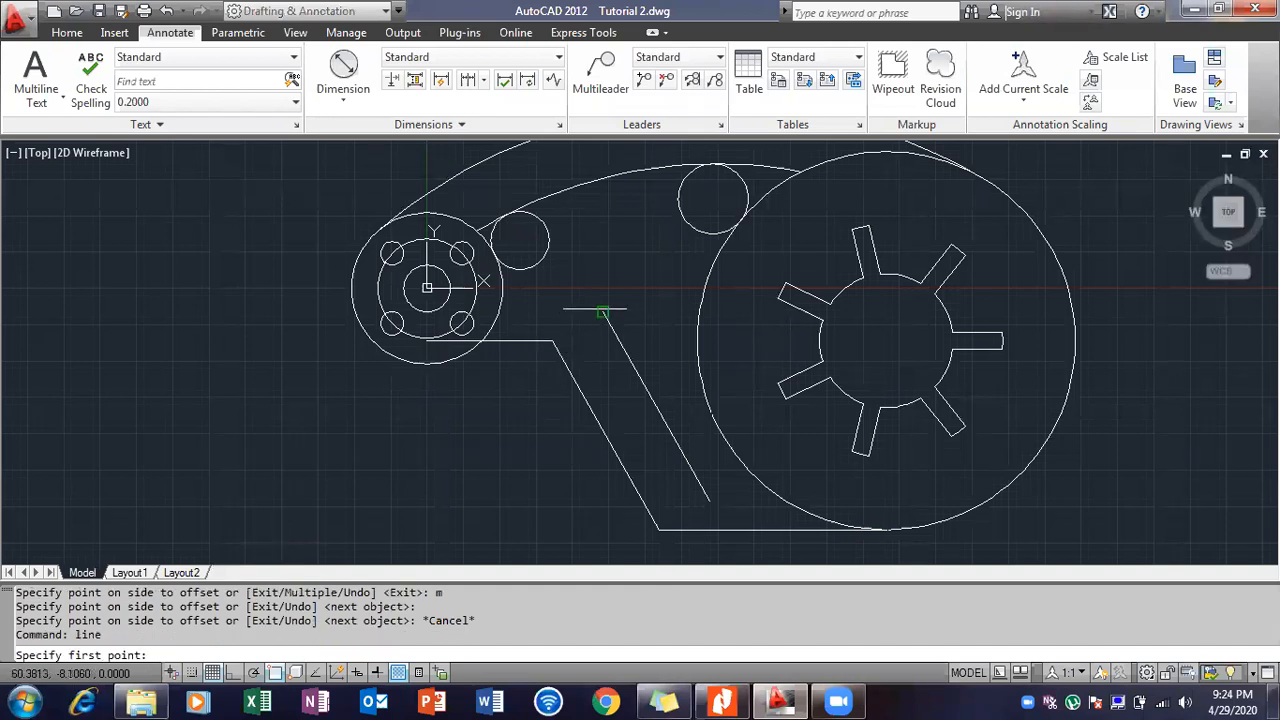
left_click(603, 312)
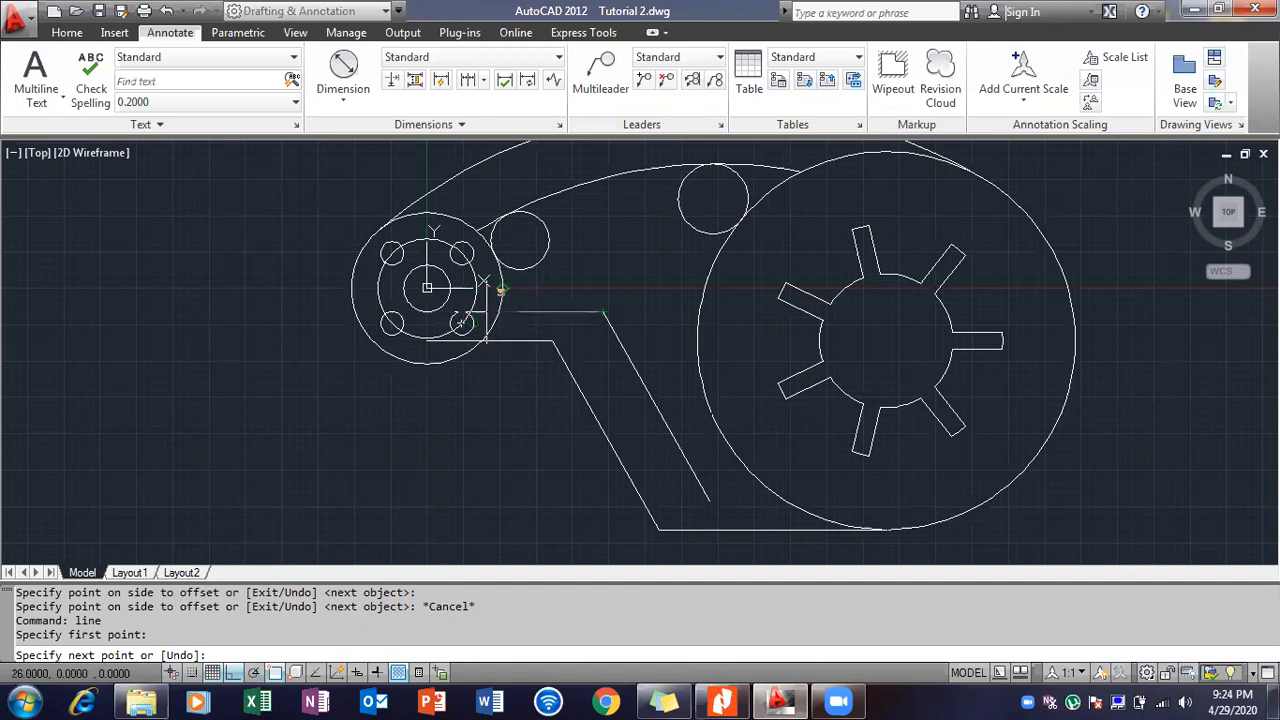
left_click(502, 289)
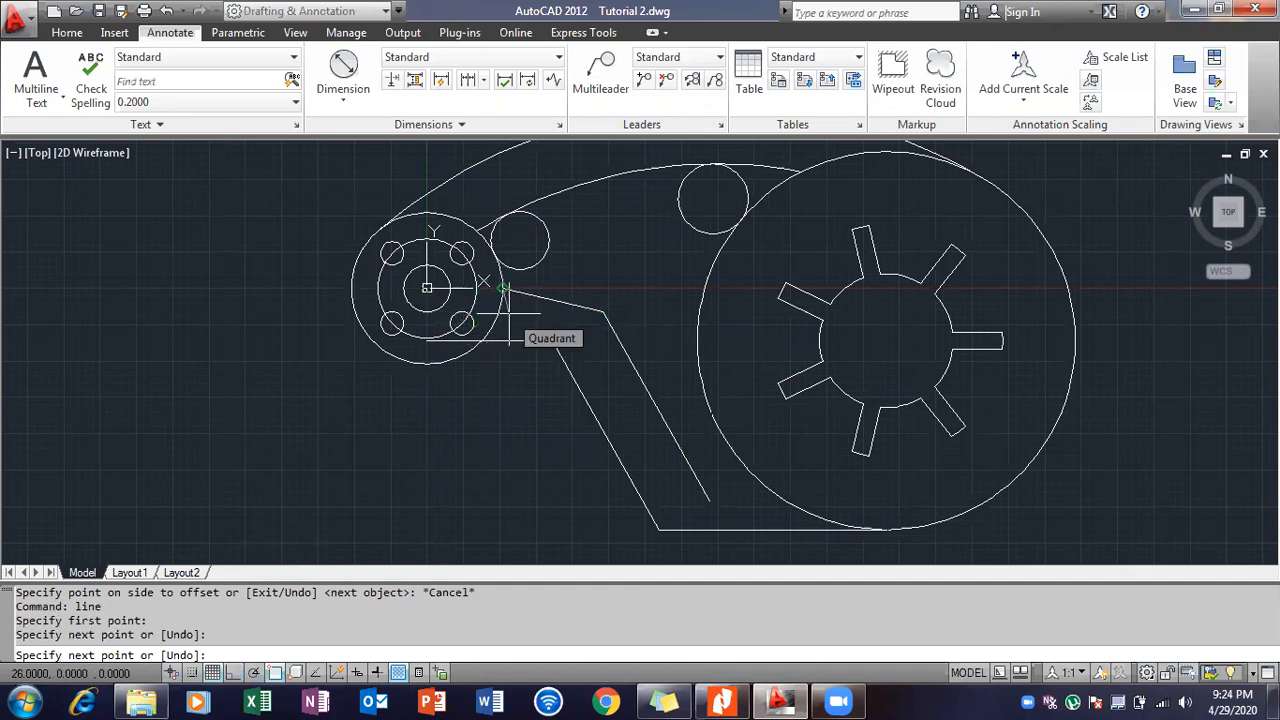
key("ctrl+z")
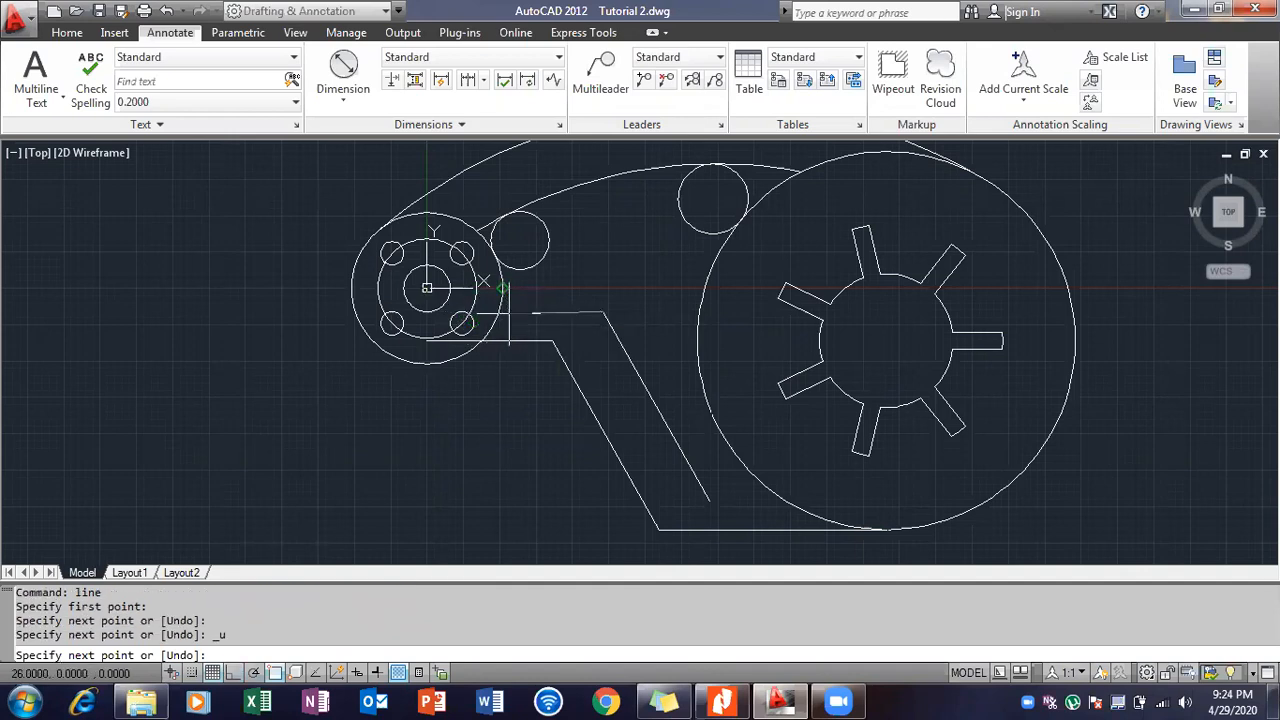
Turn off the Quadrant, Extension and Center object snaps and finish the horizontal line from the offset line's upper end into the small flange.
right_click(276, 672)
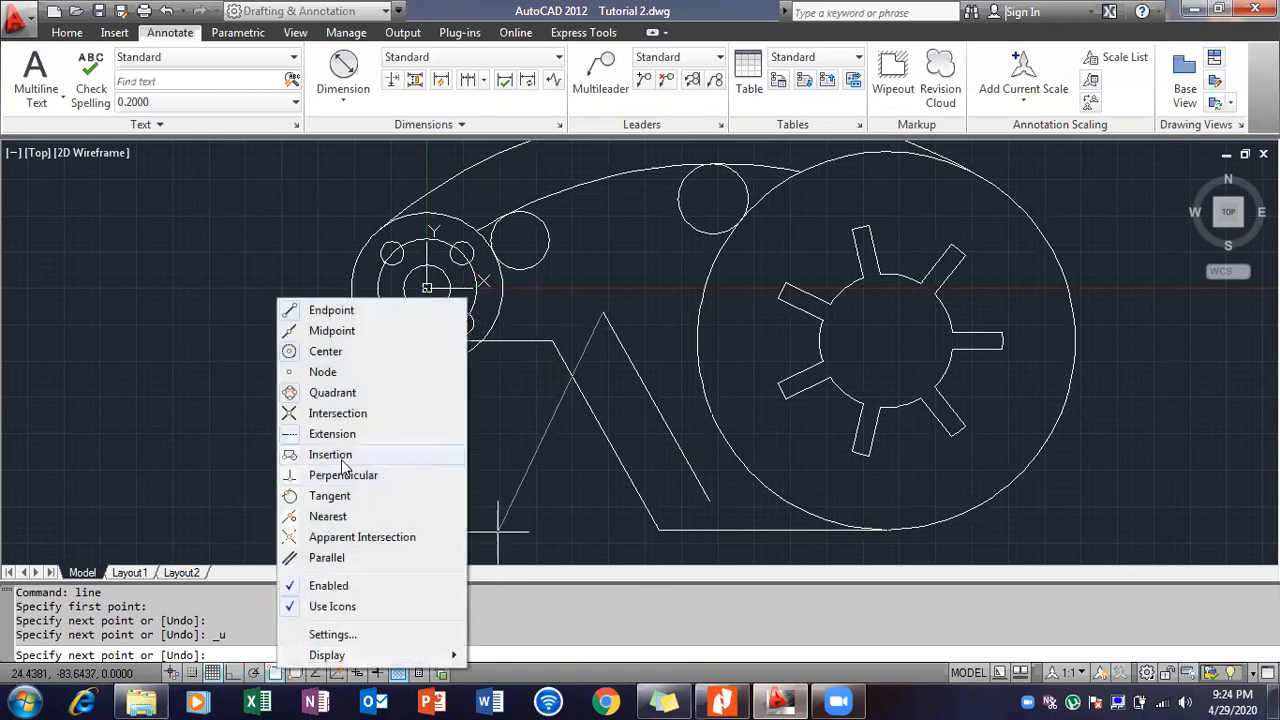
left_click(332, 393)
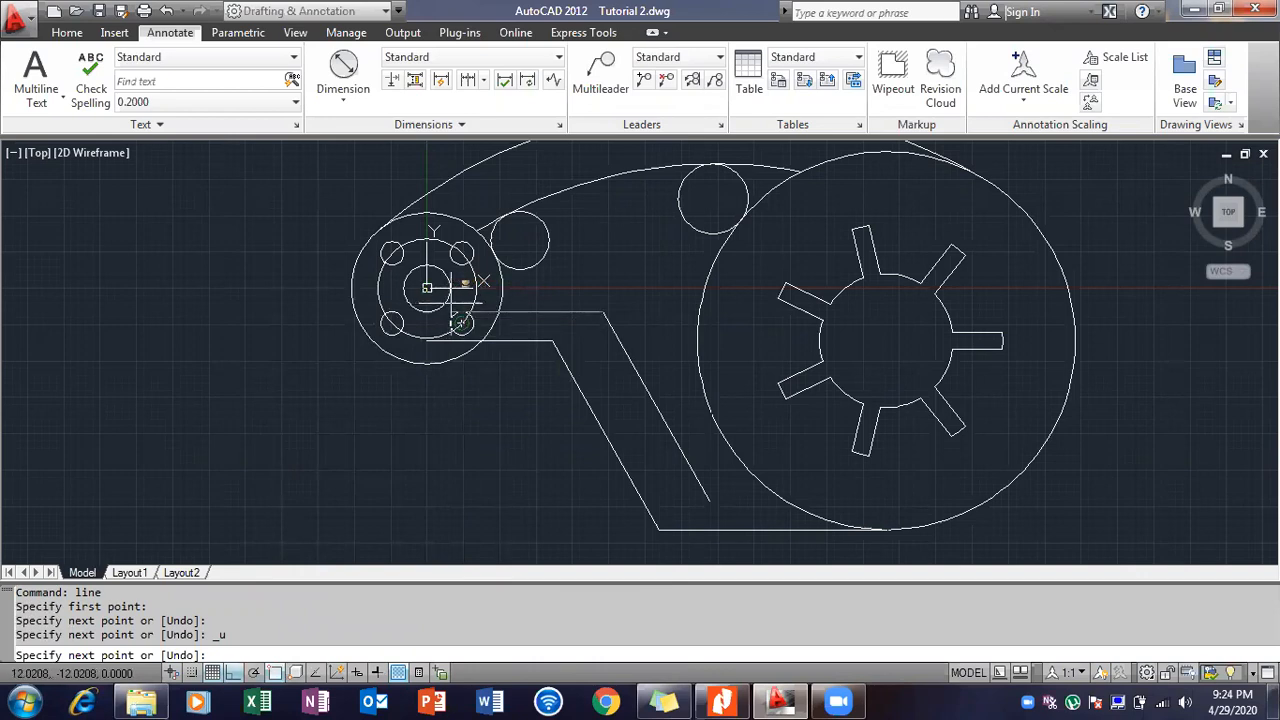
right_click(284, 672)
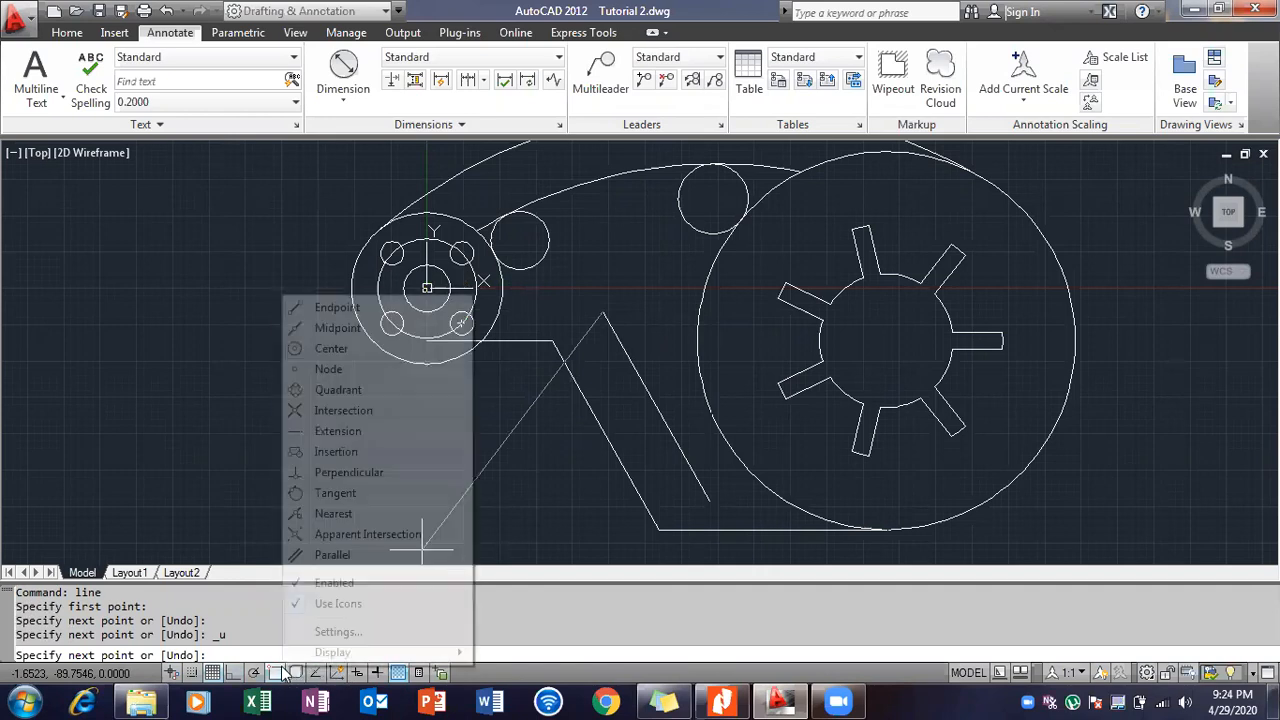
left_click(310, 431)
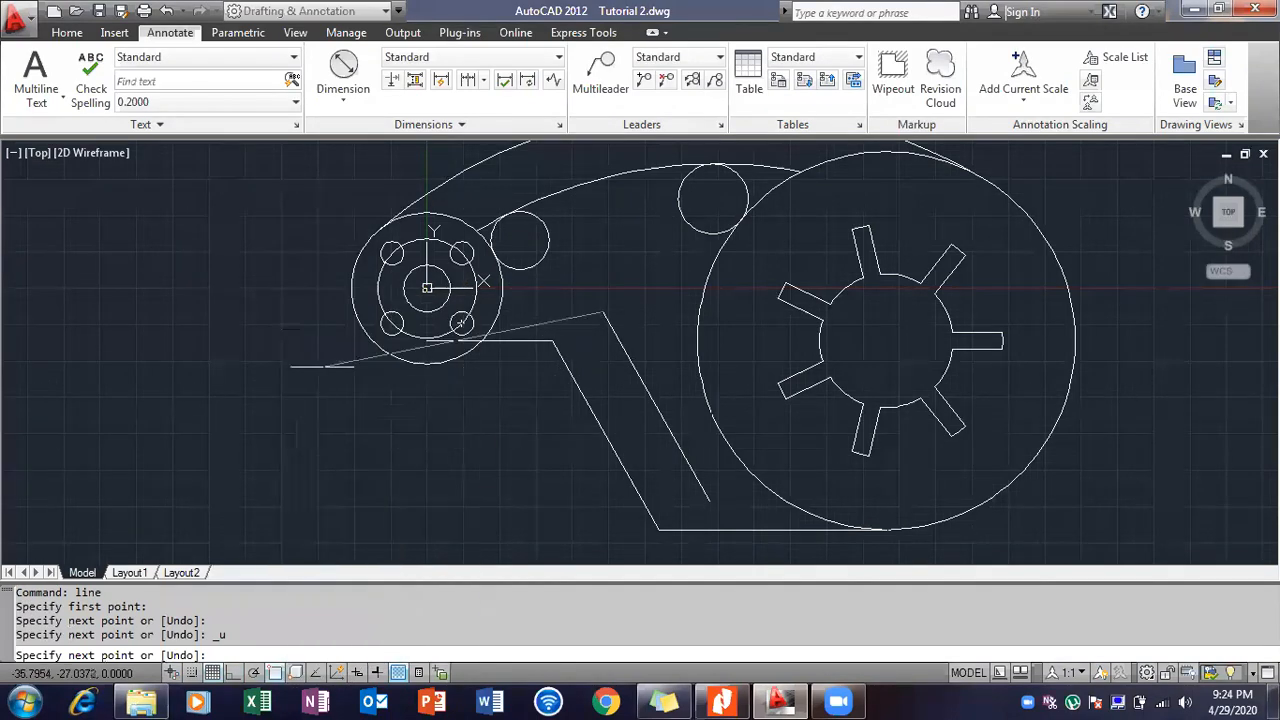
right_click(272, 677)
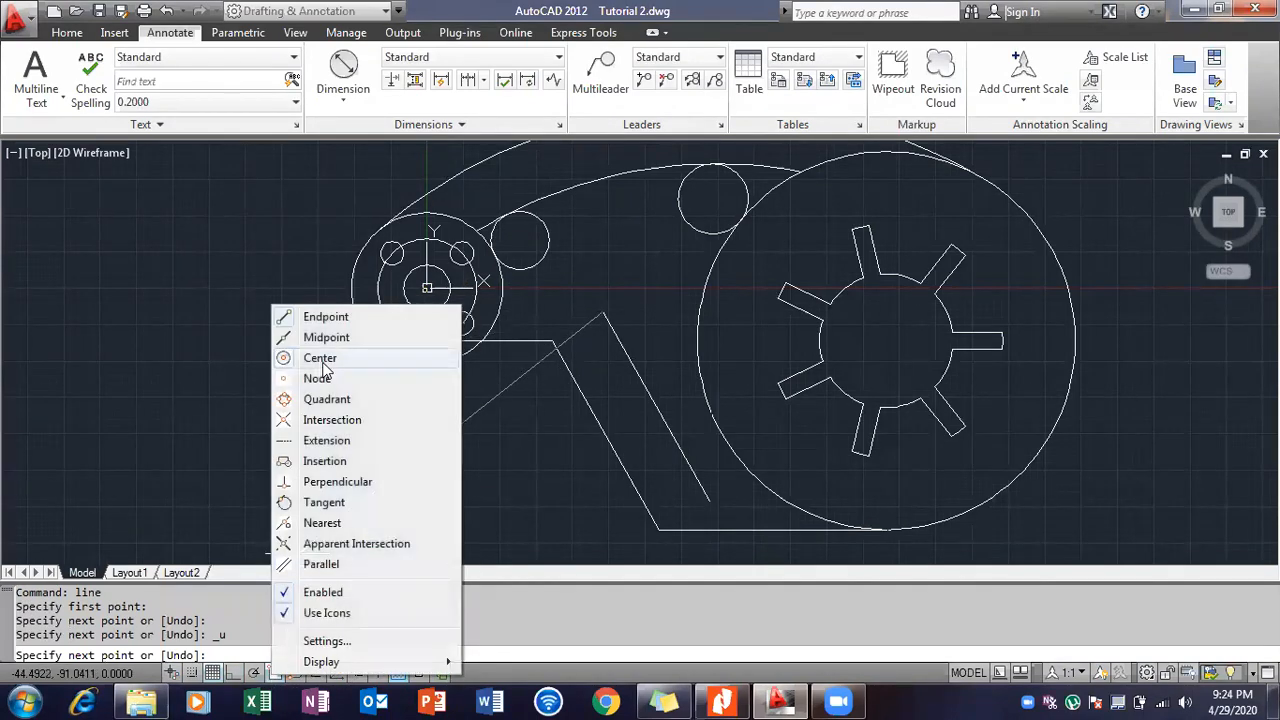
left_click(320, 360)
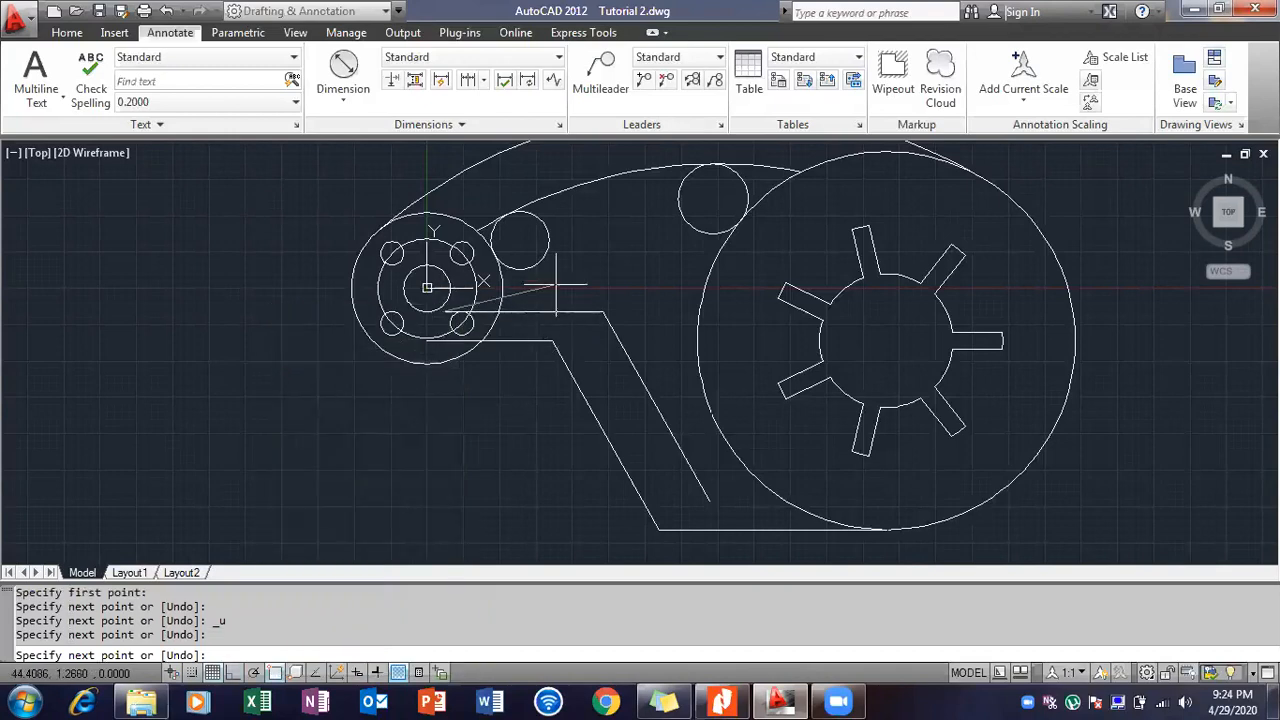
key("Escape")
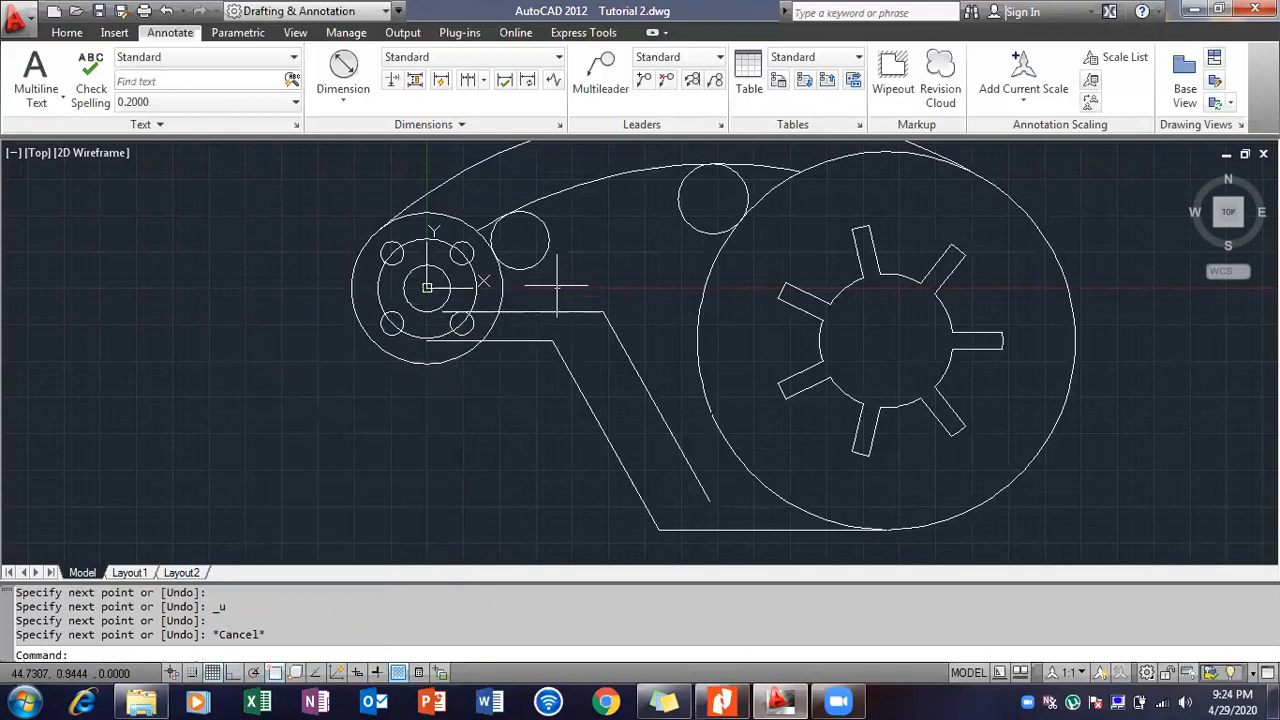
After checking the figure in Nitro Pro, draw a horizontal line in AutoCAD from the offset line's lower endpoint across the large circle's edge.
left_click(740, 699)
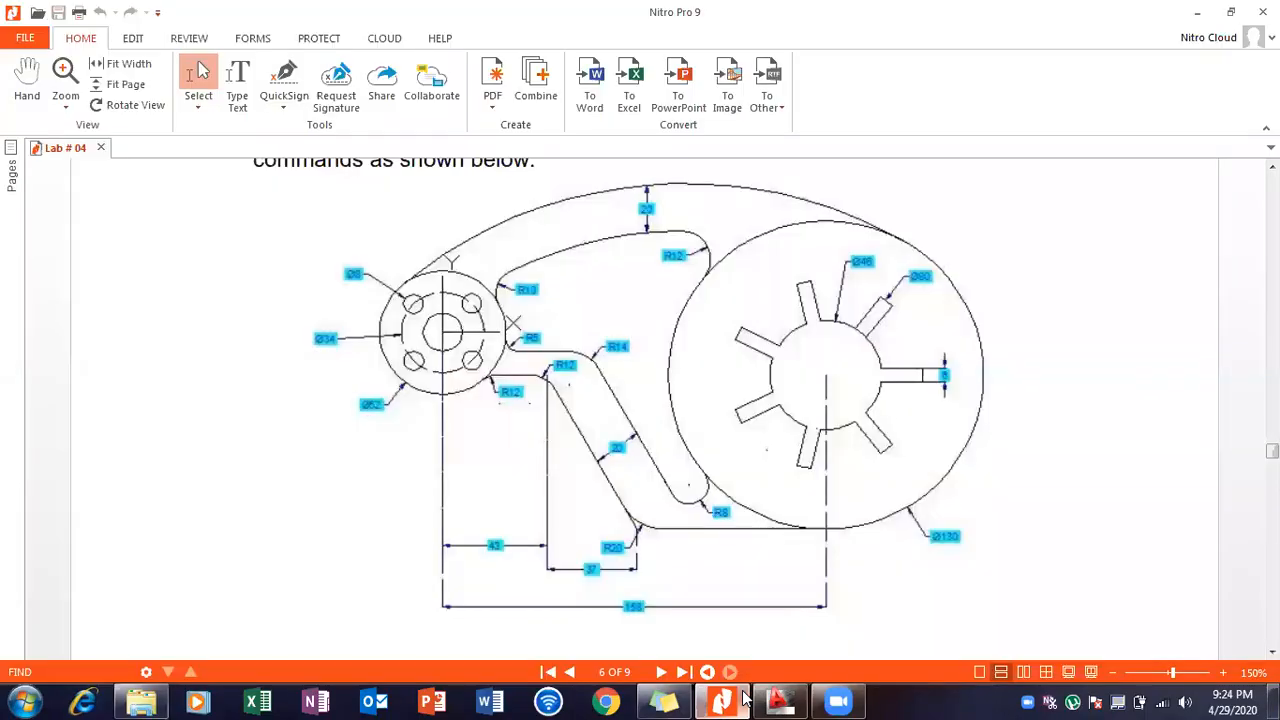
left_click(743, 699)
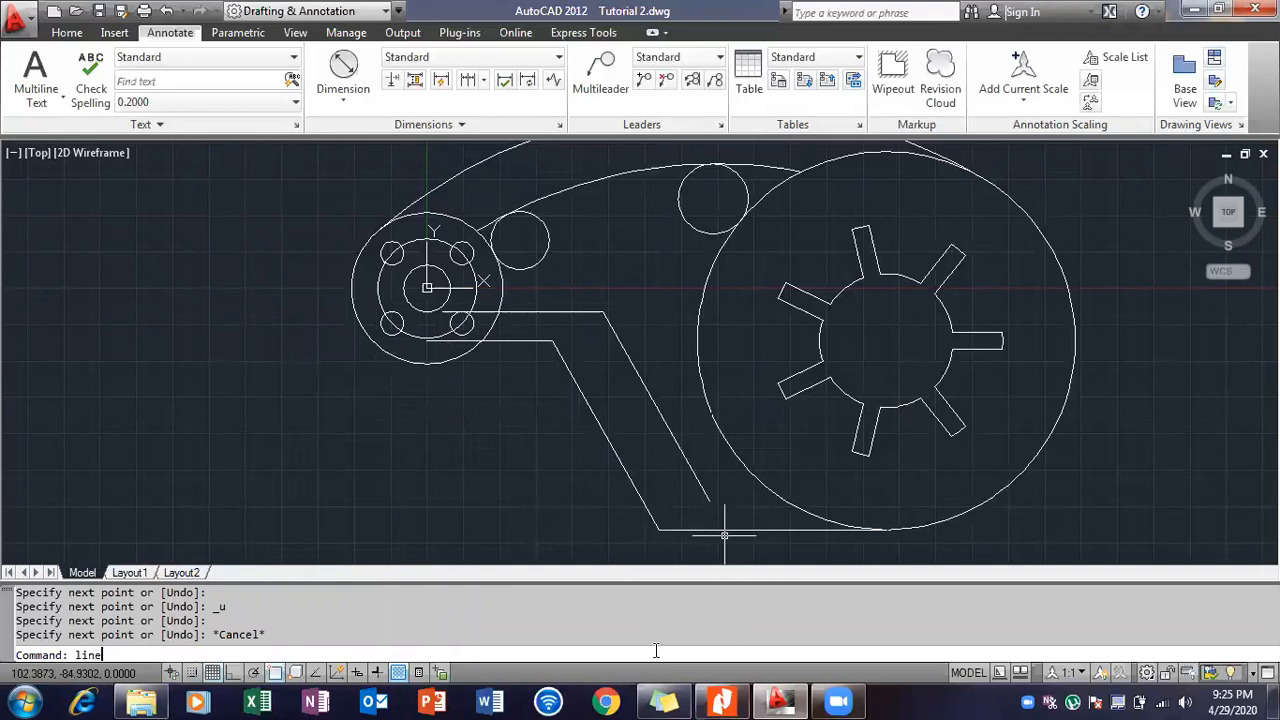
key("Return")
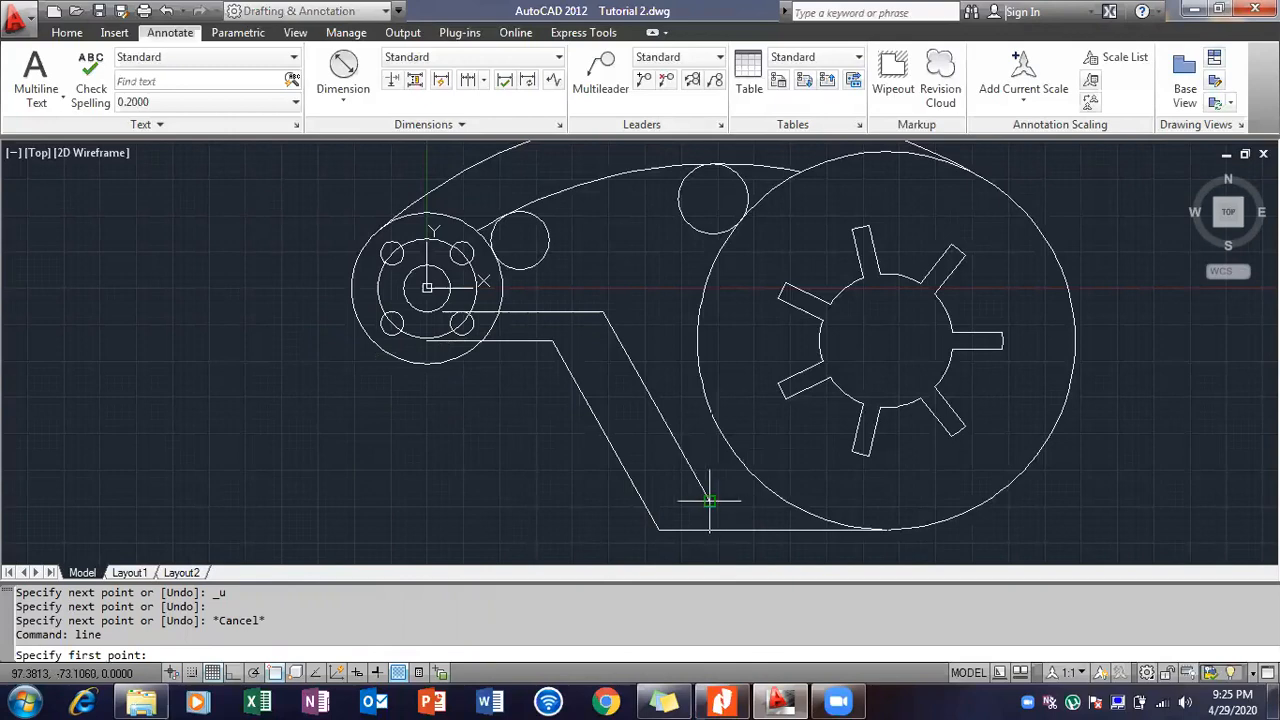
left_click(709, 500)
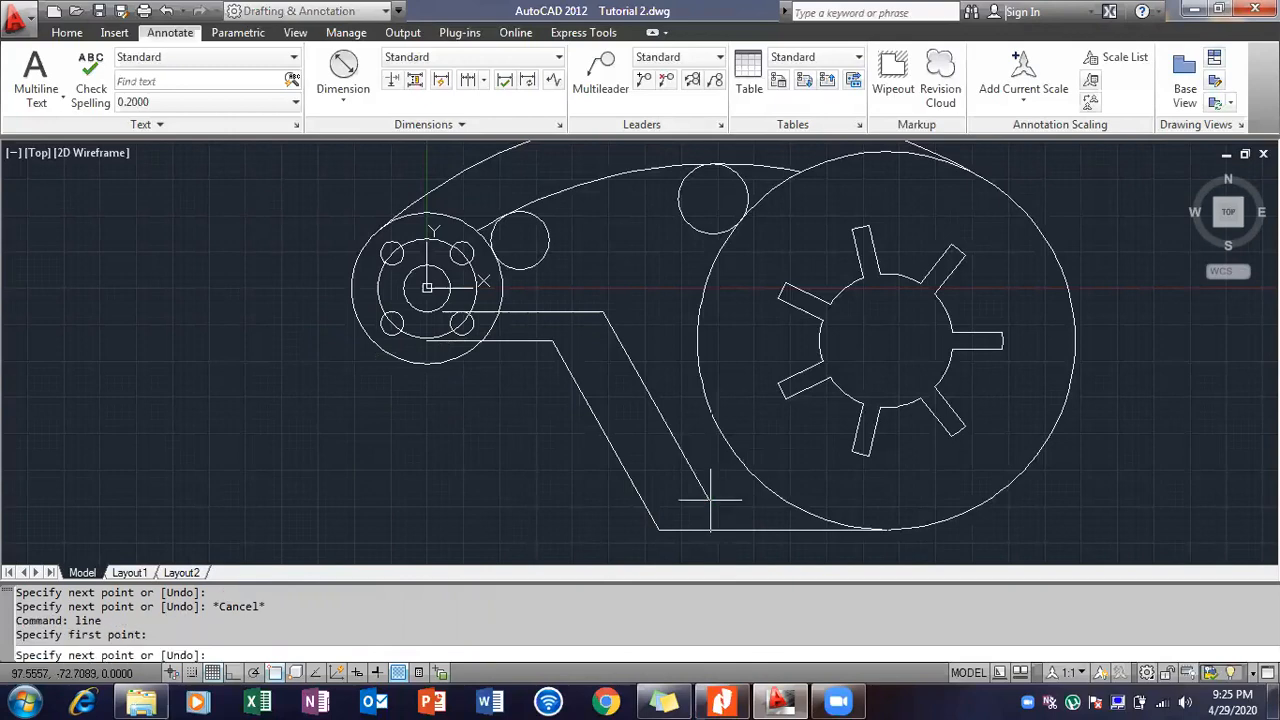
left_click(816, 500)
key("Escape")
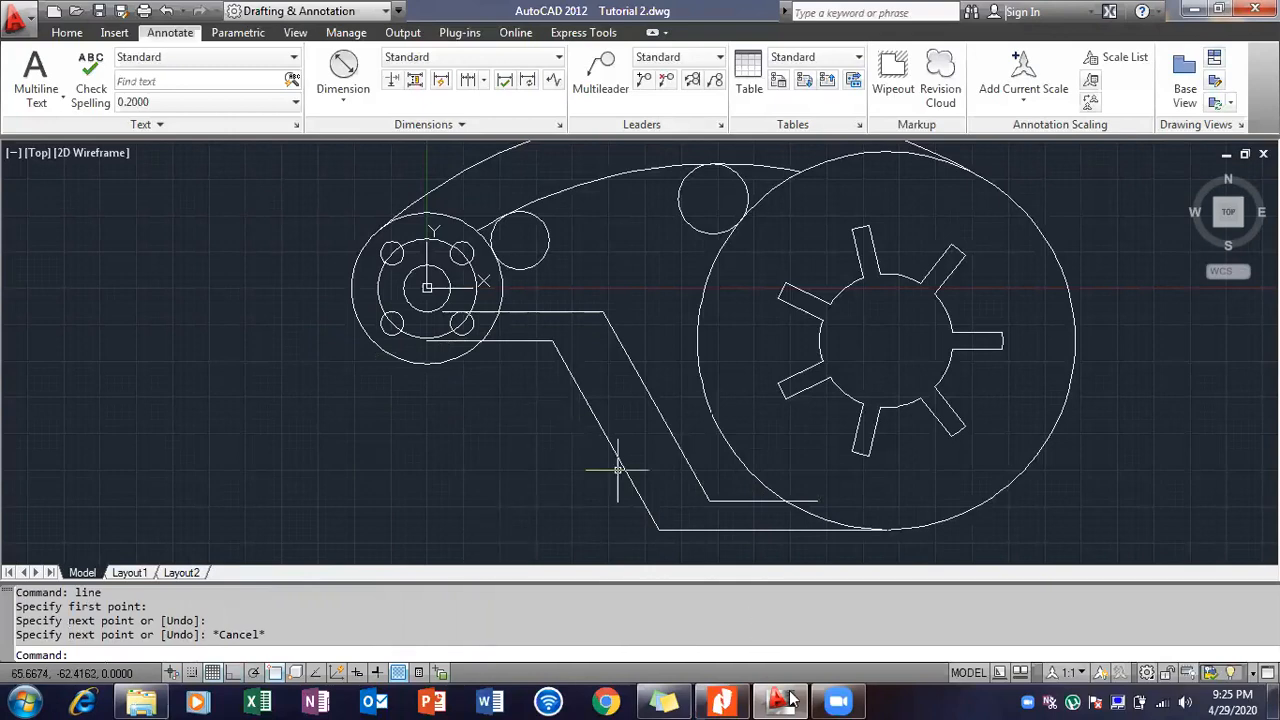
Using the lab figure's radius, draw a tan-tan-radius circle of radius 12 tangent to the small flange's outer circle and the lower horizontal line.
mouse_move(785, 700)
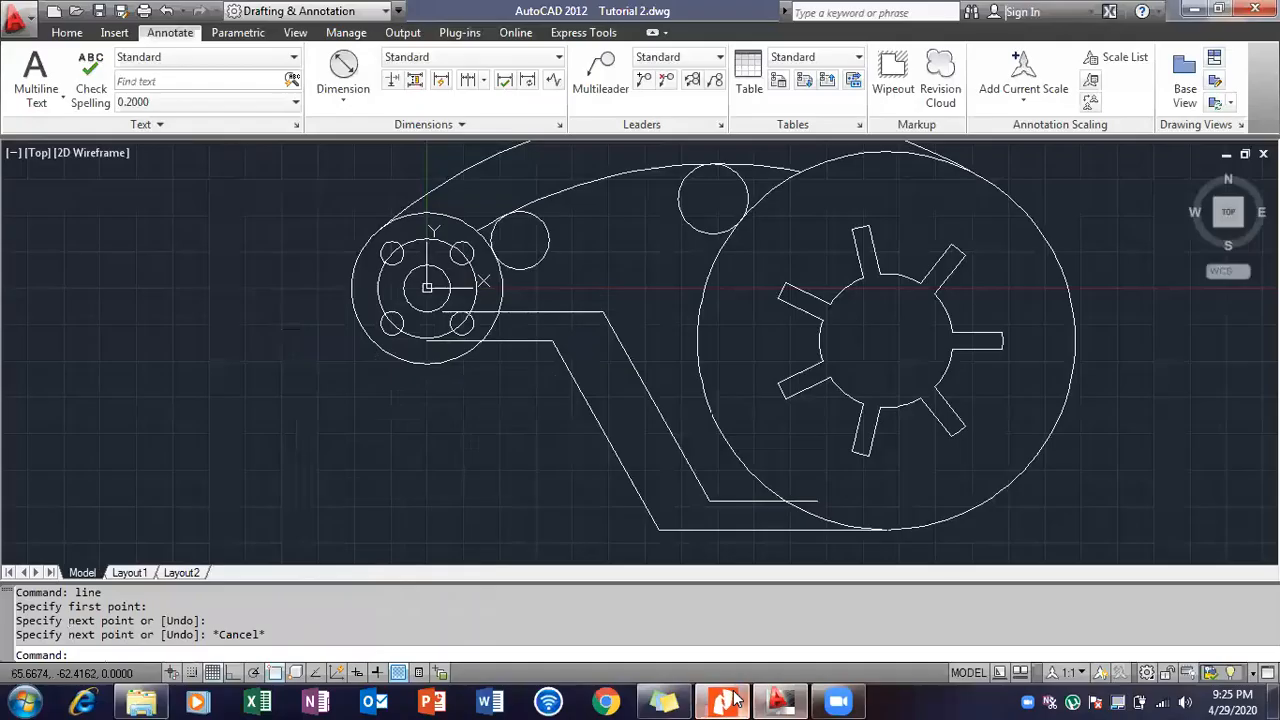
left_click(721, 700)
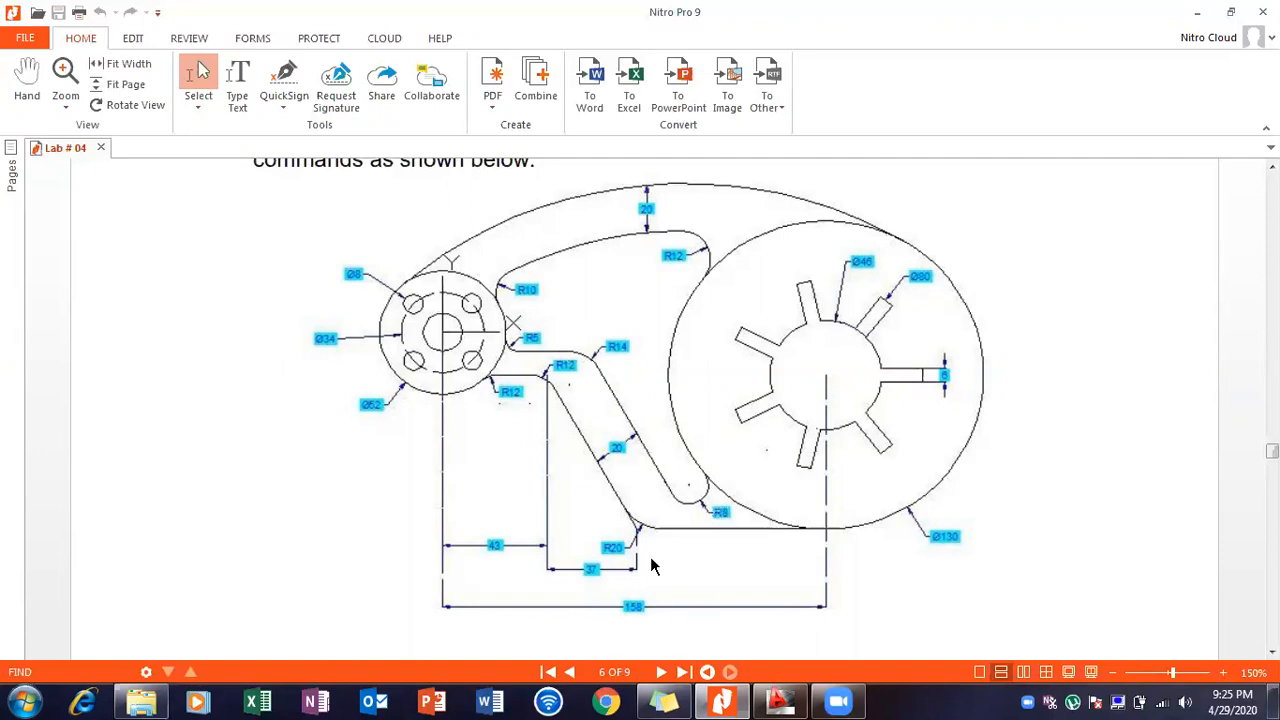
left_click(721, 702)
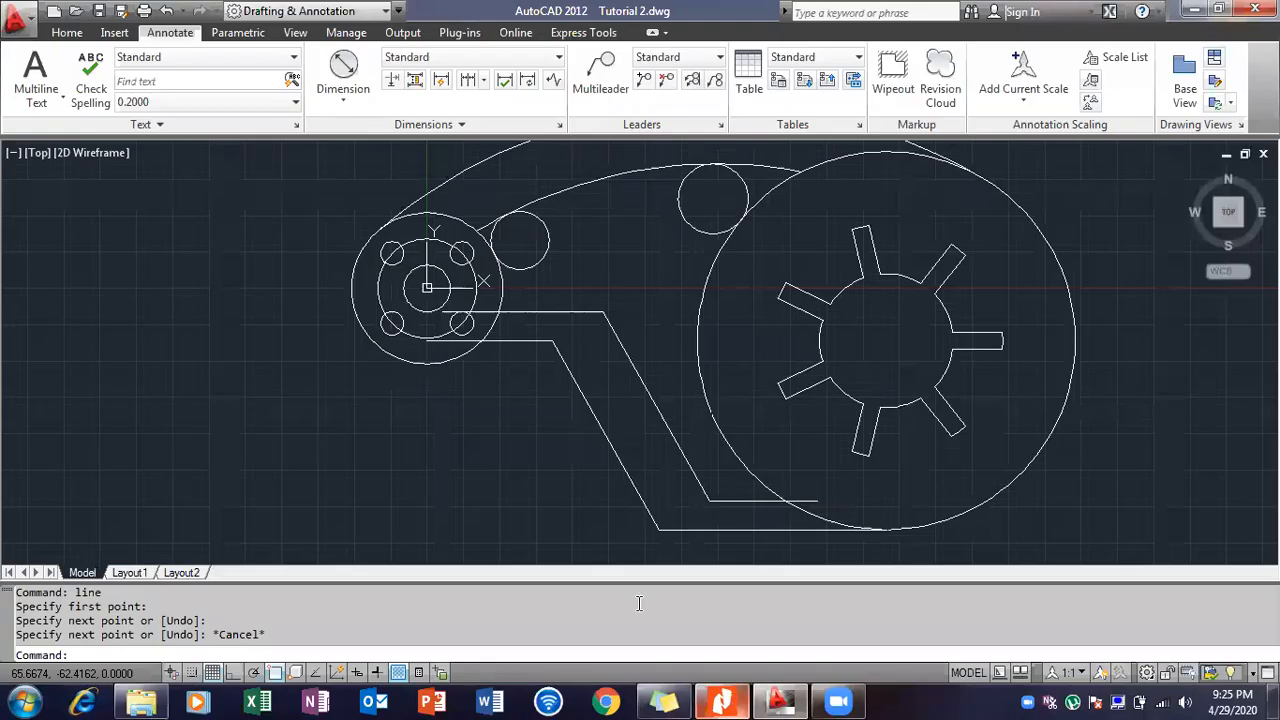
type("circle")
key("Return")
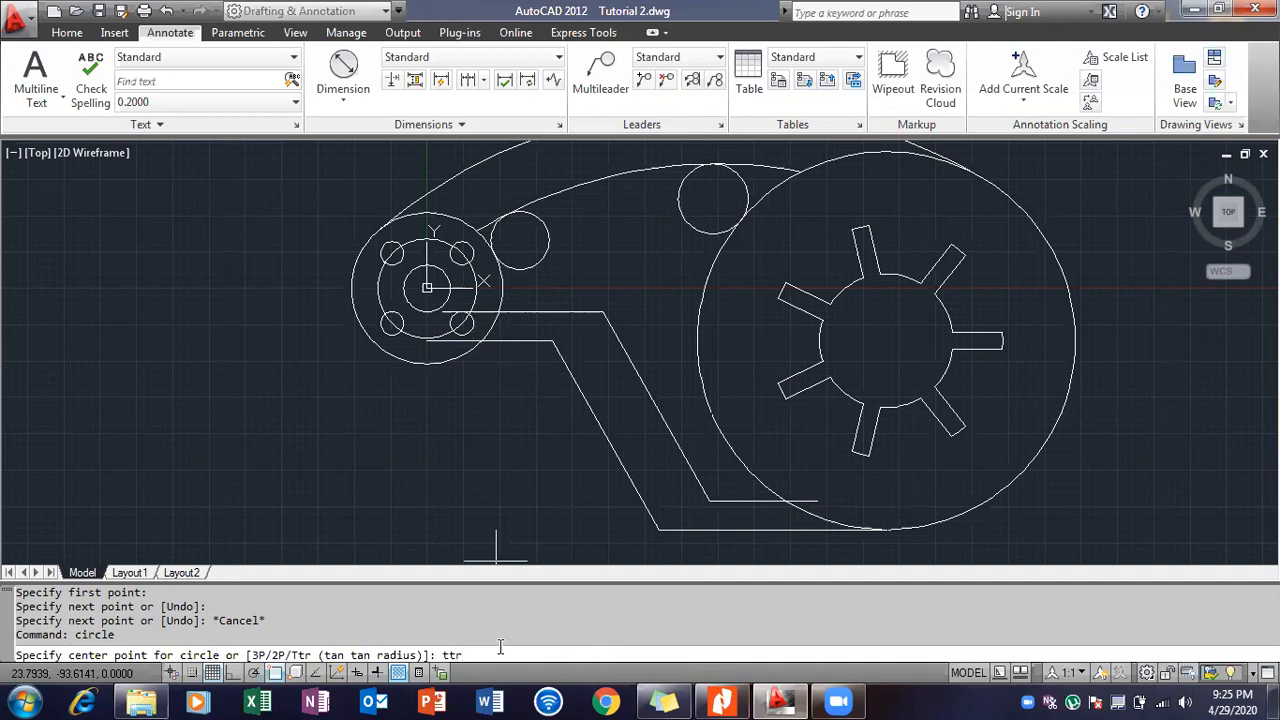
type("ttr")
key("Return")
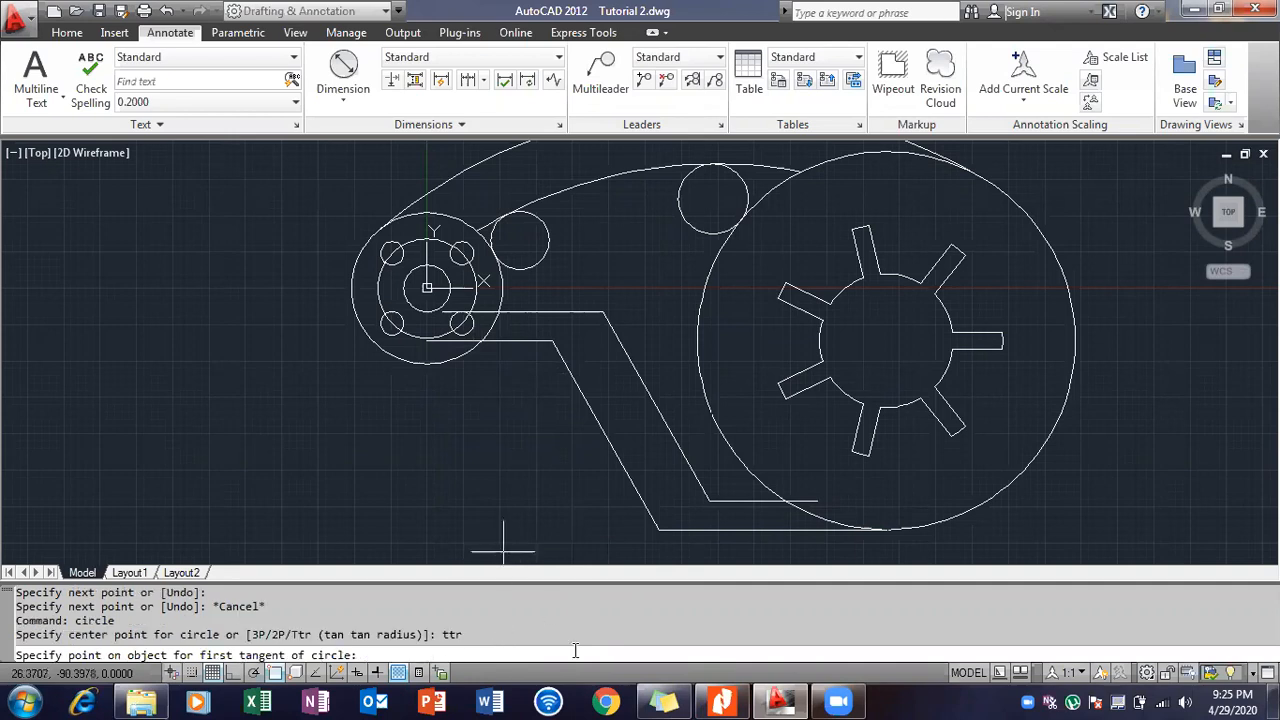
left_click(722, 700)
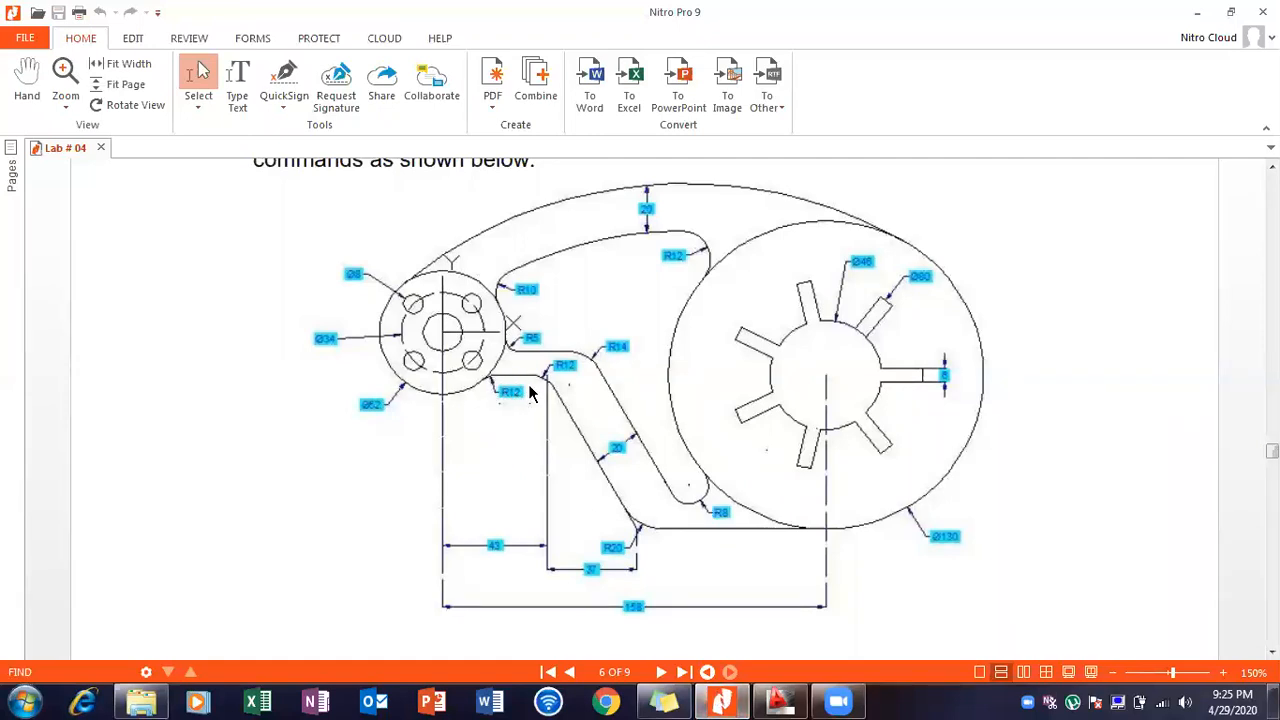
left_click(742, 698)
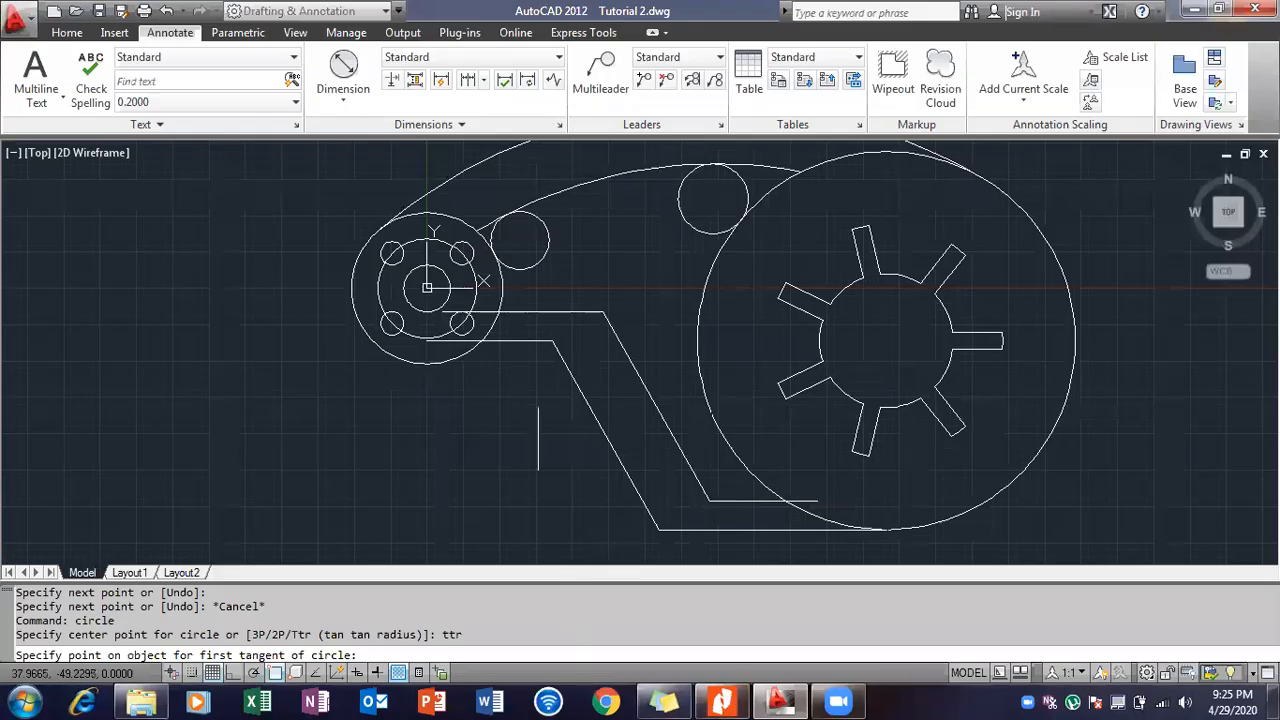
left_click(474, 352)
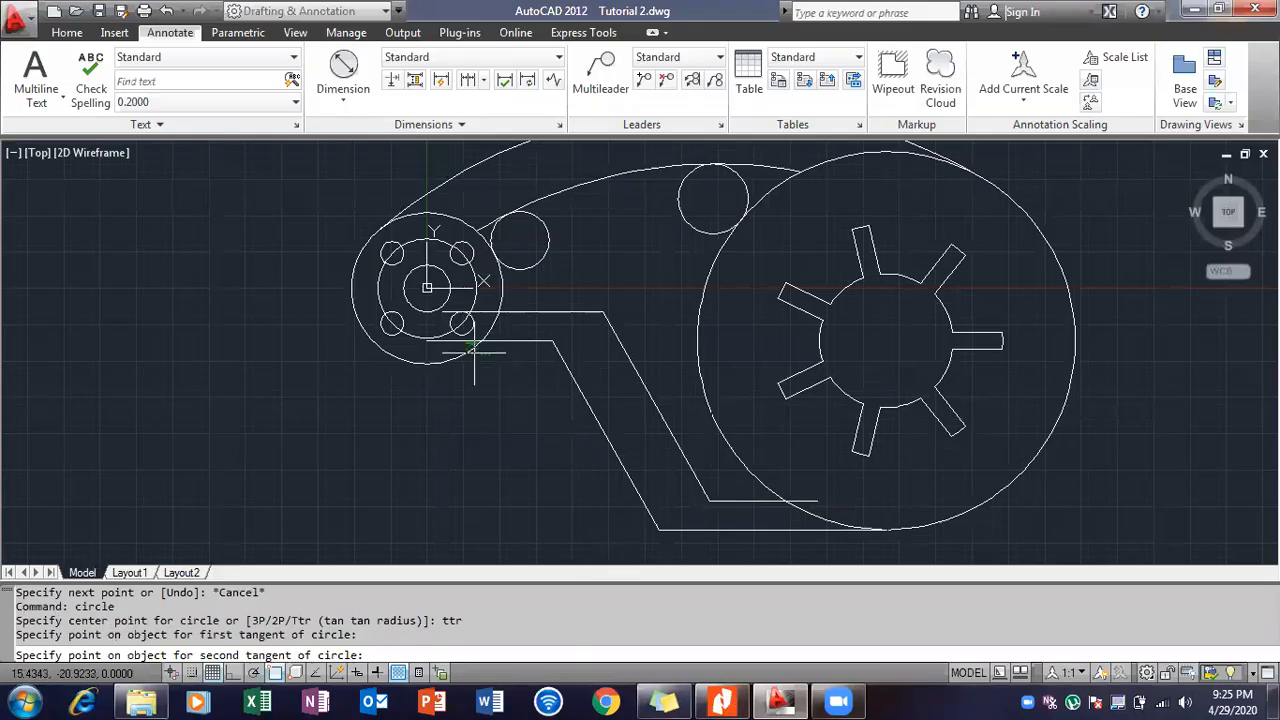
left_click(506, 343)
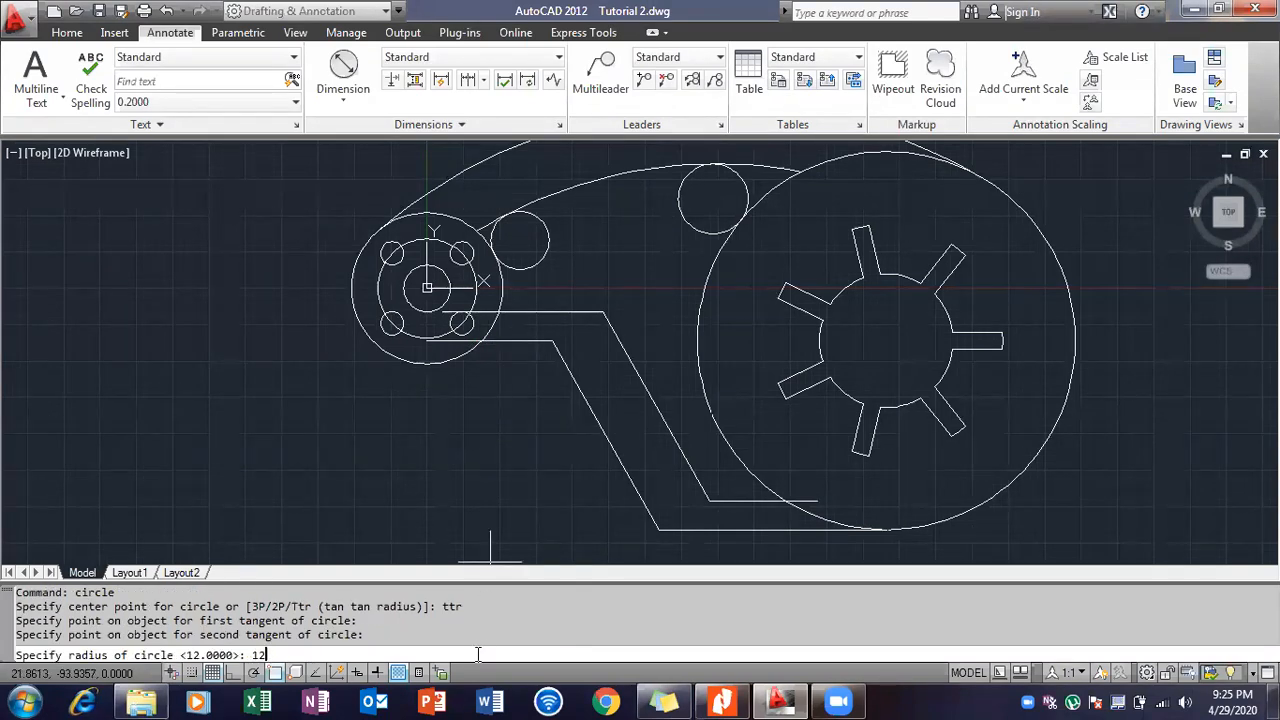
key("Return")
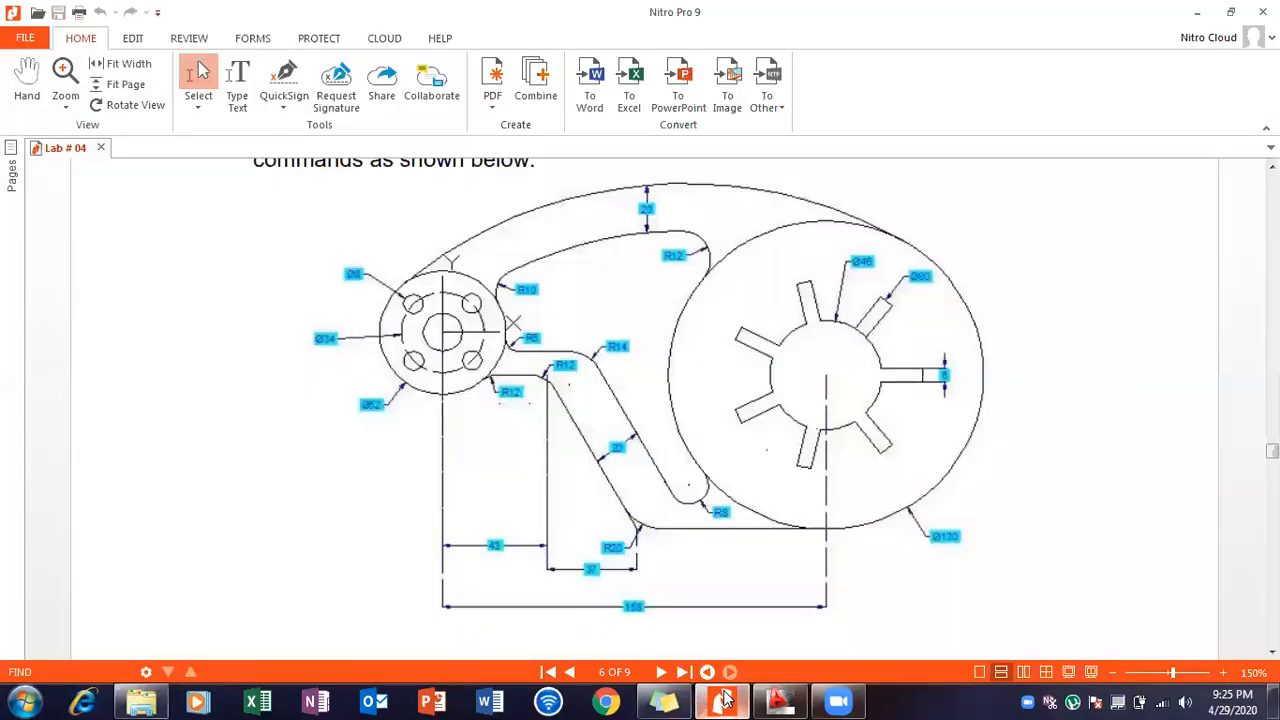
Check the figure, and in AutoCAD draw a tan-tan-radius circle of radius 12 tangent to the short lower horizontal line and its adjoining slanted line.
left_click(721, 700)
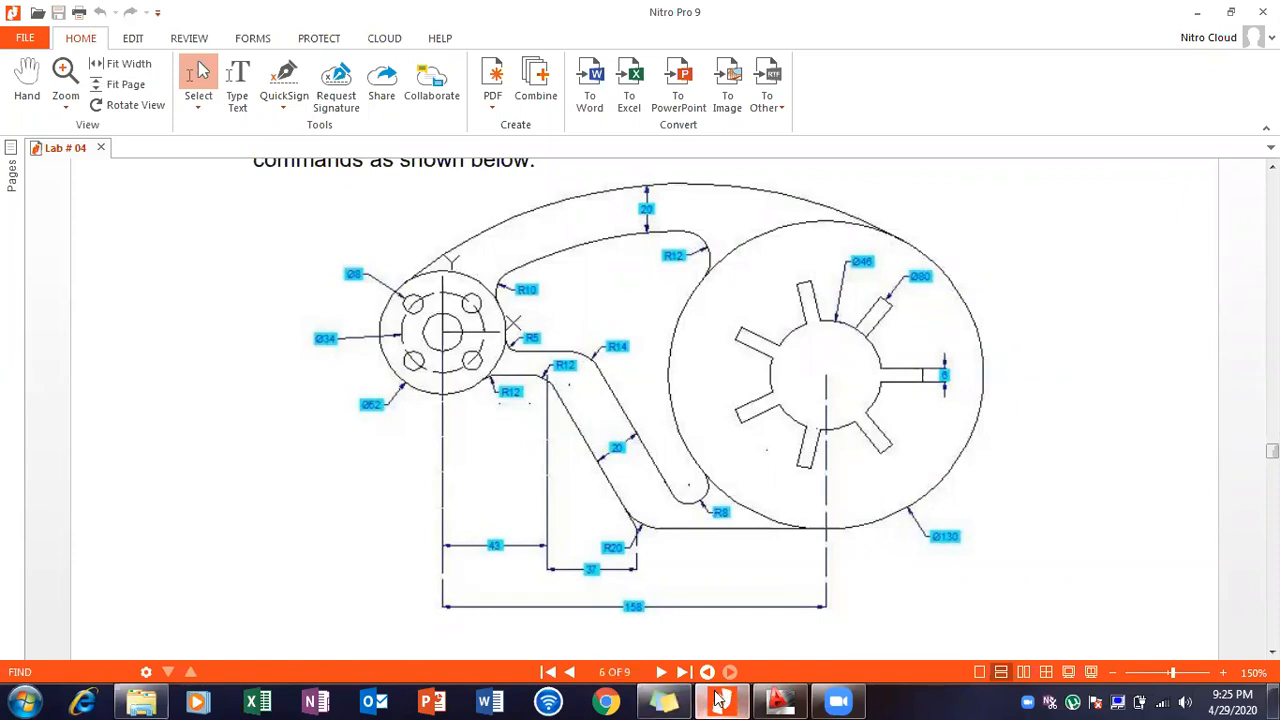
left_click(778, 700)
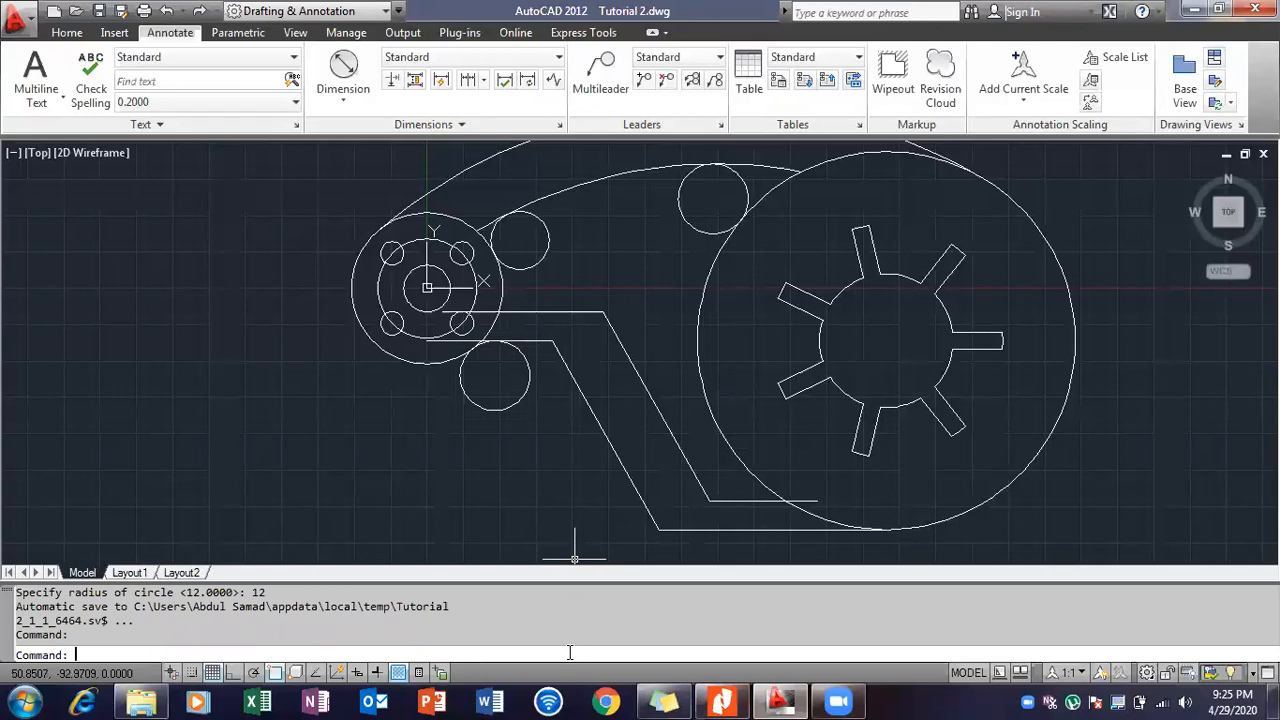
type("circle")
key("Return")
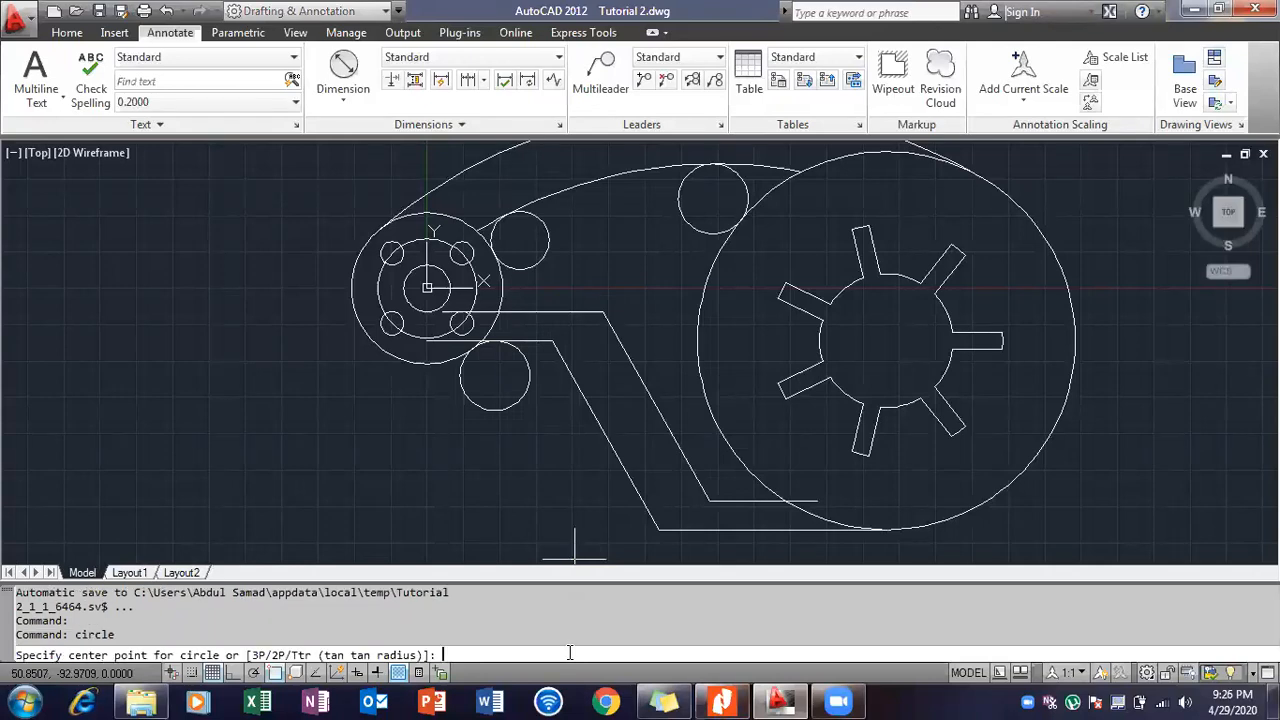
type("ttr")
key("Return")
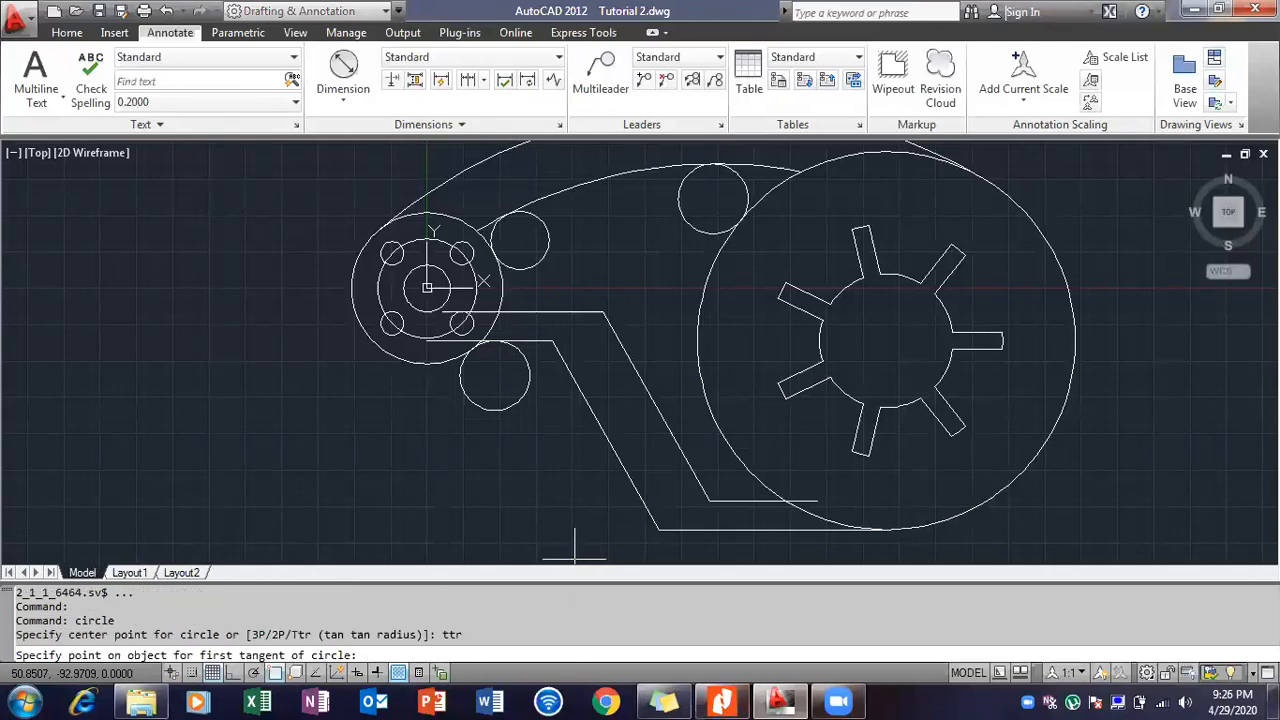
left_click(546, 345)
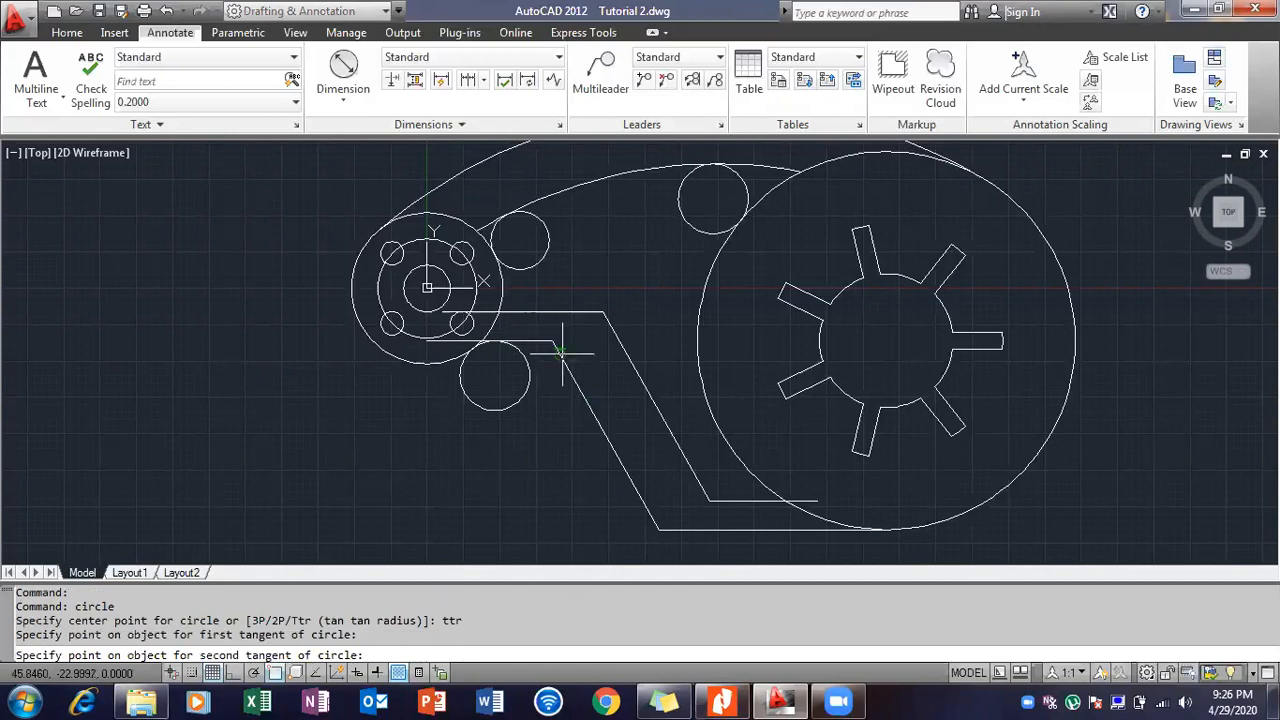
left_click(562, 352)
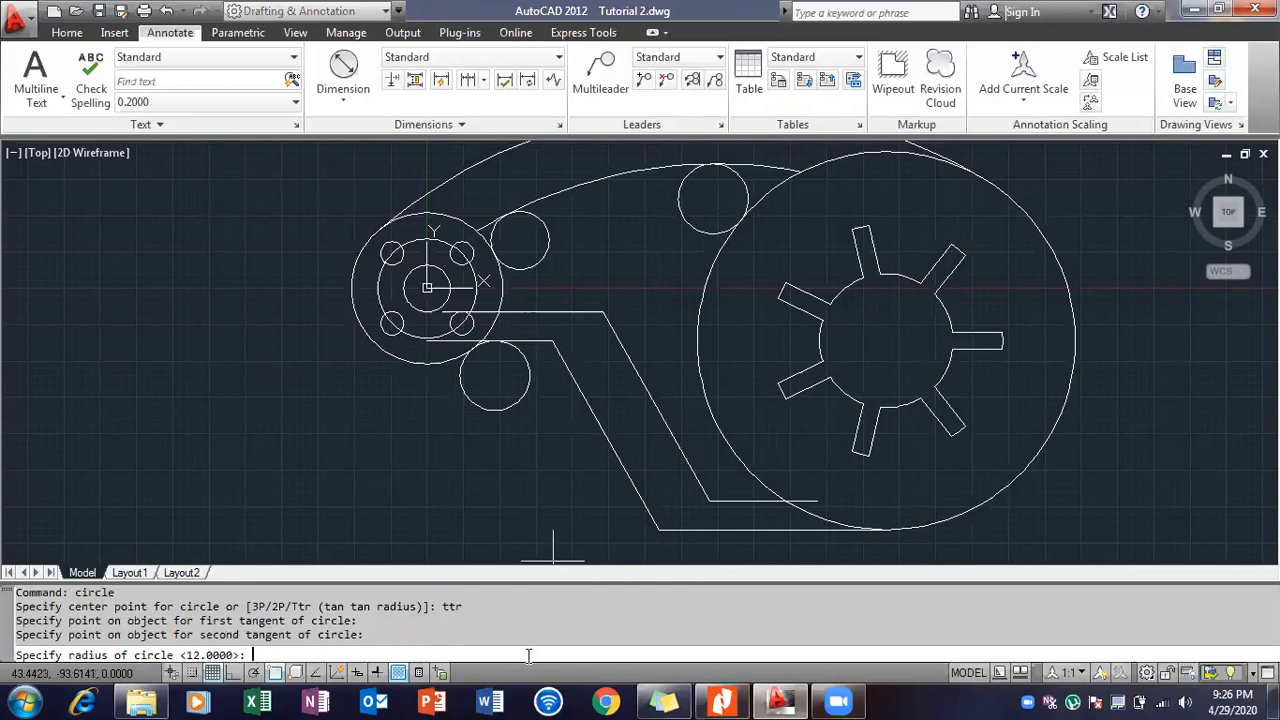
key("Return")
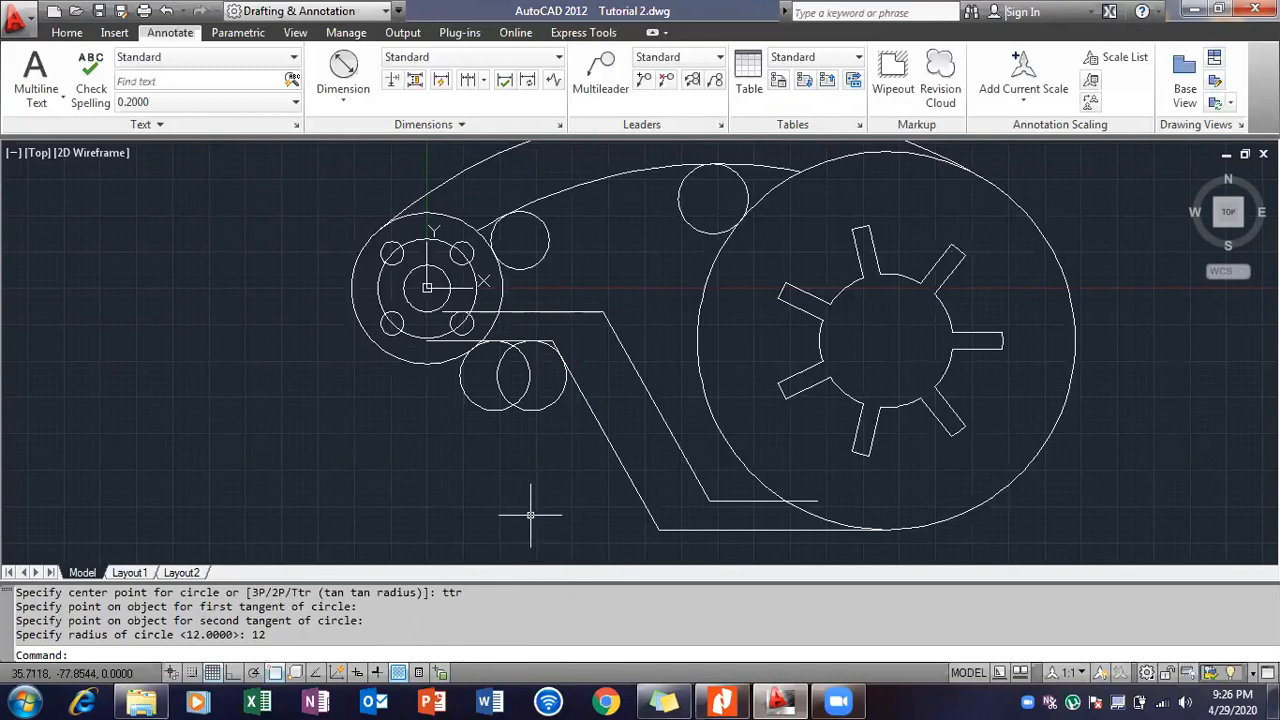
Check the lab figure in Nitro Pro, and in AutoCAD draw a tan-tan-radius circle of radius 5 tangent to the upper horizontal line and small flange's outer circle.
left_click(721, 701)
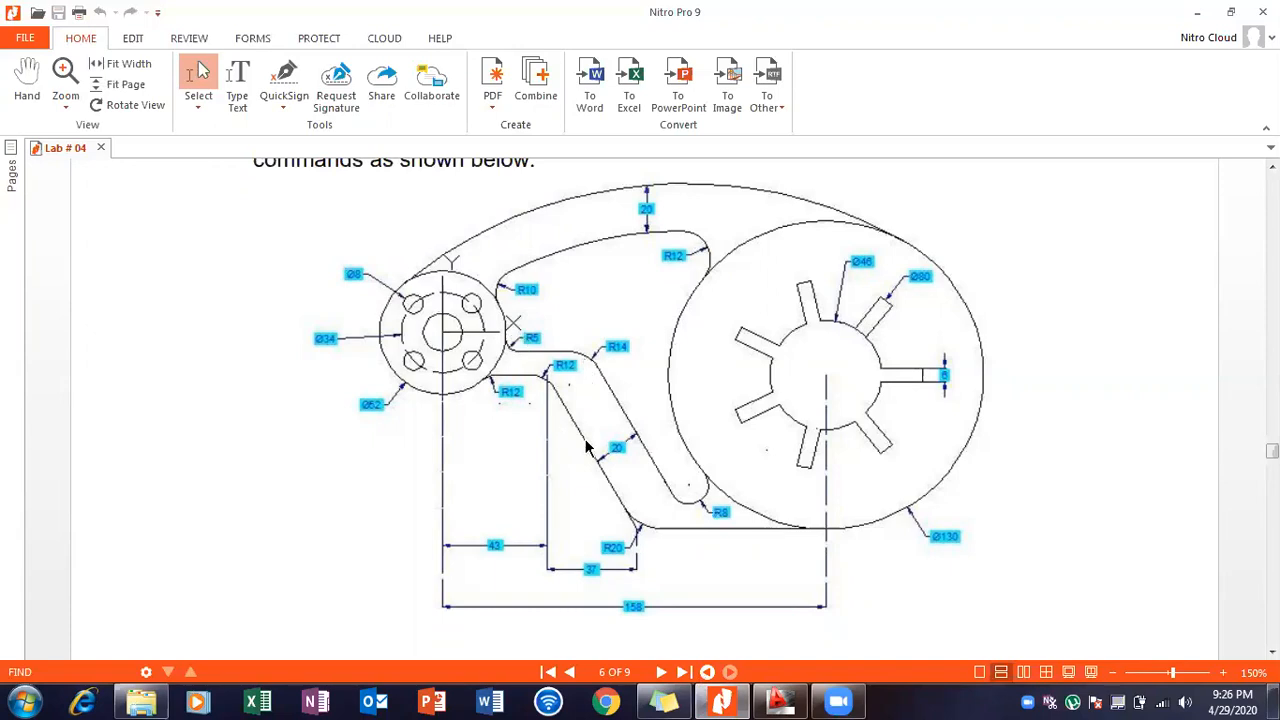
left_click(720, 702)
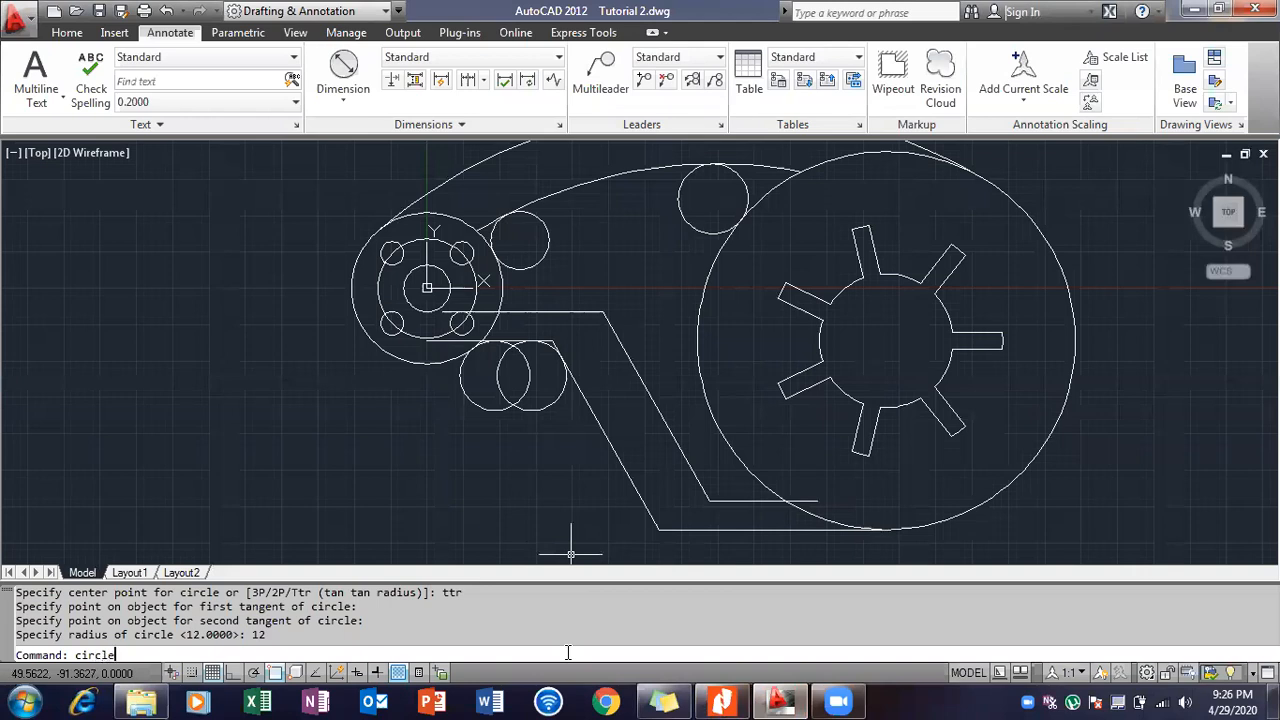
key("Return")
key("Return")
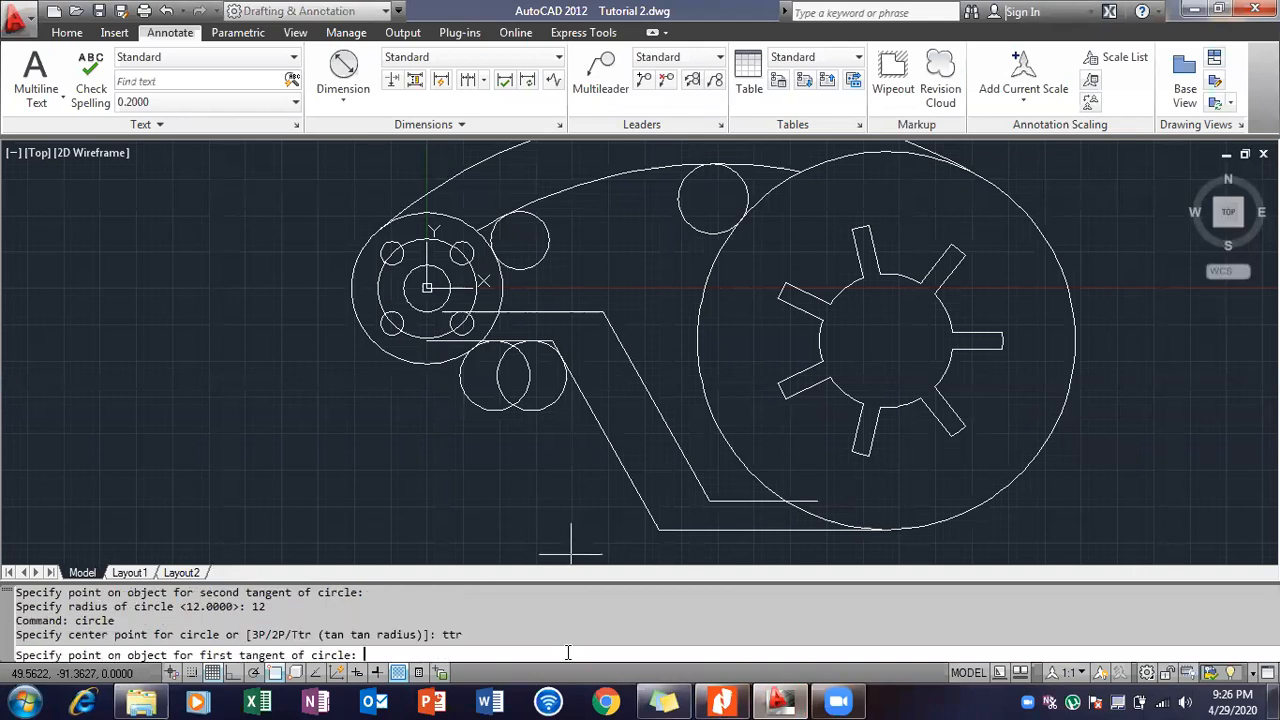
left_click(724, 700)
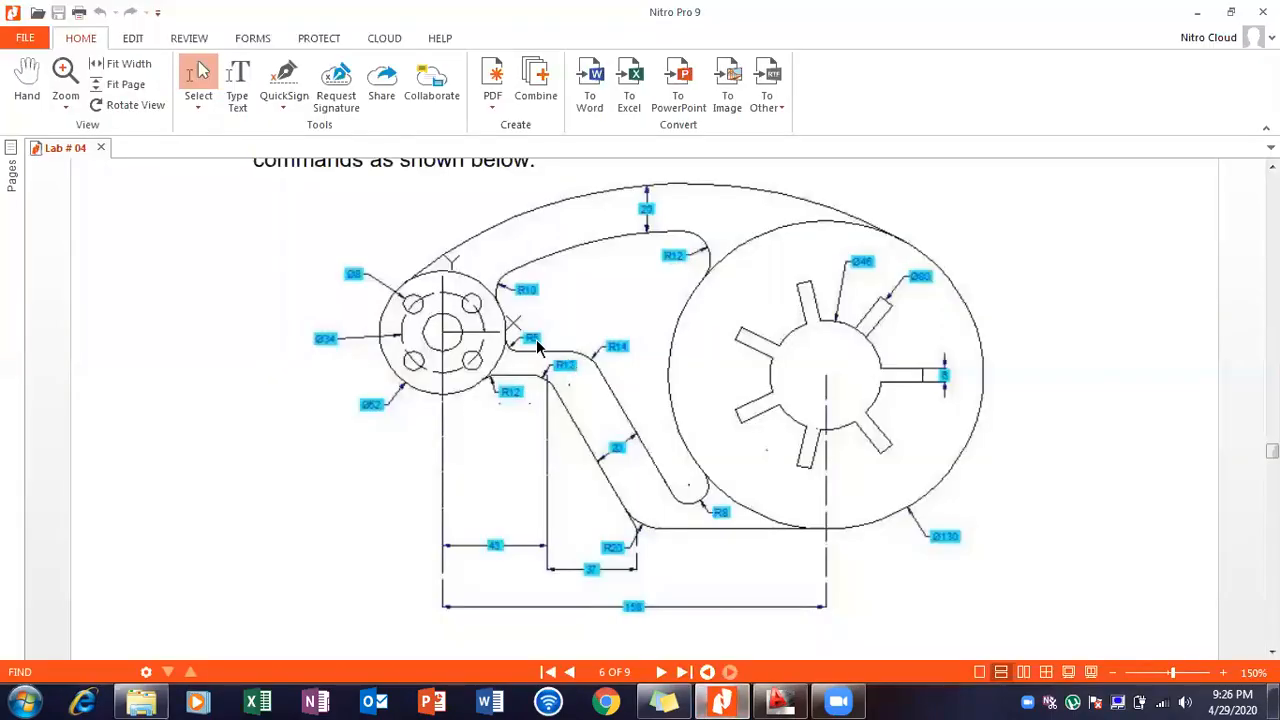
left_click(722, 700)
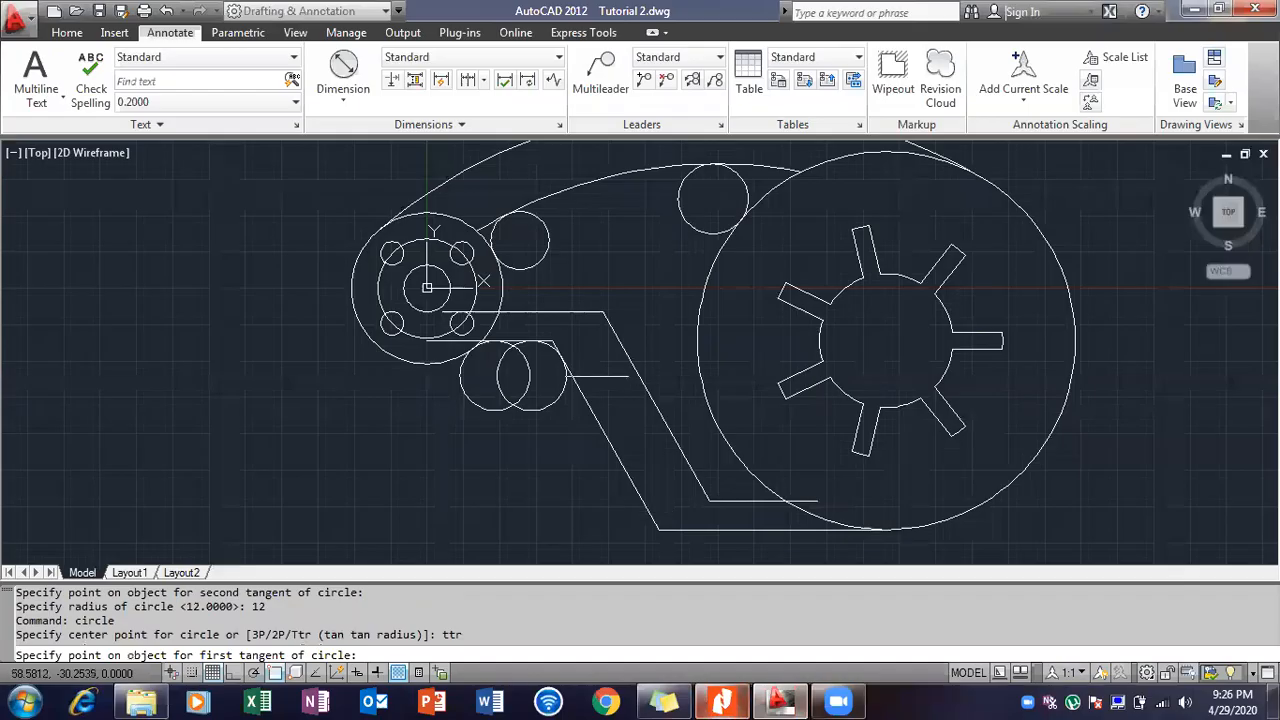
left_click(530, 308)
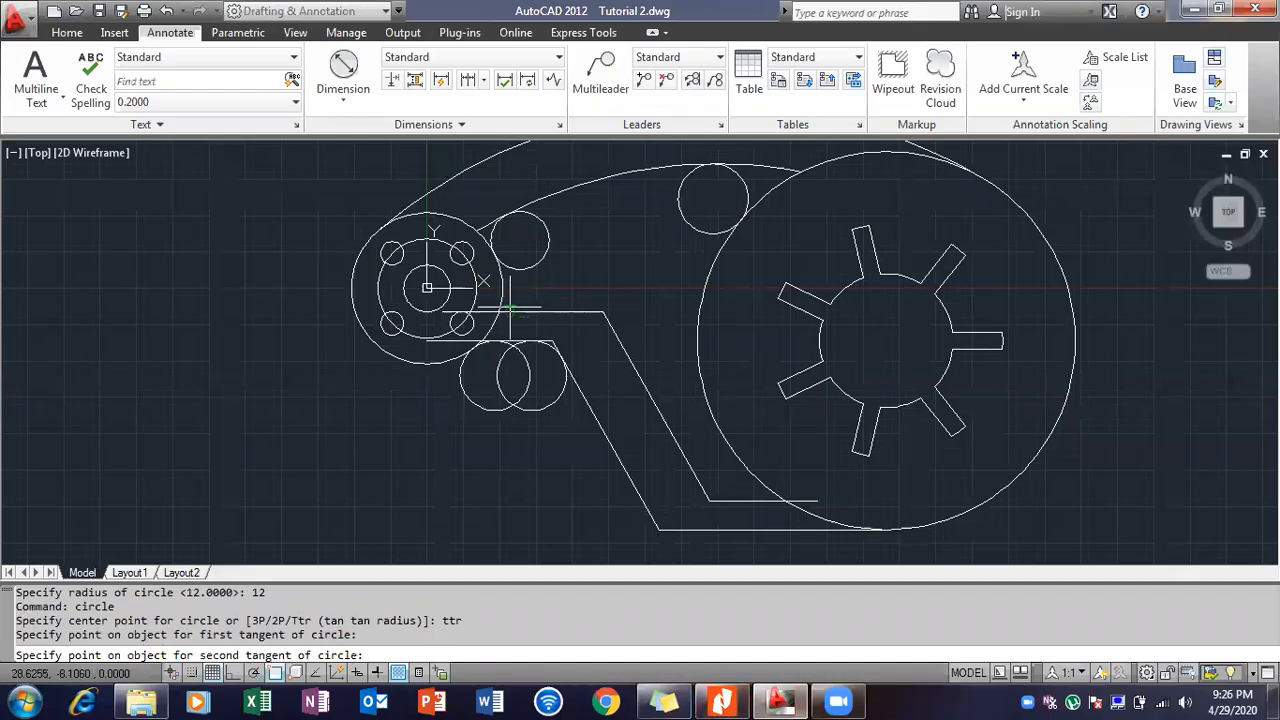
left_click(503, 303)
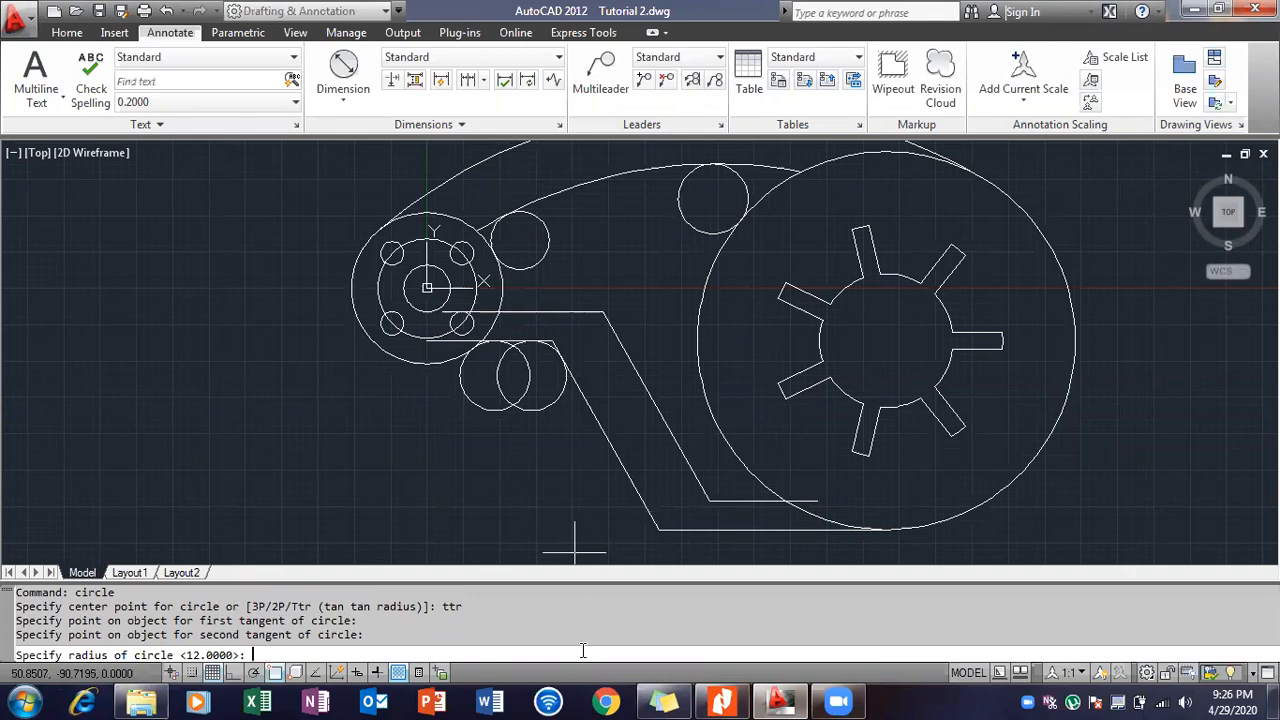
key("Return")
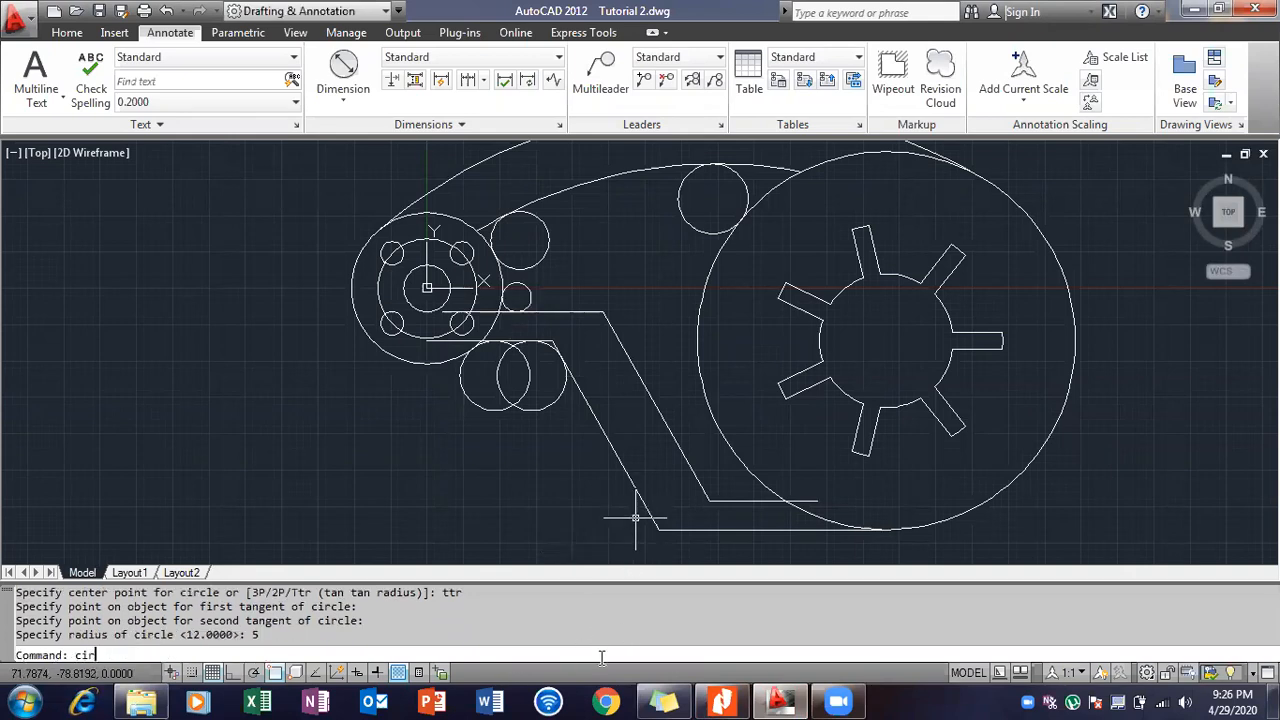
Using the lab figure's radius, draw a tan-tan-radius circle of radius 14 tangent to the upper horizontal line and its adjoining slanted offset line.
type("circle")
key("Return")
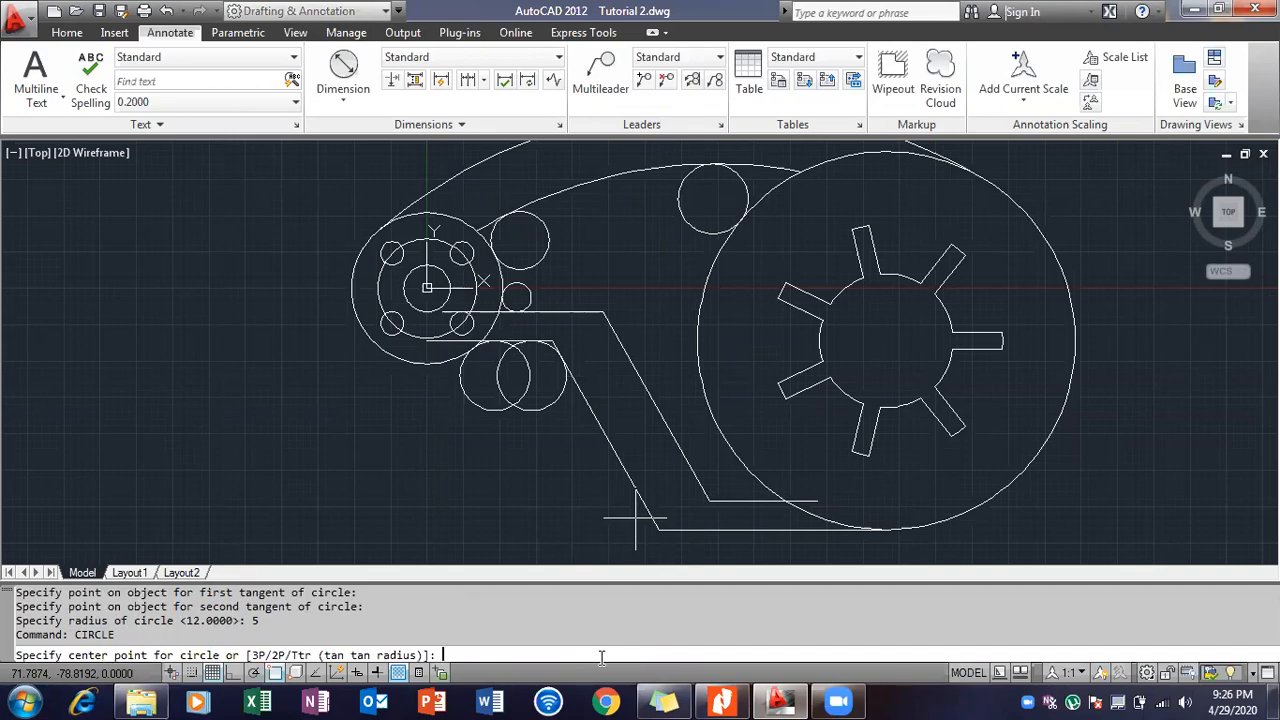
left_click(724, 700)
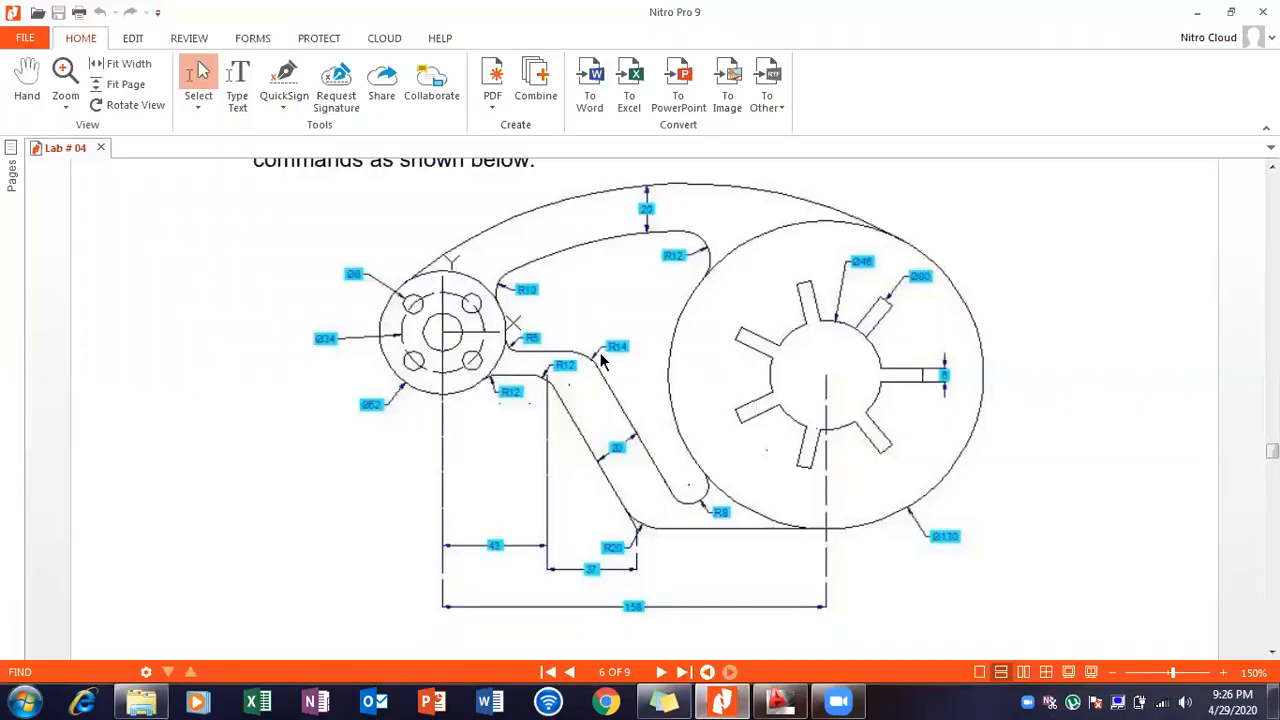
left_click(724, 700)
type("ttr")
key("Return")
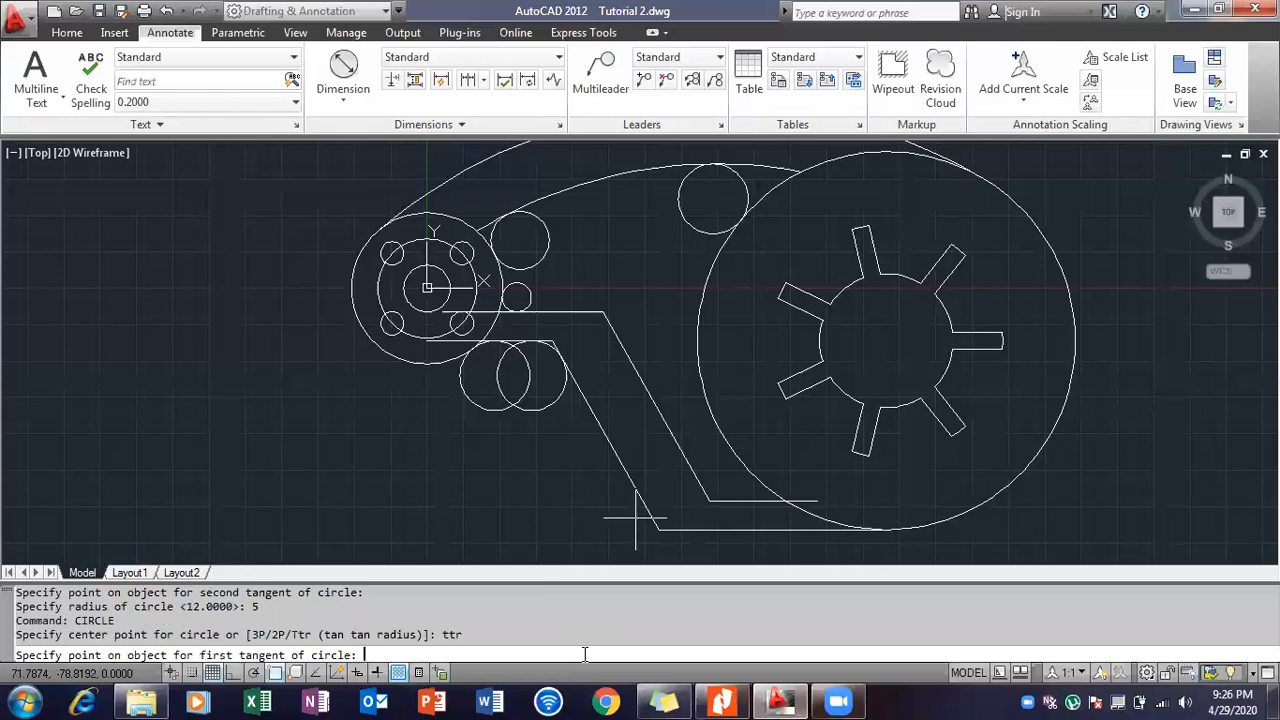
left_click(586, 313)
left_click(607, 326)
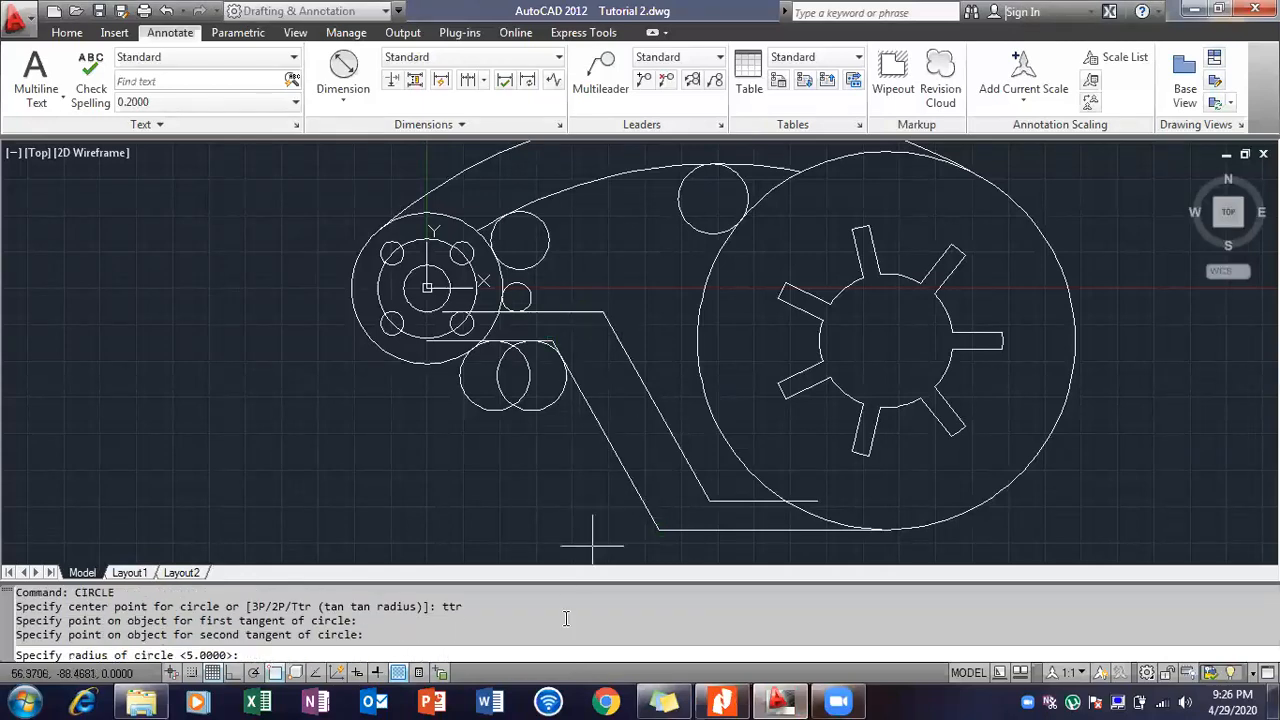
type("14")
key("Return")
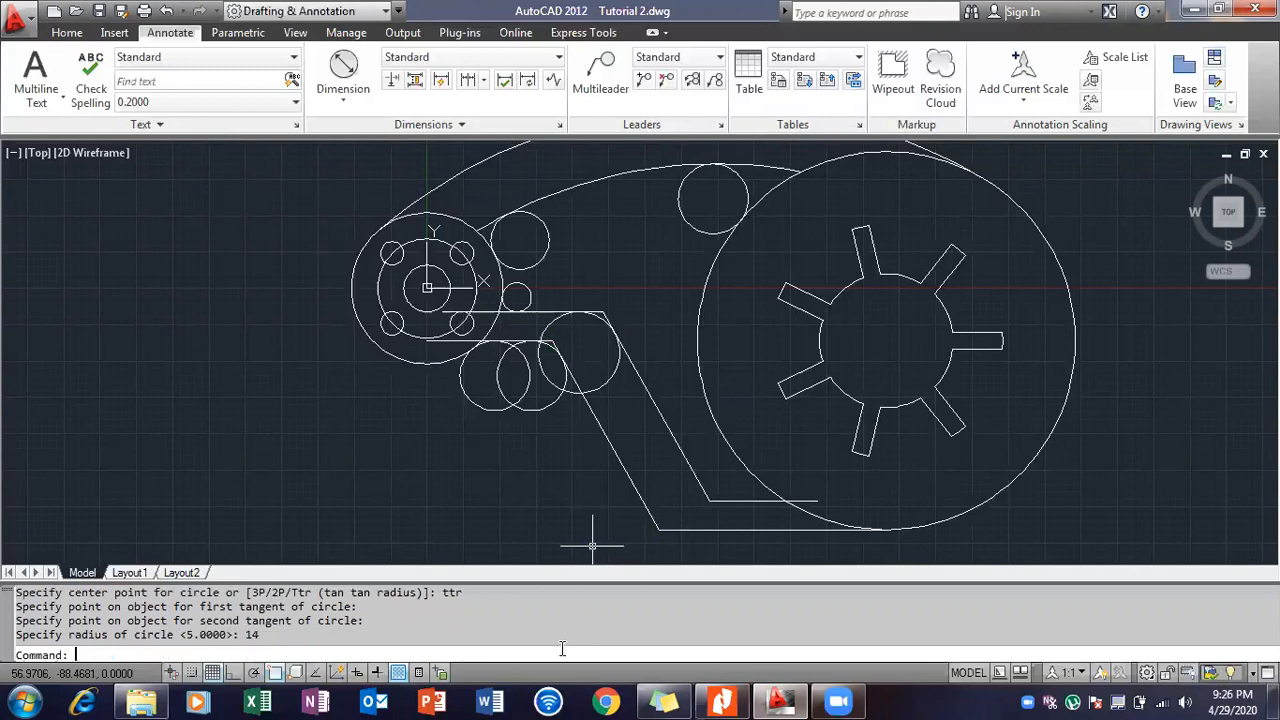
Check the figure, and in AutoCAD draw a tan-tan-radius circle of radius 20 tangent to the outer slanted line and the bottom horizontal line.
left_click(720, 700)
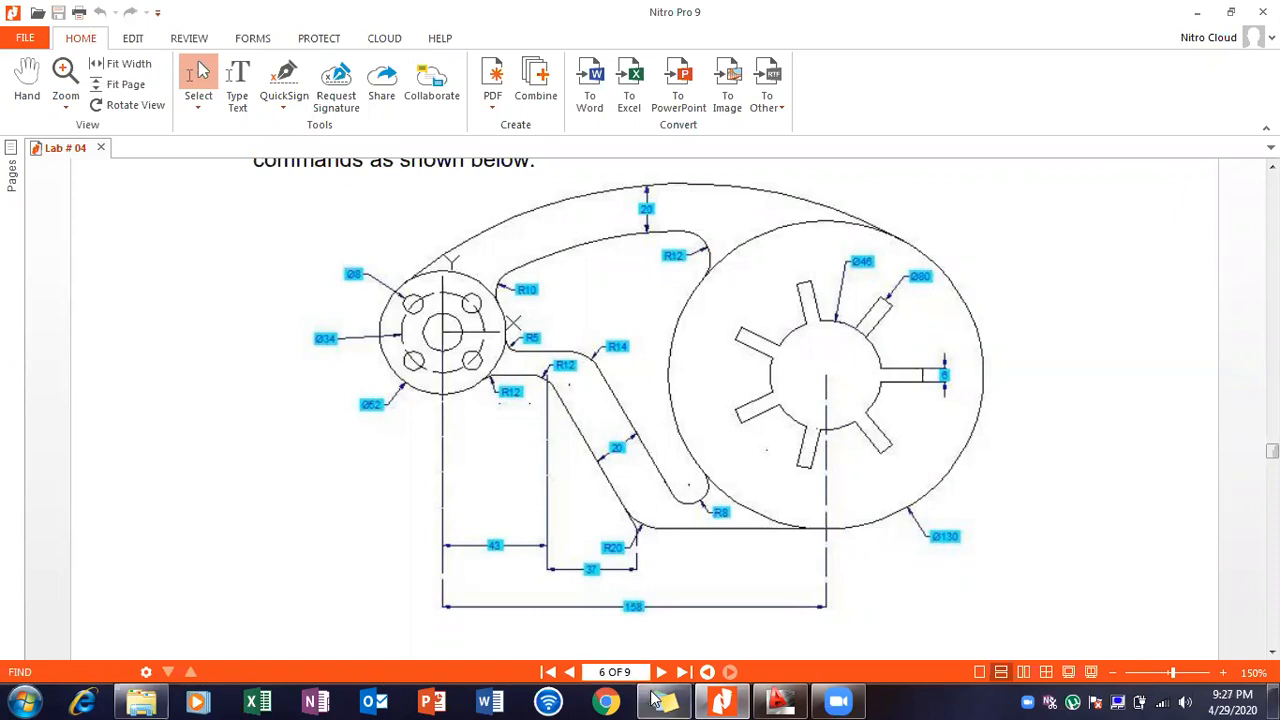
left_click(726, 692)
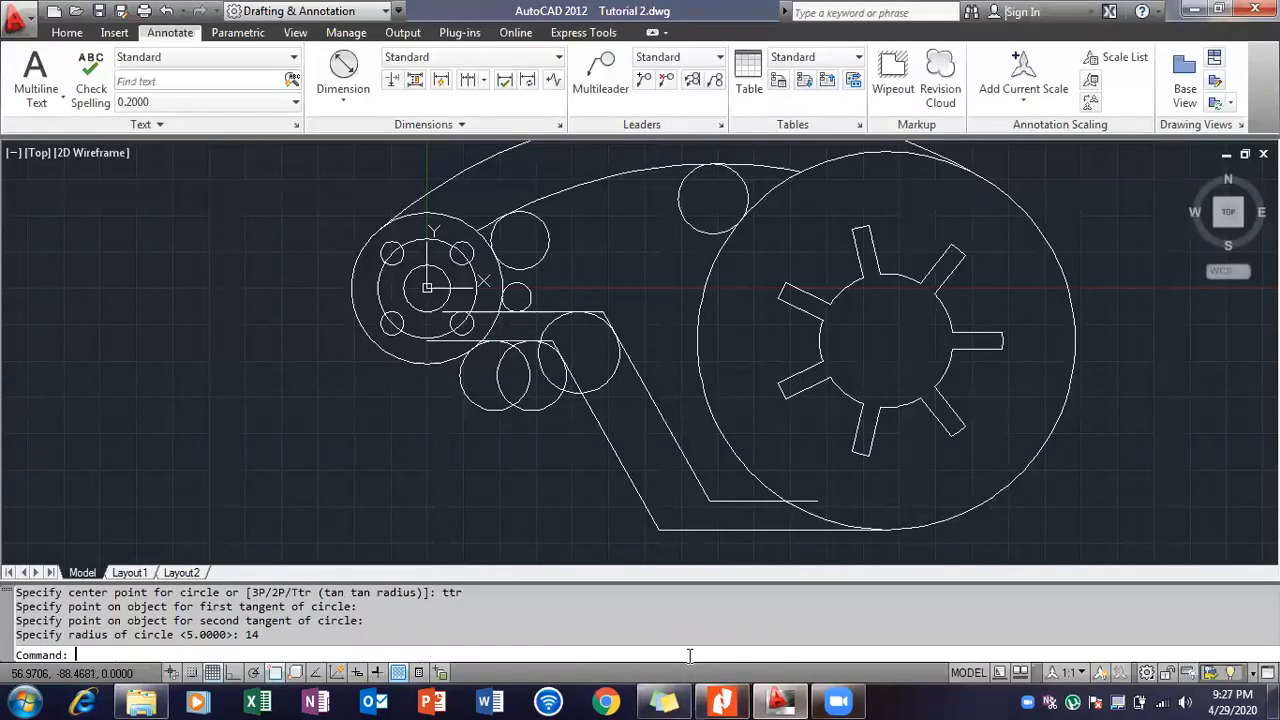
type("circle")
key("Return")
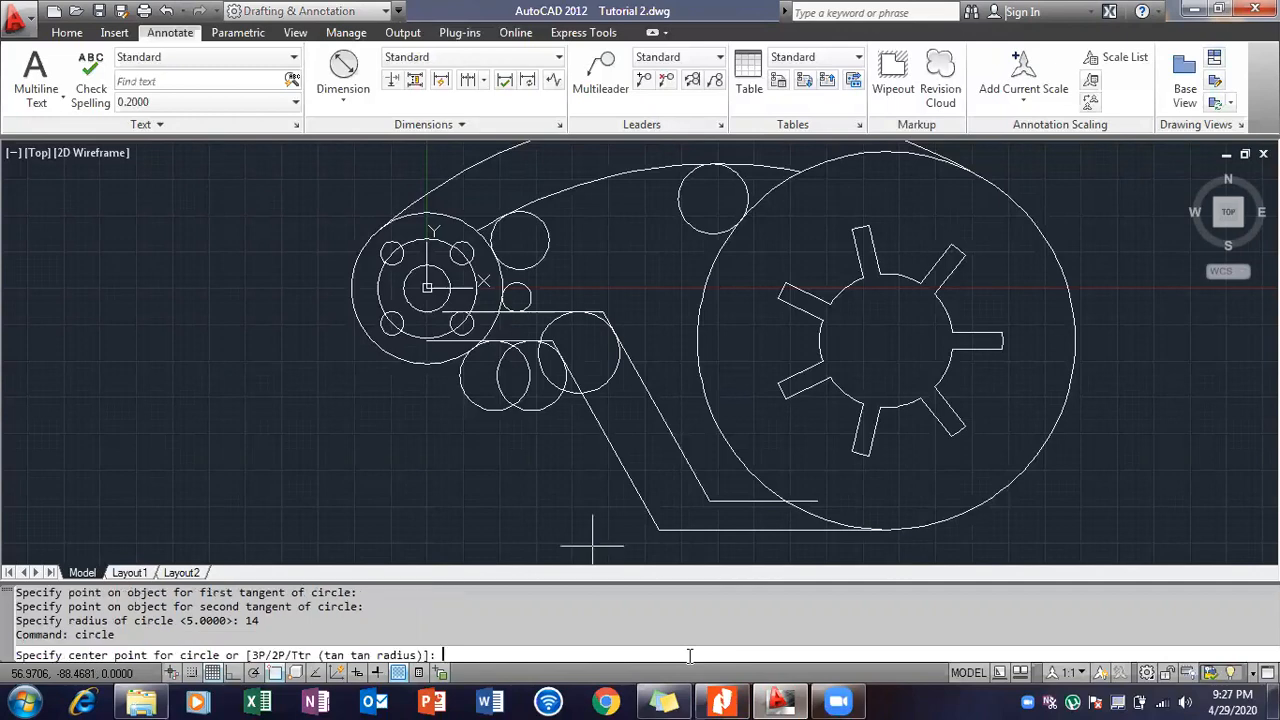
type("ttr")
key("Return")
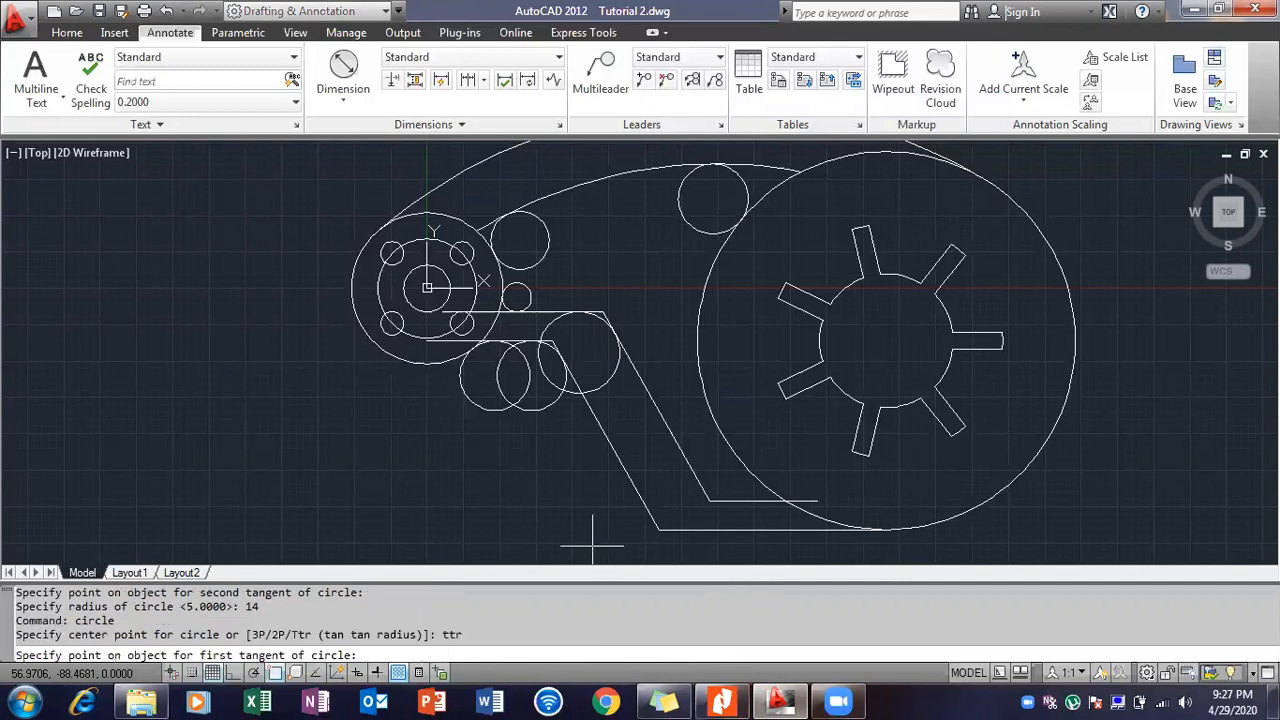
left_click(657, 512)
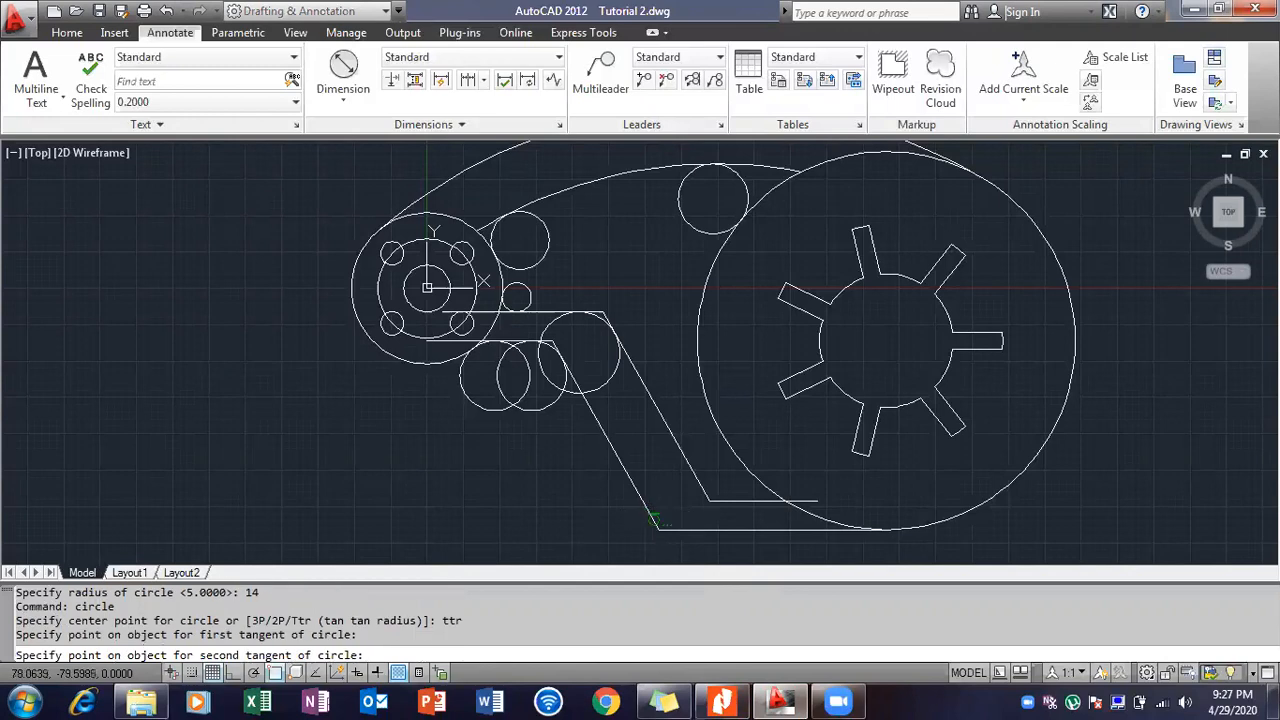
left_click(687, 530)
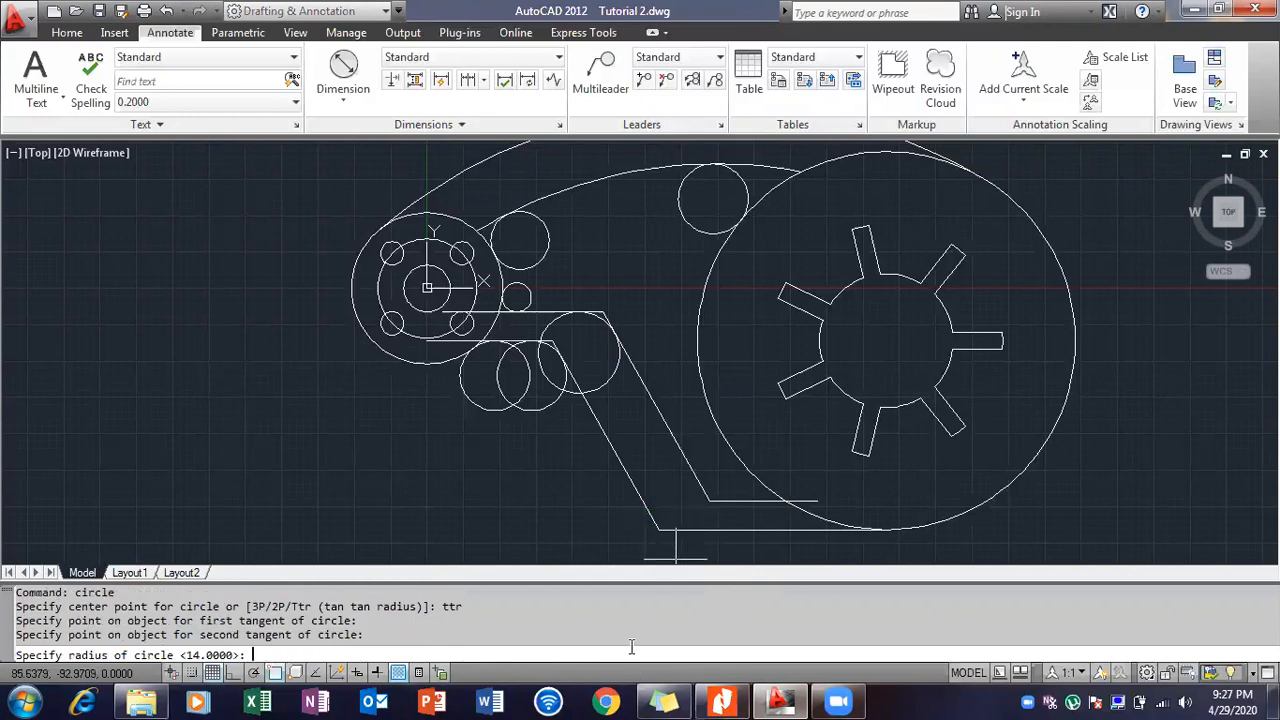
key("Return")
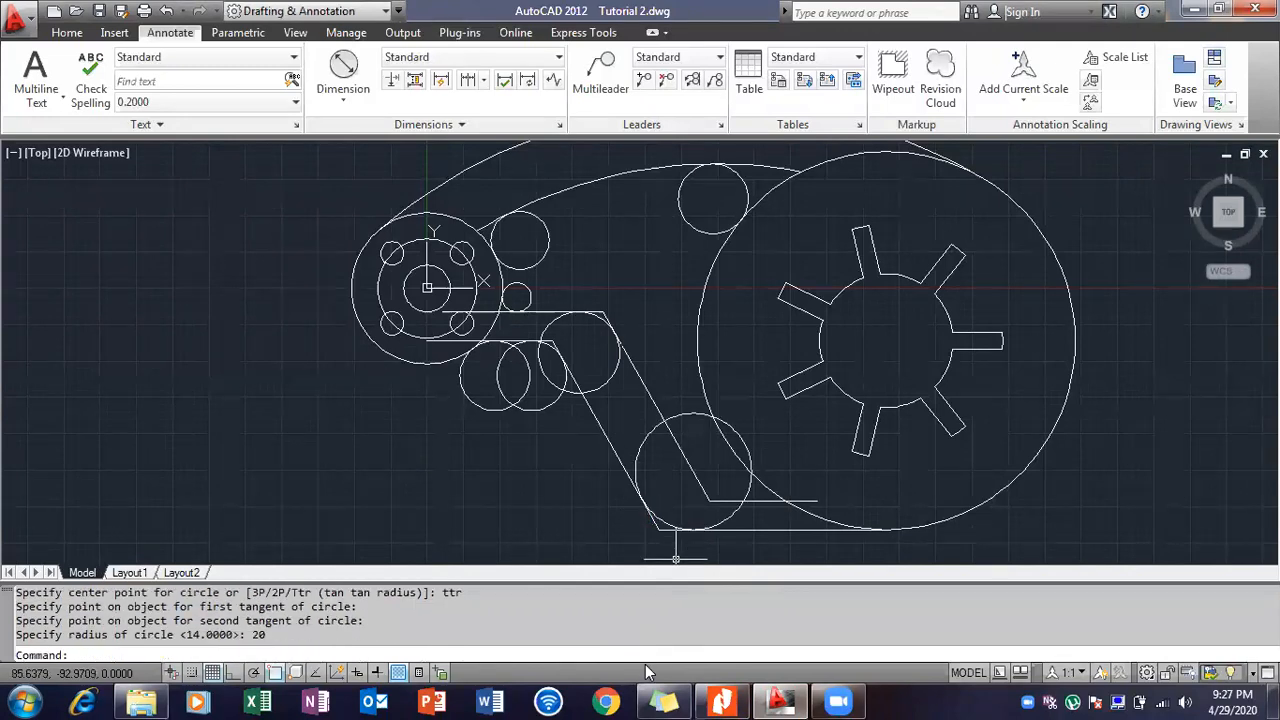
Check the figure in Nitro Pro, and in AutoCAD draw a tan-tan-radius circle of radius 8 tangent to the slanted offset line and the large circle.
left_click(740, 698)
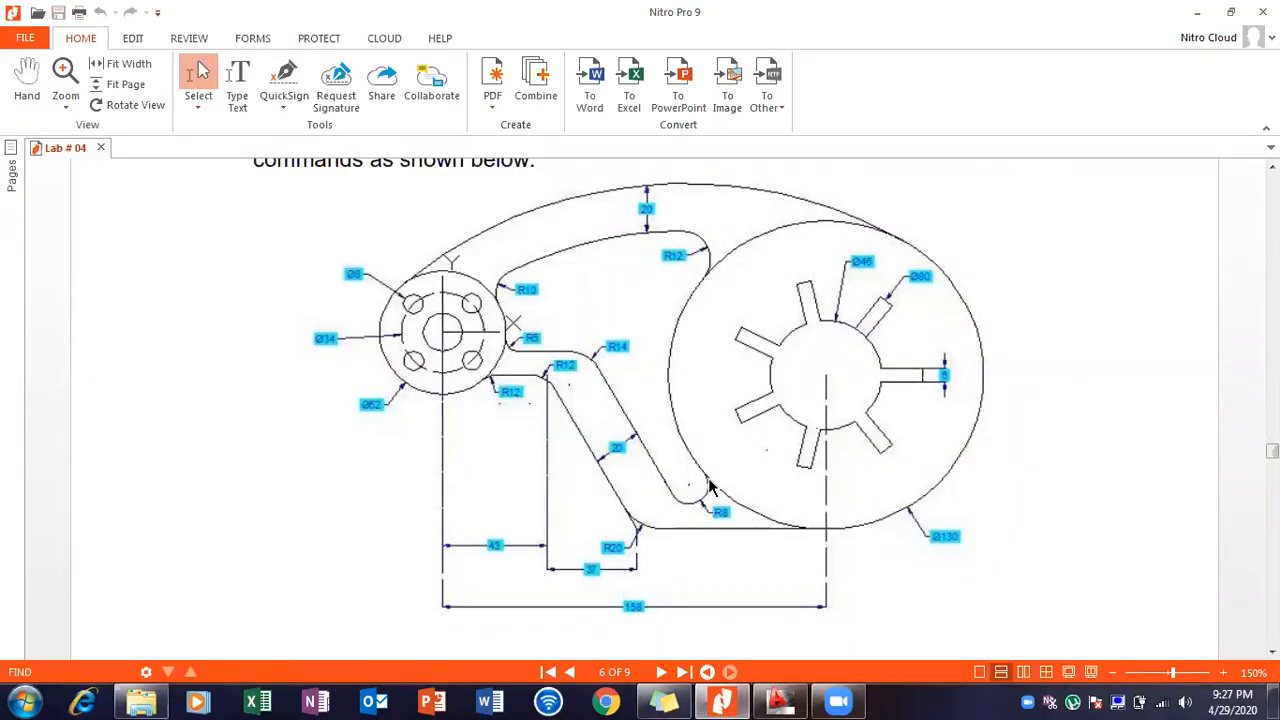
left_click(731, 700)
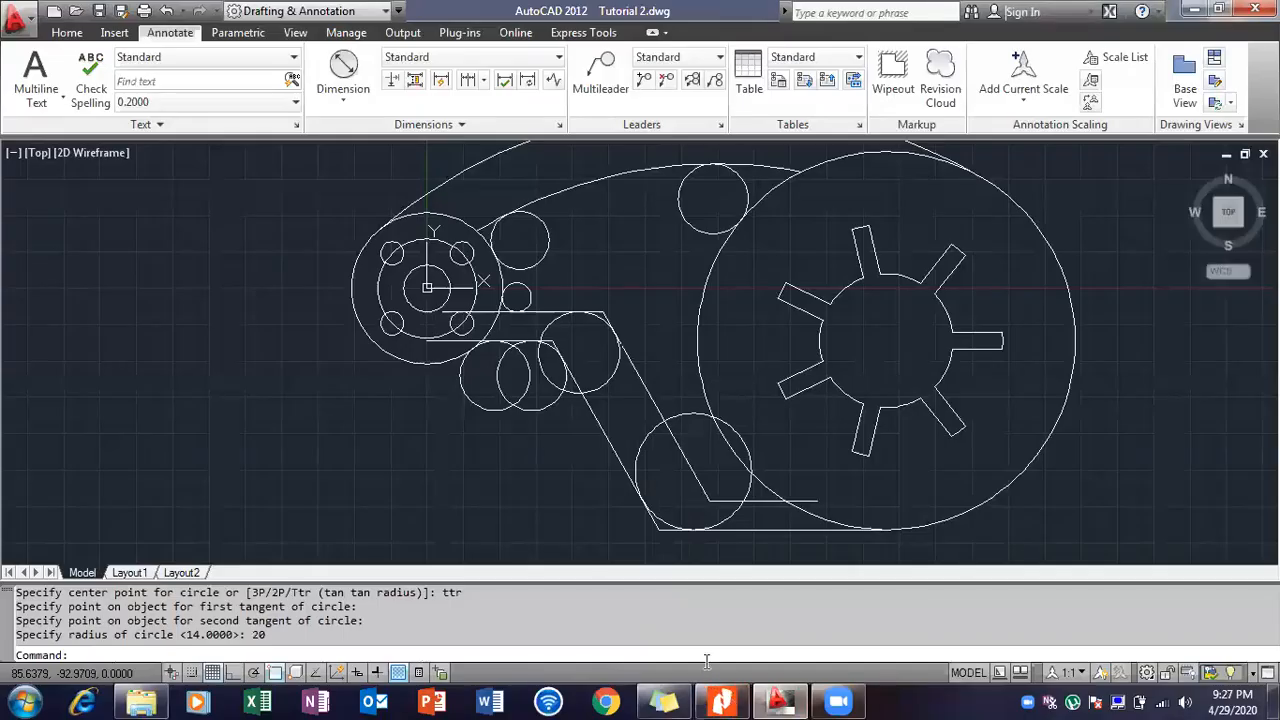
type("circle")
key("Return")
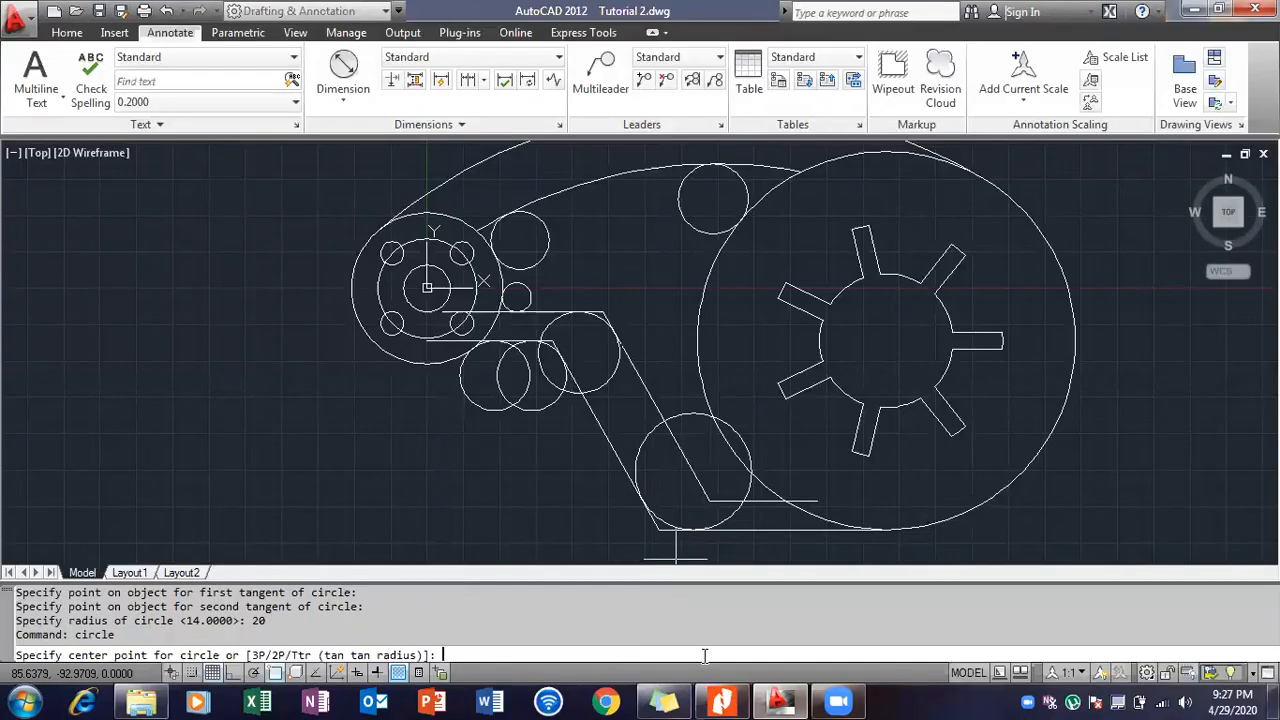
type("ttr")
key("Return")
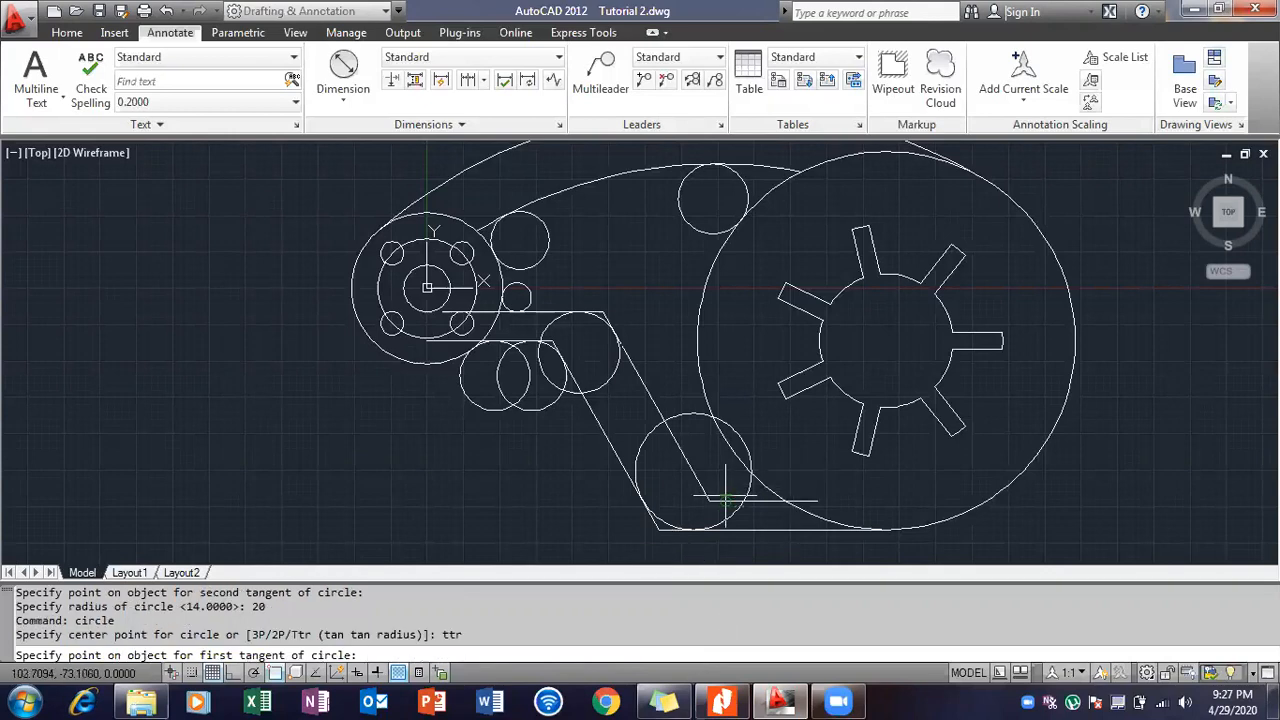
left_click(731, 700)
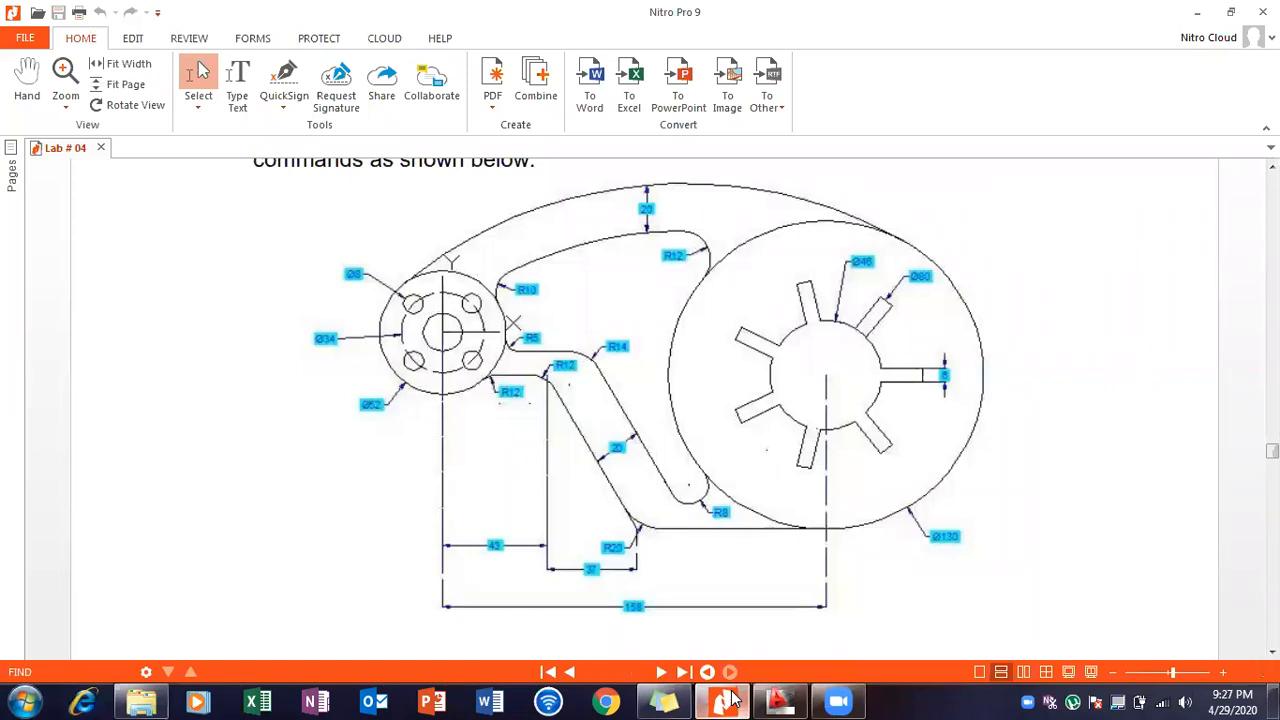
left_click(731, 700)
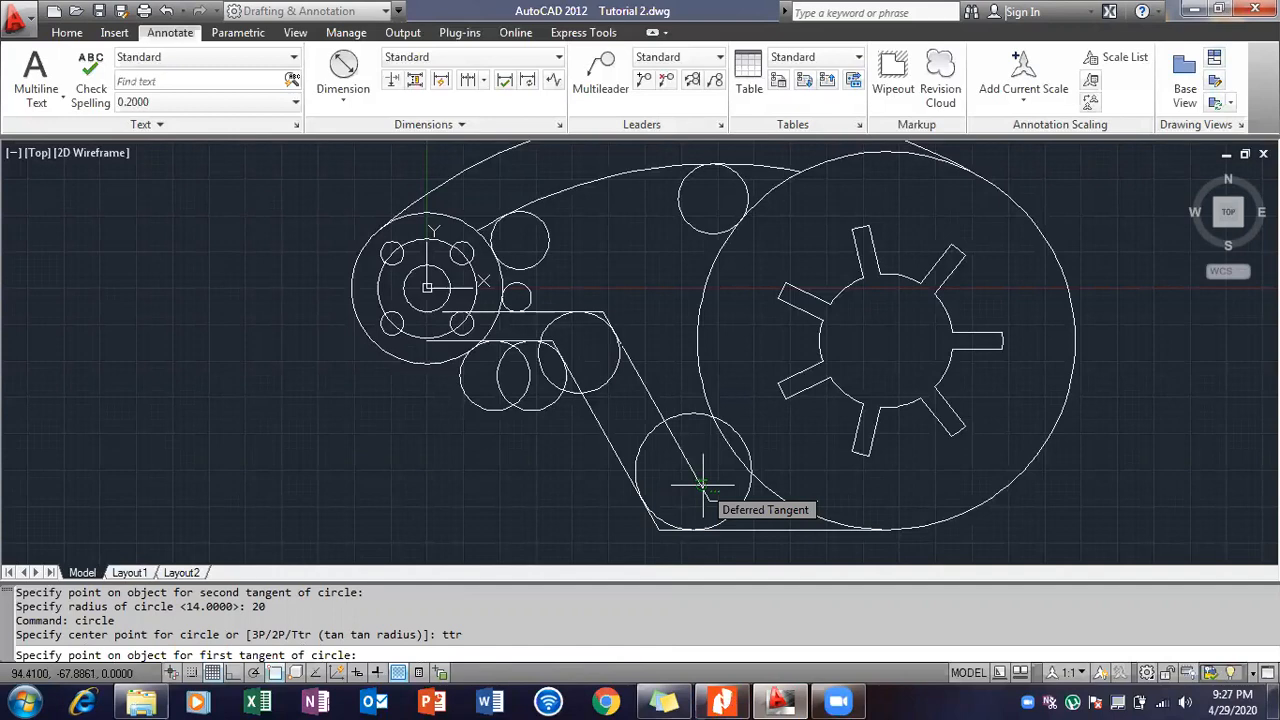
left_click(703, 485)
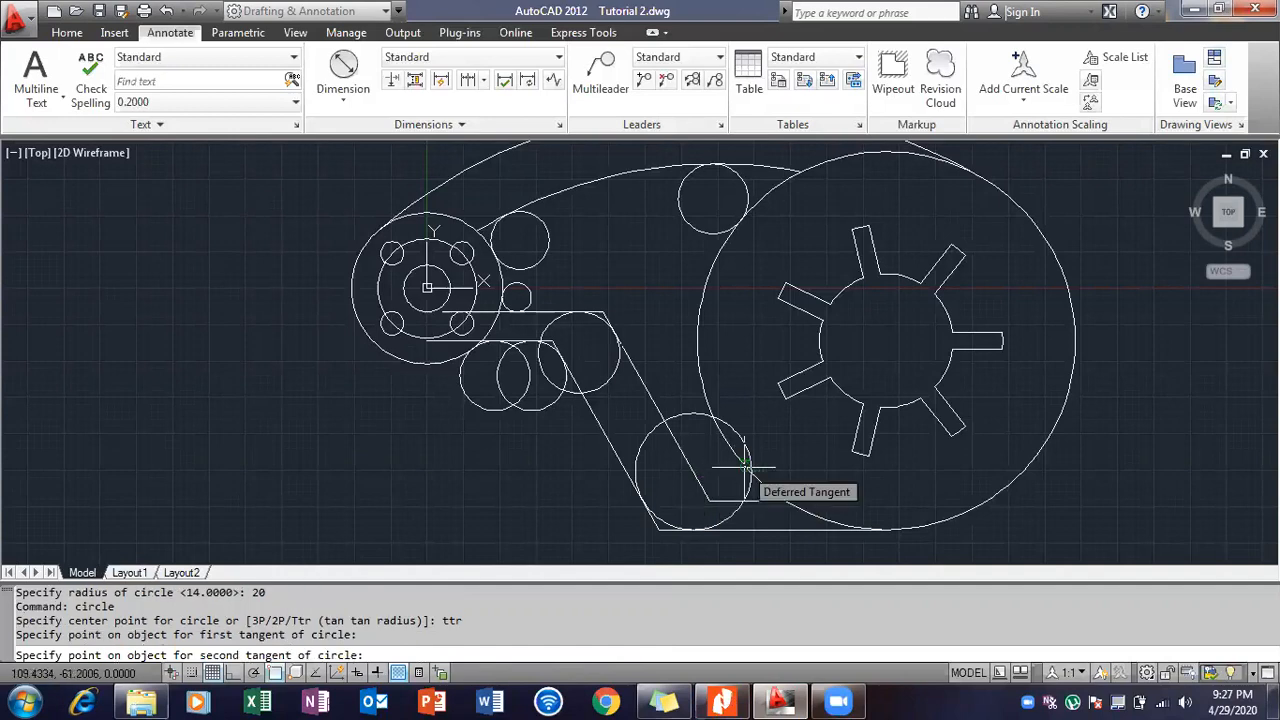
left_click(744, 464)
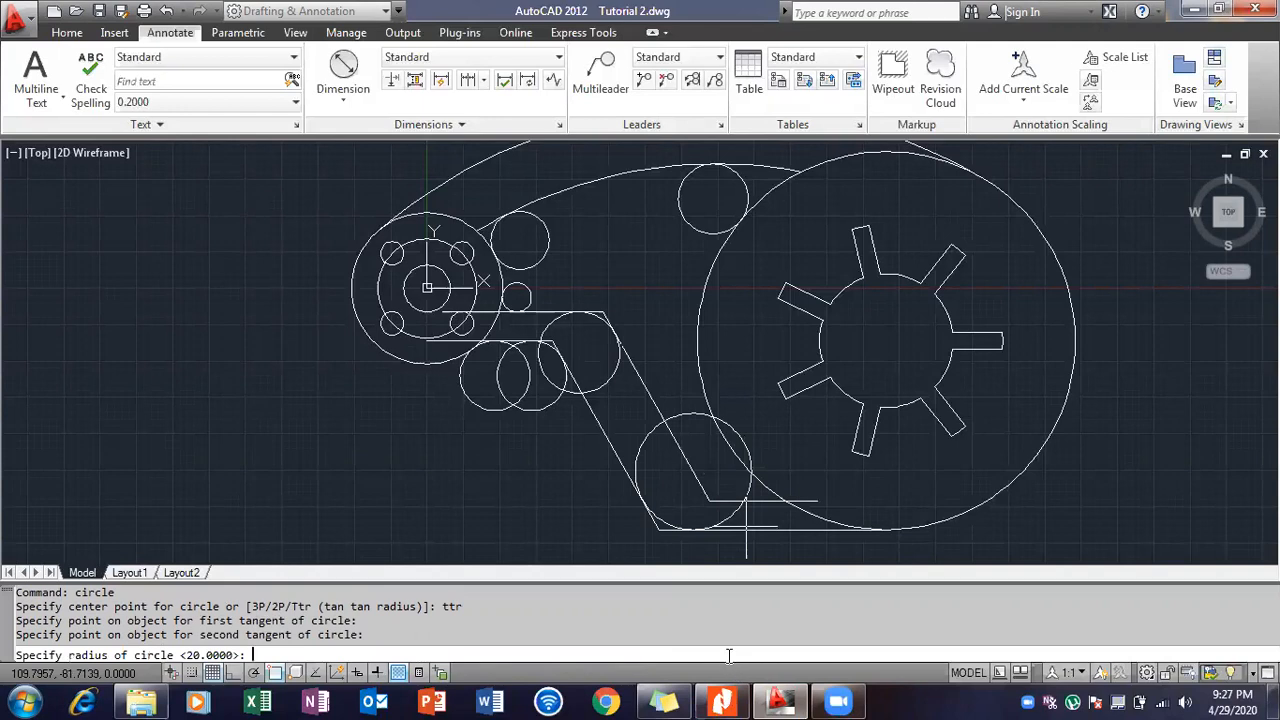
left_click(724, 700)
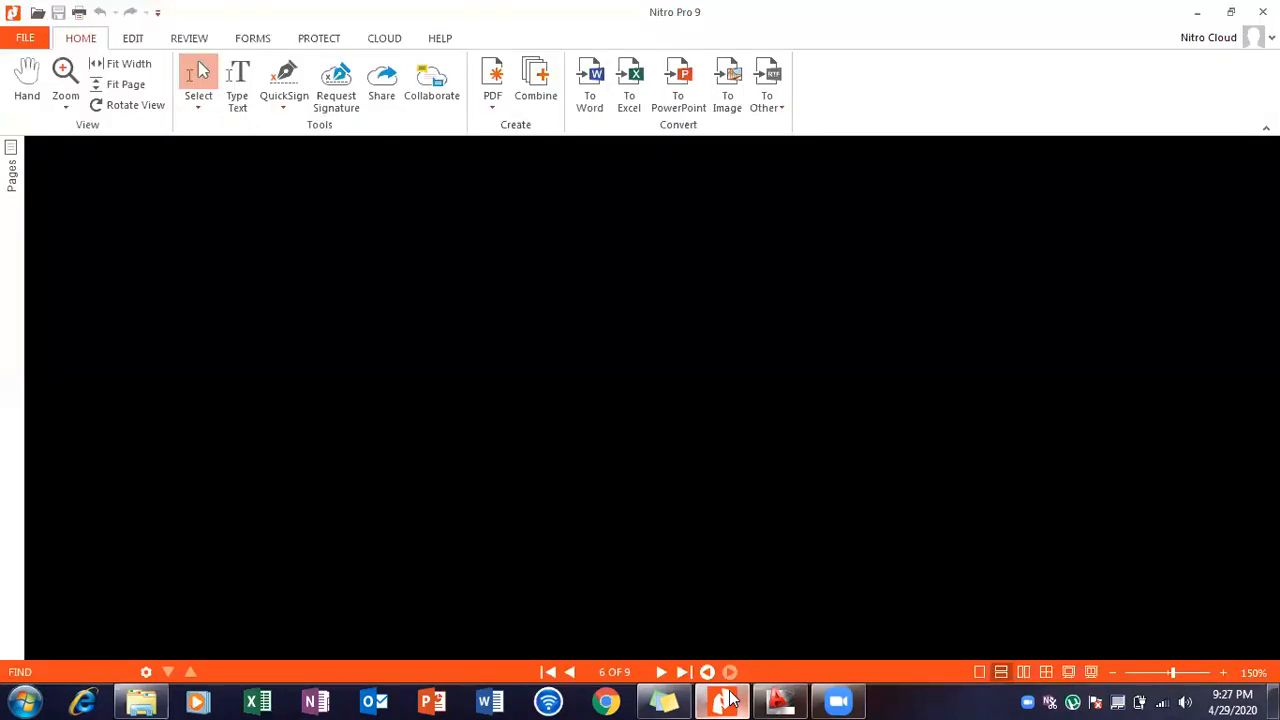
left_click(730, 695)
type("8")
key("Return")
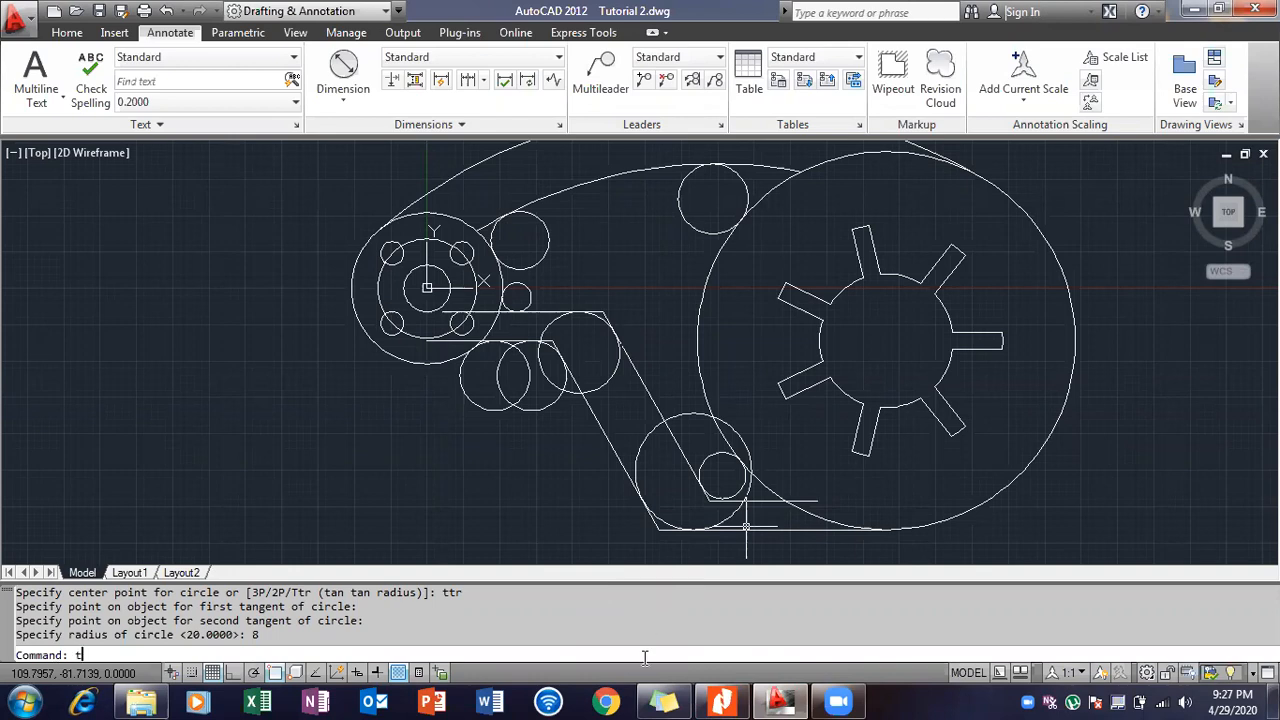
Using all objects as cutting edges, trim the two radius 12 circles below the lower horizontal line down to their tangent arcs.
key("Return")
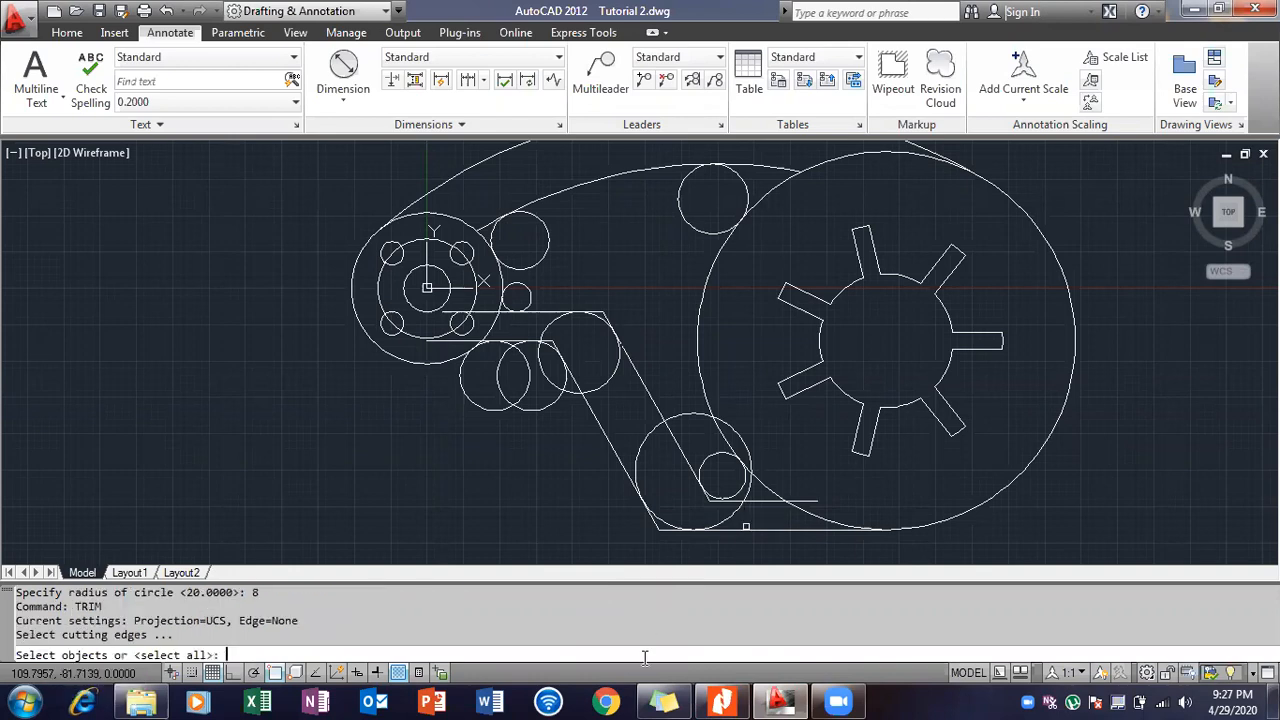
left_click(474, 402)
left_click(500, 393)
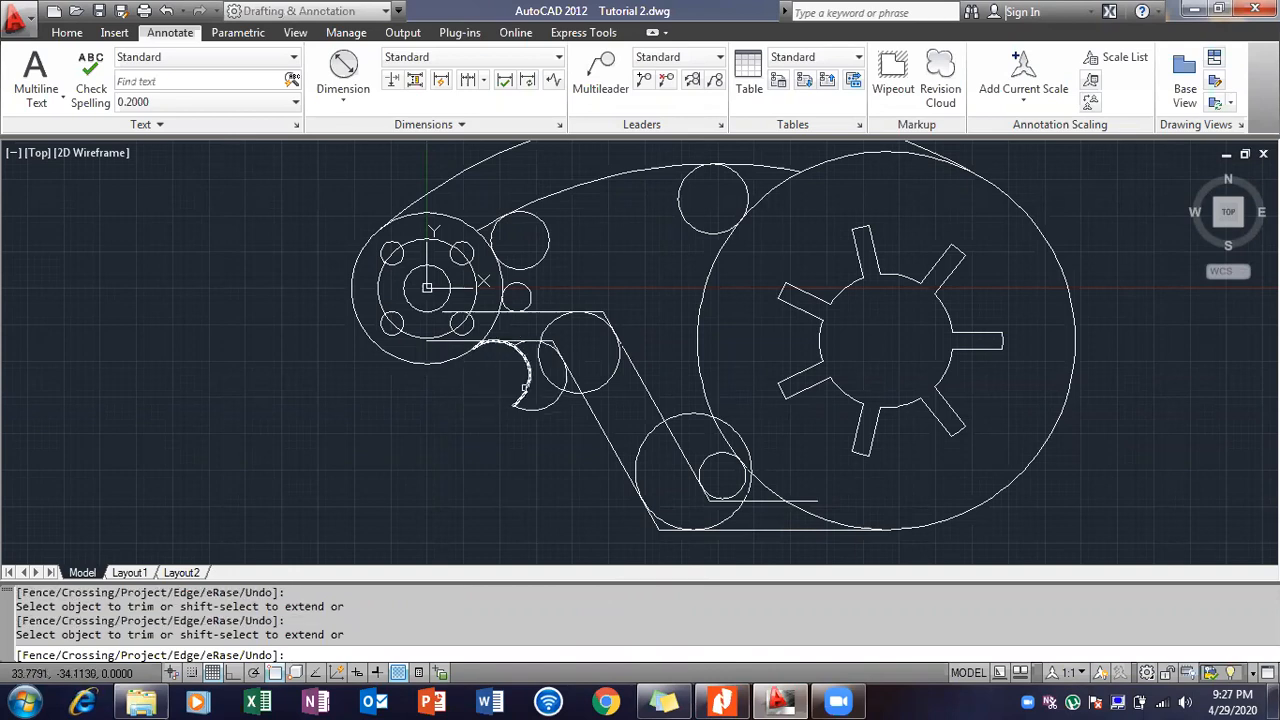
left_click(553, 398)
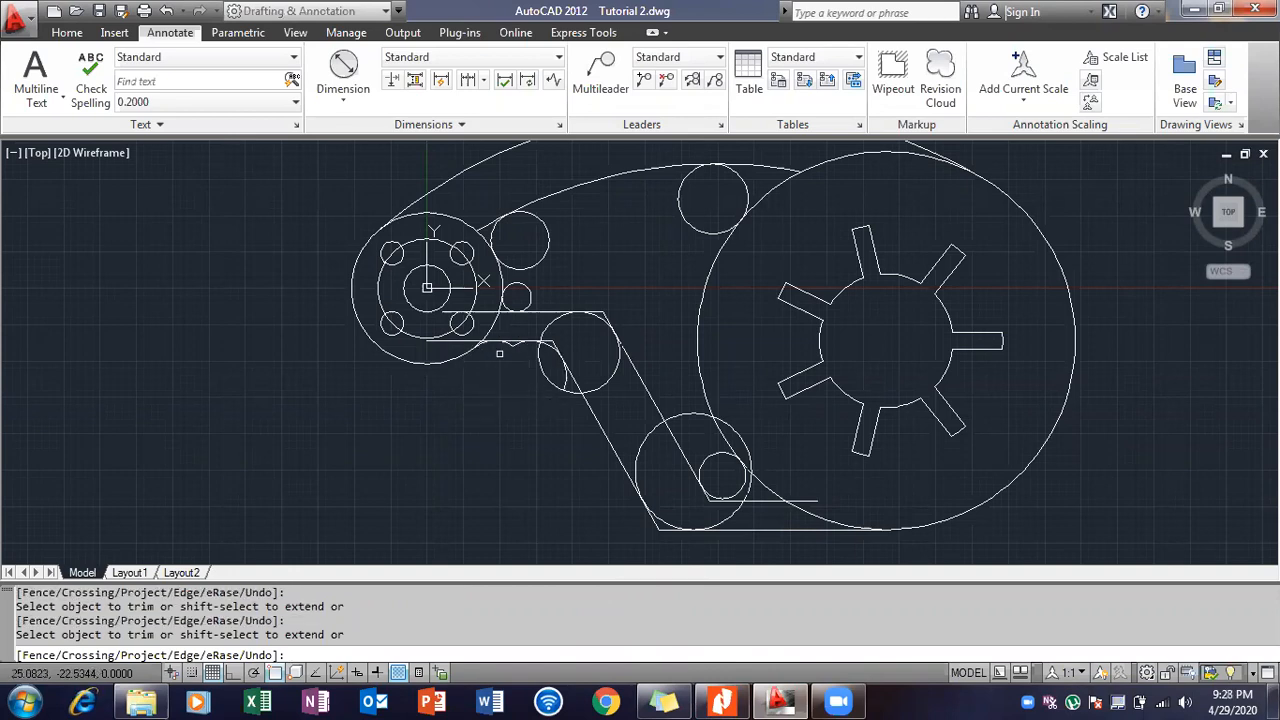
scroll(500, 337, "up", 6)
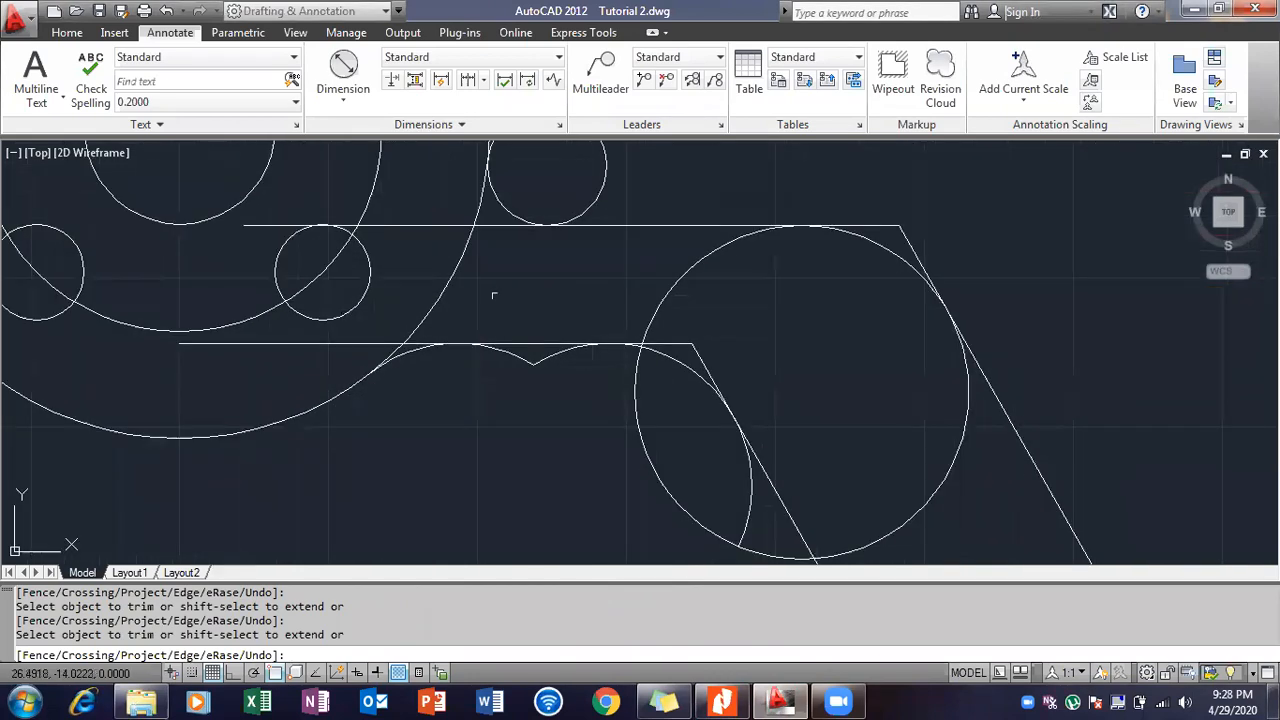
scroll(384, 322, "up", 3)
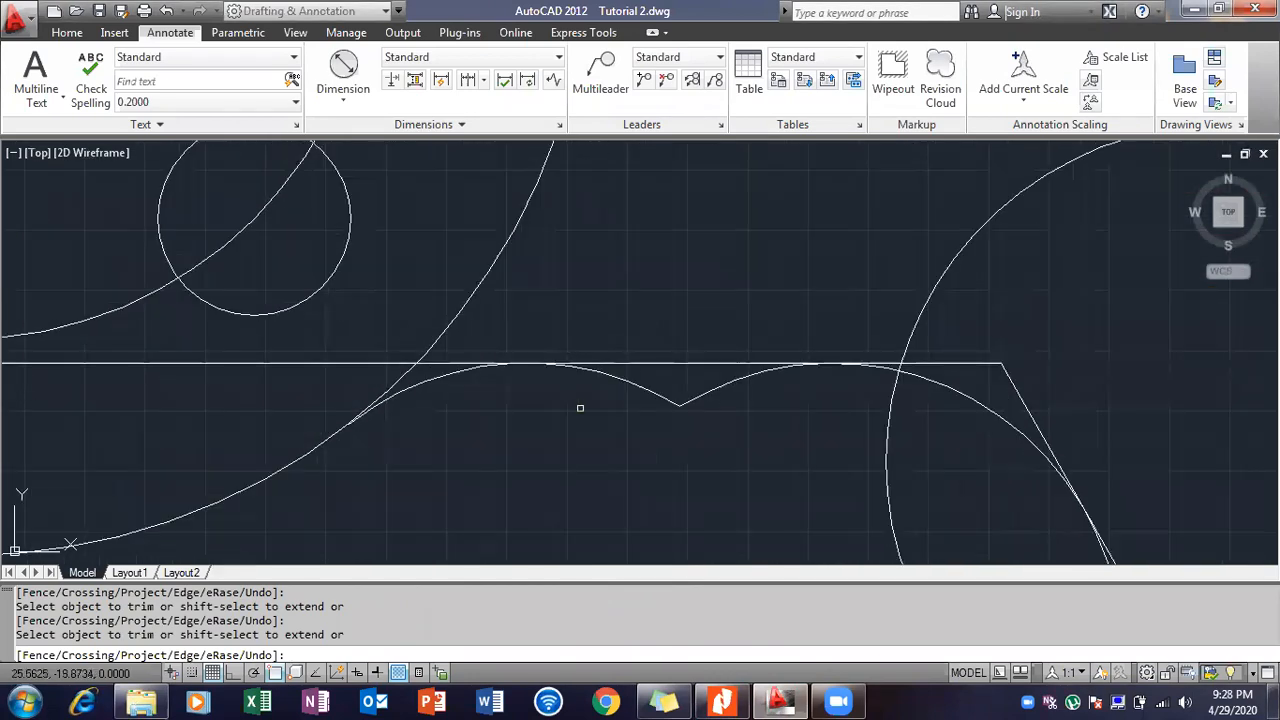
left_click(611, 383)
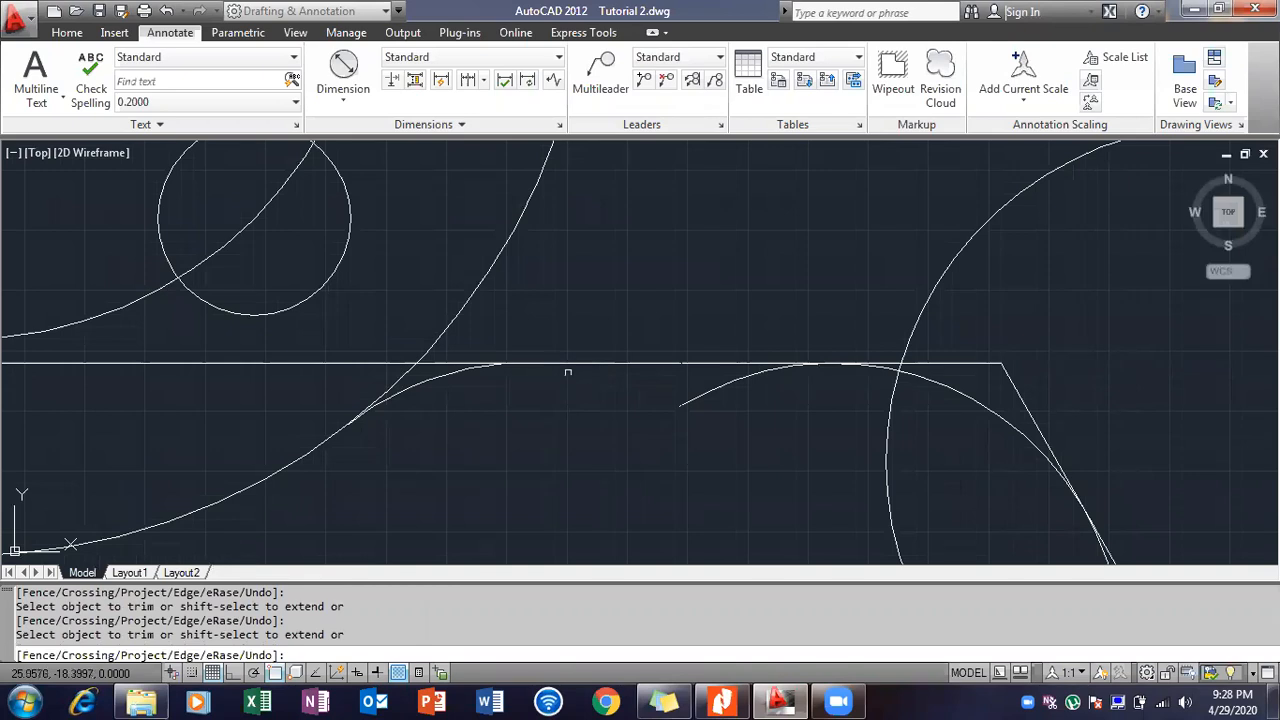
left_click(468, 363)
left_click(724, 388)
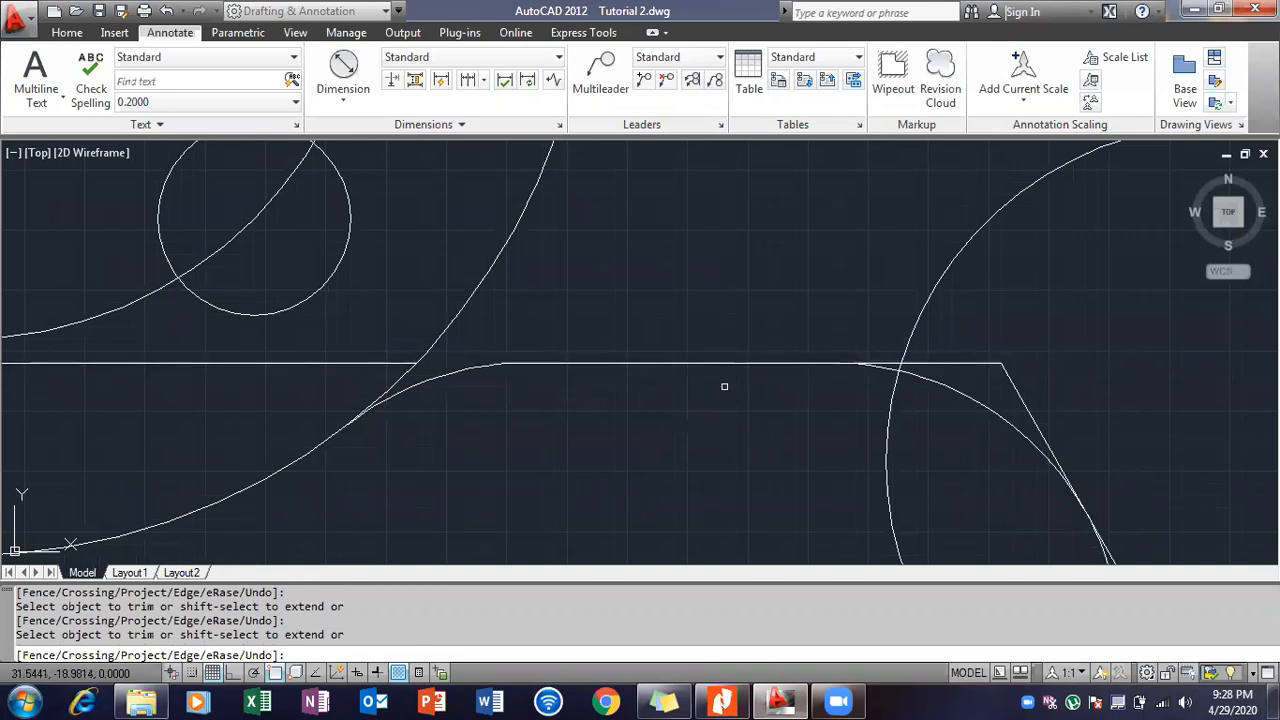
Trim the corner of the lower horizontal and outer slanted lines at the radius 12 arc, and remove that arc's leftover end.
scroll(873, 437, "down", 2)
left_click(925, 392)
left_click(966, 404)
scroll(921, 399, "up", 3)
left_click(803, 381)
scroll(796, 335, "down", 3)
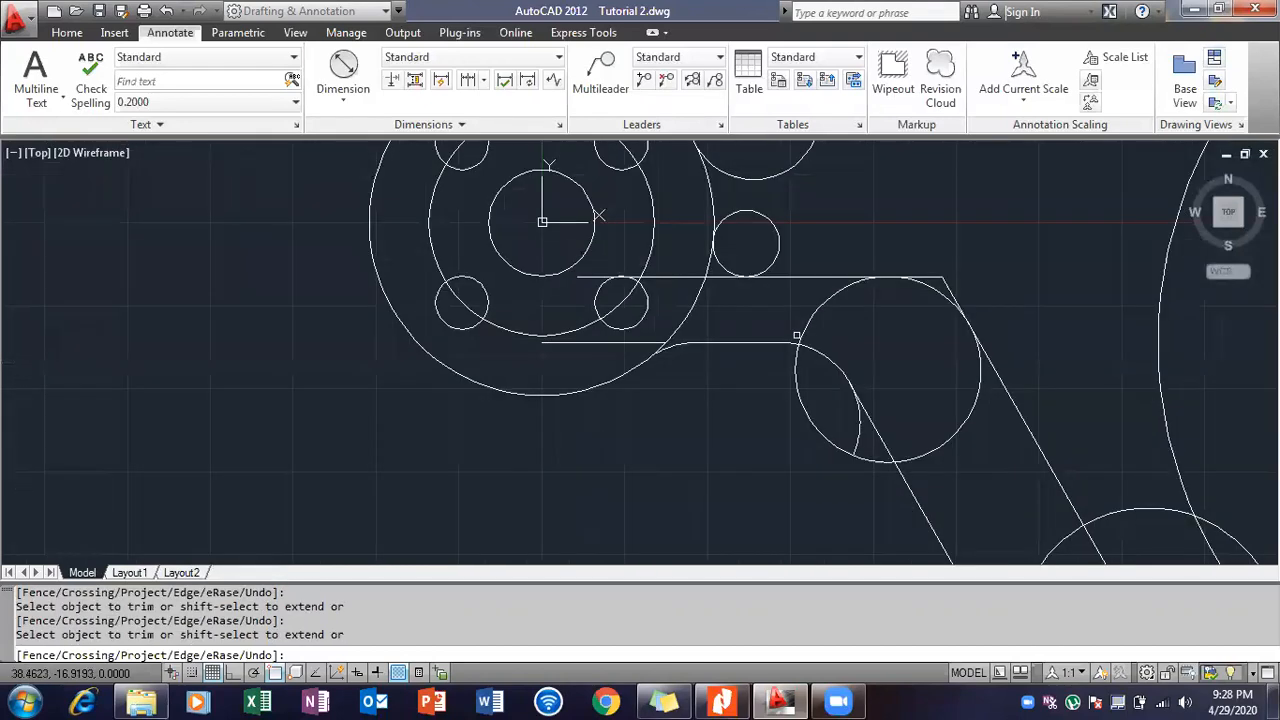
left_click(857, 424)
Trim the radius 14 circle and the upper line corner to a rounded bend, and trim the radius 5 circle to its tangent arc.
scroll(857, 425, "down", 2)
left_click(834, 346)
left_click(917, 428)
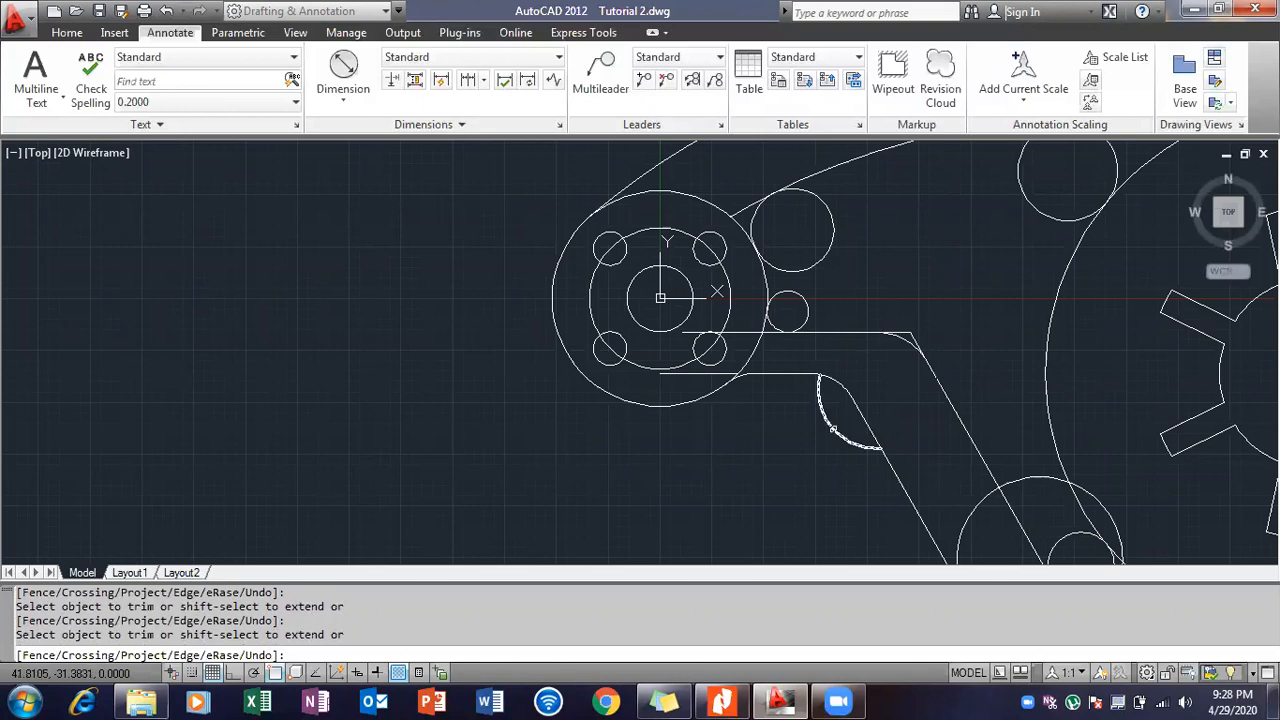
scroll(906, 295, "up", 3)
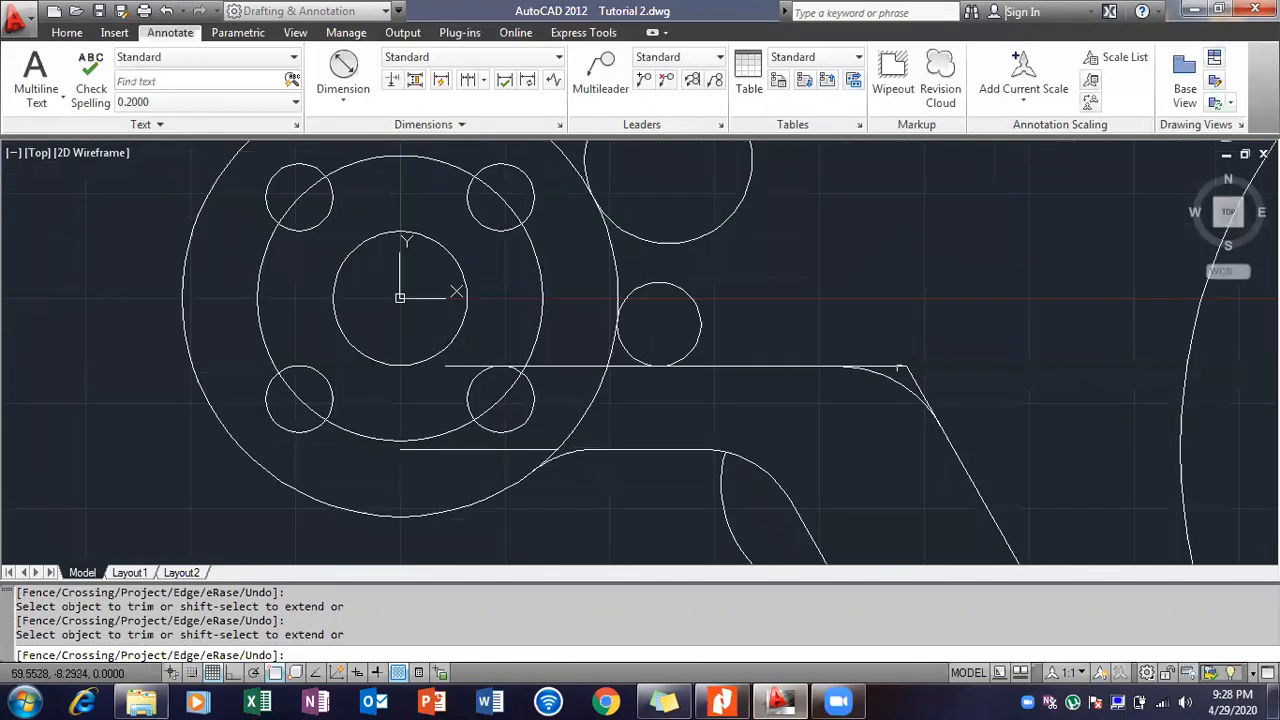
left_click(895, 368)
left_click(907, 372)
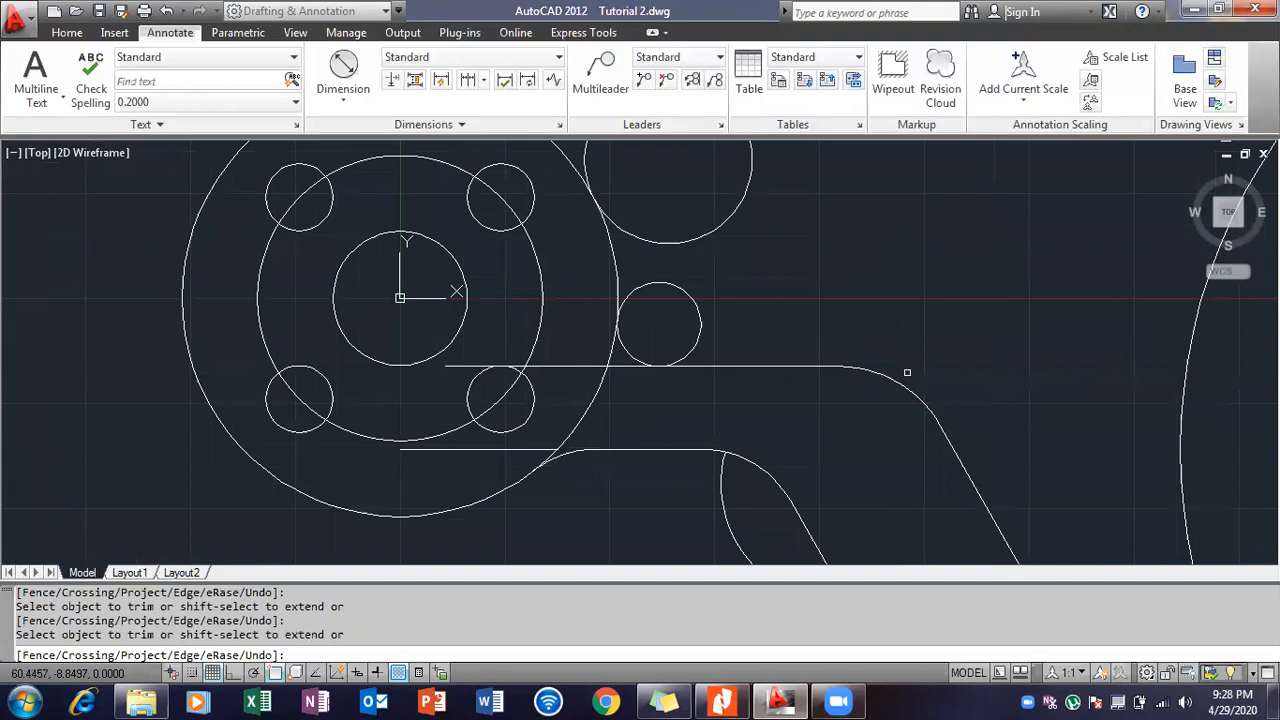
left_click(702, 322)
scroll(770, 318, "down", 2)
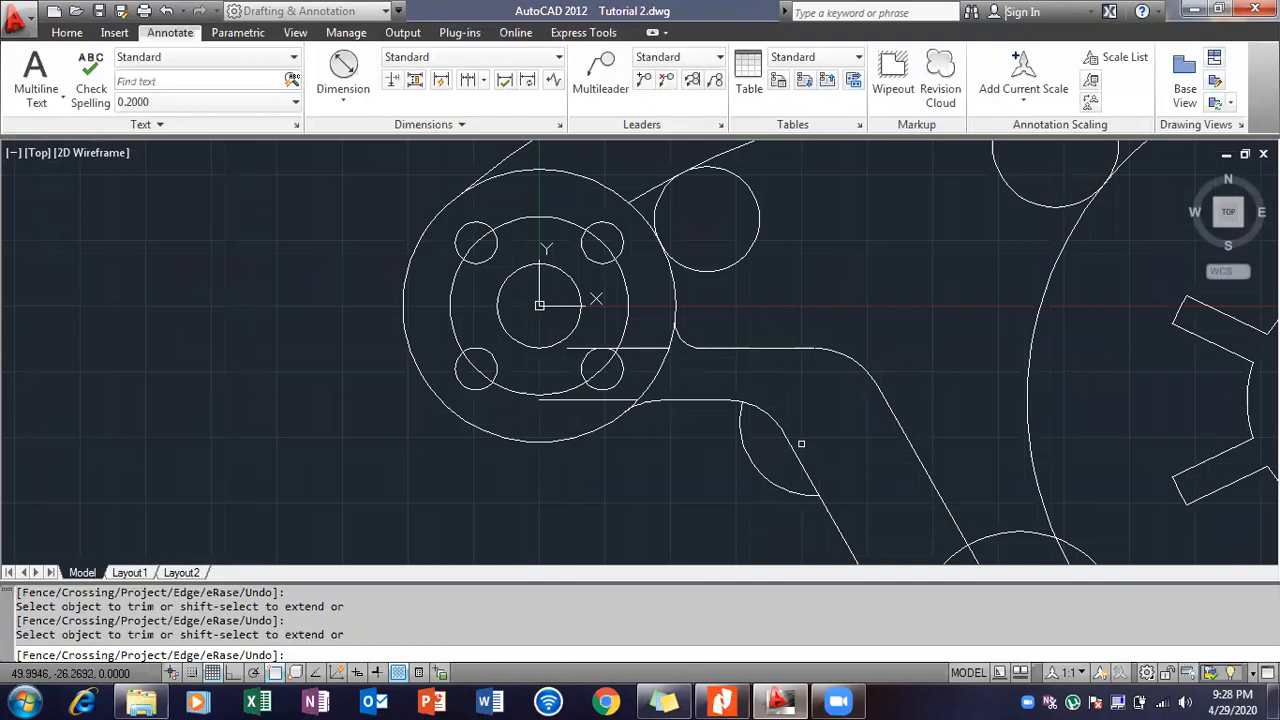
Check the lab figure in Nitro Pro, and in AutoCAD trim the slanted and bottom line ends beyond the radius 20 circle.
scroll(800, 441, "down", 3)
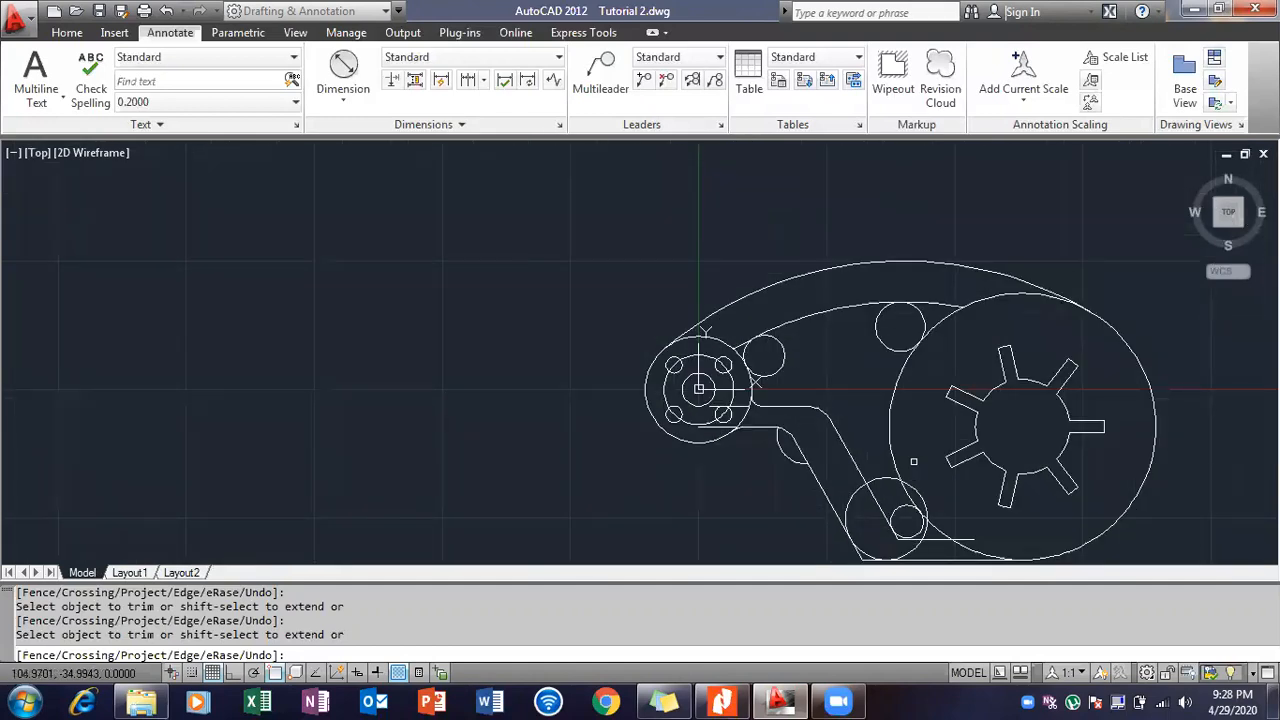
scroll(913, 461, "down", 2)
scroll(906, 543, "up", 5)
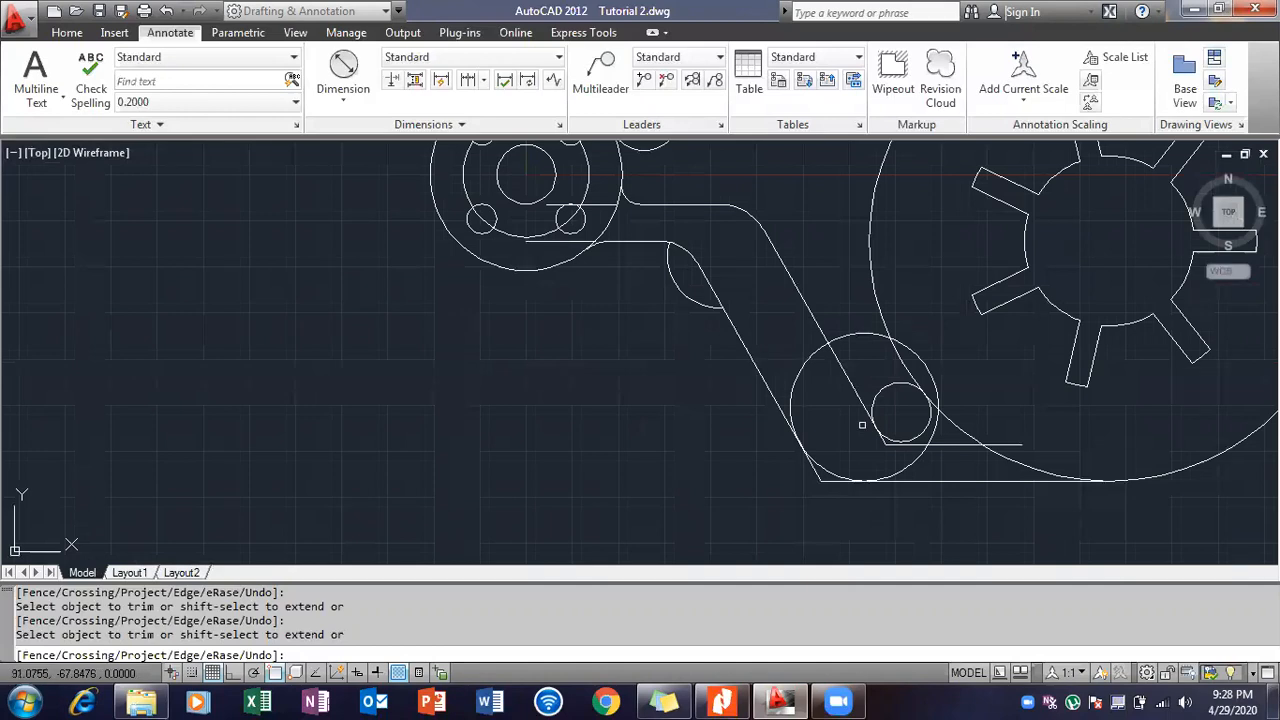
scroll(862, 425, "up", 1)
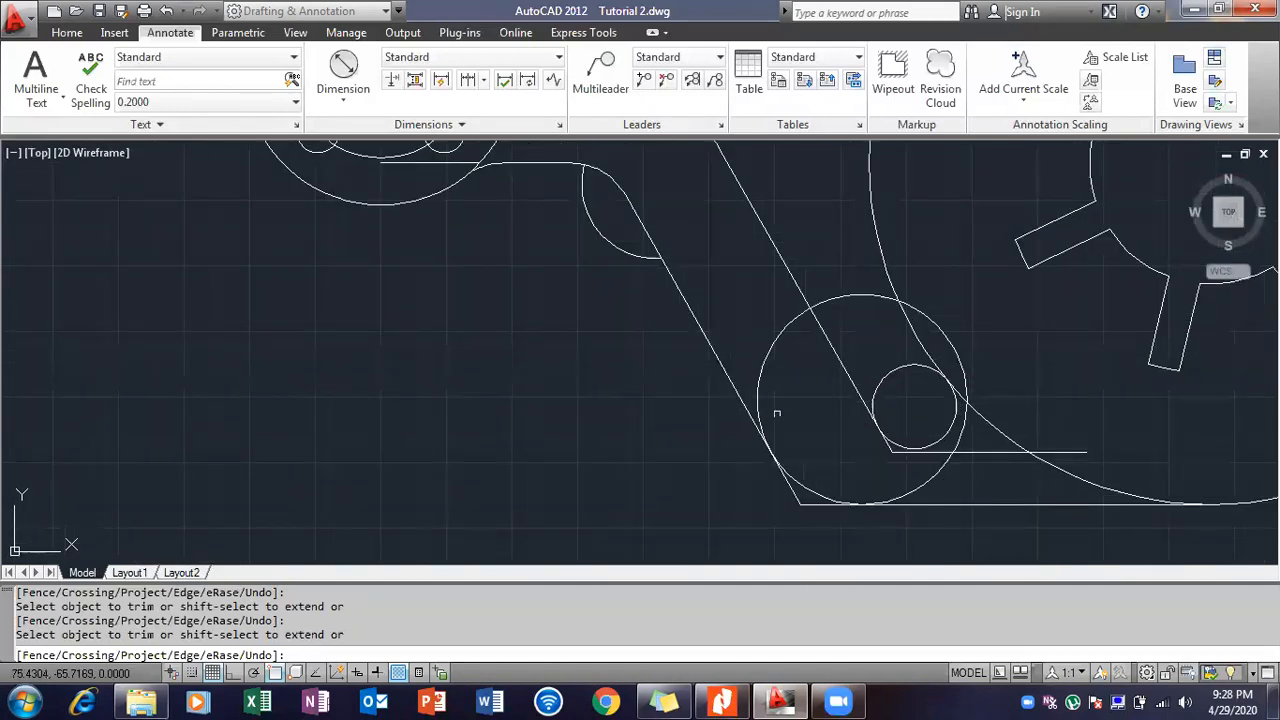
left_click(738, 700)
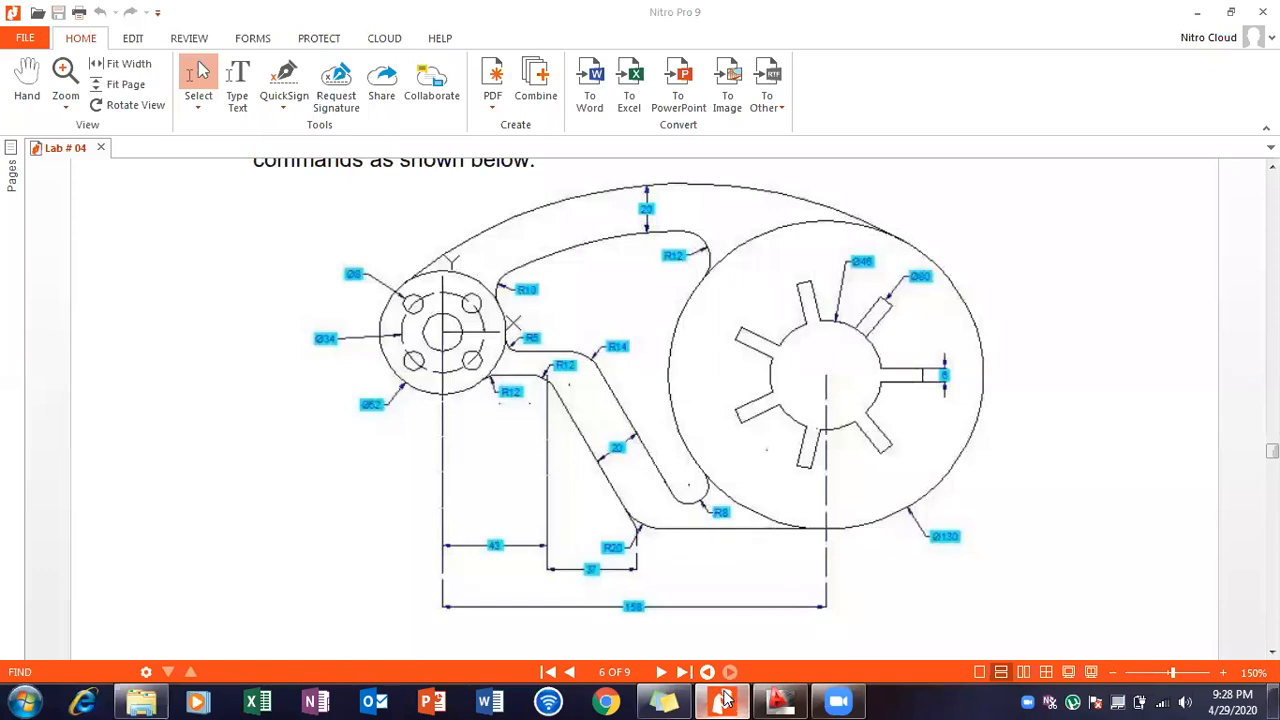
left_click(727, 700)
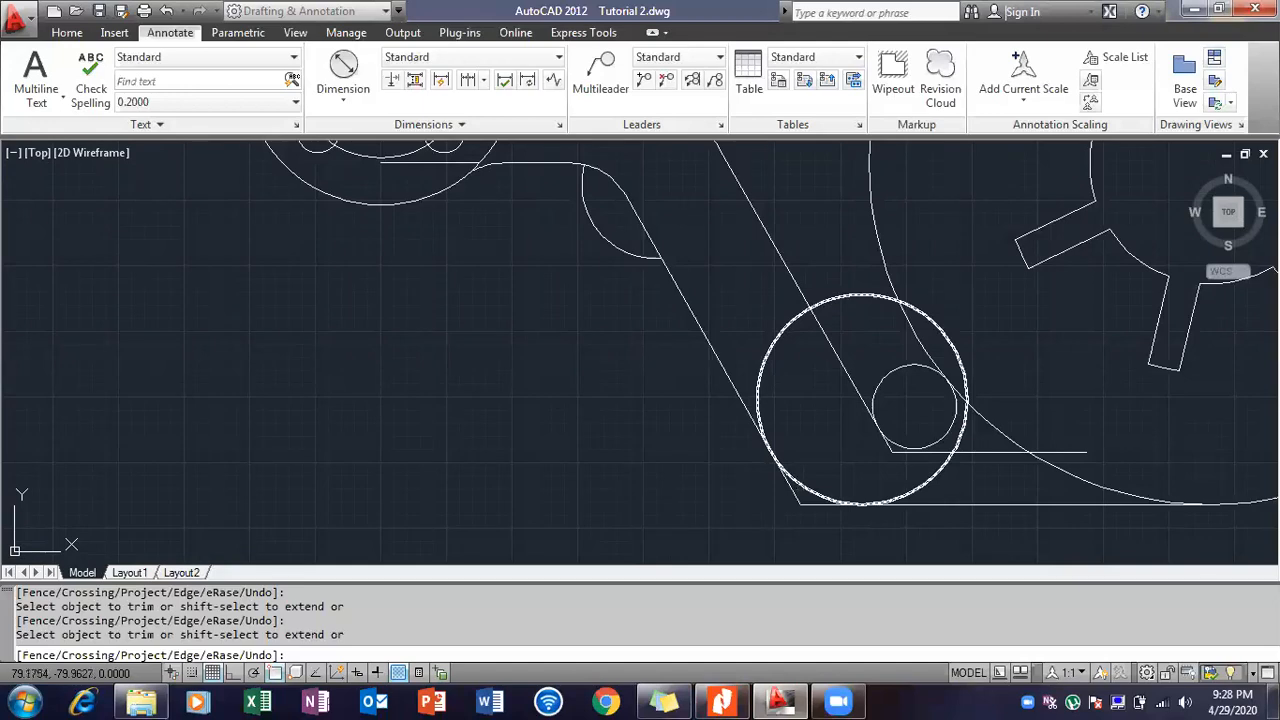
left_click(793, 492)
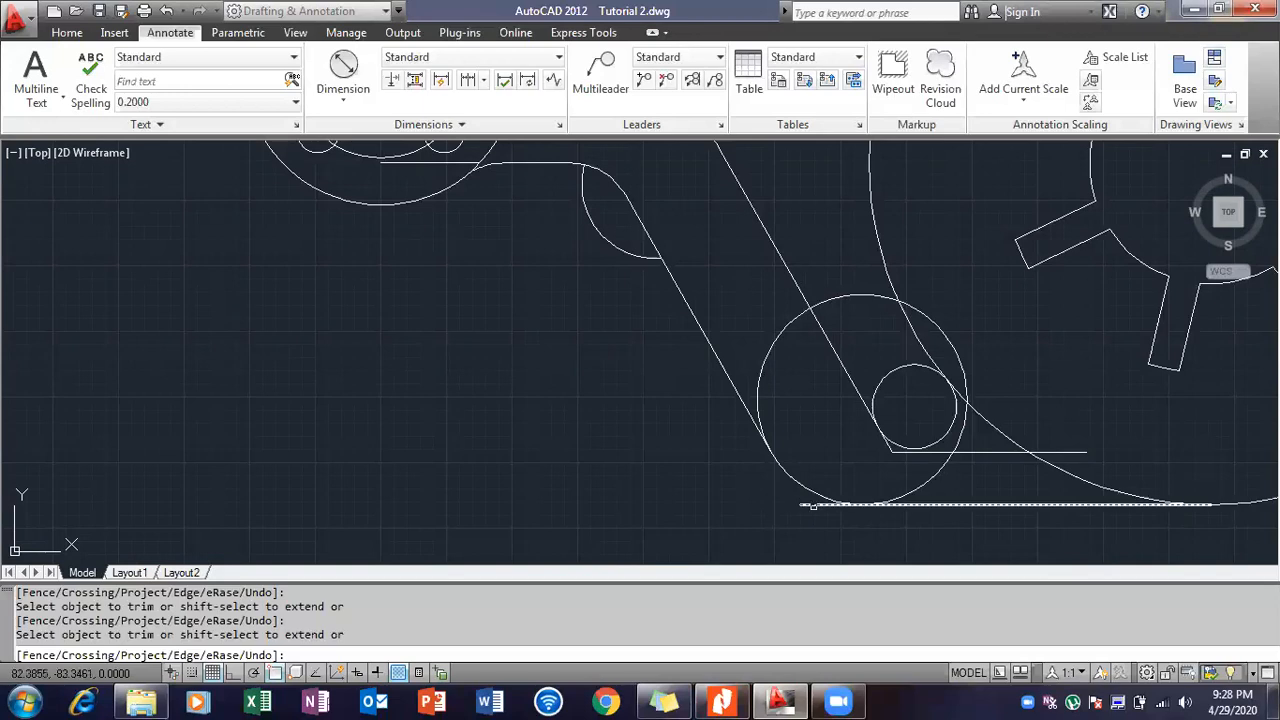
left_click(783, 505)
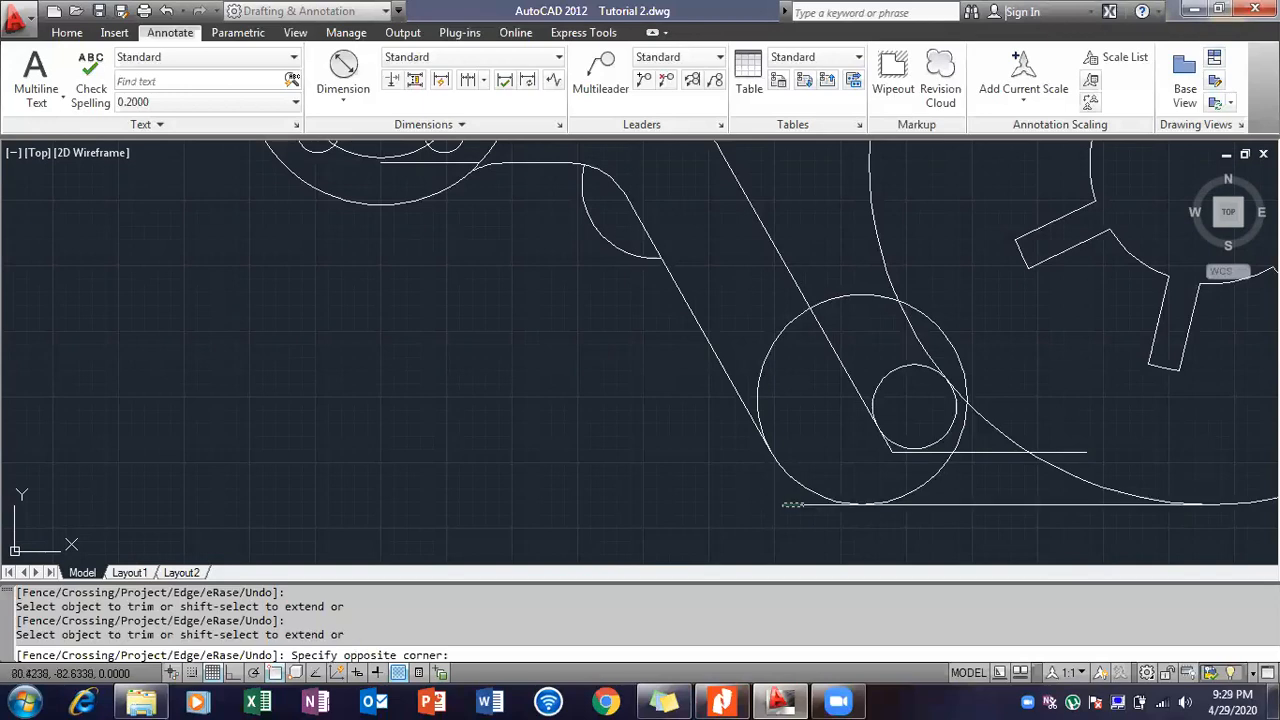
left_click(808, 497)
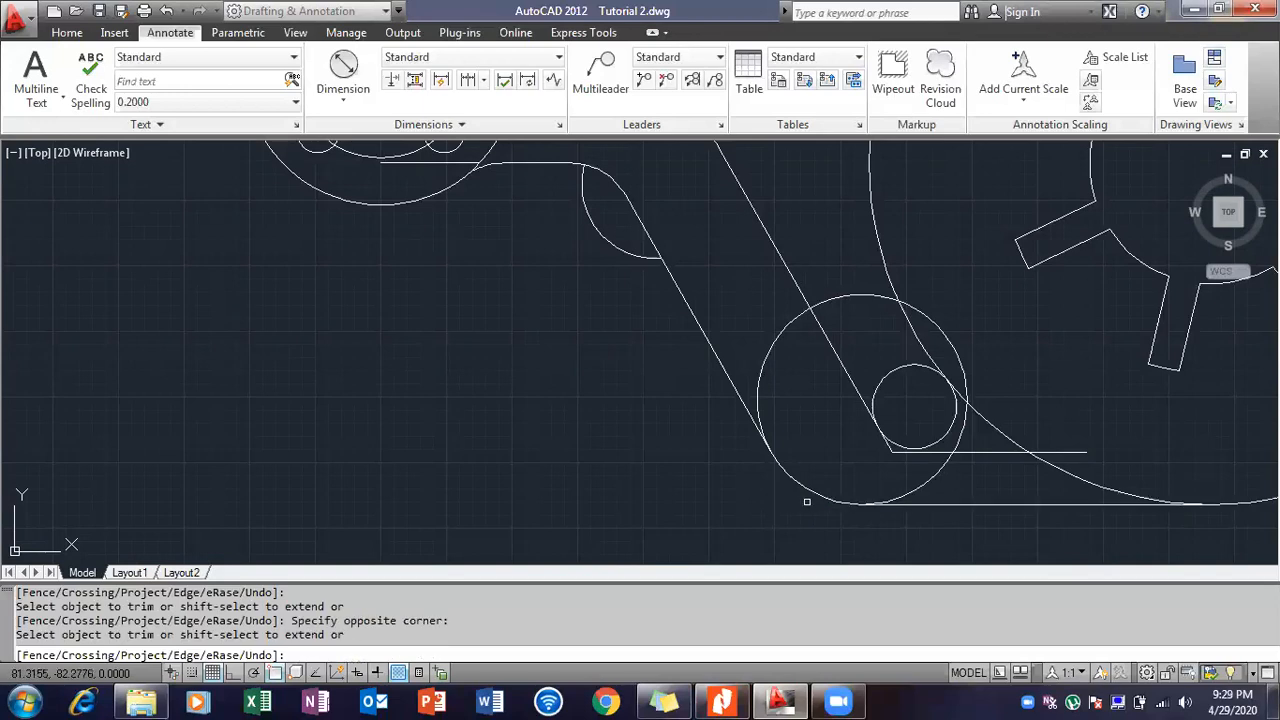
Trim the radius 20 circle to its corner arc, and remove its portion inside the large circle.
left_click(757, 380)
left_click(938, 474)
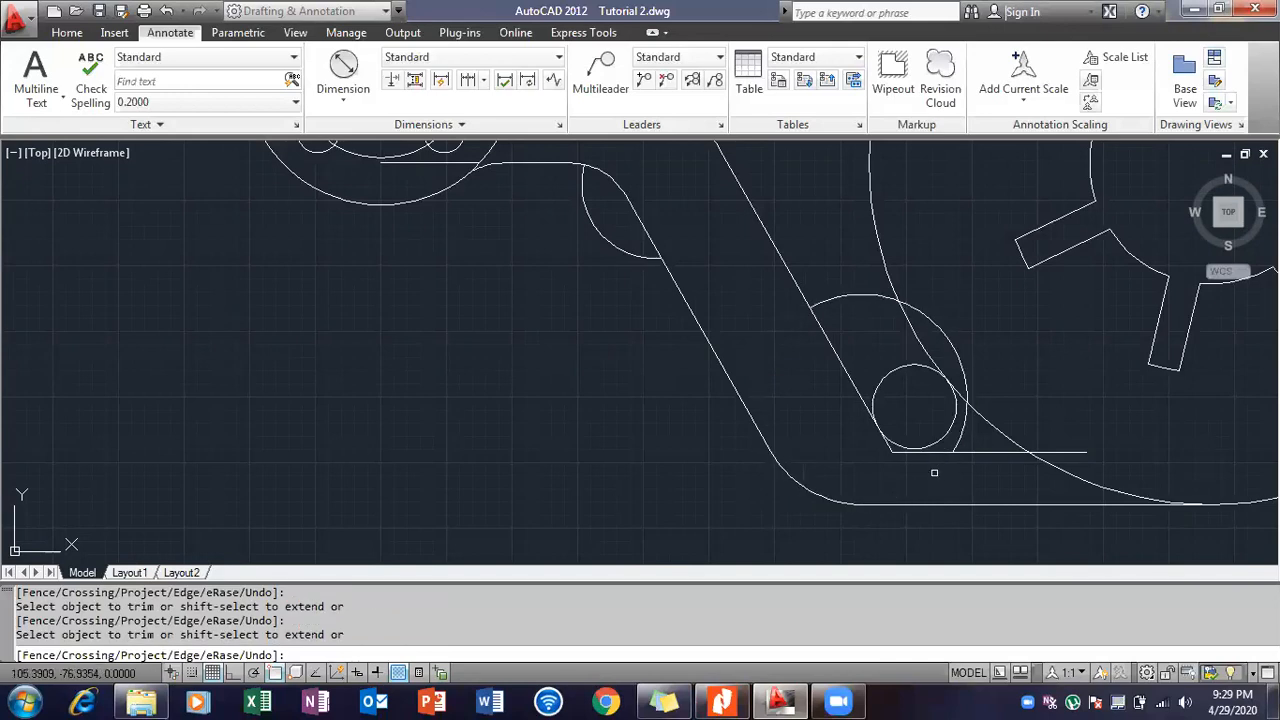
left_click(965, 365)
left_click(965, 418)
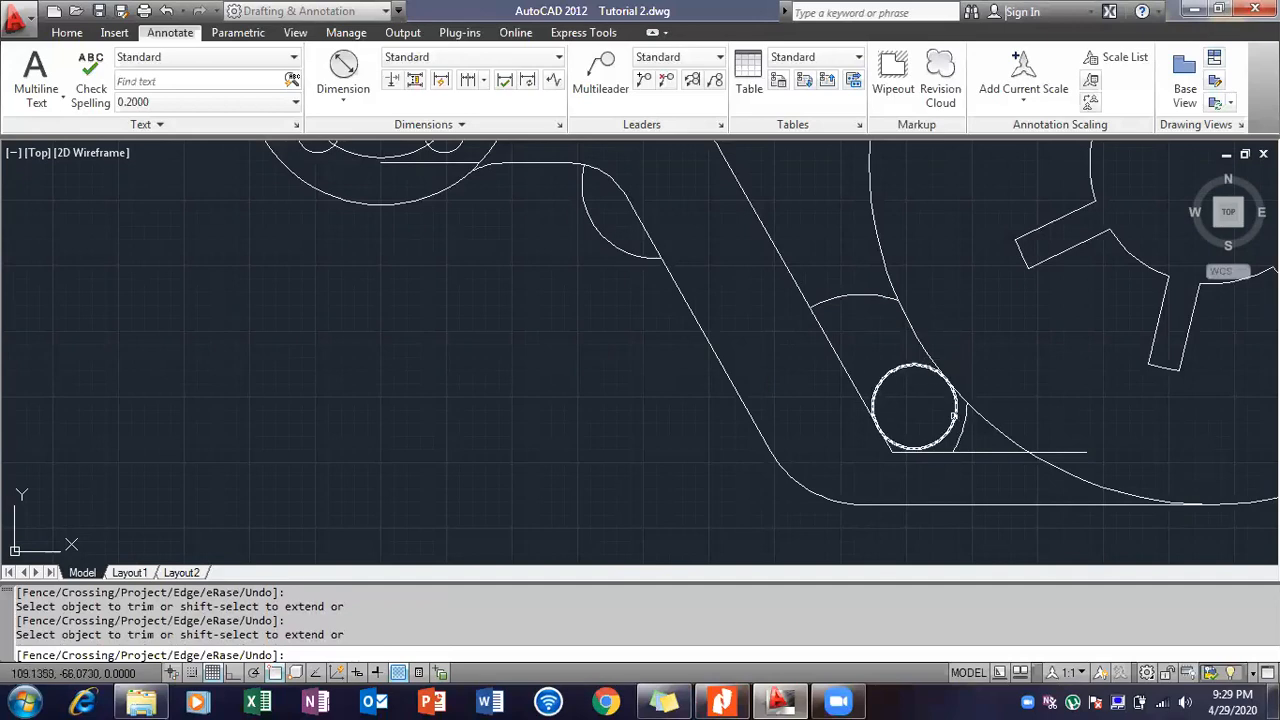
Try trimming the lower portion of the radius 8 circle, and undo the trims made to that circle.
left_click(951, 414)
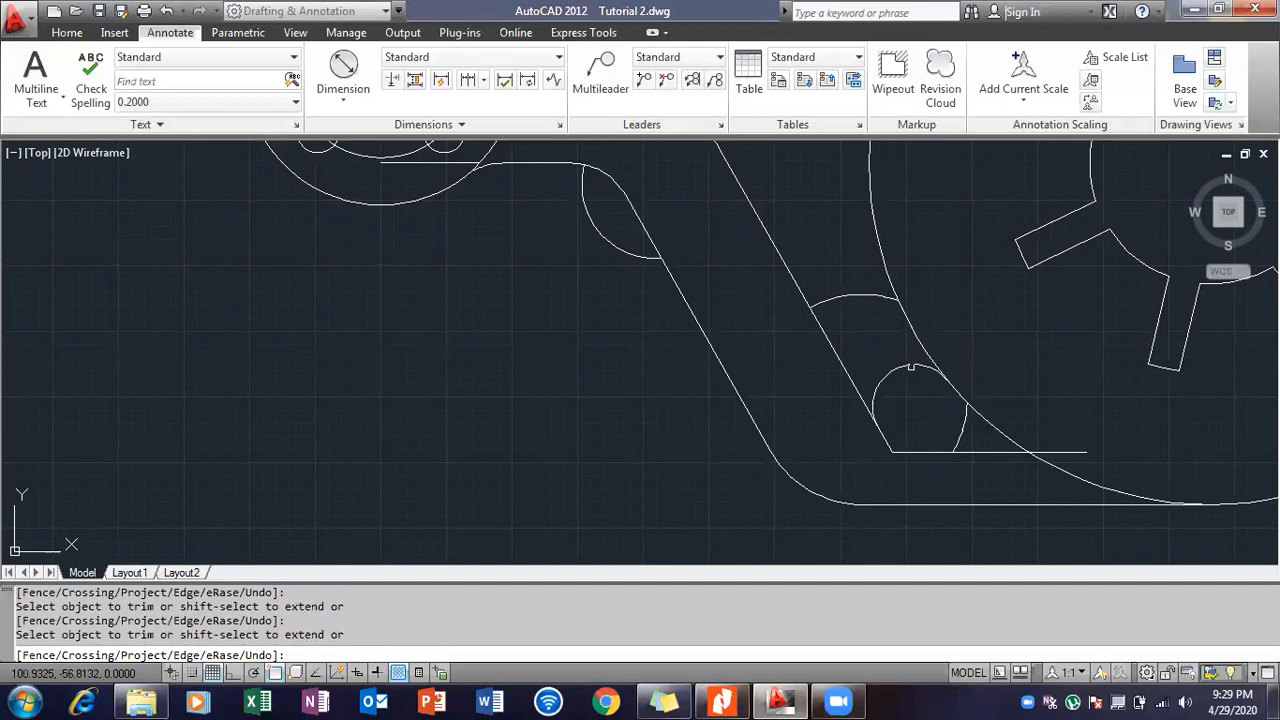
left_click(917, 366)
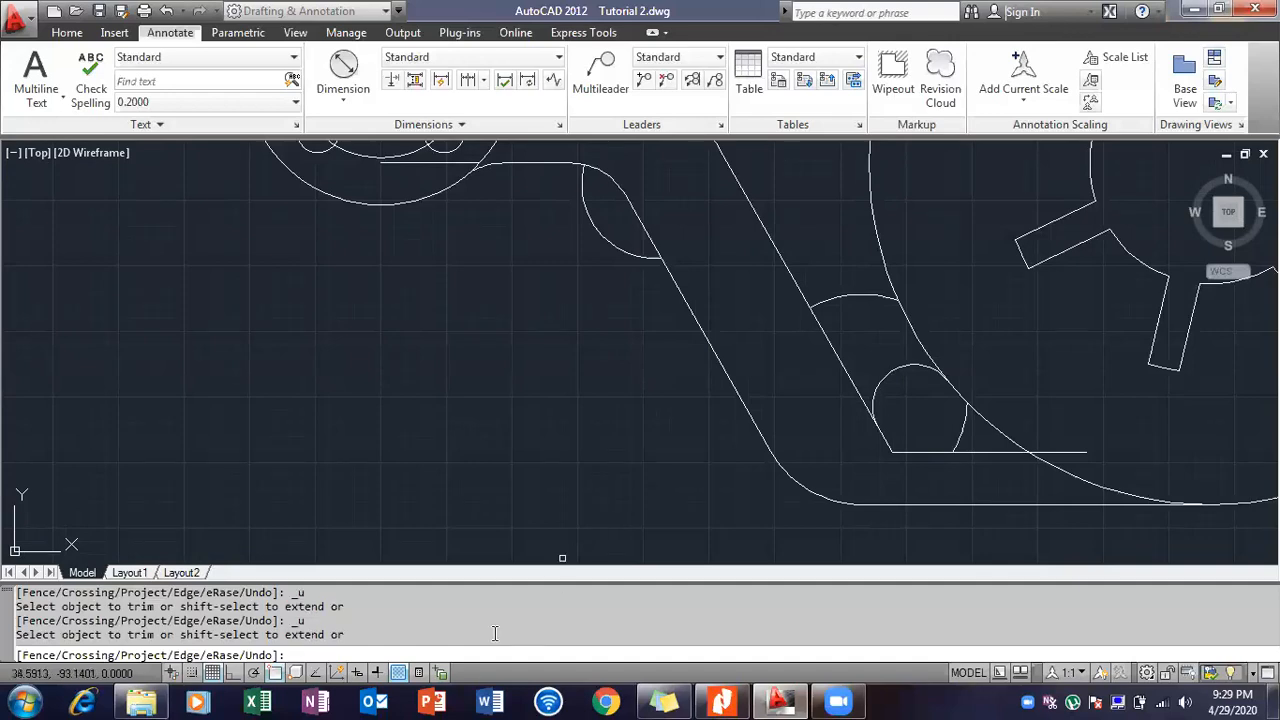
type("undo")
key("Return")
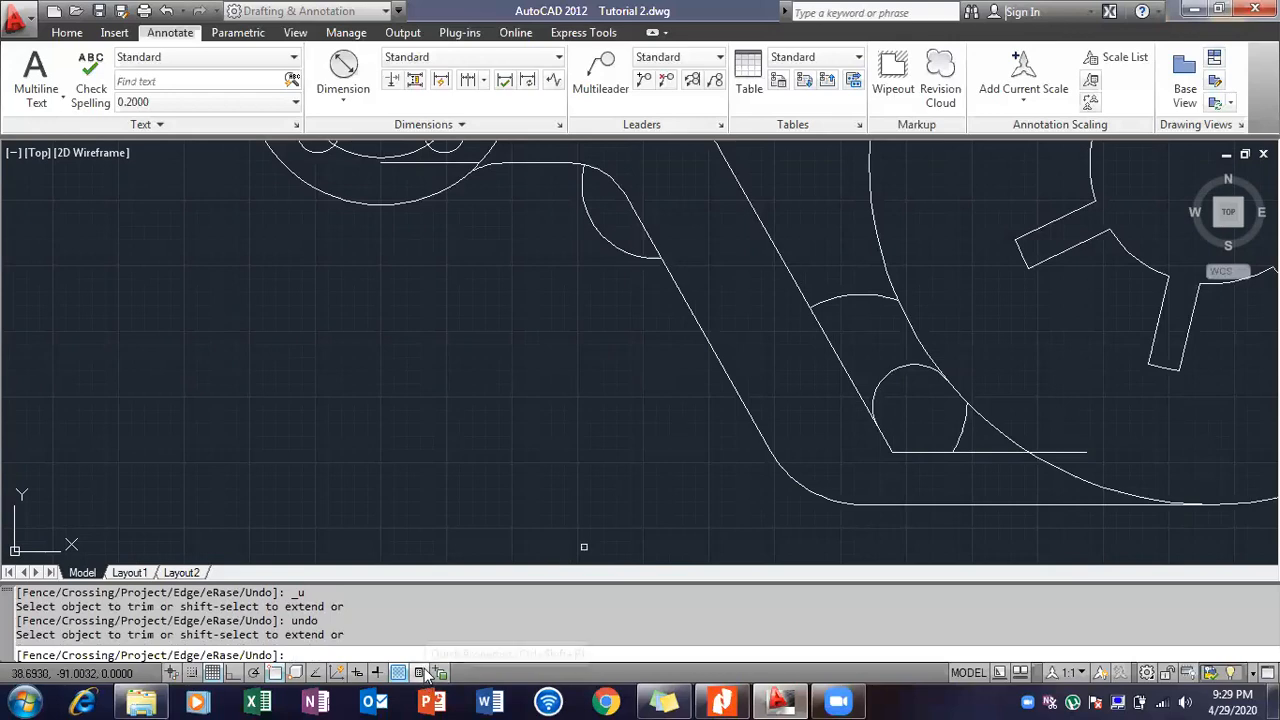
type("undo")
key("Return")
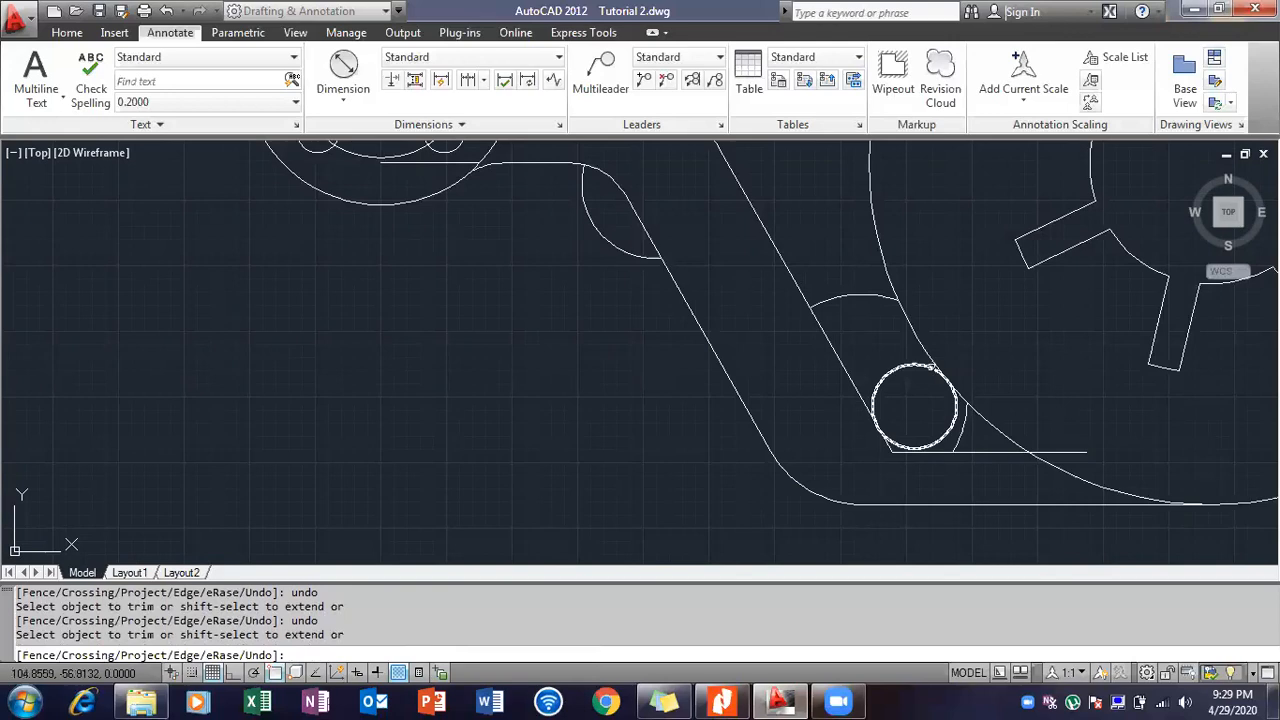
Trim the upper part of the radius 8 circle, the line corner below it, and the short horizontal segment up to the large circle.
left_click(915, 366)
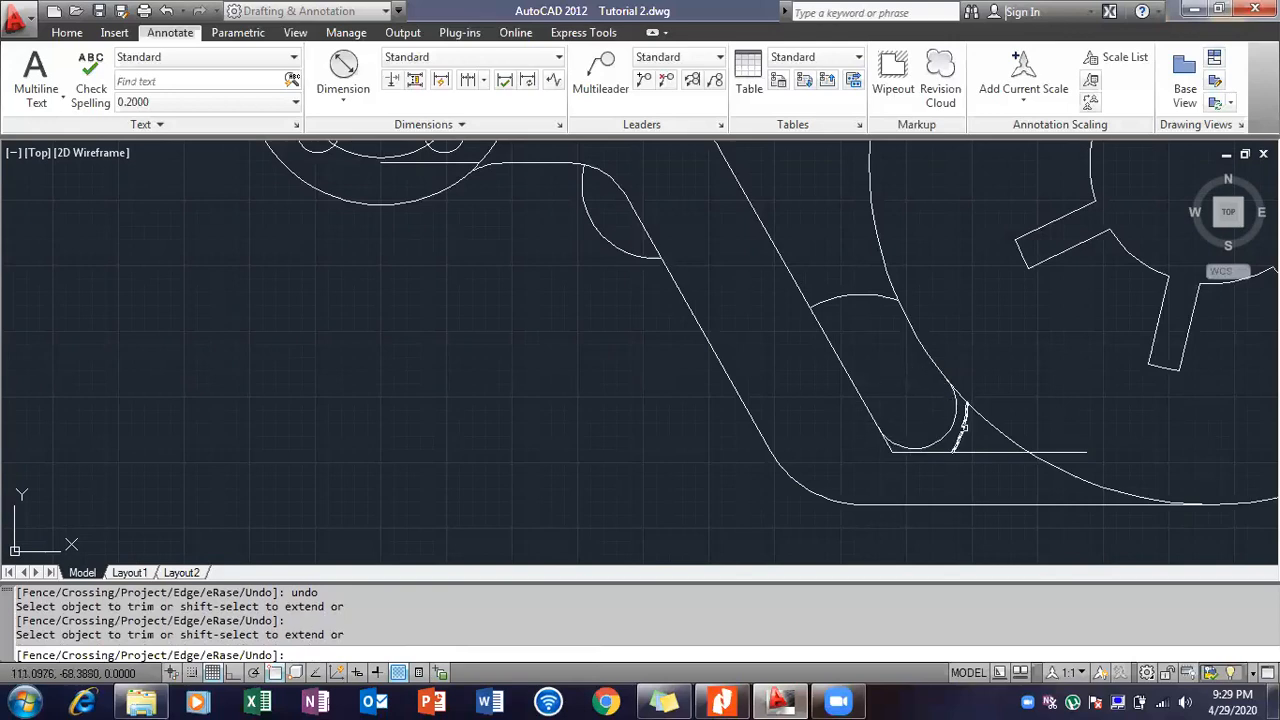
left_click(906, 450)
left_click(889, 446)
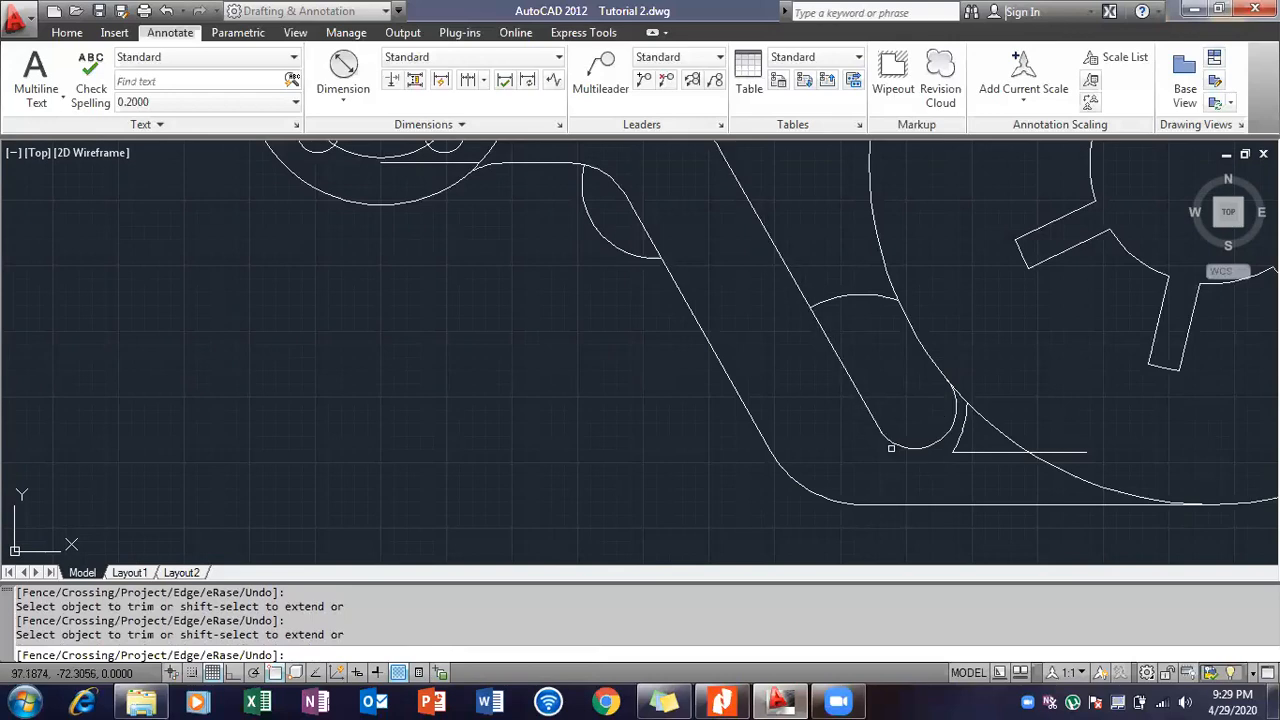
left_click(720, 700)
left_click(720, 700)
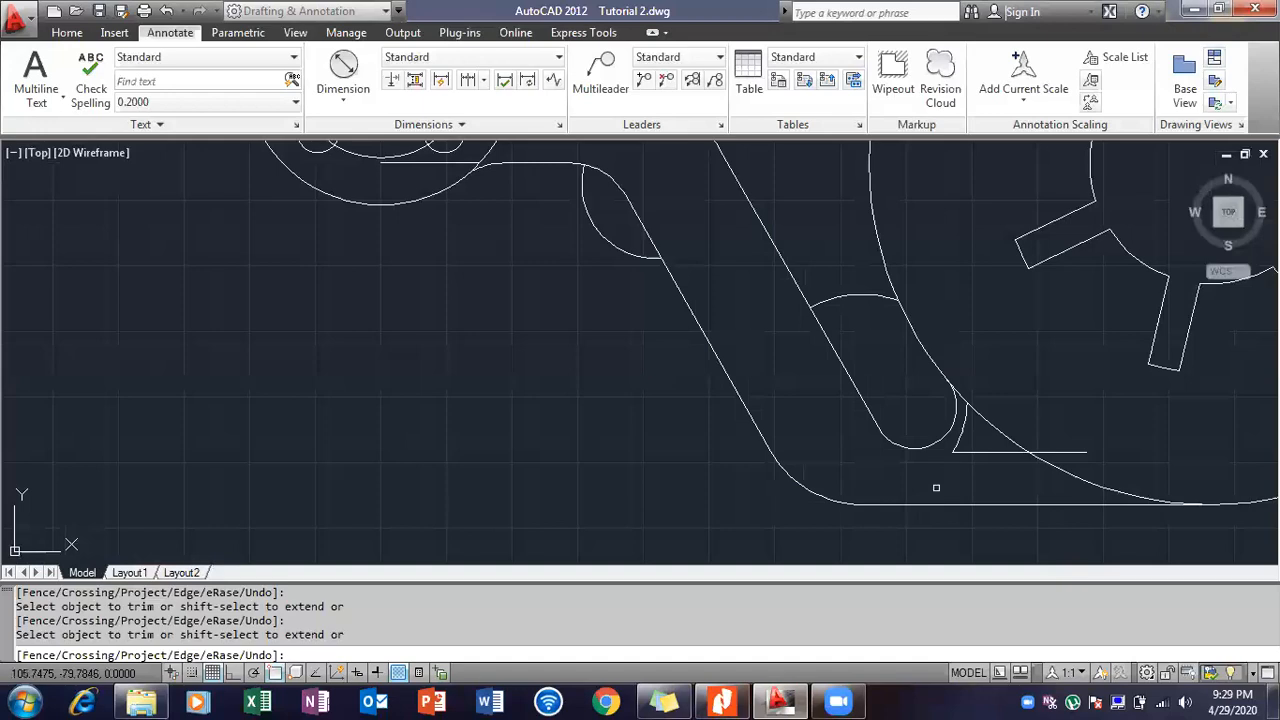
left_click(961, 451)
key("Escape")
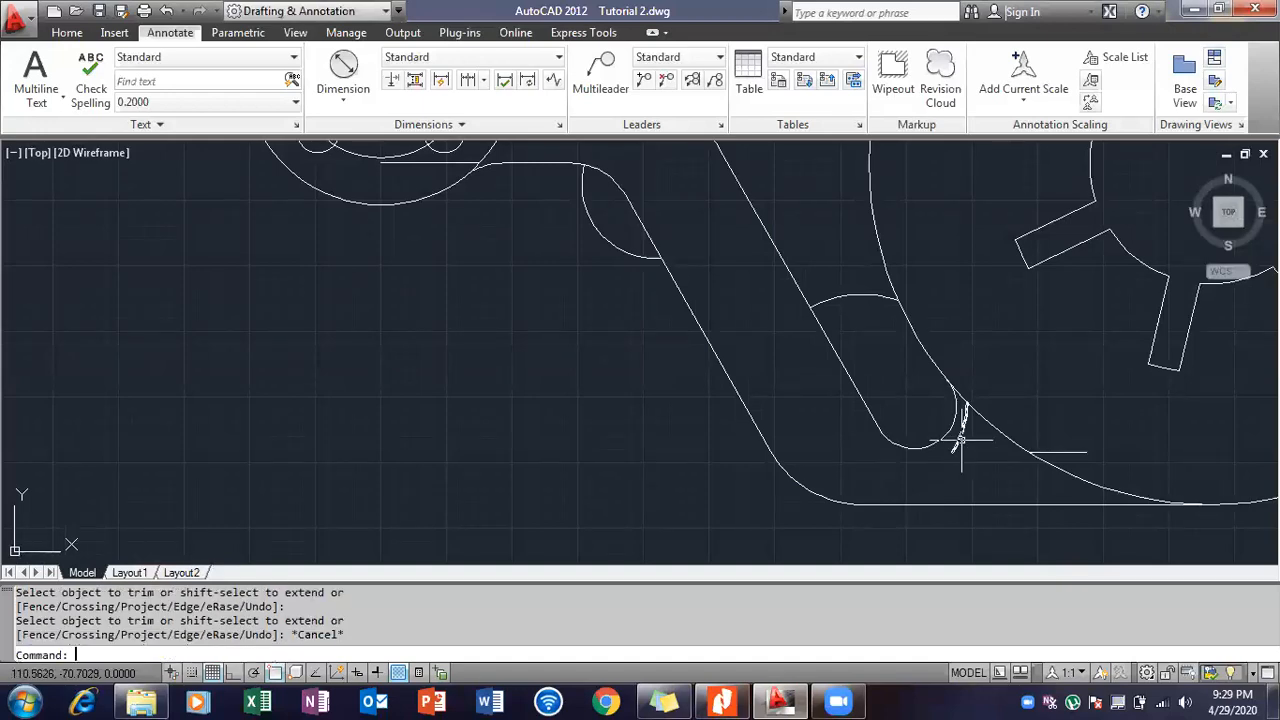
Erase the two leftover radius 20 arcs, the leftover radius 14 arc, and the short horizontal line inside the large circle.
left_click(962, 438)
left_click(1049, 451)
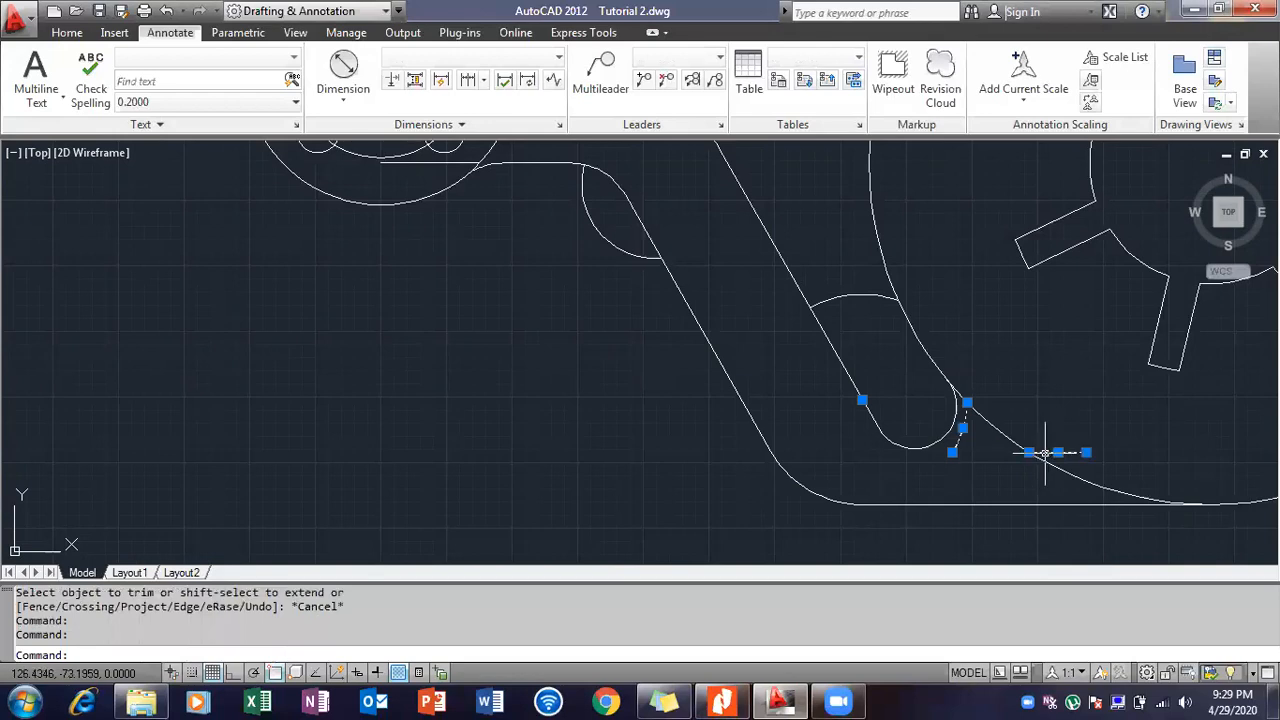
left_click(843, 293)
left_click(634, 252)
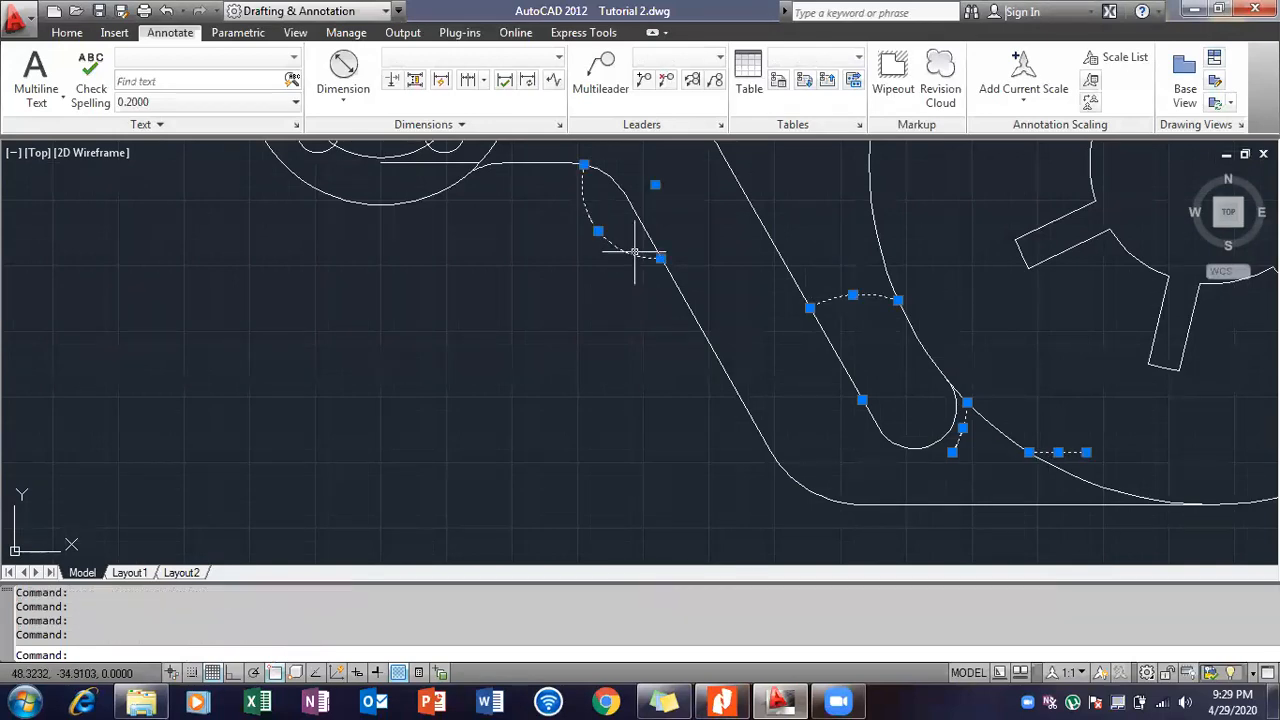
key("Delete")
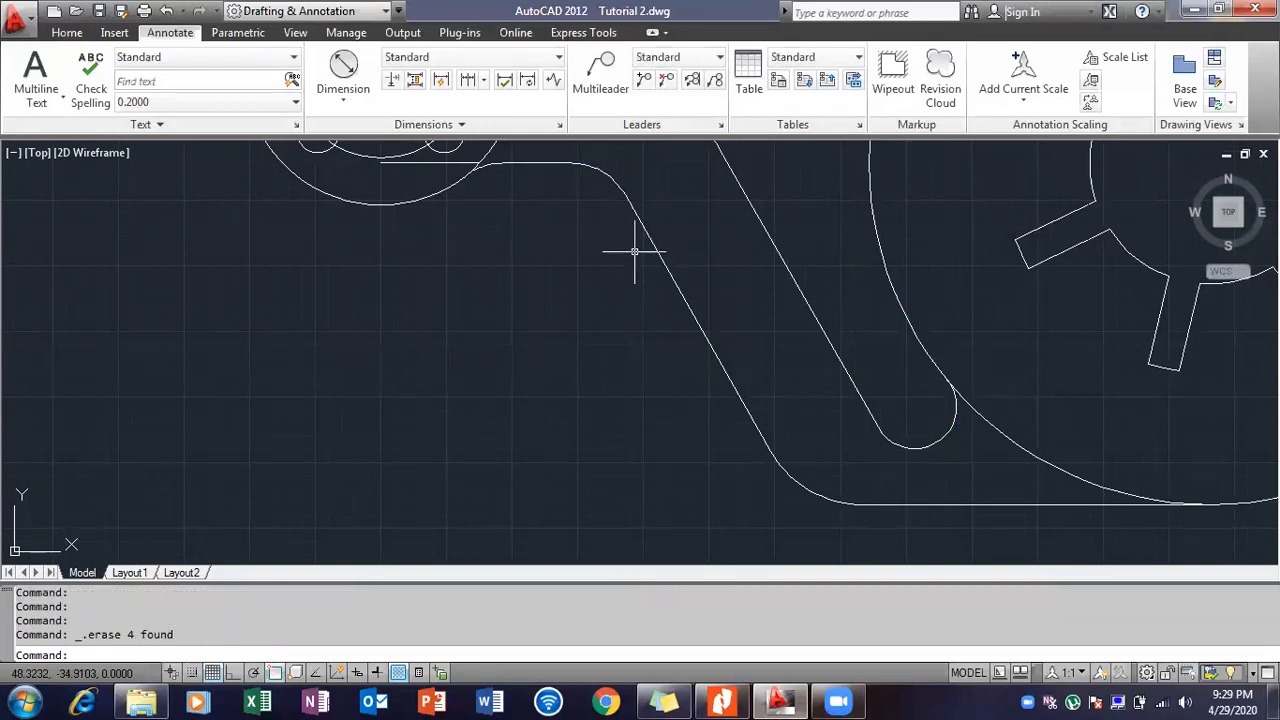
Trim the radius 10 circle beside the small circle and the radius 12 circle beside the large circle to their corner arcs.
scroll(584, 273, "down", 2)
scroll(584, 273, "down", 2)
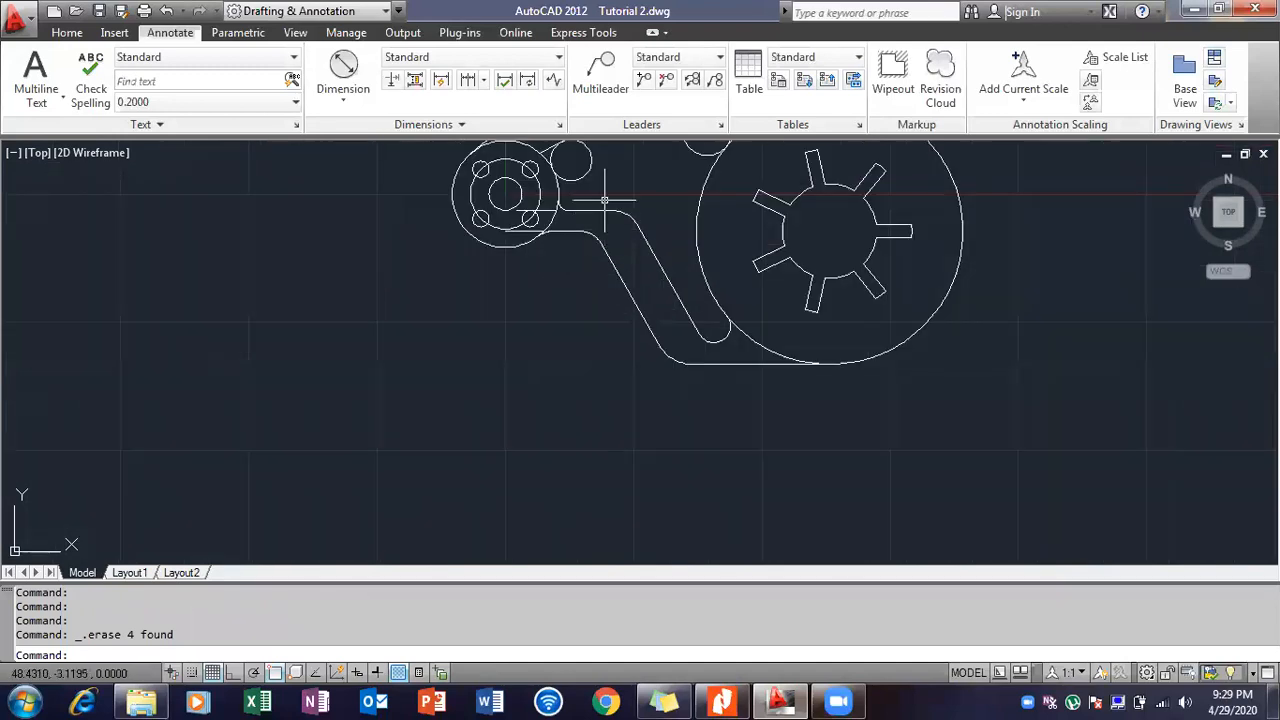
left_click(728, 700)
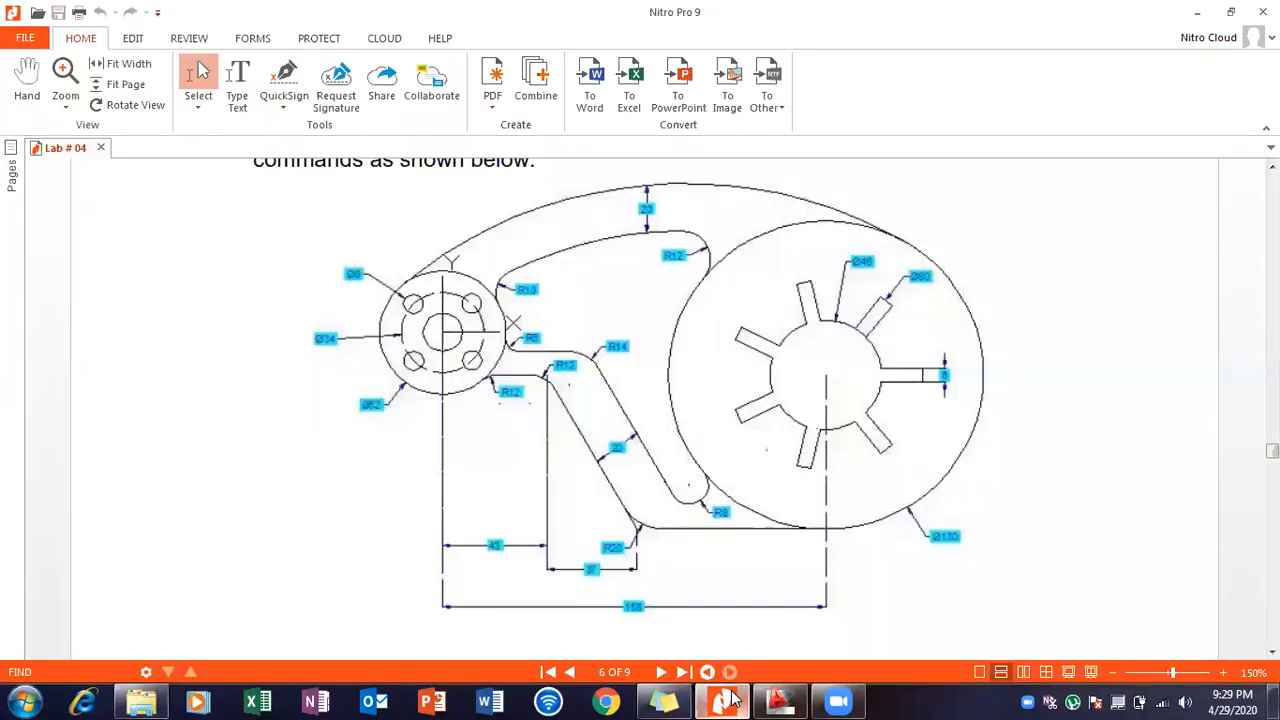
left_click(731, 700)
scroll(700, 457, "down", 2)
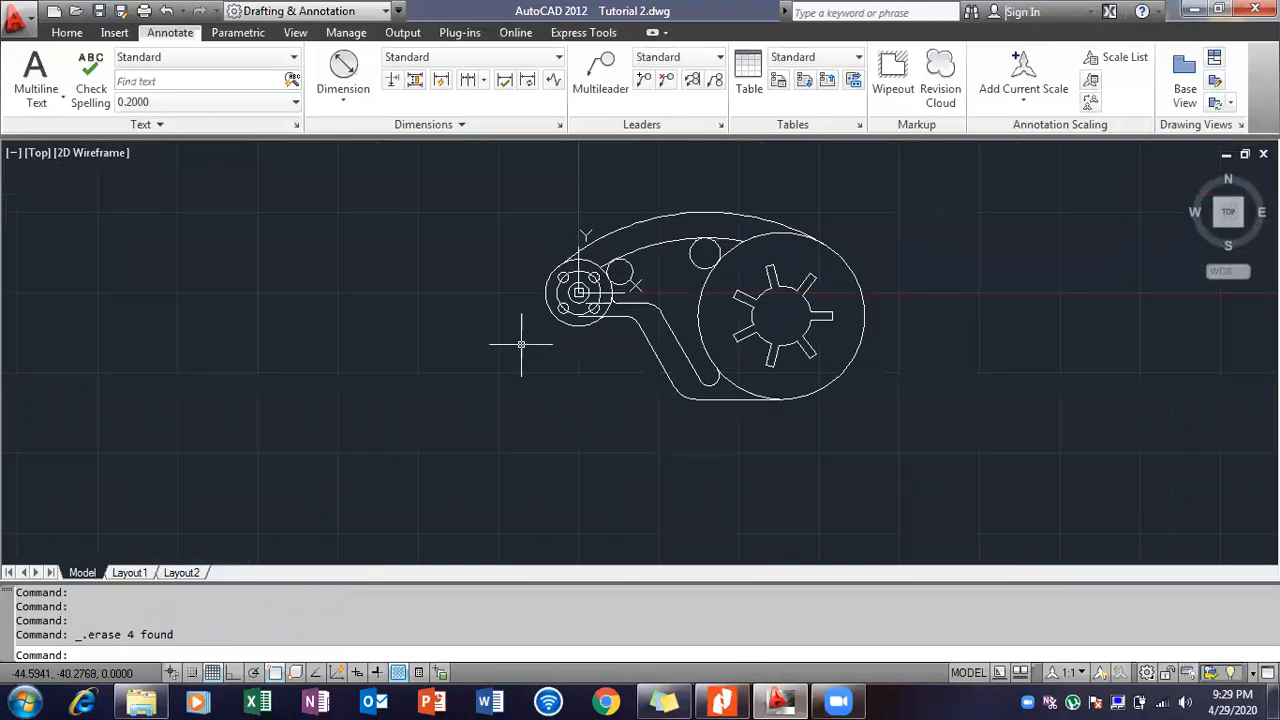
scroll(680, 240, "up", 2)
scroll(680, 240, "up", 2)
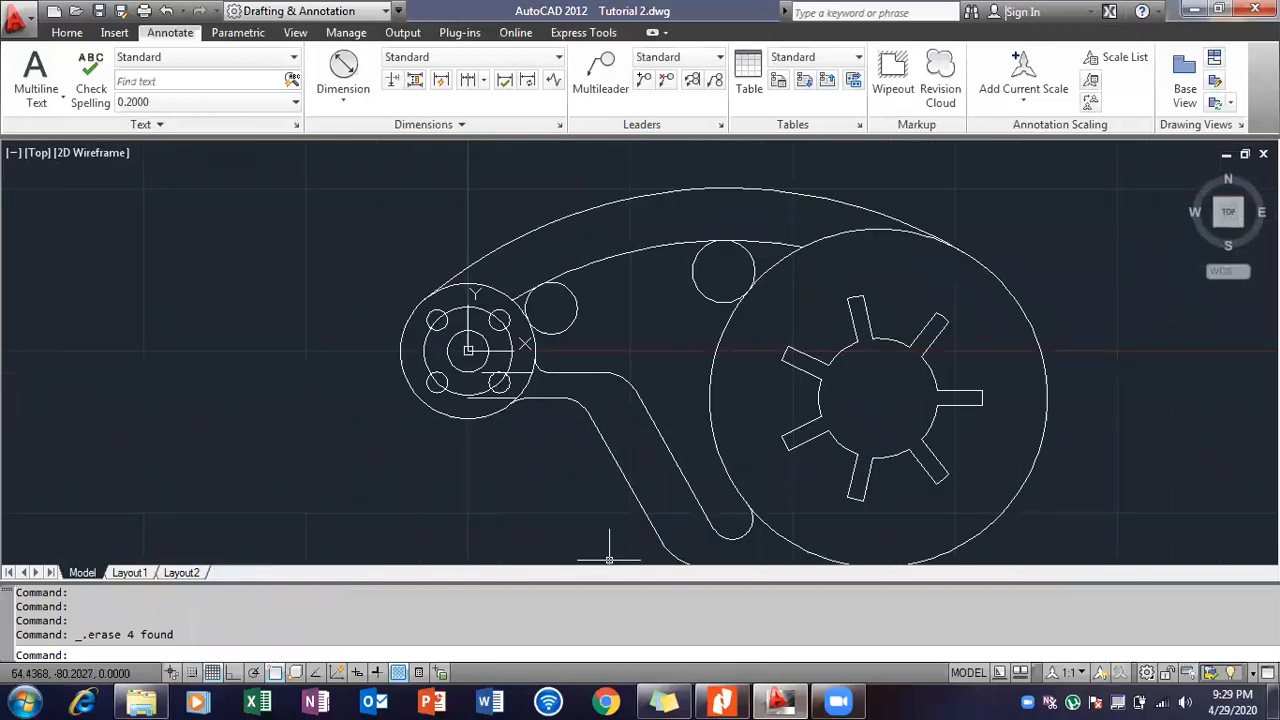
type("trim")
key("Return")
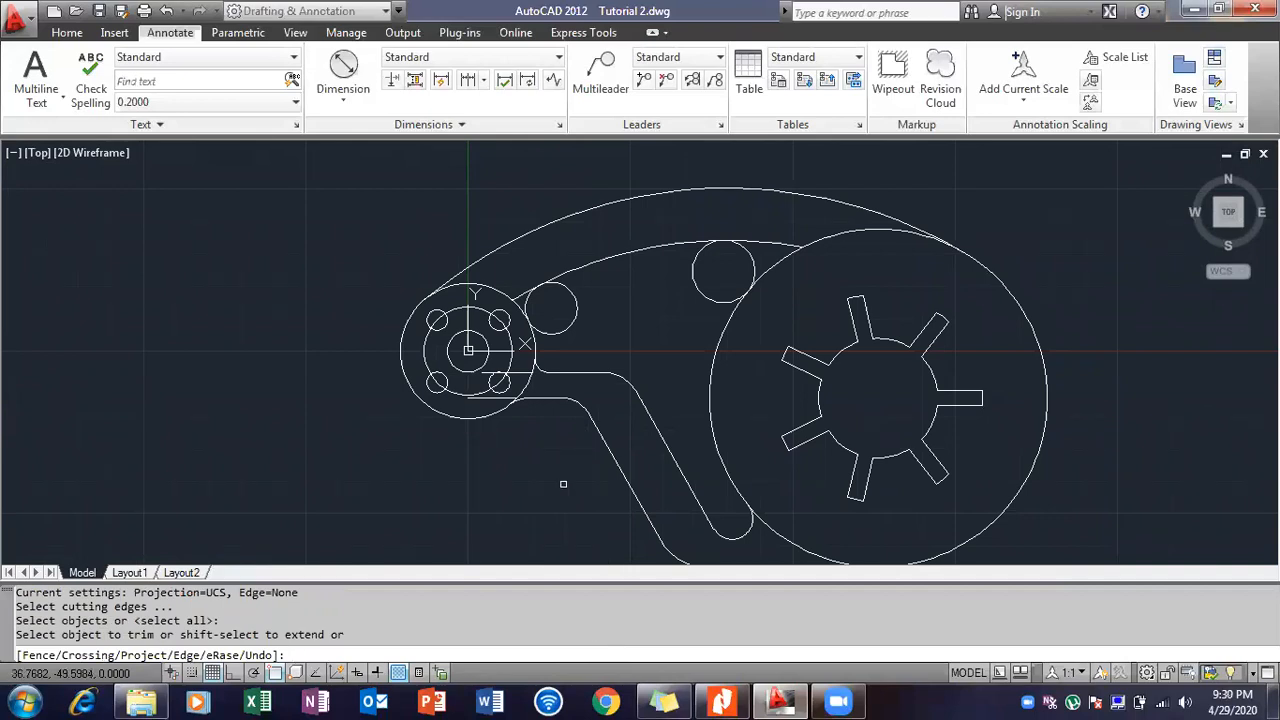
left_click(577, 307)
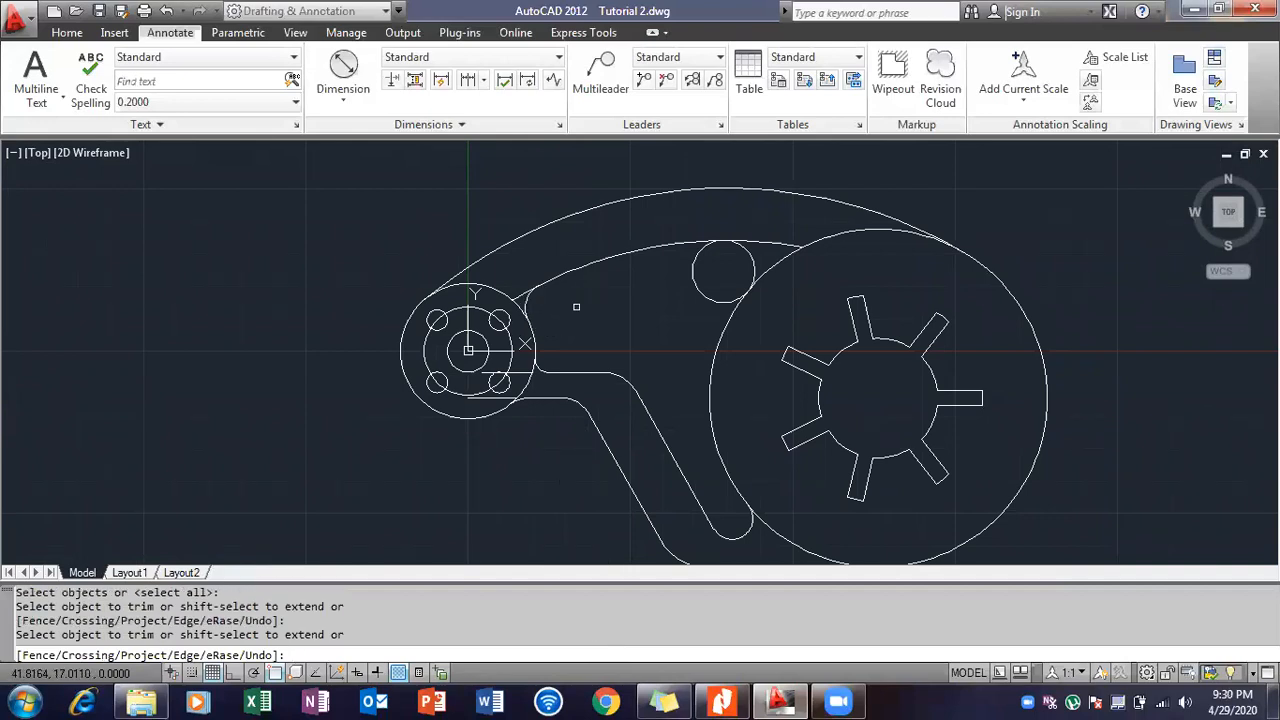
left_click(696, 289)
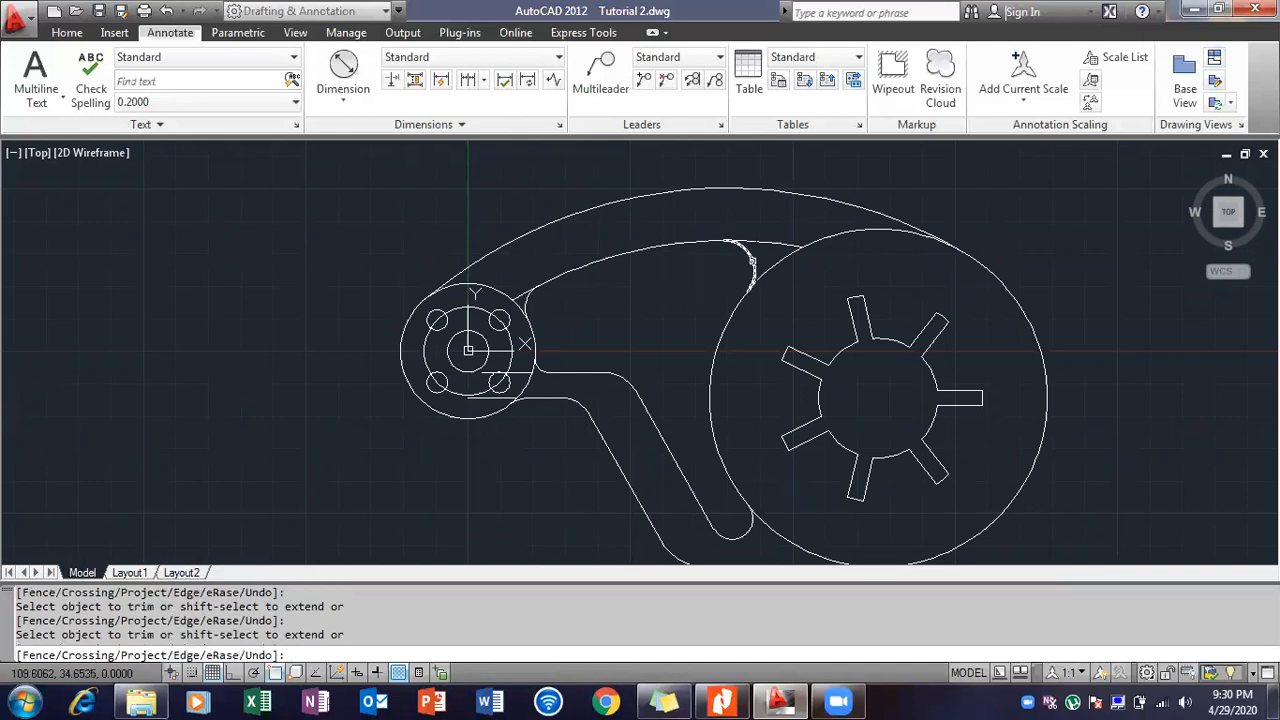
Check the lab figure in Nitro Pro and trim the excess ends of the inner arc beyond its two corner arcs.
left_click(722, 700)
left_click(722, 700)
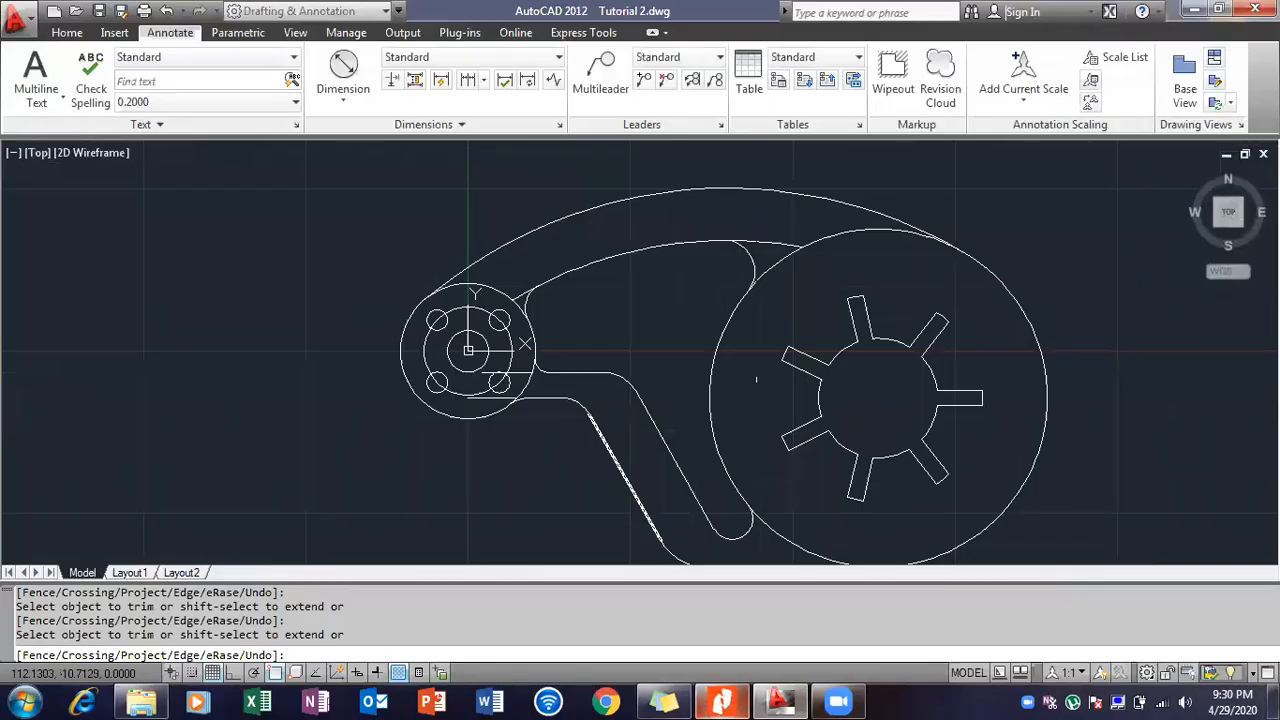
left_click(755, 243)
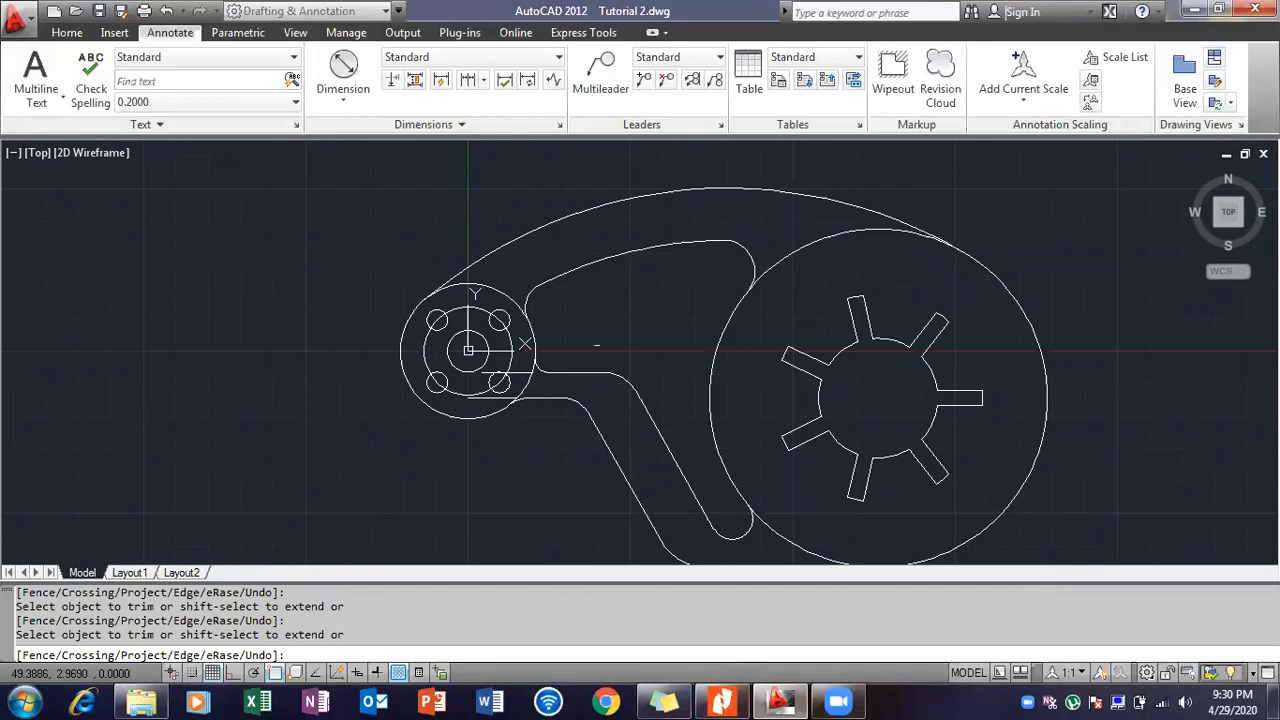
scroll(520, 392, "up", 6)
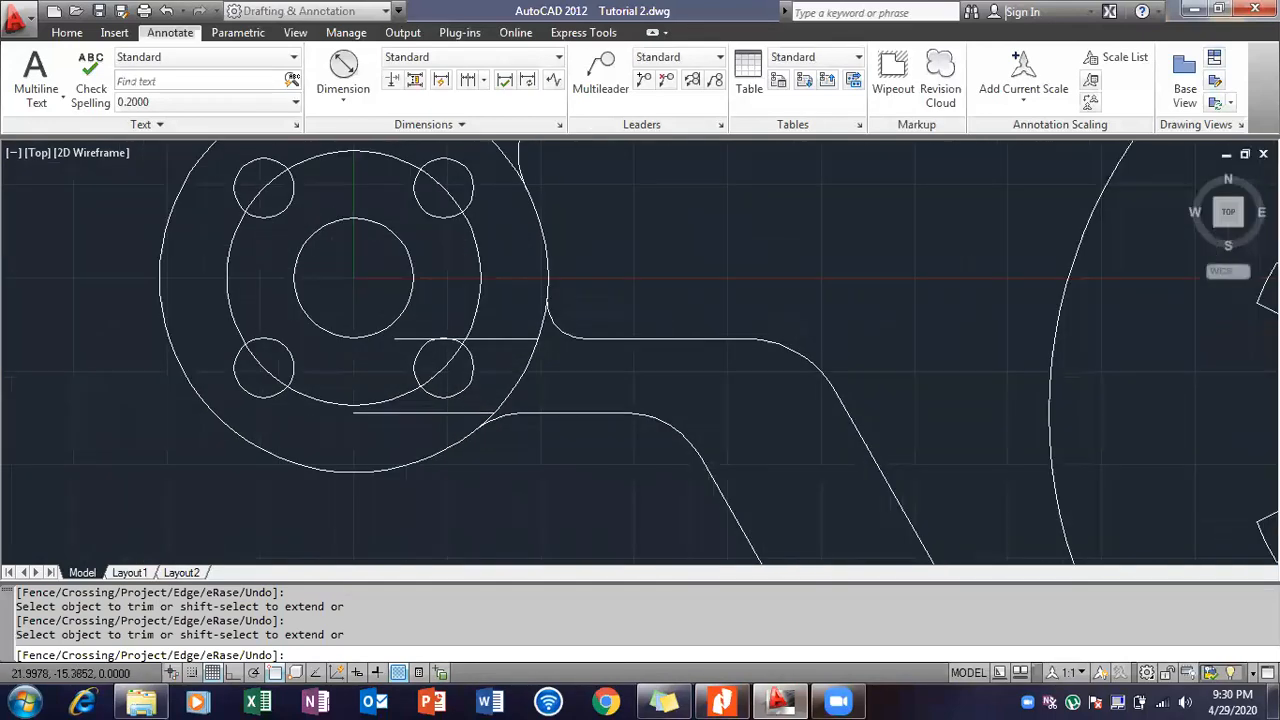
key("Escape")
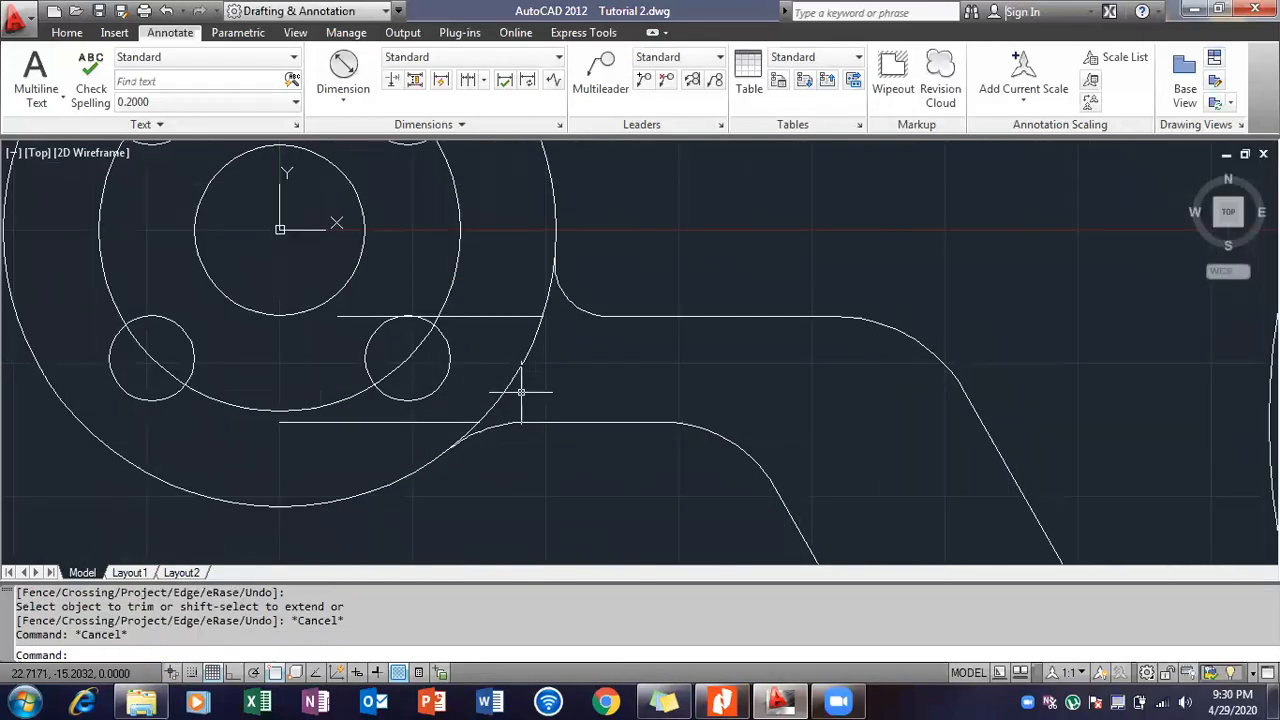
Erase the two leftover horizontal lines inside the small bolt-hole circle.
left_click(475, 316)
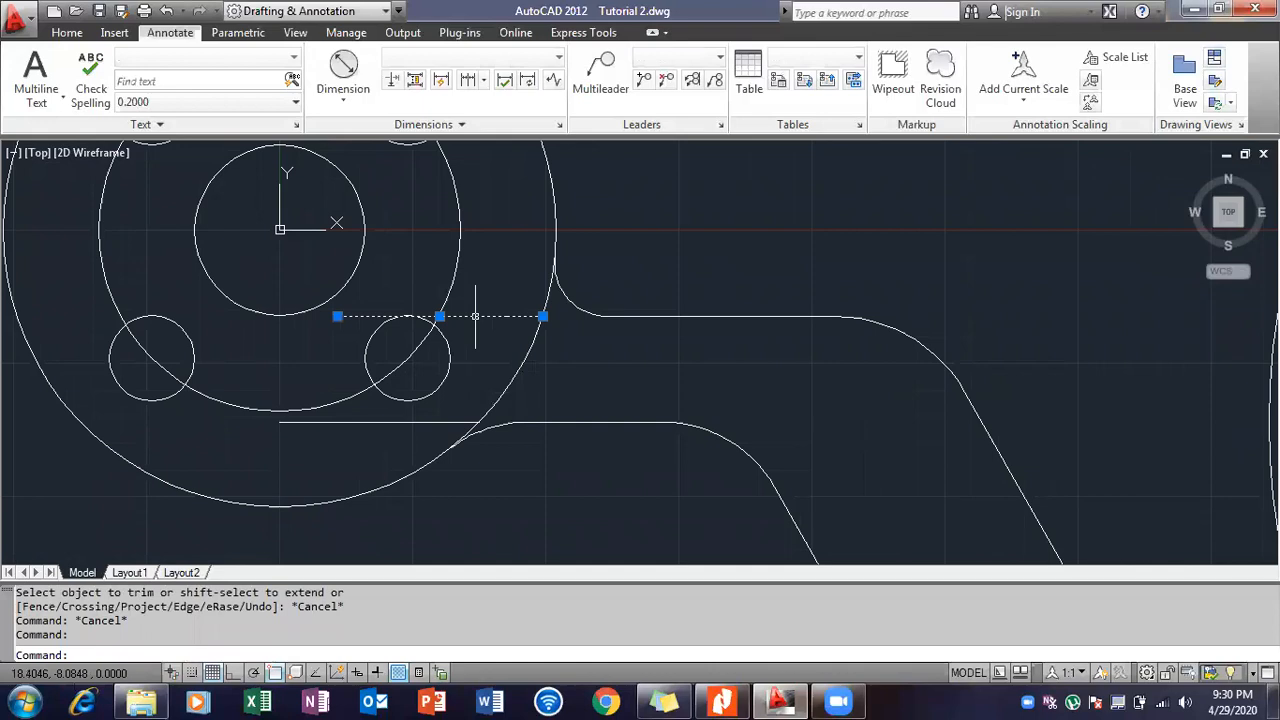
left_click(455, 422)
key("Delete")
scroll(698, 250, "down", 6)
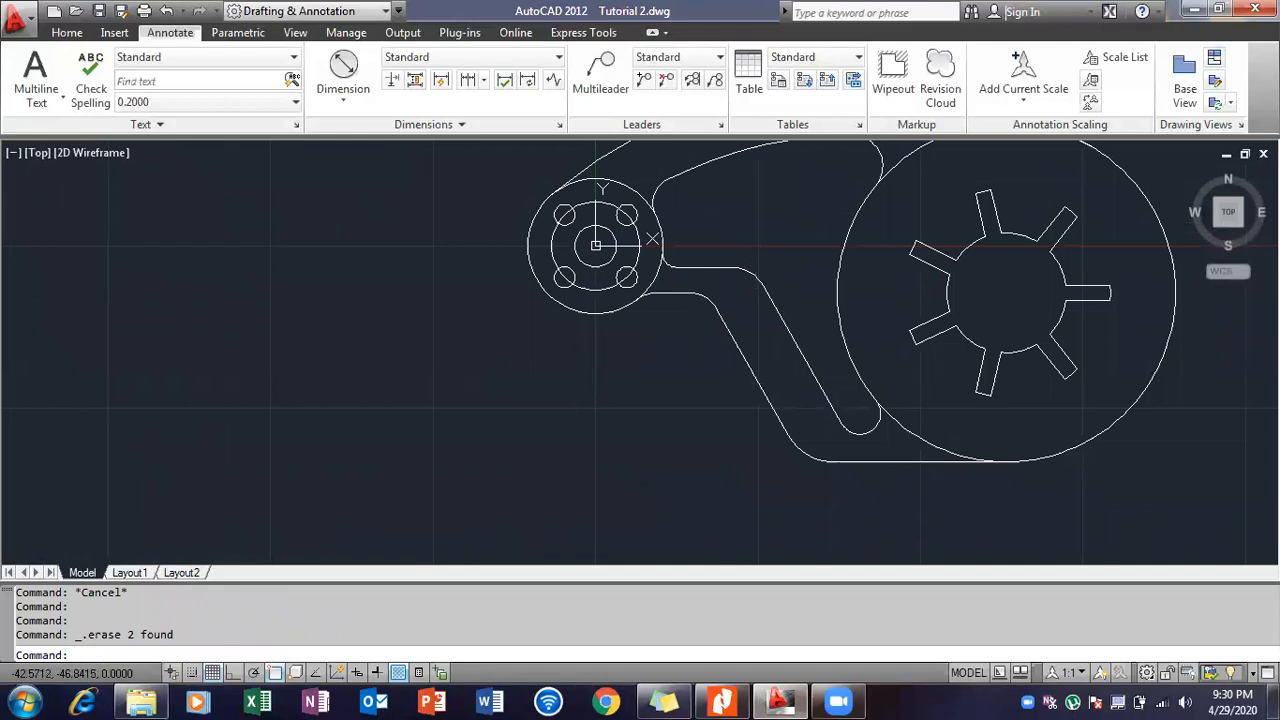
right_click(484, 376)
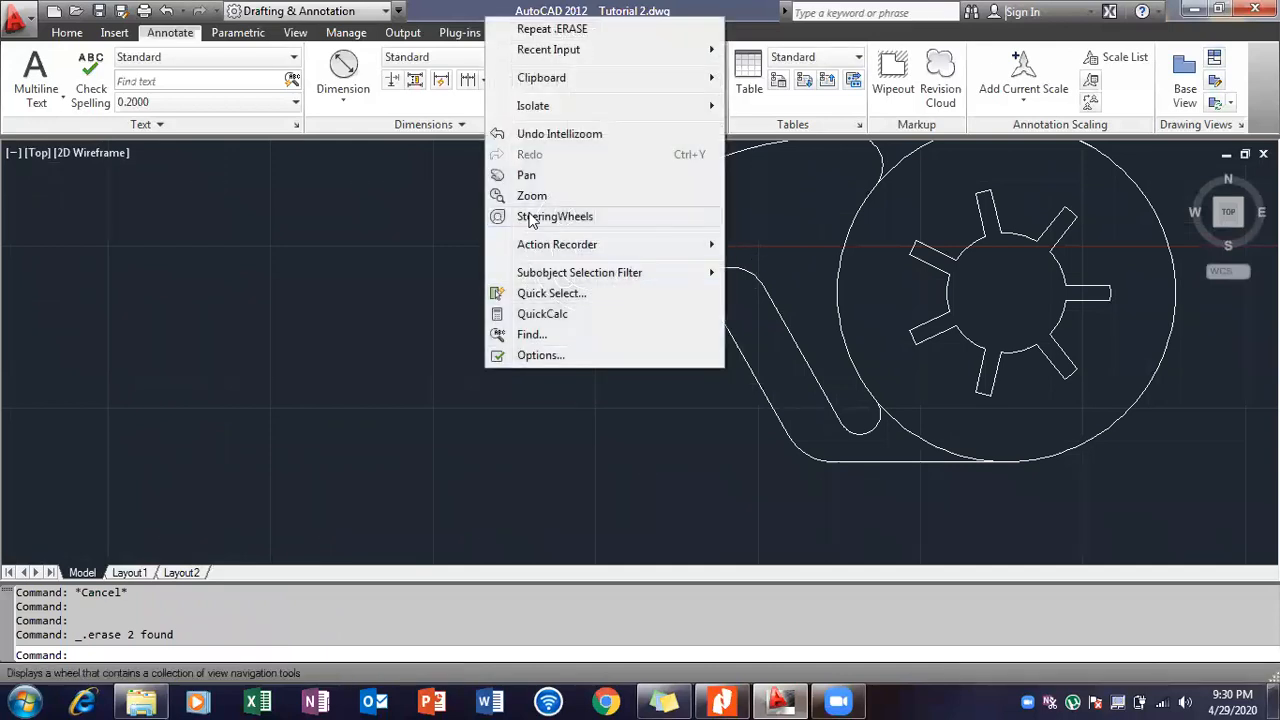
left_click(510, 175)
mouse_move(689, 300)
left_mouse_down()
mouse_move(569, 354)
mouse_move(529, 397)
mouse_move(511, 386)
left_mouse_up()
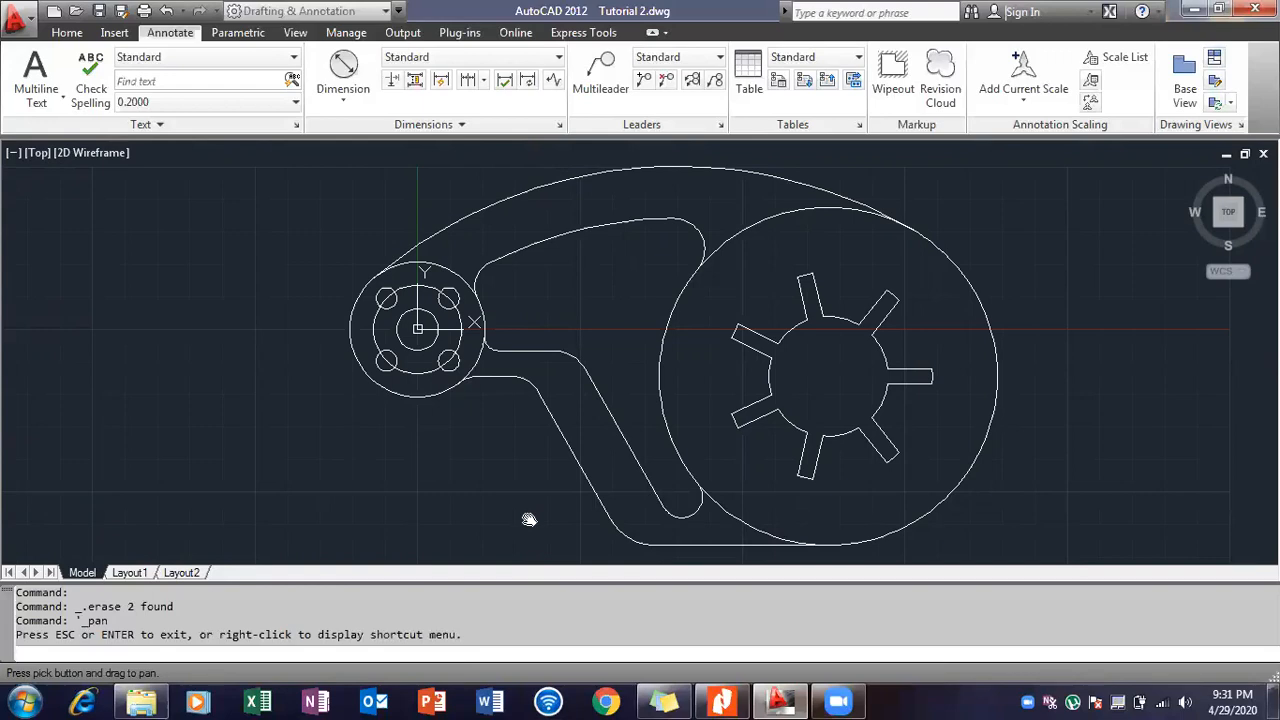
key("Escape")
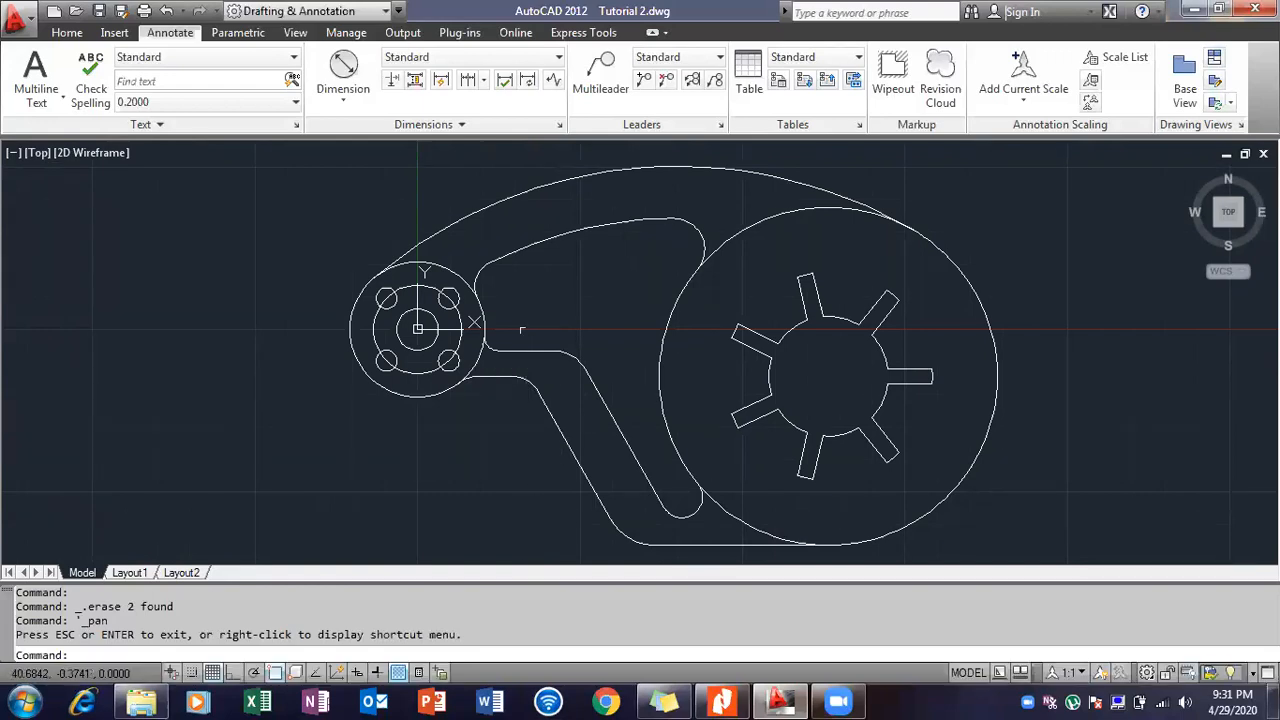
left_click(512, 657)
type("fillet")
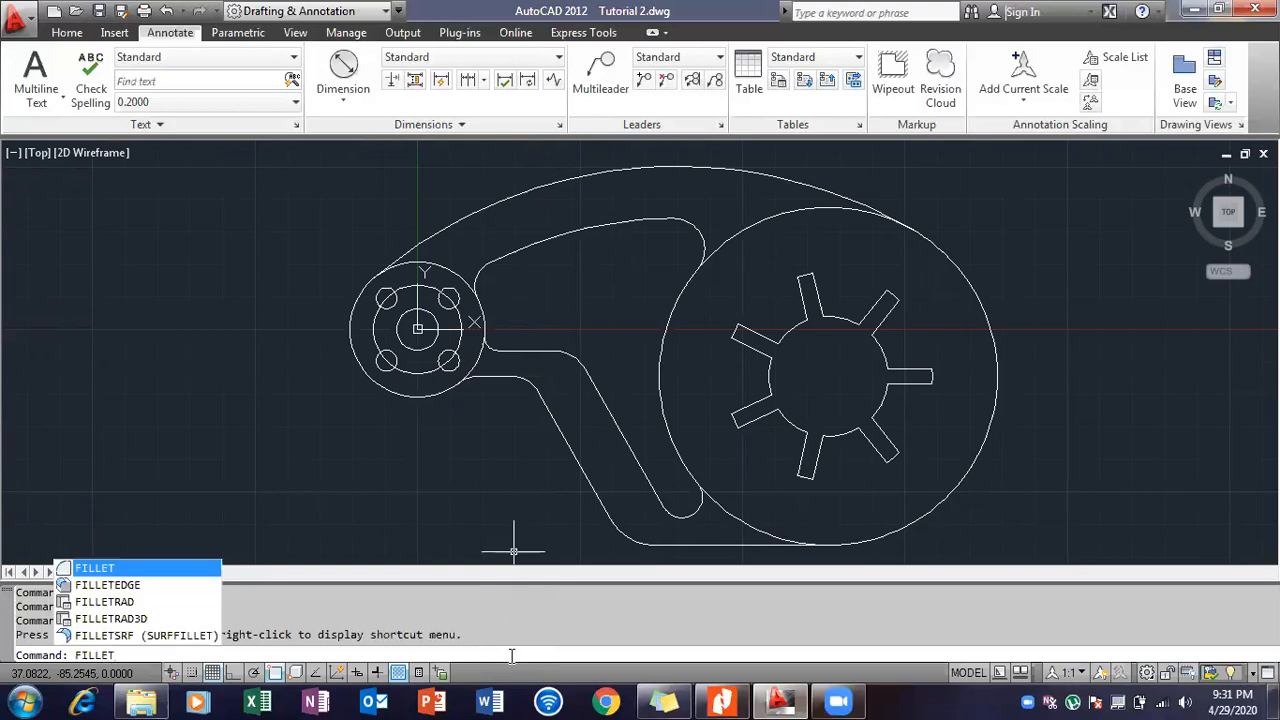
key("BackSpace")
key("BackSpace")
key("BackSpace")
key("BackSpace")
key("BackSpace")
key("BackSpace")
Undo the erasure of the two horizontal lines and the trims of the radius 10 and radius 12 circles.
key("ctrl+z")
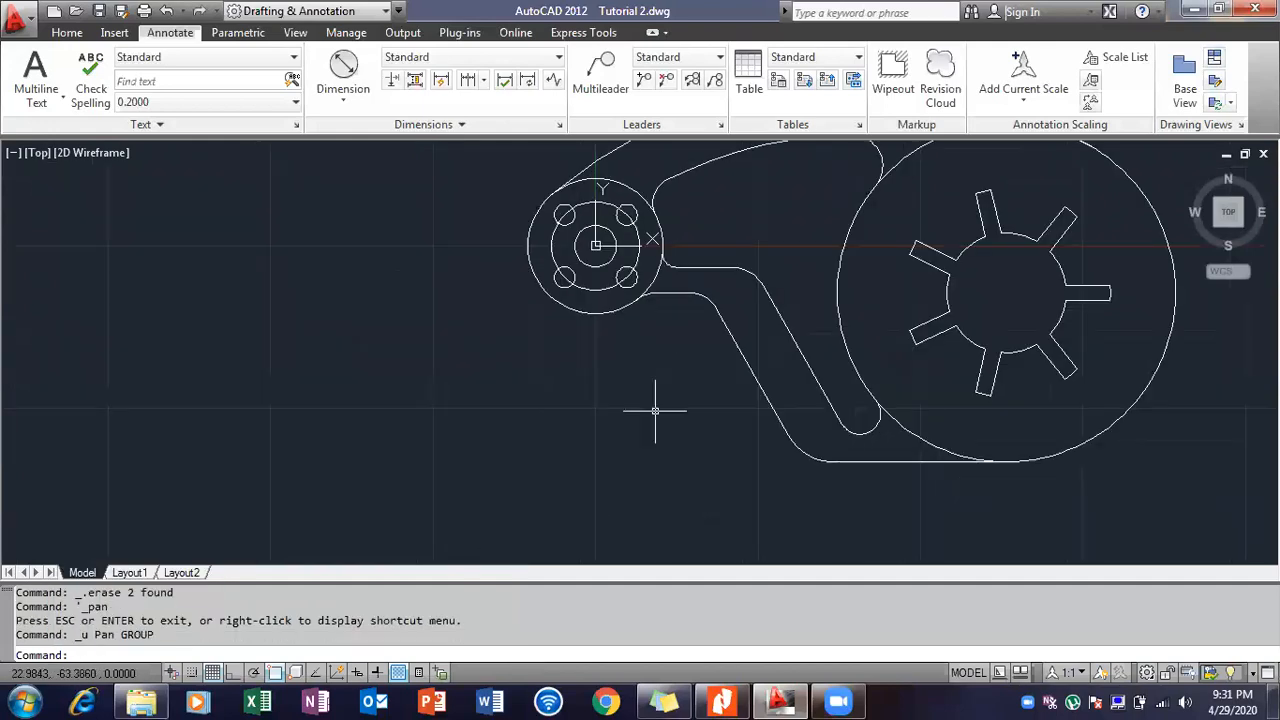
scroll(680, 345, "down", 4)
key("ctrl+z")
key("ctrl+z")
key("ctrl+z")
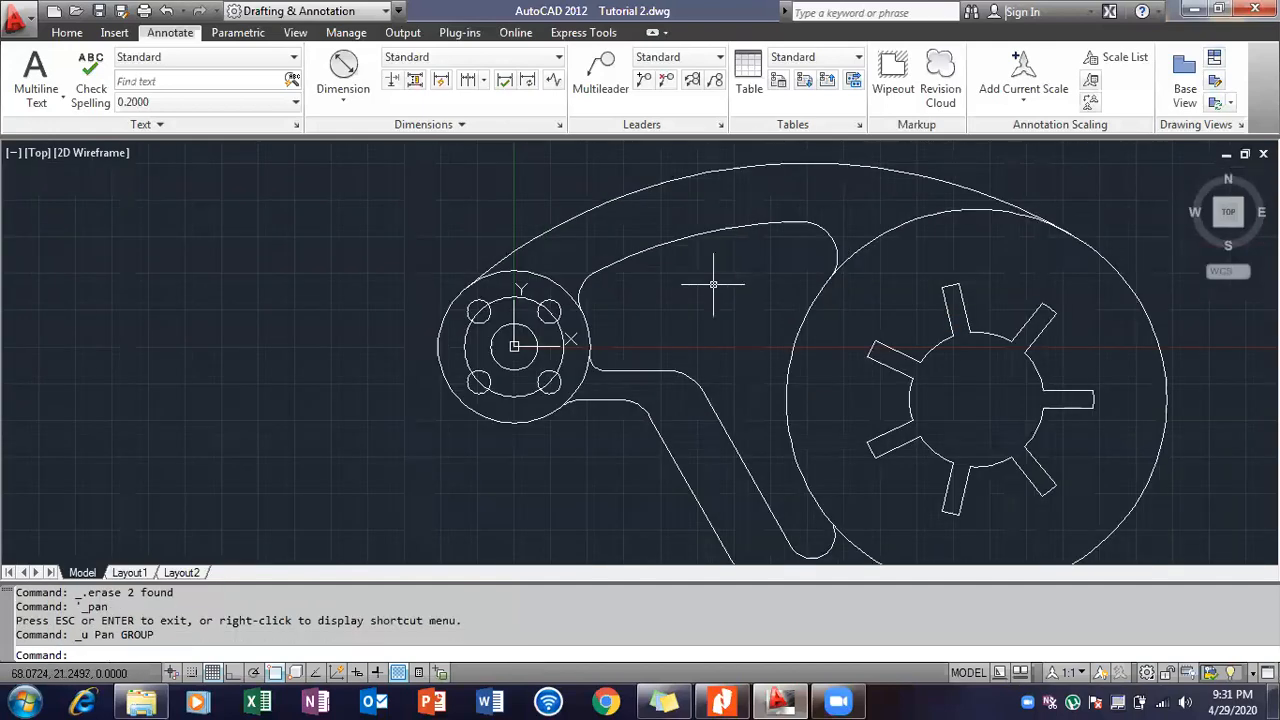
key("ctrl+z")
key("ctrl+z")
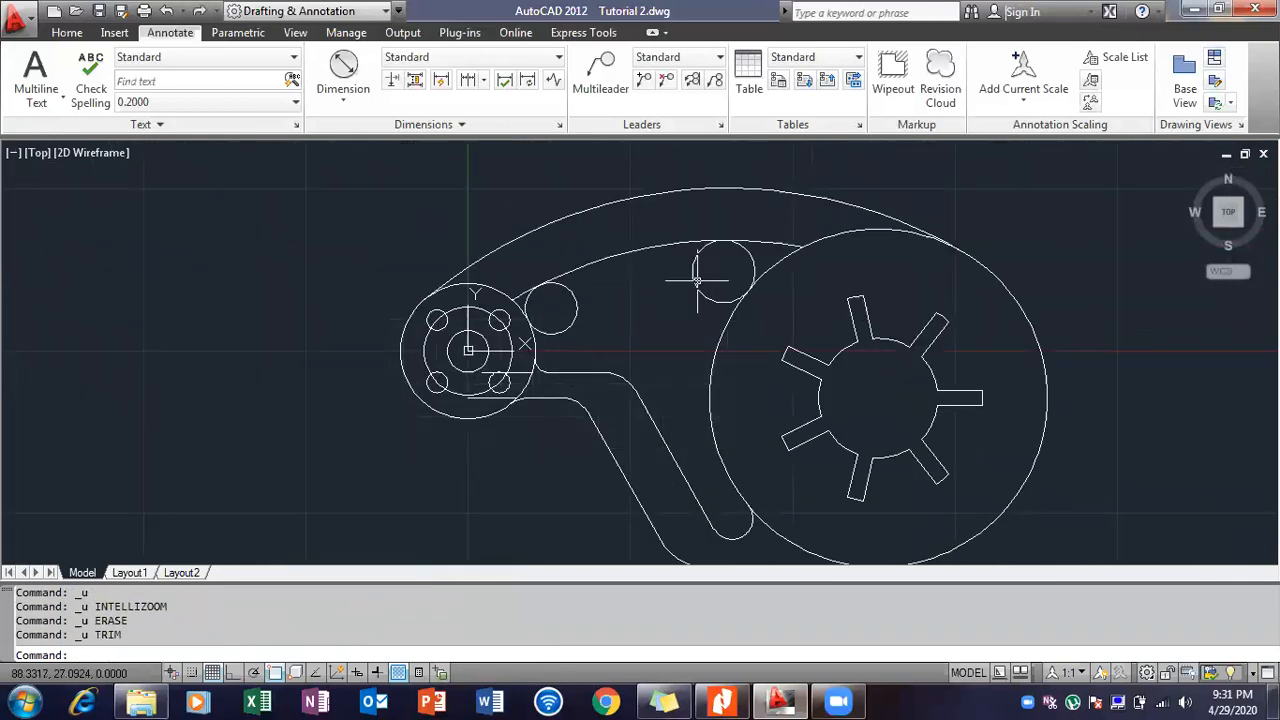
Erase the full radius 12 circle beside the large circle and the radius 10 circle beside the small one.
left_click(697, 288)
key("Delete")
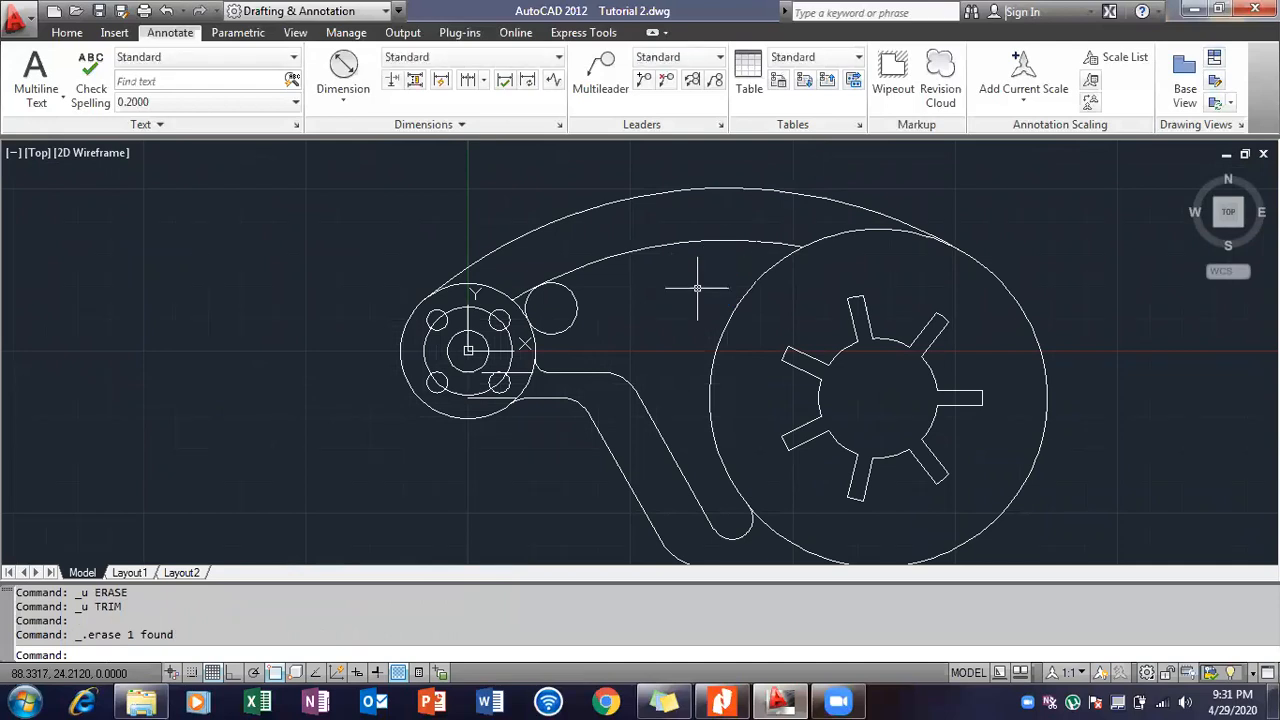
left_click(578, 308)
key("Delete")
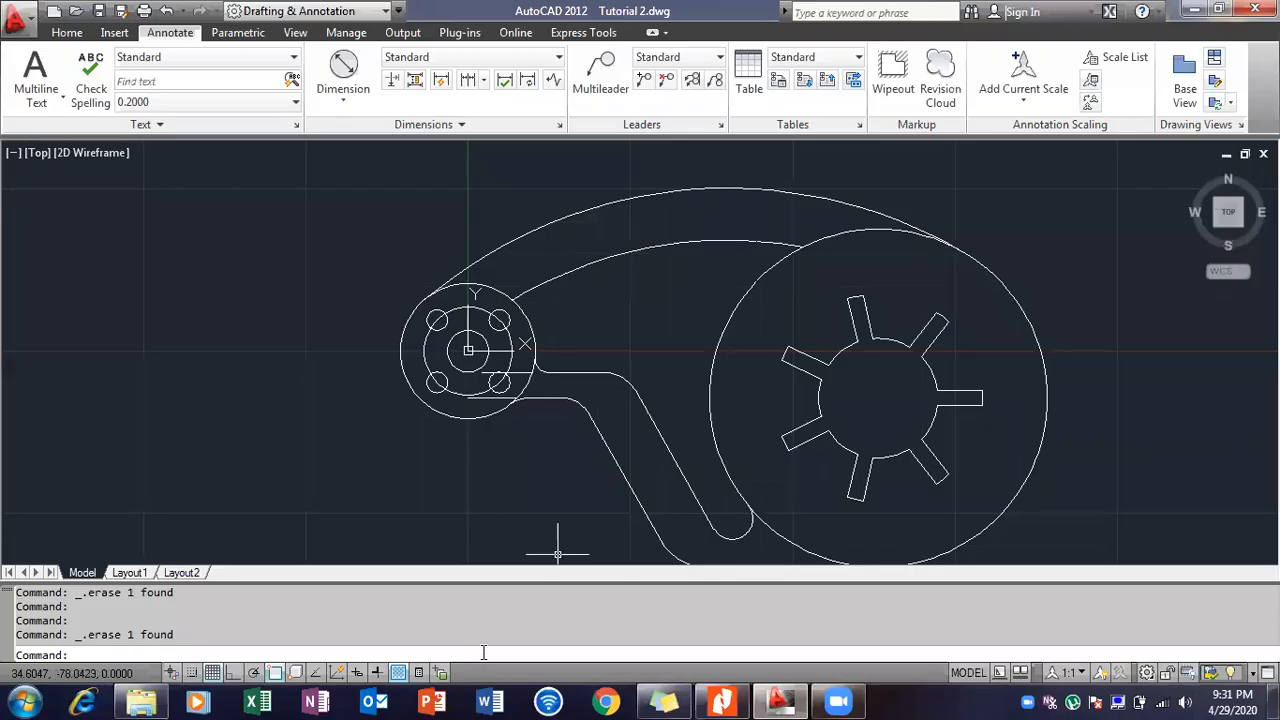
Try to fillet the large circle and the inner arc with the default radius.
type("fillet")
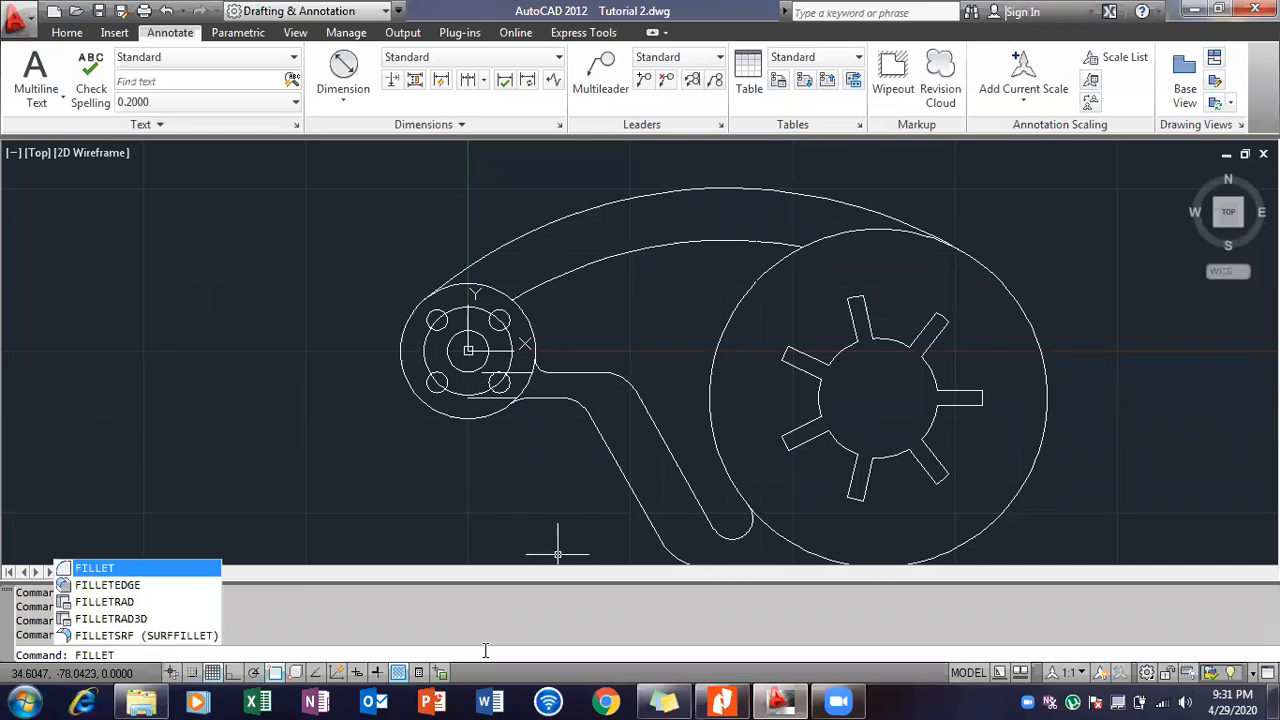
key("Return")
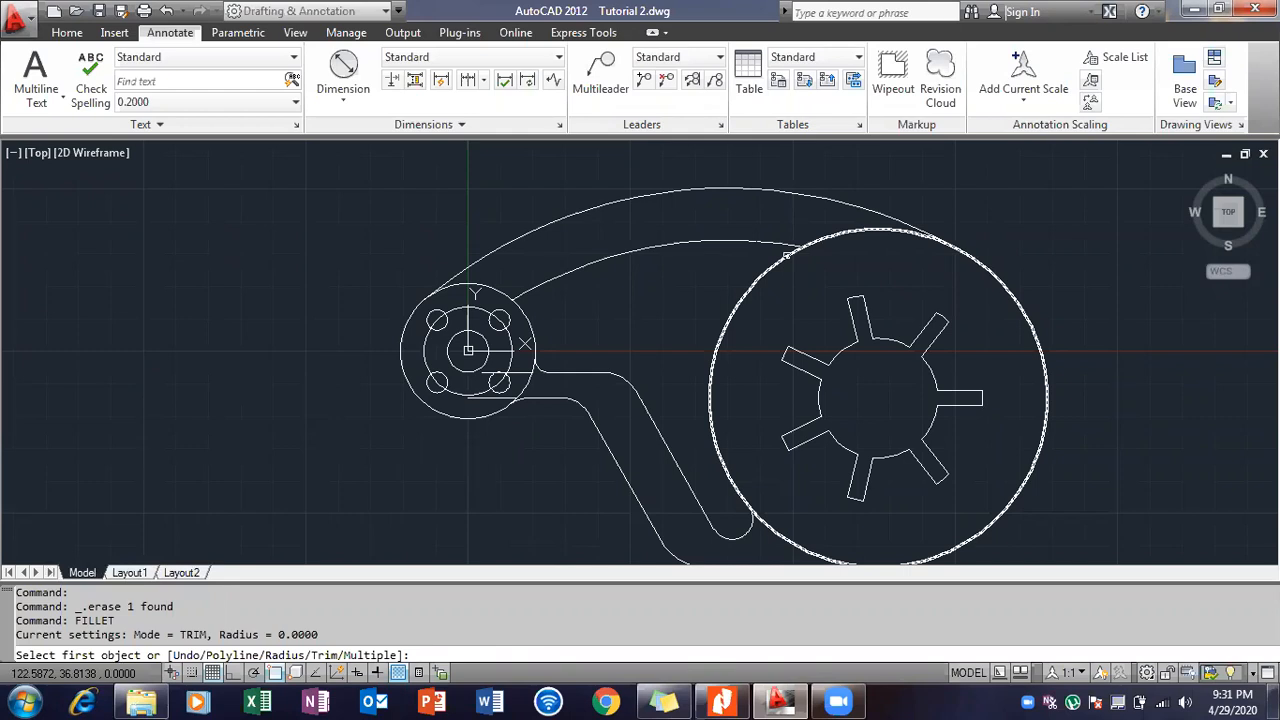
left_click(787, 256)
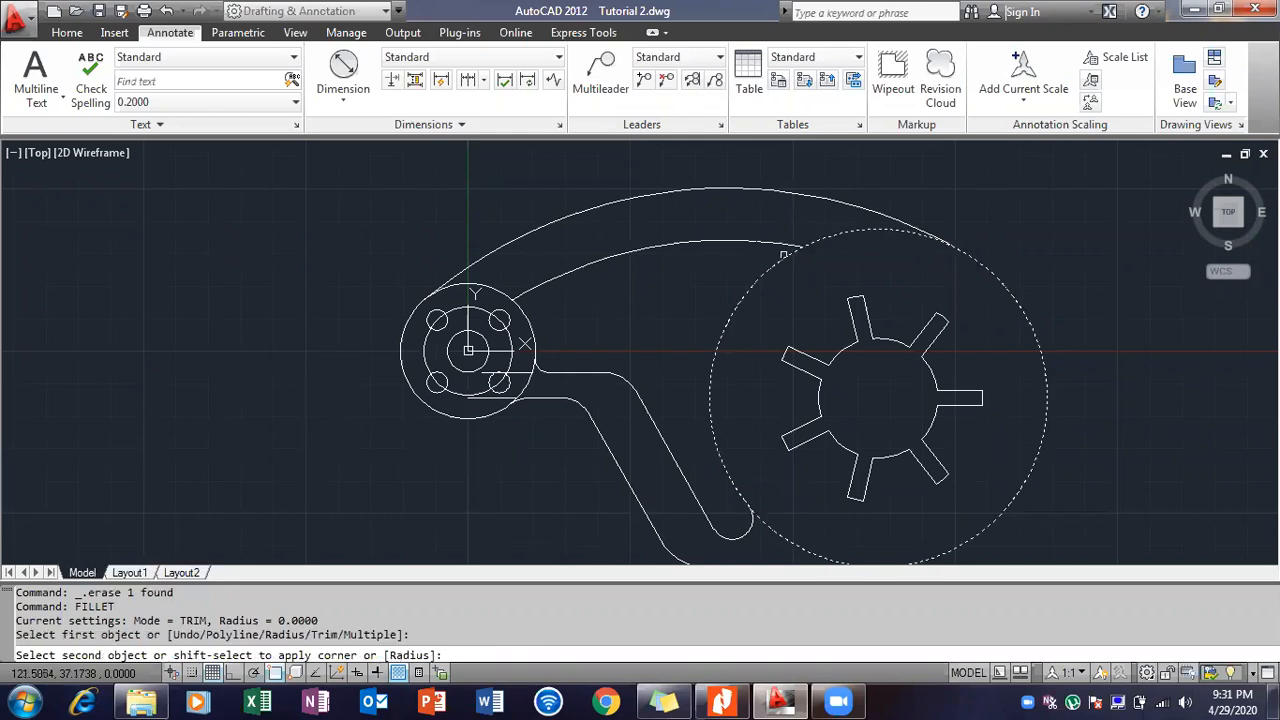
left_click(772, 242)
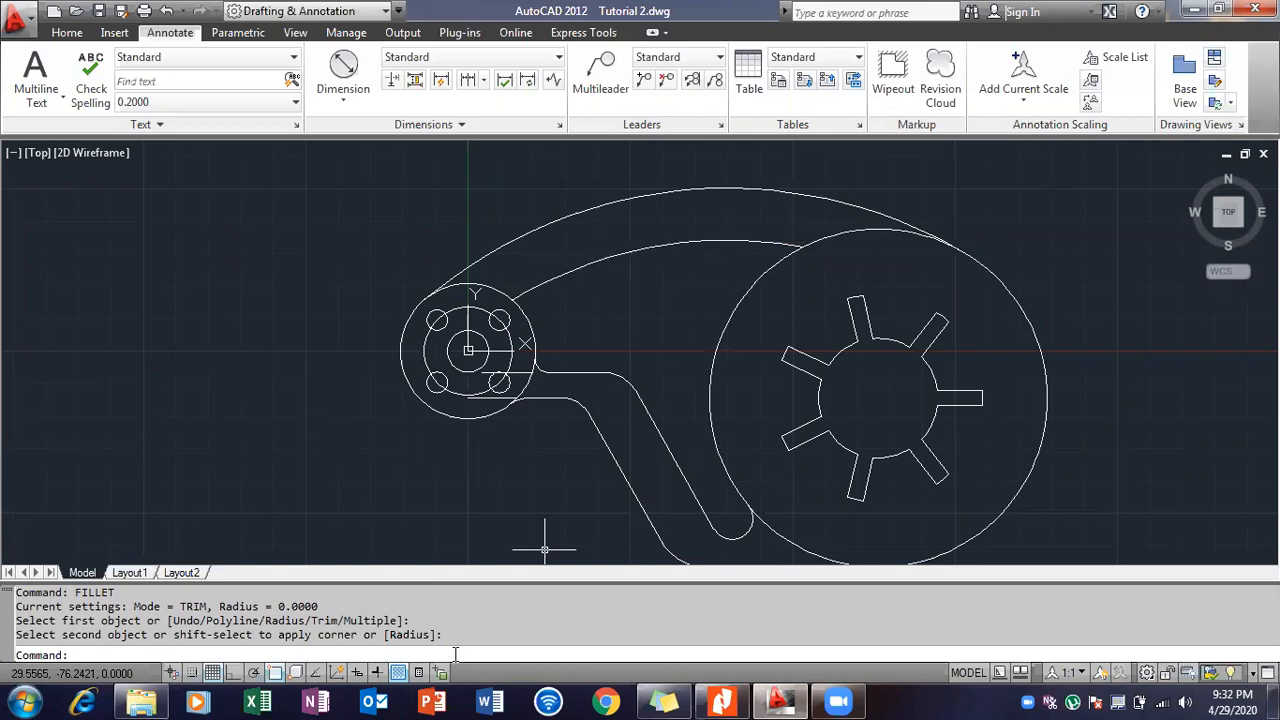
Fillet the inner arc to the small bolt-hole circle with radius 10, taking the value from the lab figure in Nitro Pro.
type("fillet")
key("Return")
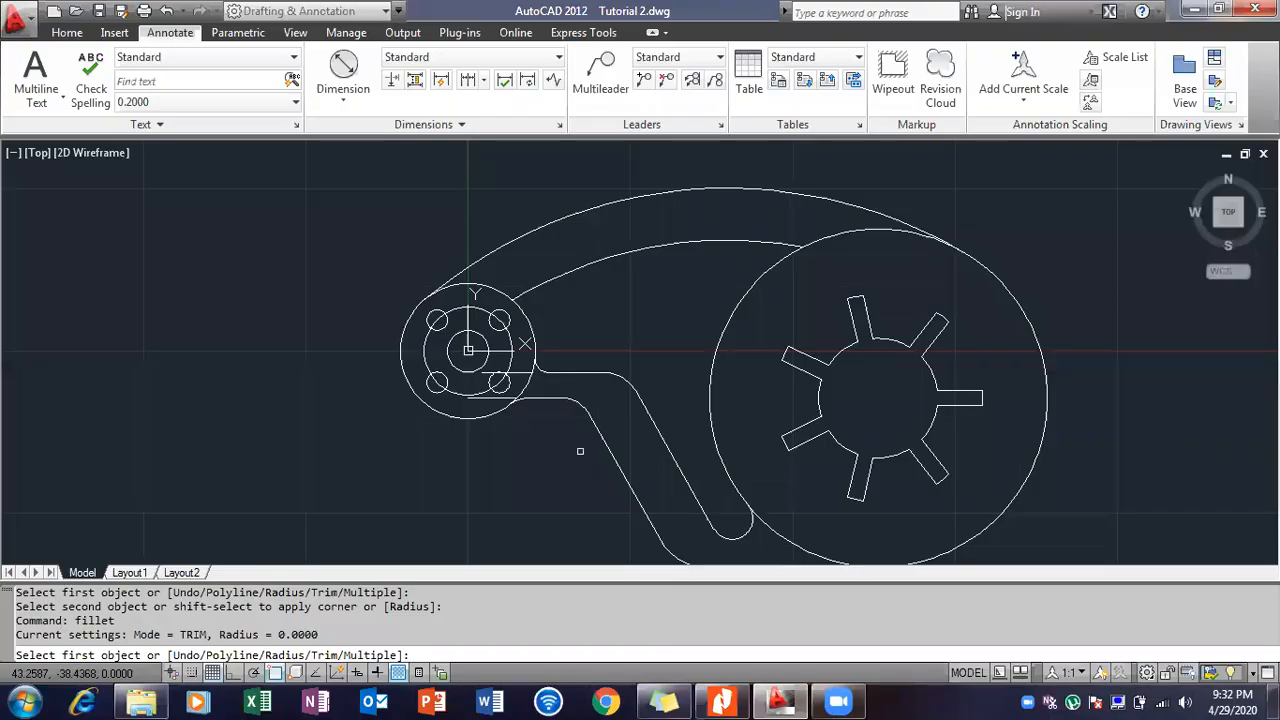
type("r")
key("Return")
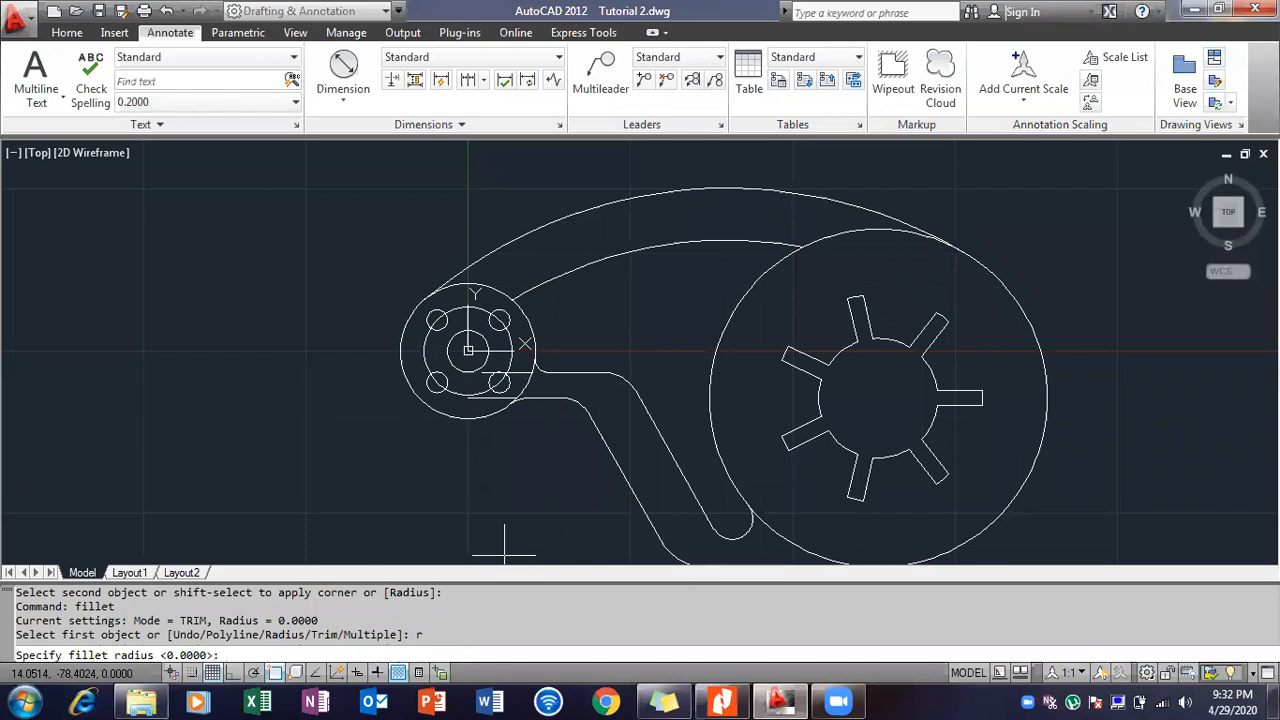
left_click(716, 699)
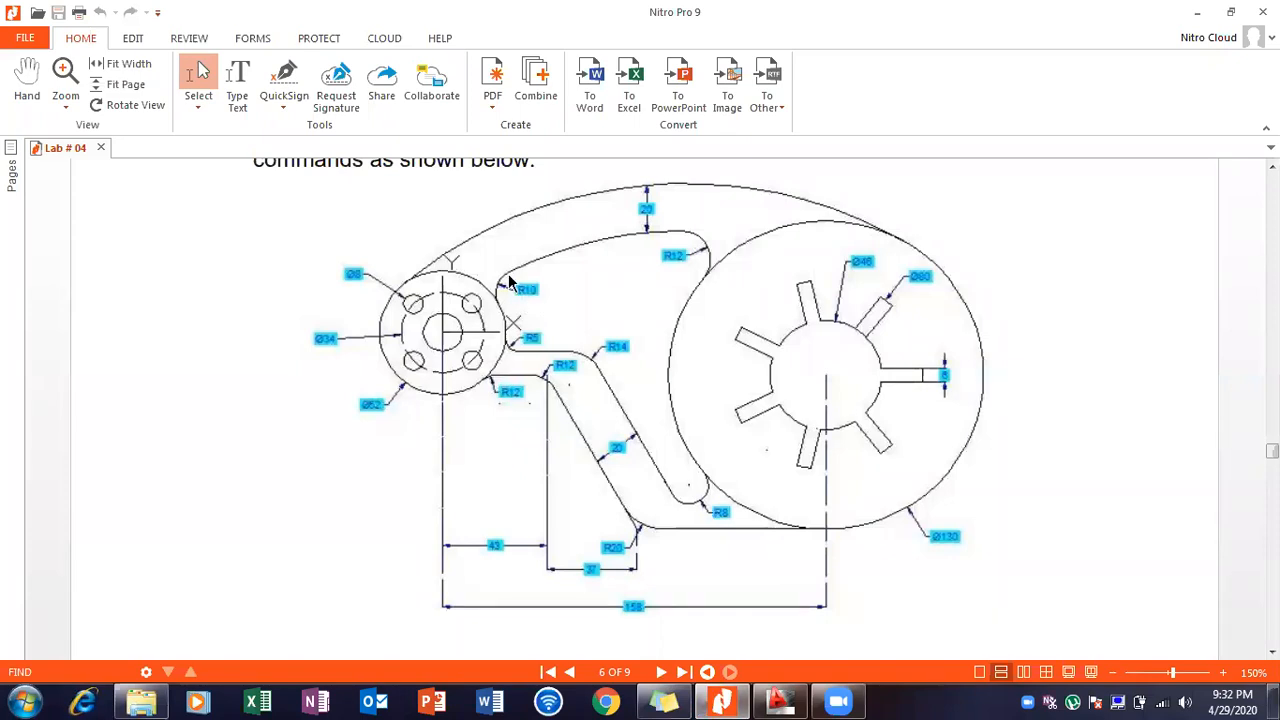
left_click(720, 700)
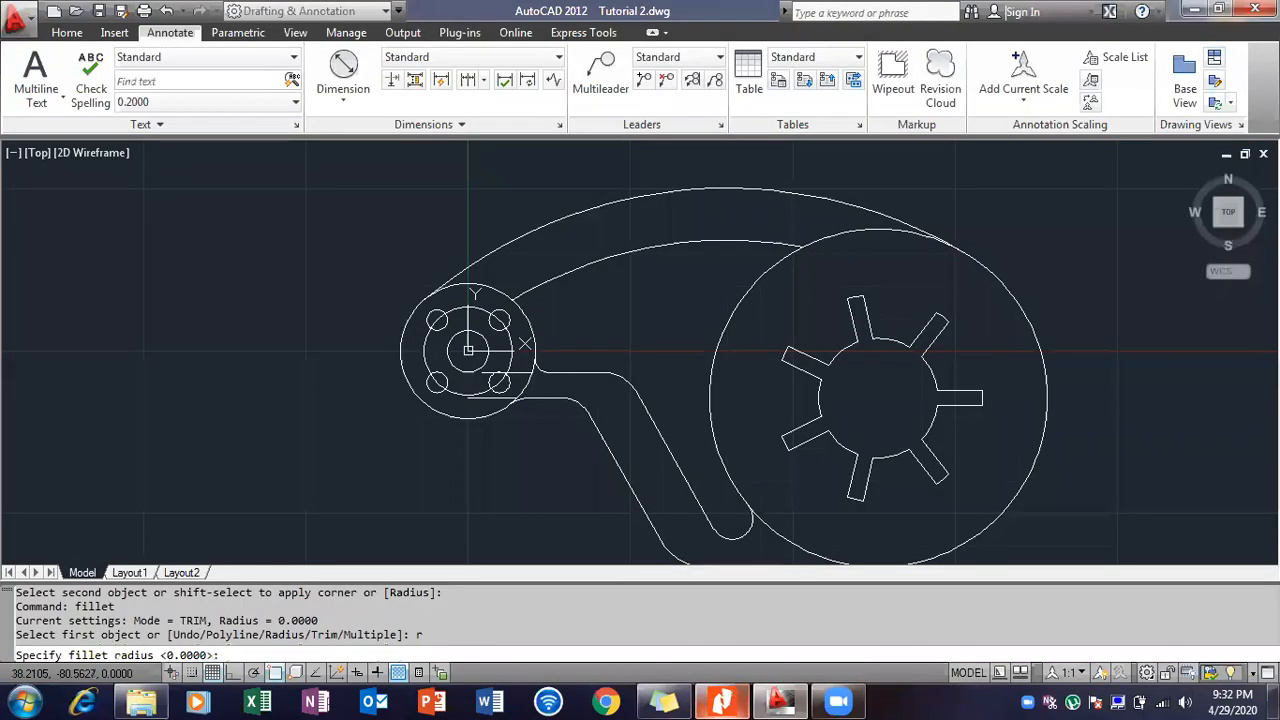
type("10")
key("Return")
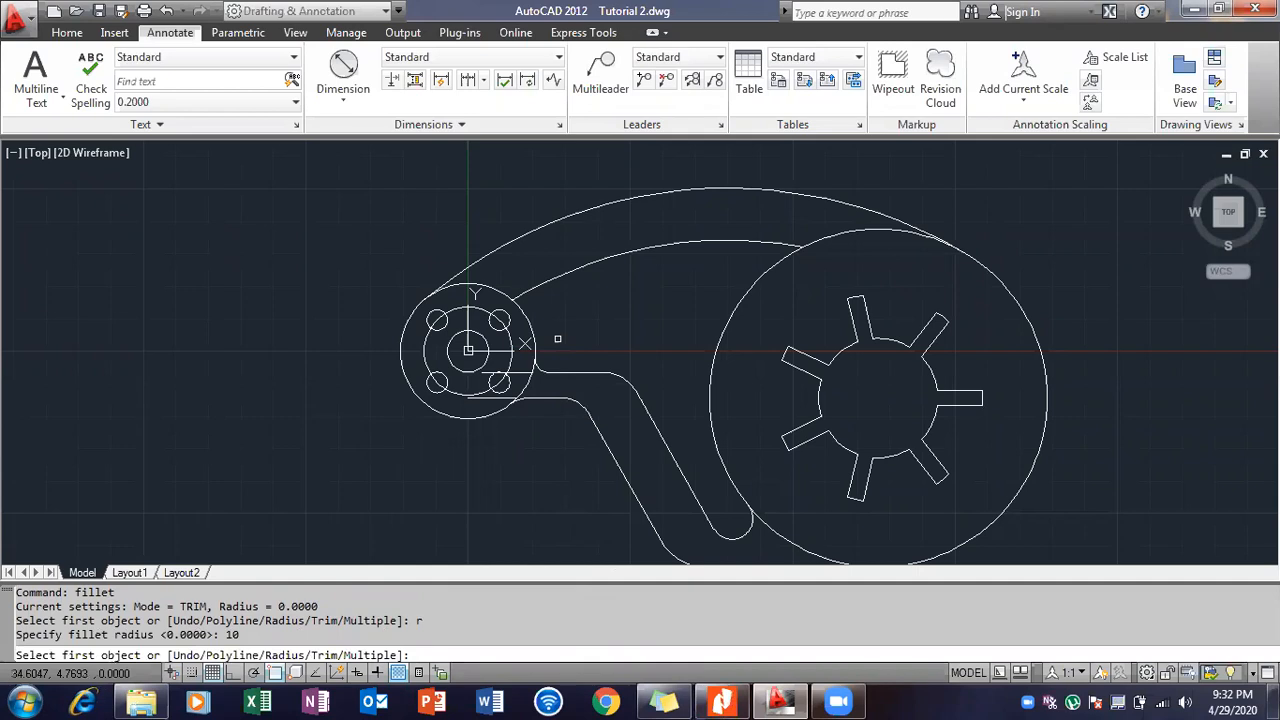
left_click(537, 293)
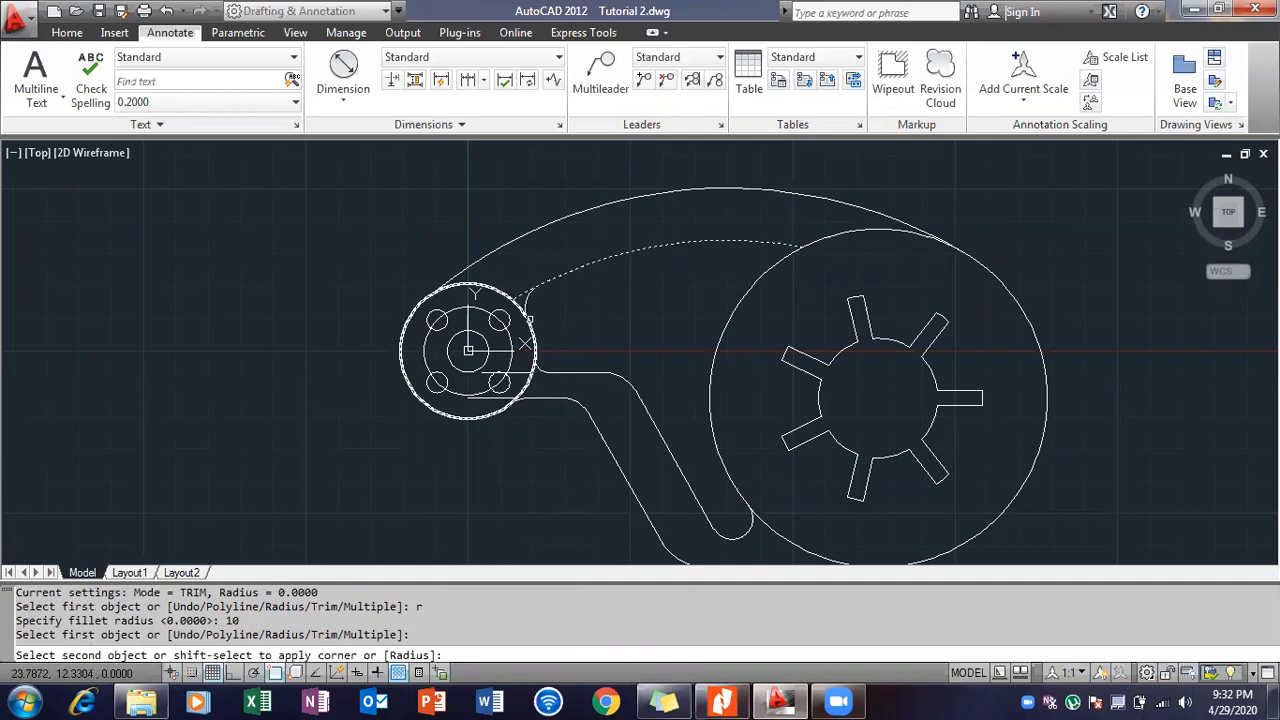
left_click(528, 320)
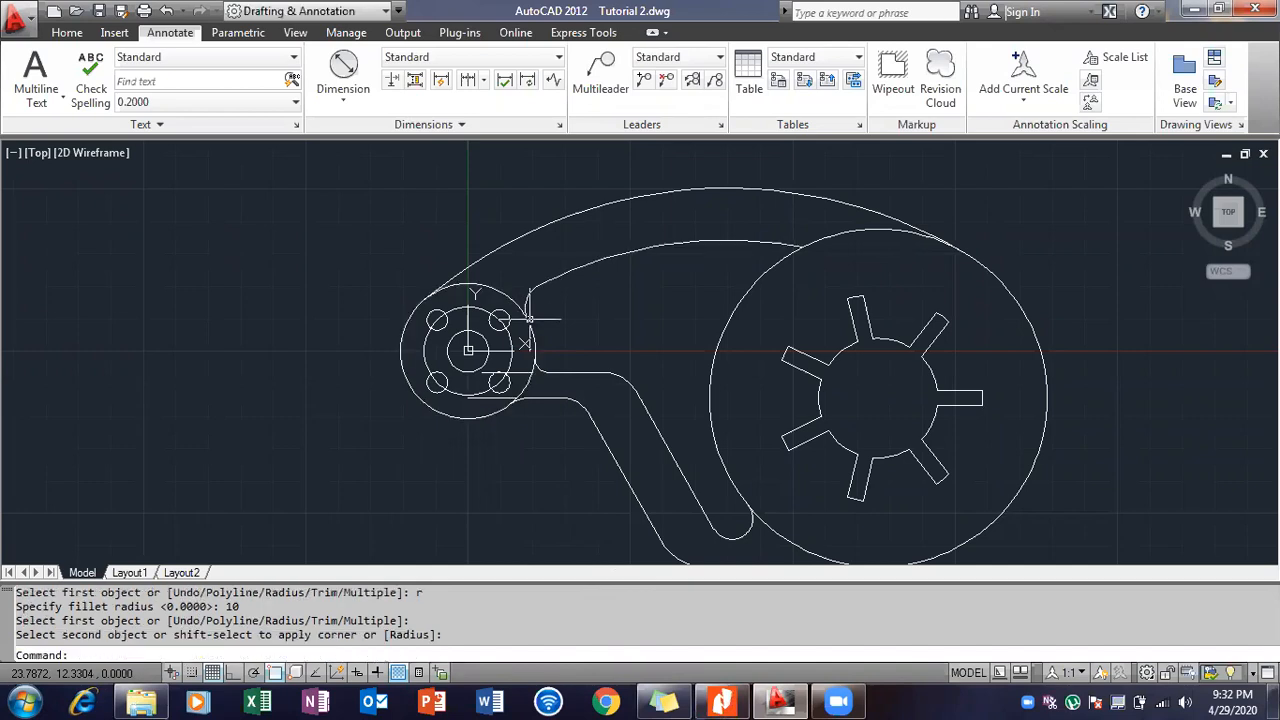
Fillet the upper inner arc to the large circle with radius 12, checking the value against the lab figure in Nitro Pro.
type("fillet")
key("Return")
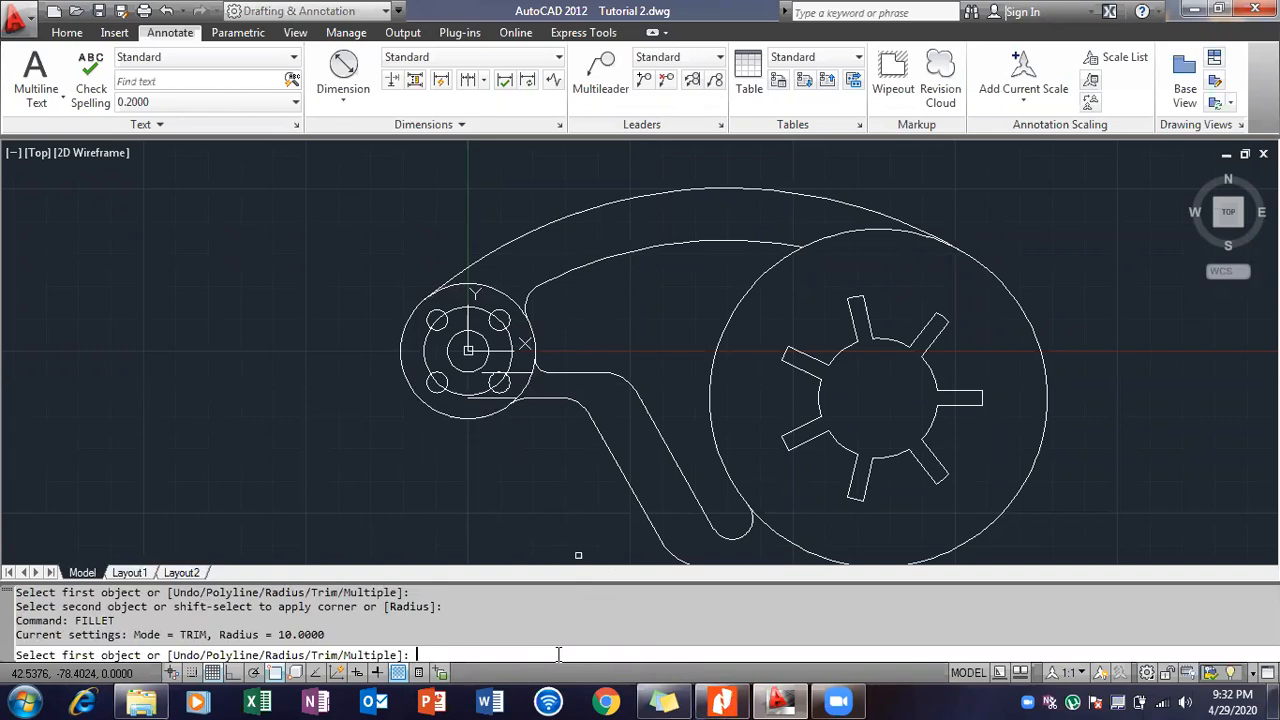
left_click(722, 700)
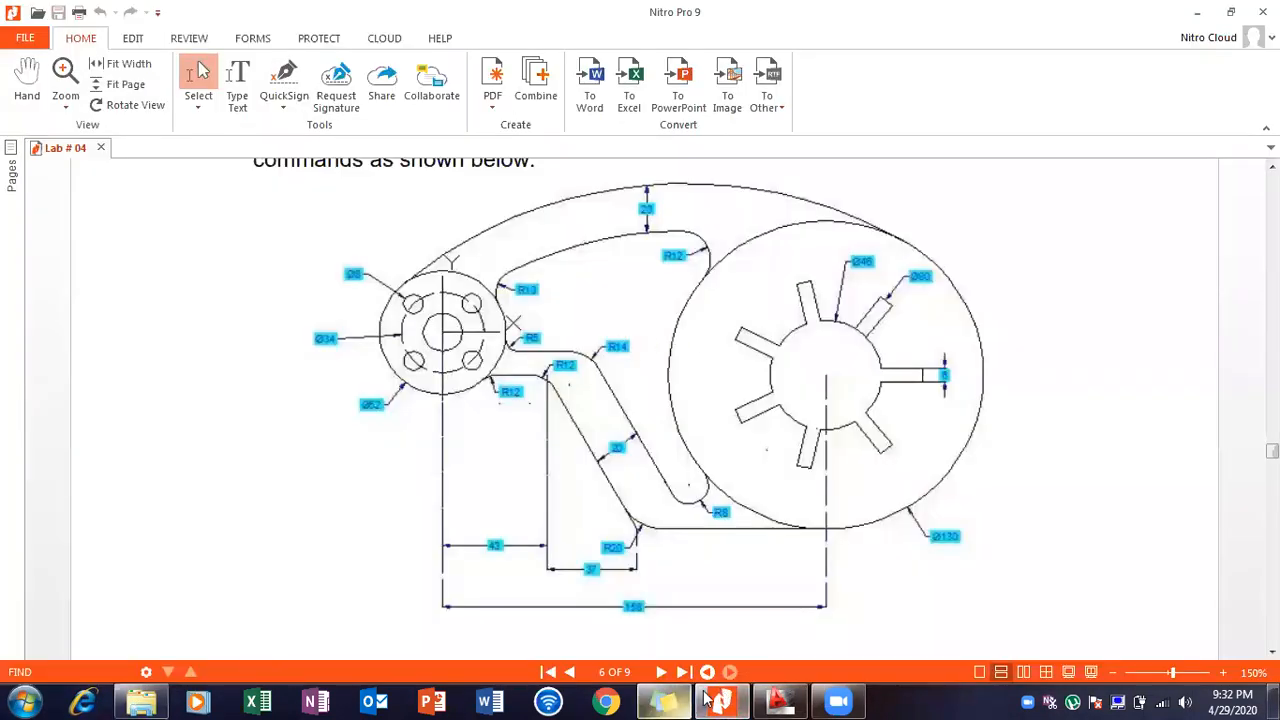
left_click(692, 699)
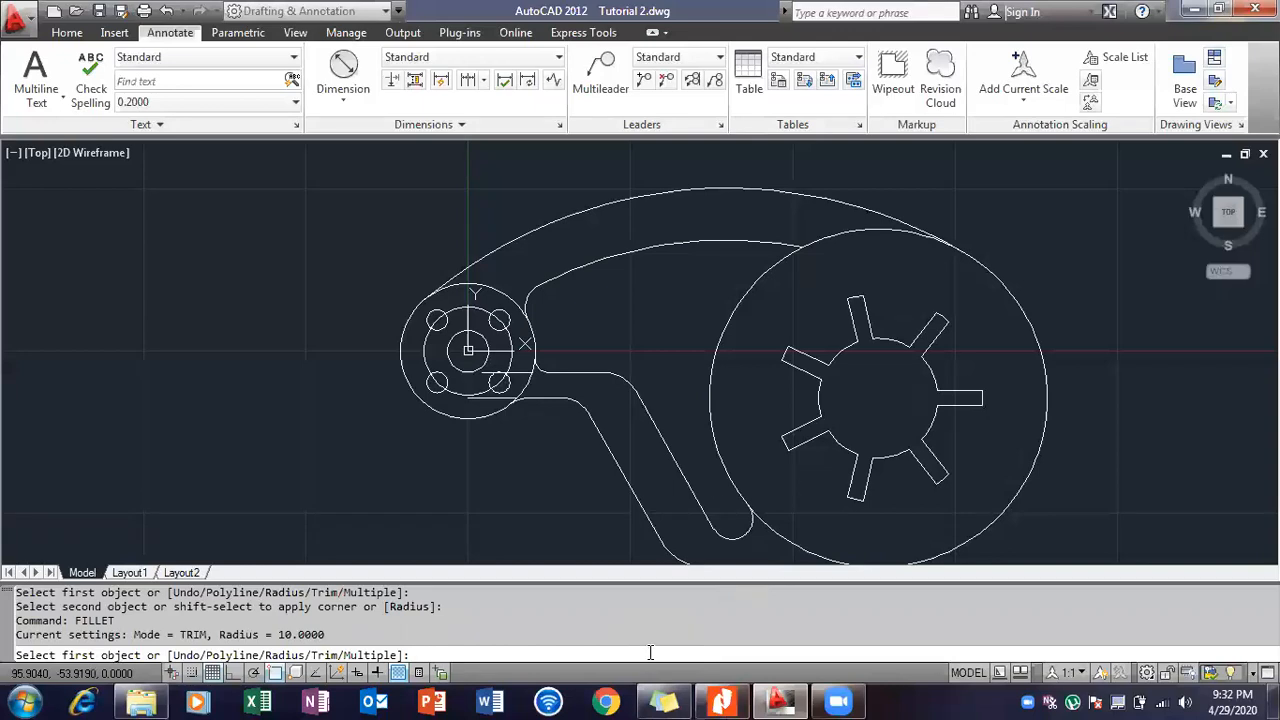
type("r")
key("Return")
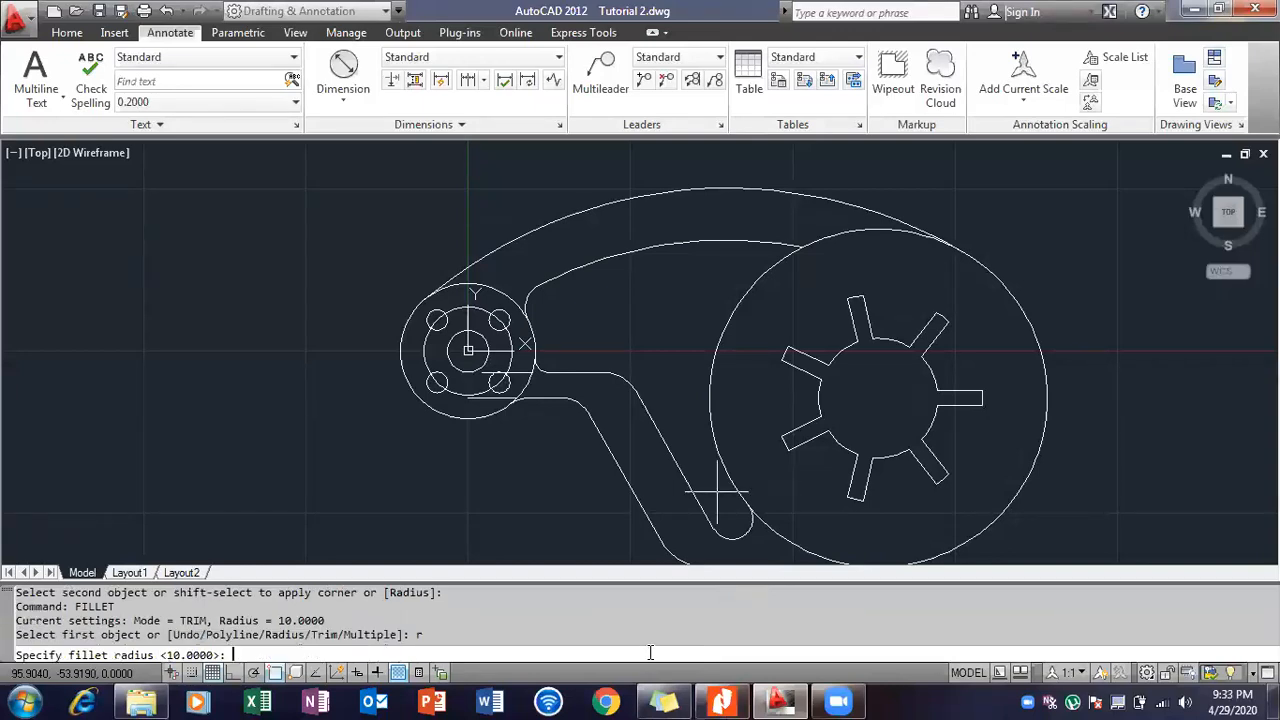
type("12")
key("Return")
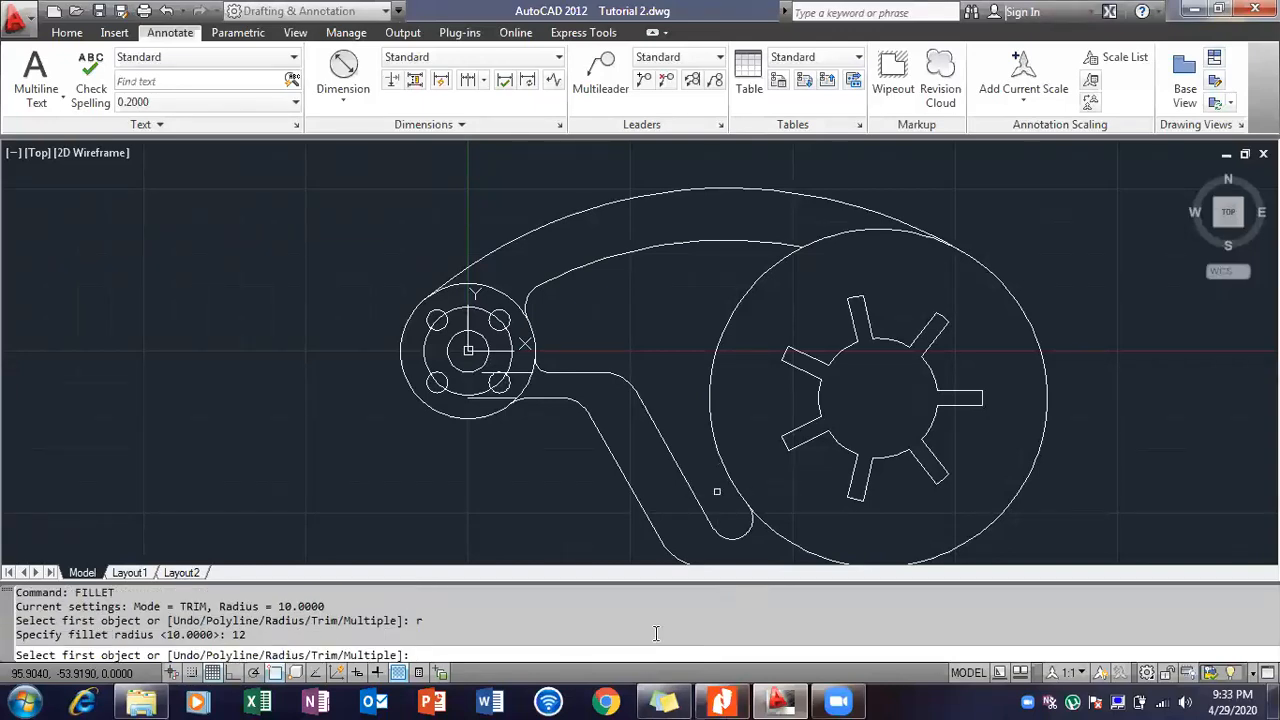
left_click(745, 240)
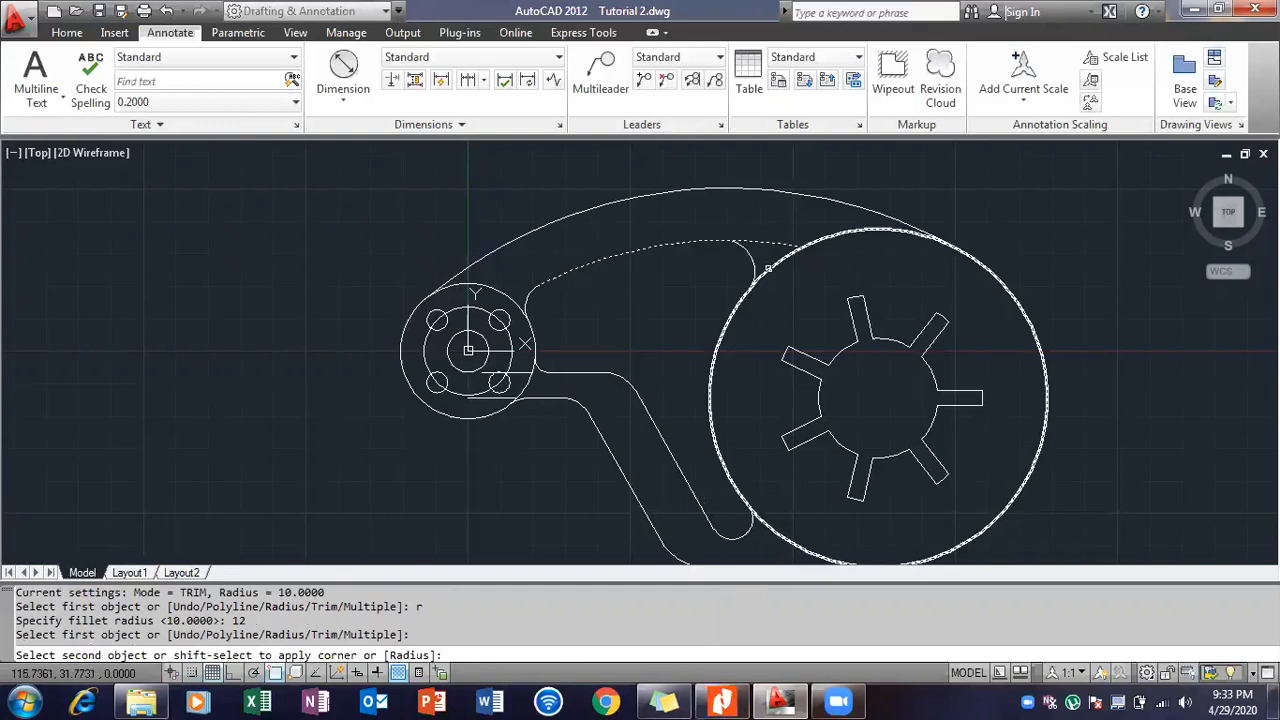
left_click(768, 268)
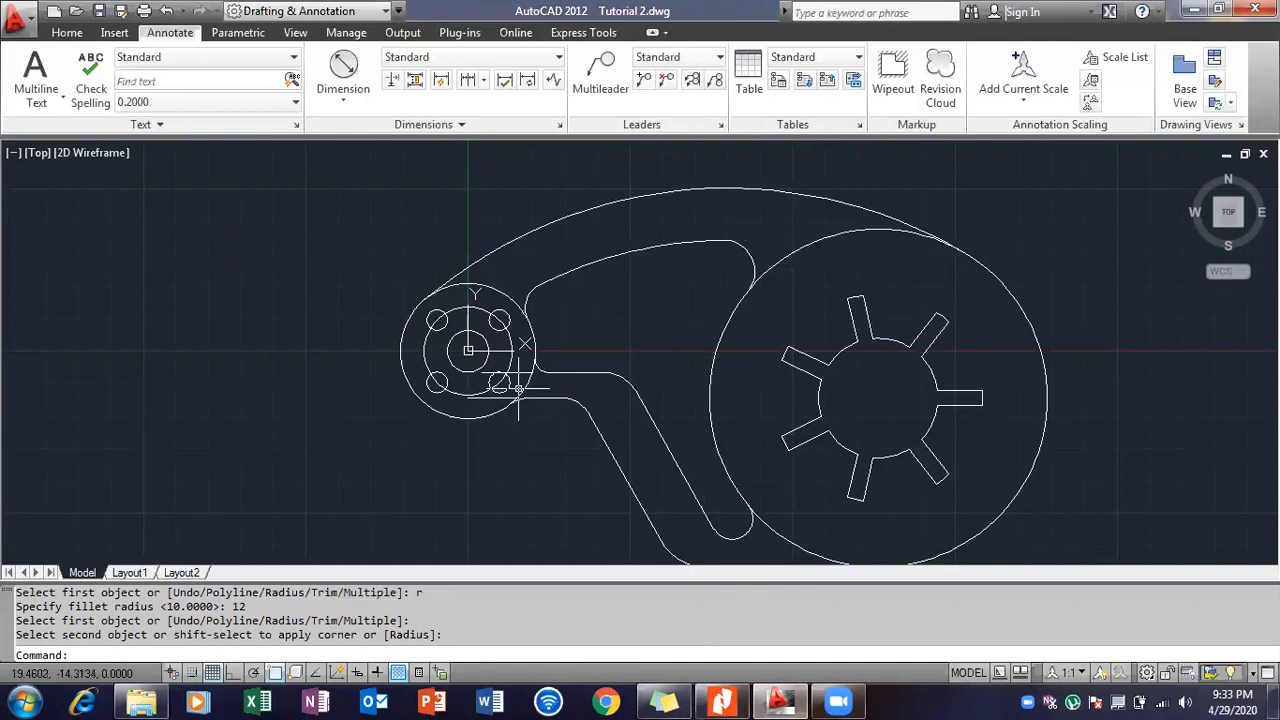
Erase the two leftover horizontal line segments inside the small flange circle.
scroll(518, 388, "up", 5)
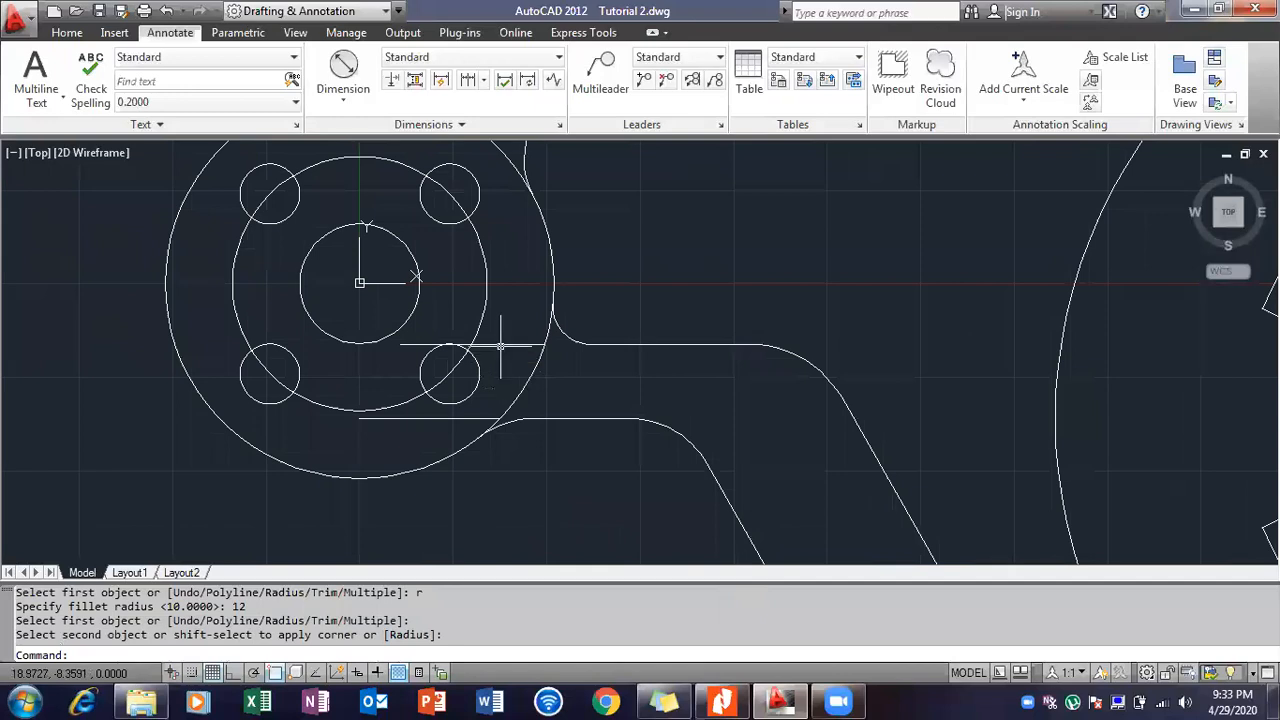
left_click(500, 345)
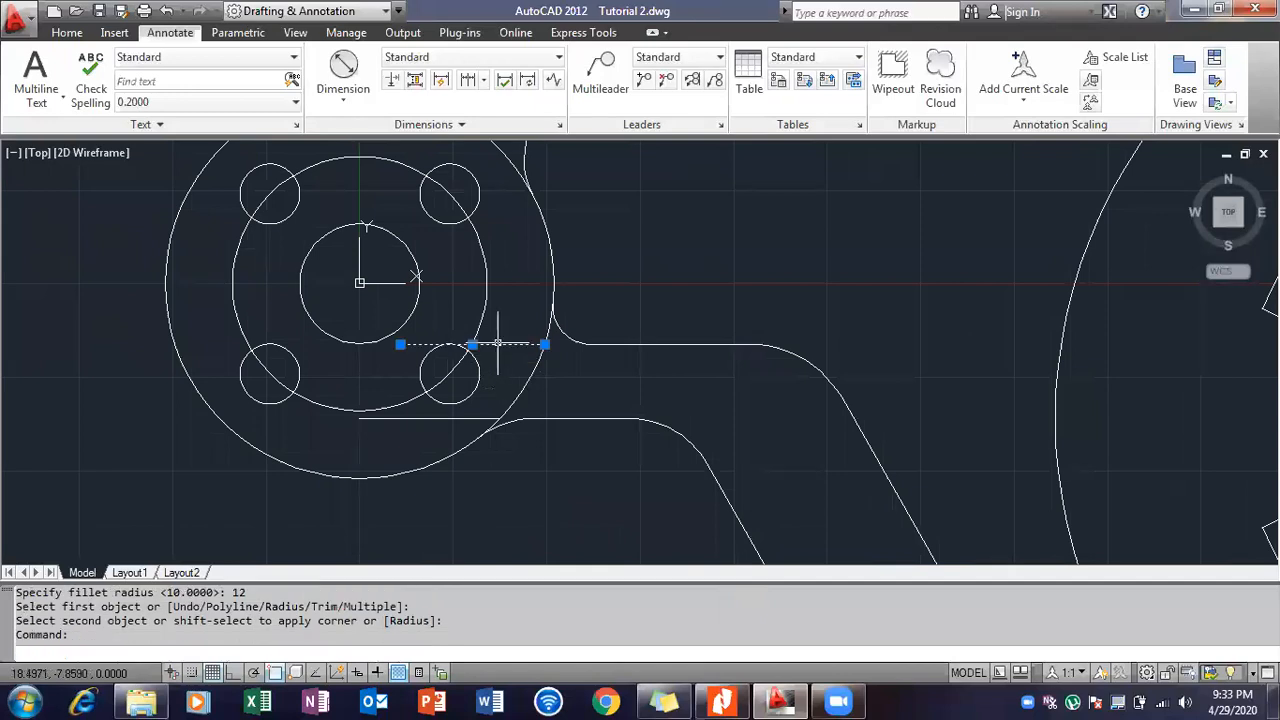
left_click(473, 418)
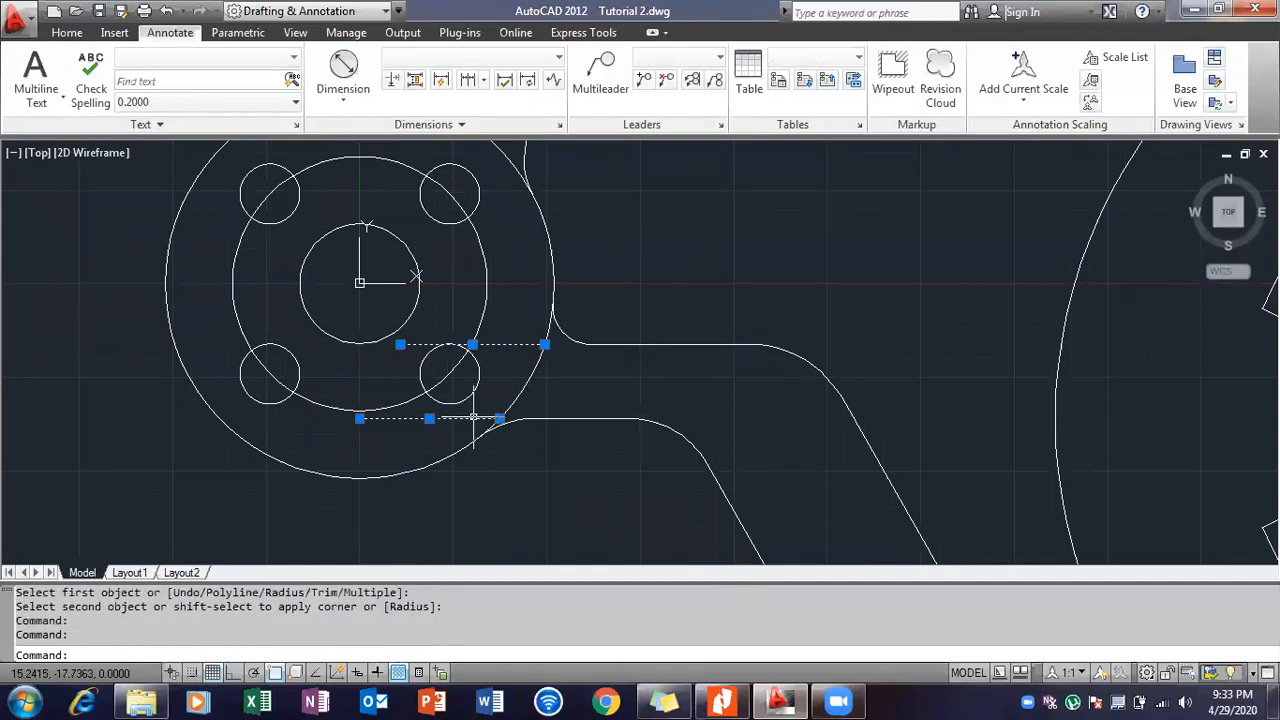
key("Delete")
scroll(680, 381, "down", 5)
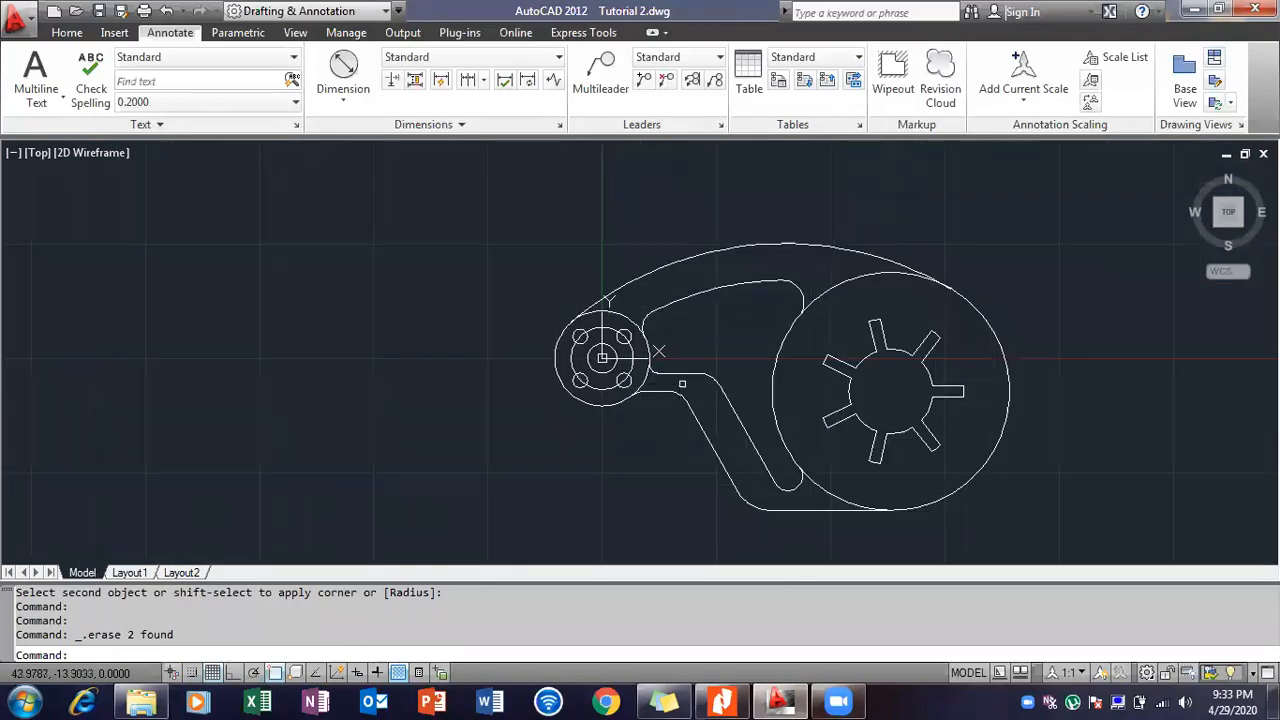
scroll(778, 495, "up", 3)
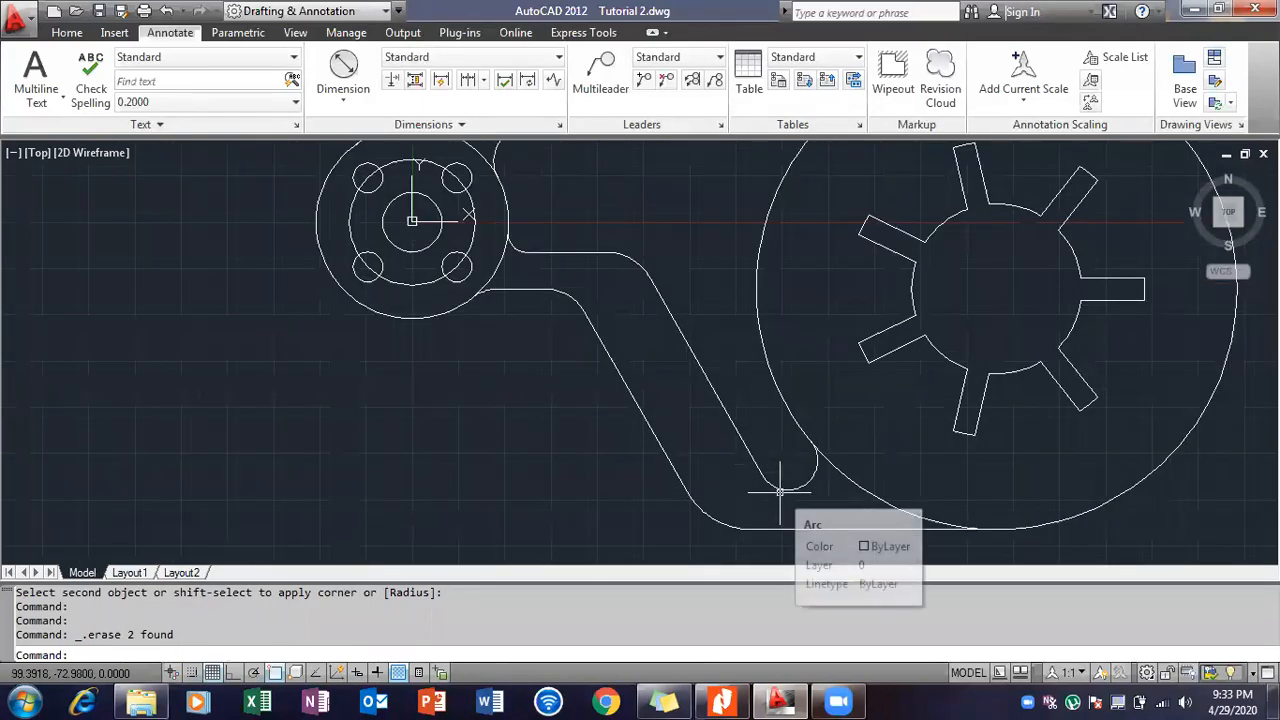
scroll(716, 447, "down", 2)
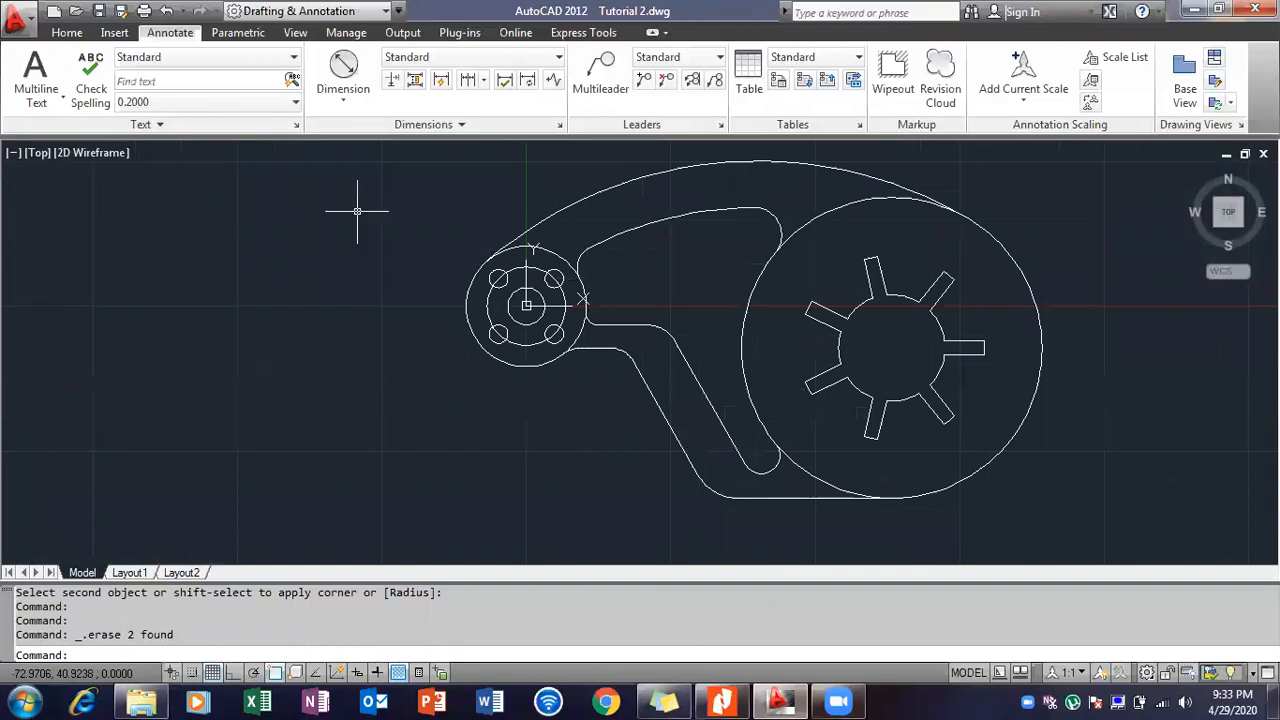
Bring up the file commands for the finished drawing.
left_click(20, 20)
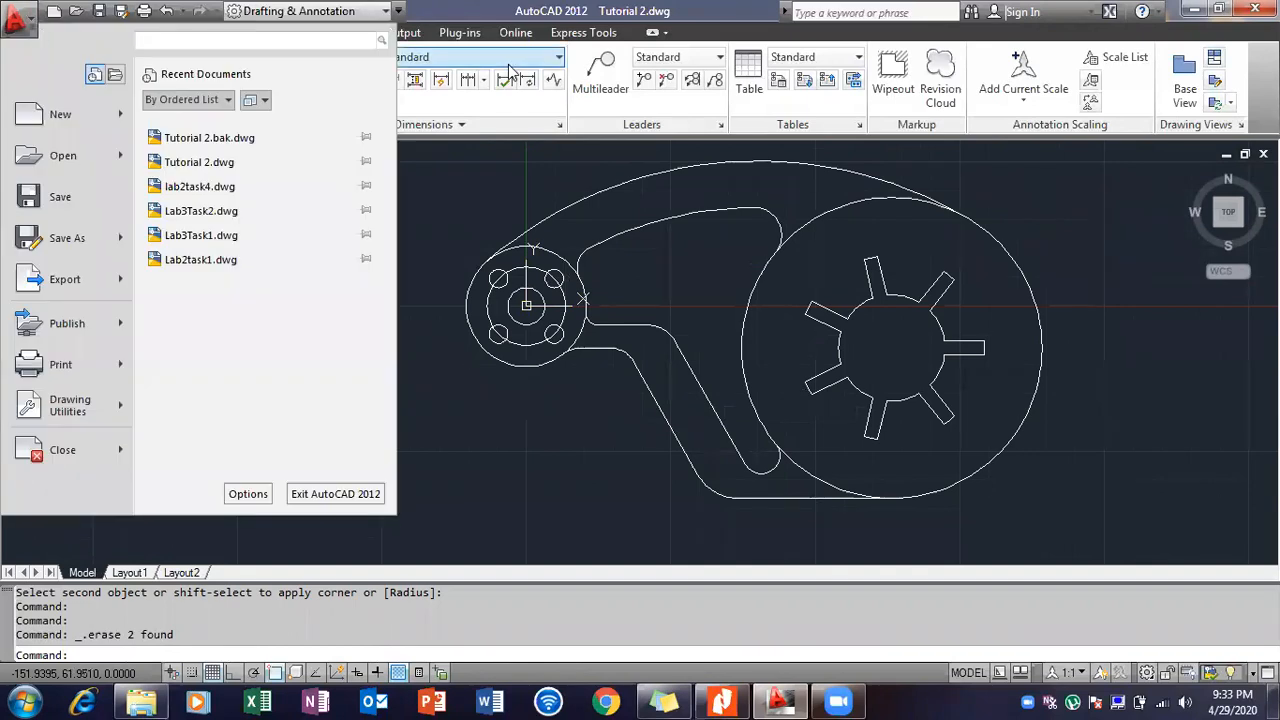